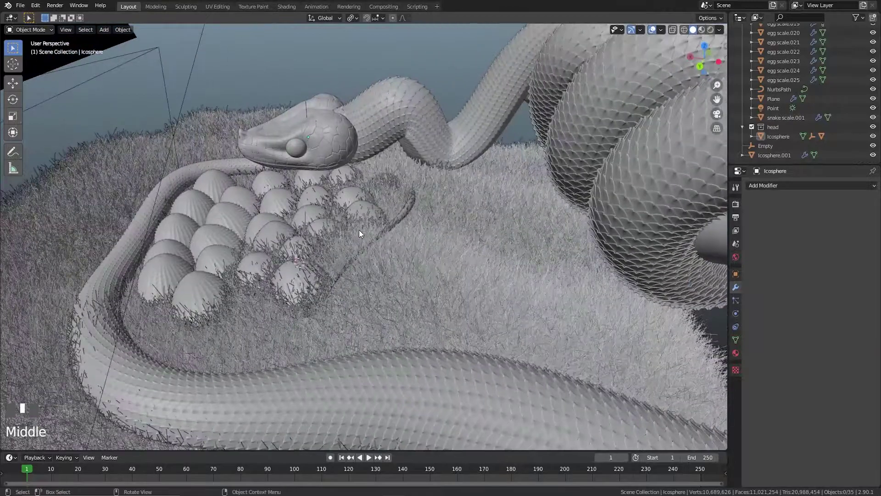
- Hide the Solidify and Subdivision modifiers of the snake scale object in the viewport
{"action": "left_click", "coordinate": [362, 120]}
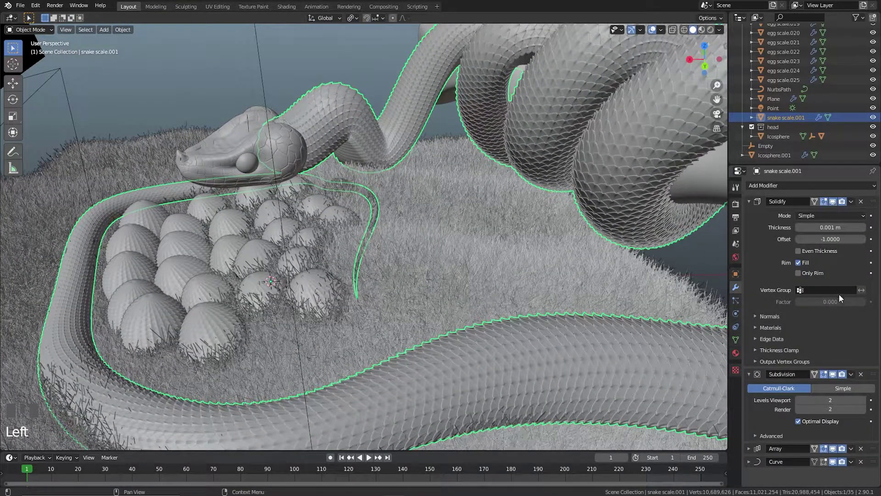
{"action": "left_click", "coordinate": [833, 374]}
{"action": "left_click", "coordinate": [484, 164]}
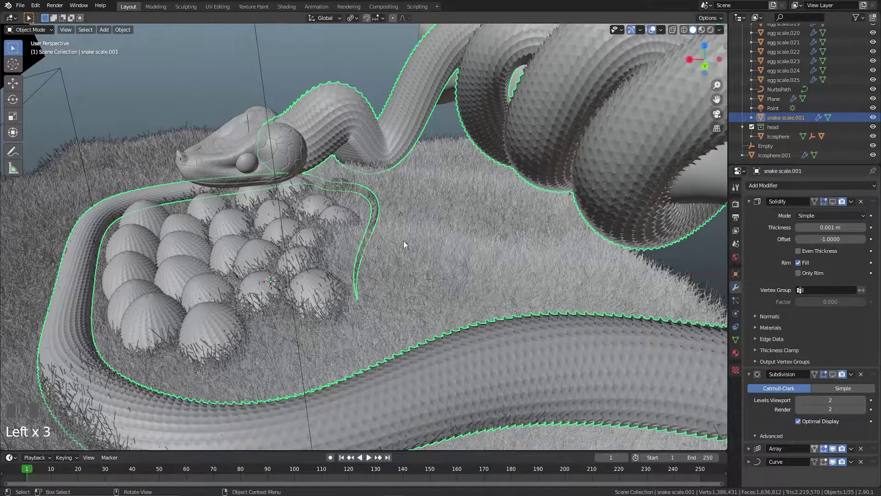
- Edit the NurbsPath curve and lower the two control points at the tail's bend about 0.05 m along Z
{"action": "left_click", "coordinate": [785, 88]}
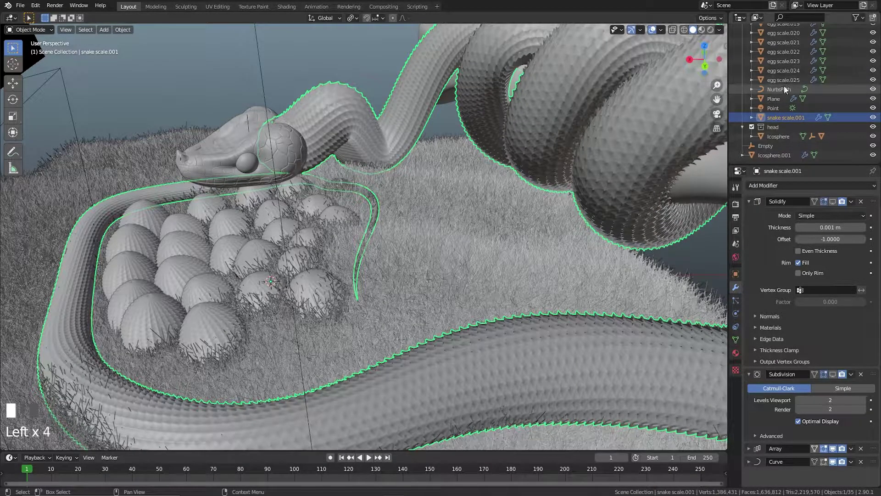
{"action": "key", "text": "Tab"}
{"action": "middle_click_drag", "start_coordinate": [429, 220], "coordinate": [435, 202], "text": "shift"}
{"action": "scroll", "coordinate": [413, 200], "scroll_direction": "up", "scroll_amount": 2}
{"action": "left_click_drag", "start_coordinate": [439, 155], "coordinate": [402, 222]}
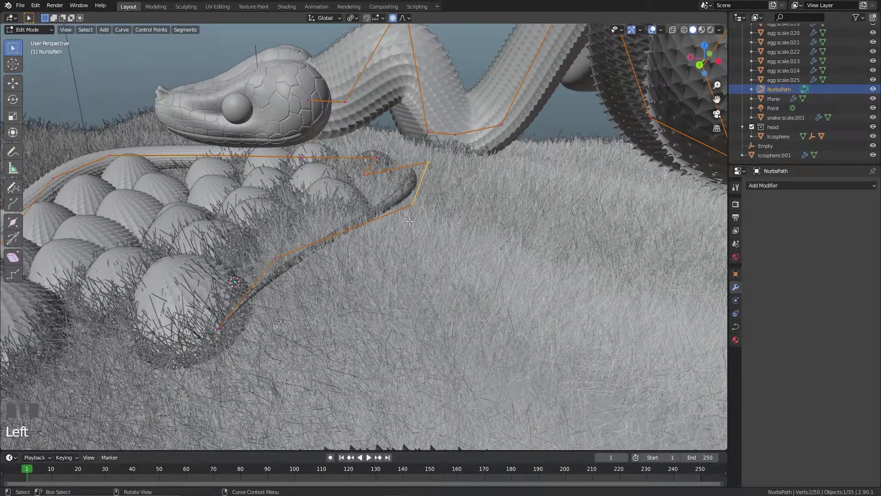
{"action": "key", "text": "g"}
{"action": "key", "text": "z"}
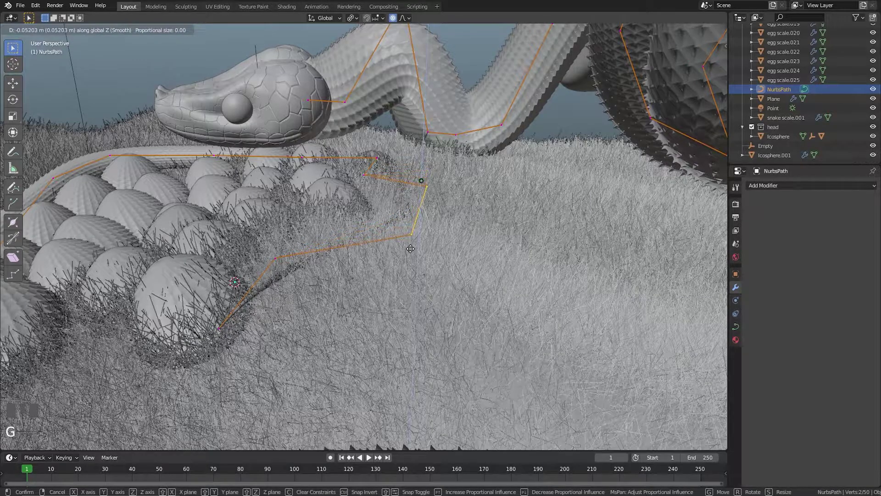
{"action": "left_click", "coordinate": [410, 248]}
- Lower the last two control points at the tail tip about 0.04 m along Z and finish editing the curve
{"action": "middle_click_drag", "start_coordinate": [410, 248], "coordinate": [429, 234], "text": "shift"}
{"action": "left_click", "coordinate": [331, 284]}
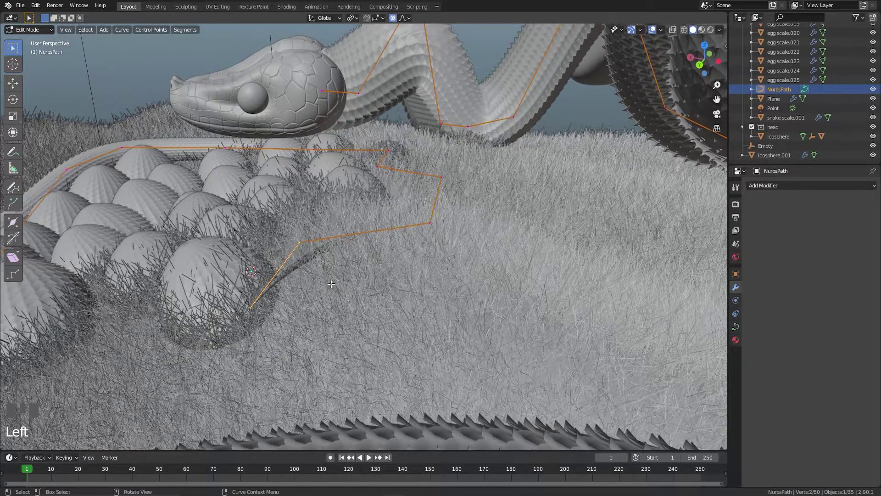
{"action": "key", "text": "g"}
{"action": "key", "text": "z"}
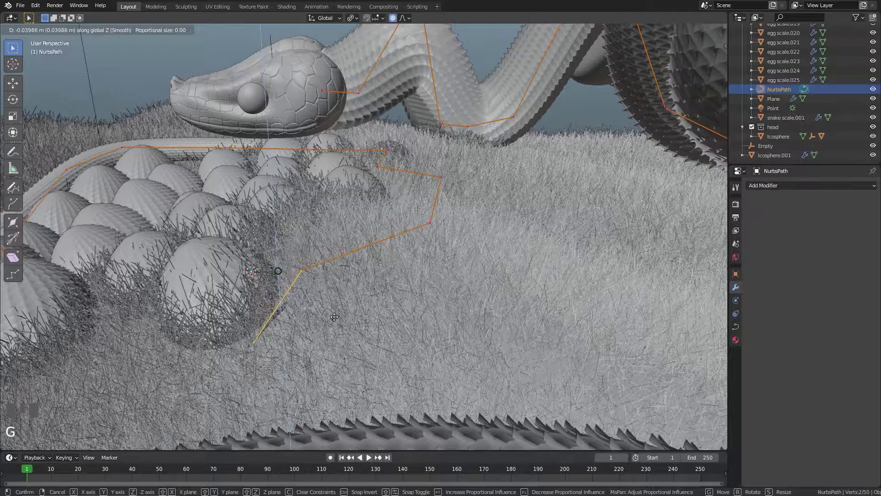
{"action": "left_click", "coordinate": [334, 316]}
{"action": "key", "text": "Tab"}
{"action": "scroll", "coordinate": [338, 258], "scroll_direction": "down", "scroll_amount": 2}
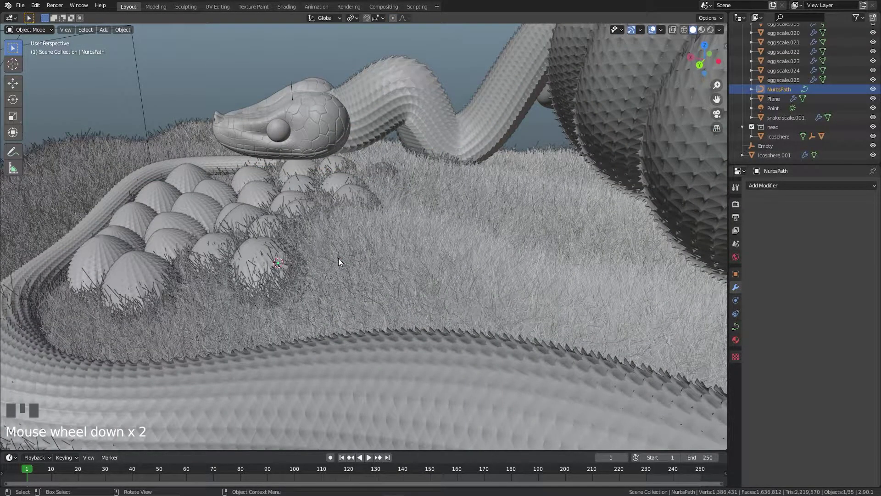
- Examine the snake's tail in the grass and its coils around the branch from several sides
{"action": "scroll", "coordinate": [338, 255], "scroll_direction": "down", "scroll_amount": 2}
{"action": "middle_click_drag", "start_coordinate": [337, 223], "coordinate": [445, 216]}
{"action": "middle_click_drag", "start_coordinate": [345, 209], "coordinate": [403, 183]}
{"action": "scroll", "coordinate": [334, 230], "scroll_direction": "up", "scroll_amount": 4}
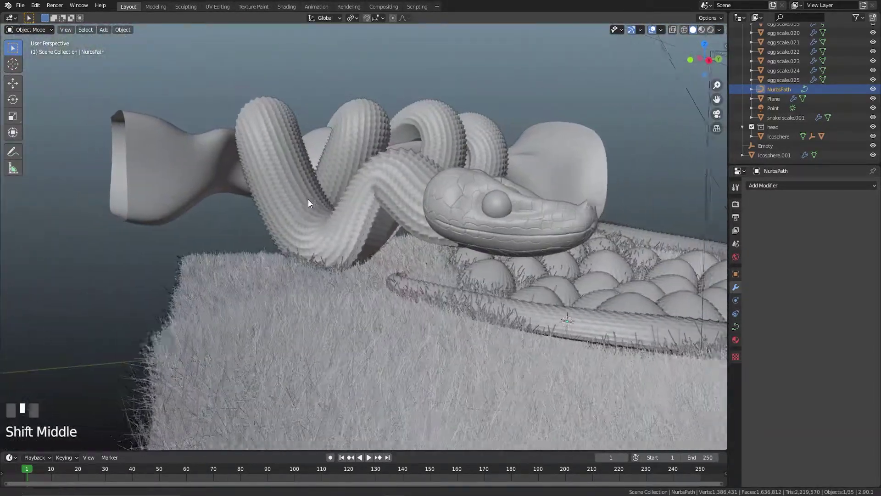
{"action": "middle_click_drag", "start_coordinate": [308, 199], "coordinate": [329, 216]}
{"action": "scroll", "coordinate": [306, 230], "scroll_direction": "up", "scroll_amount": 4}
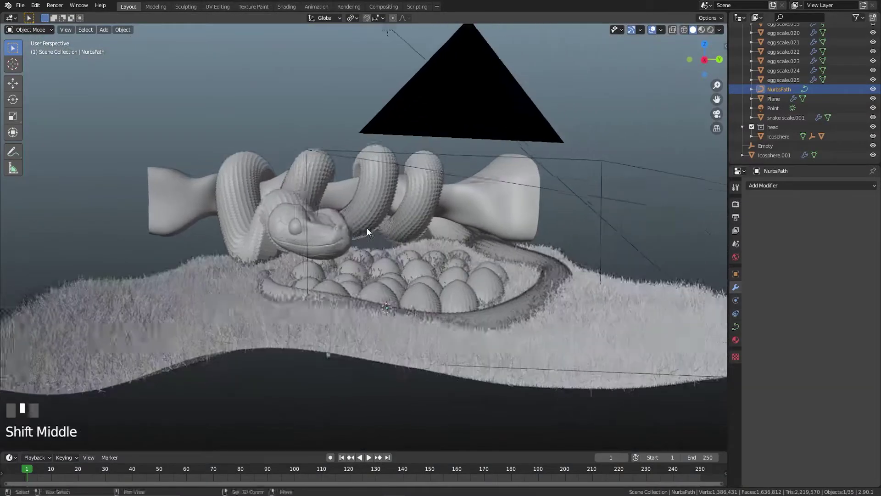
{"action": "middle_click_drag", "start_coordinate": [367, 227], "coordinate": [360, 155]}
{"action": "scroll", "coordinate": [351, 199], "scroll_direction": "up", "scroll_amount": 3}
{"action": "scroll", "coordinate": [353, 206], "scroll_direction": "up", "scroll_amount": 1}
- Open the snake scale mesh for editing, isolate it in local view and frame its scale geometry
{"action": "left_click", "coordinate": [301, 167]}
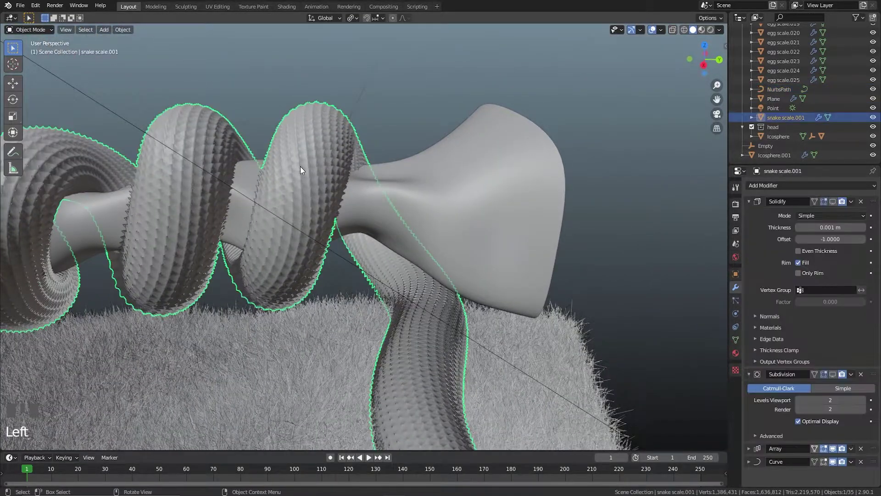
{"action": "key", "text": "Tab"}
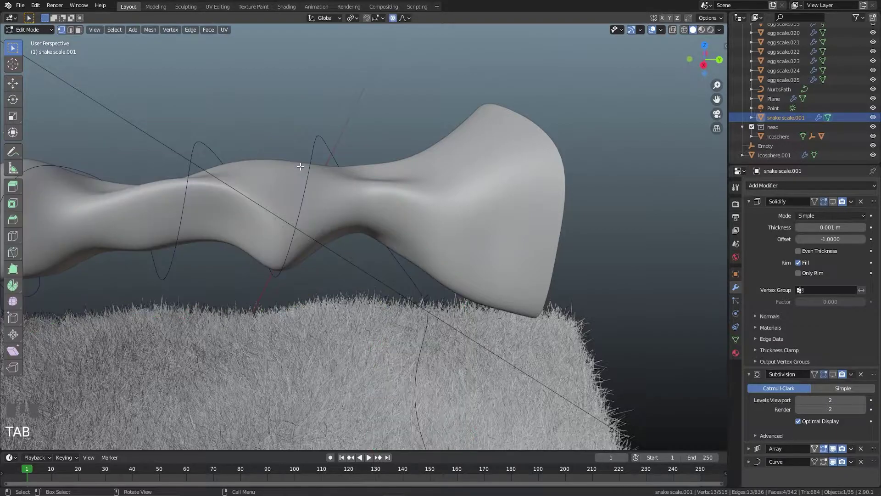
{"action": "scroll", "coordinate": [363, 199], "scroll_direction": "down", "scroll_amount": 8}
{"action": "middle_click_drag", "start_coordinate": [363, 199], "coordinate": [361, 219]}
{"action": "key", "text": "Tab"}
{"action": "scroll", "coordinate": [425, 231], "scroll_direction": "up", "scroll_amount": 4}
{"action": "key", "text": "Tab"}
{"action": "middle_click_drag", "start_coordinate": [403, 199], "coordinate": [355, 184]}
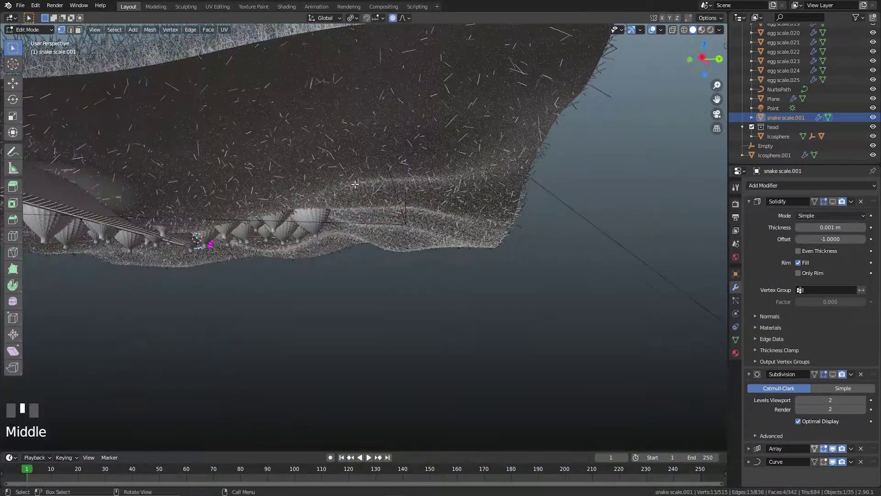
{"action": "key", "text": "KP_Divide"}
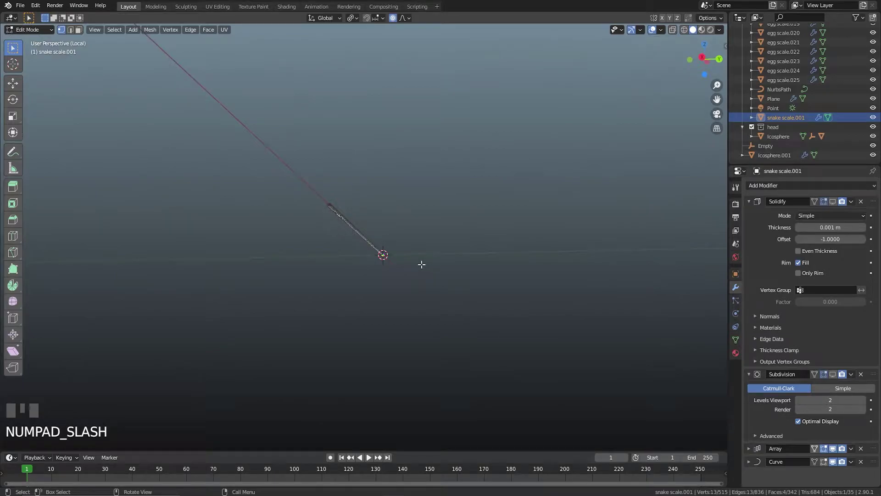
{"action": "key", "text": "KP_Decimal"}
{"action": "middle_click_drag", "start_coordinate": [419, 263], "coordinate": [431, 220]}
{"action": "scroll", "coordinate": [422, 272], "scroll_direction": "up", "scroll_amount": 2}
{"action": "left_click", "coordinate": [431, 204]}
{"action": "left_click", "coordinate": [452, 206], "text": "shift"}
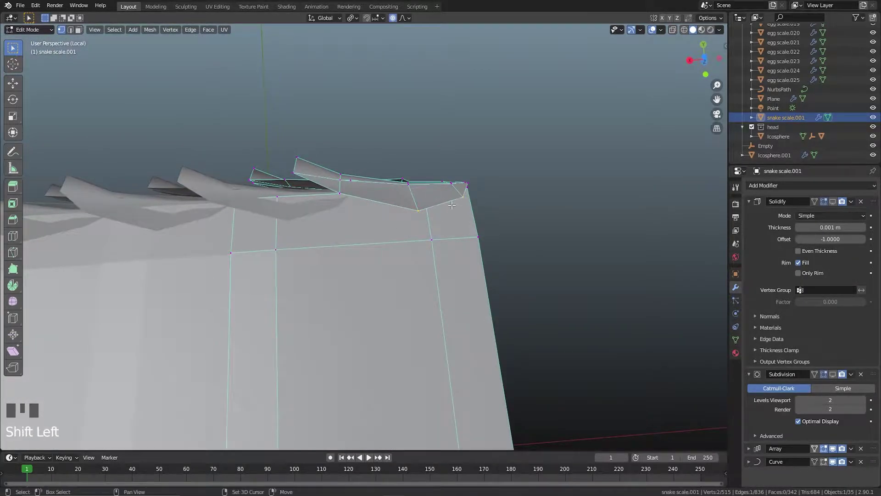
{"action": "key", "text": "g"}
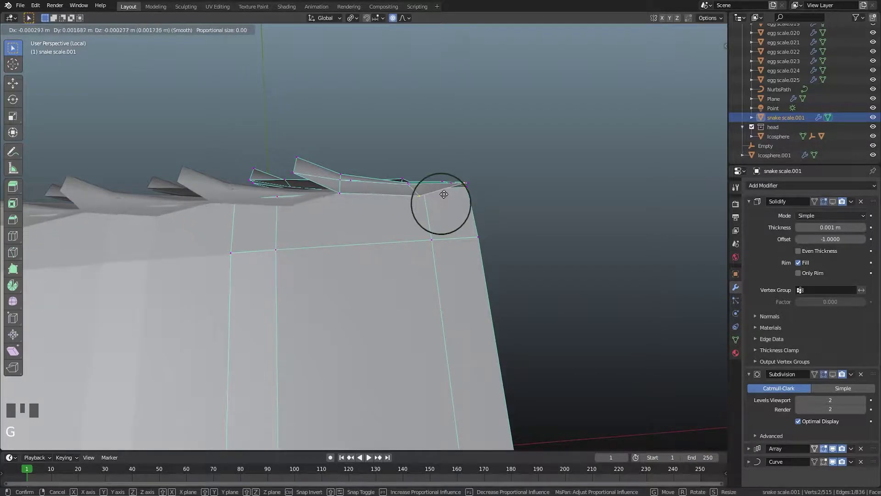
{"action": "left_click", "coordinate": [444, 191]}
- Move the lower edge vertices of the side scale up one by one, the first about 0.002 m along Y, to flatten the scale's edge
{"action": "left_click", "coordinate": [417, 211]}
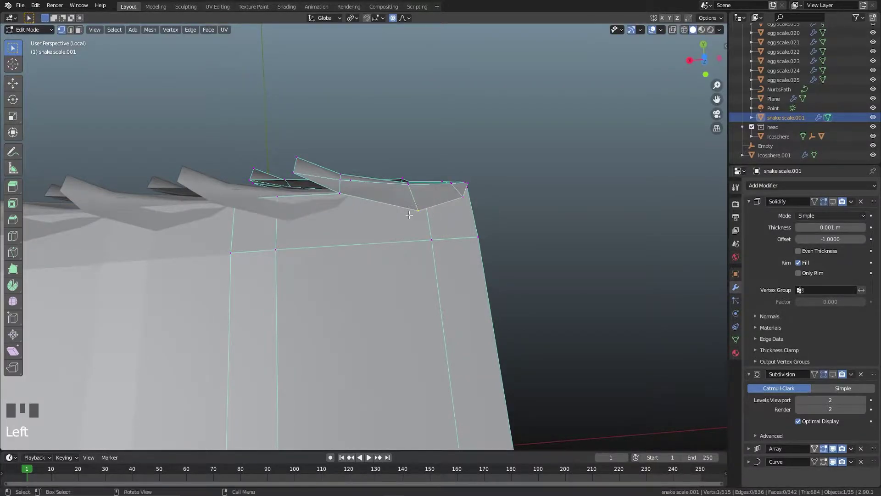
{"action": "key", "text": "g"}
{"action": "left_click", "coordinate": [448, 196]}
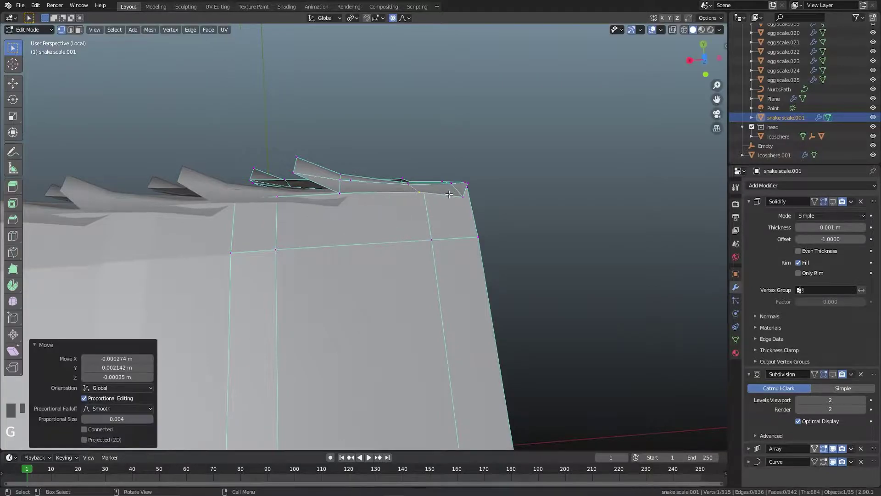
{"action": "key", "text": "g"}
{"action": "left_click", "coordinate": [454, 190]}
{"action": "left_click", "coordinate": [417, 192]}
{"action": "key", "text": "g"}
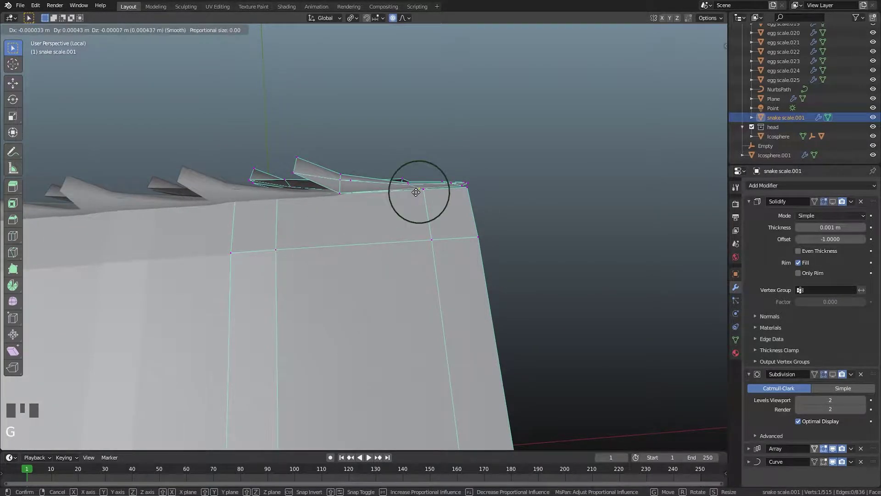
{"action": "left_click", "coordinate": [417, 198]}
- Show the Solidify and Subdivision modifiers in the viewport to check the reshaped scale
{"action": "key", "text": "Tab"}
{"action": "scroll", "coordinate": [420, 208], "scroll_direction": "down", "scroll_amount": 4}
{"action": "middle_click_drag", "start_coordinate": [413, 255], "coordinate": [472, 232]}
{"action": "middle_click", "coordinate": [420, 297]}
{"action": "key", "text": "Tab"}
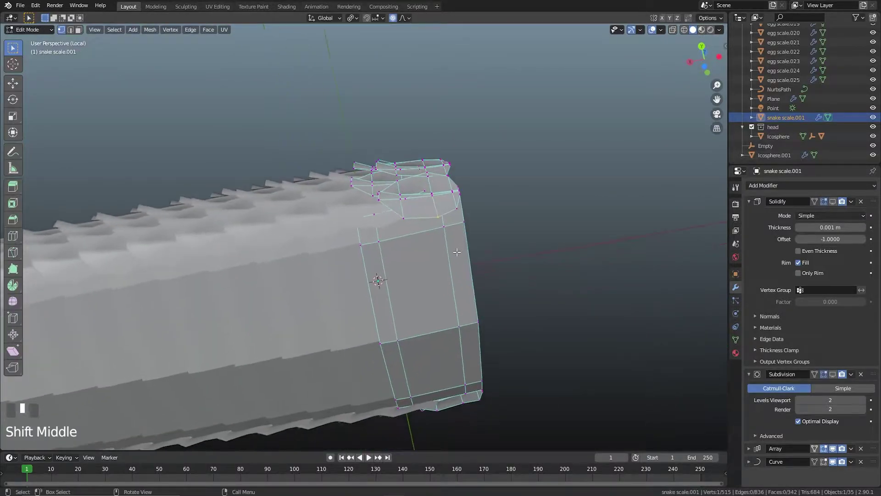
{"action": "scroll", "coordinate": [473, 232], "scroll_direction": "up", "scroll_amount": 2}
{"action": "left_click", "coordinate": [834, 201]}
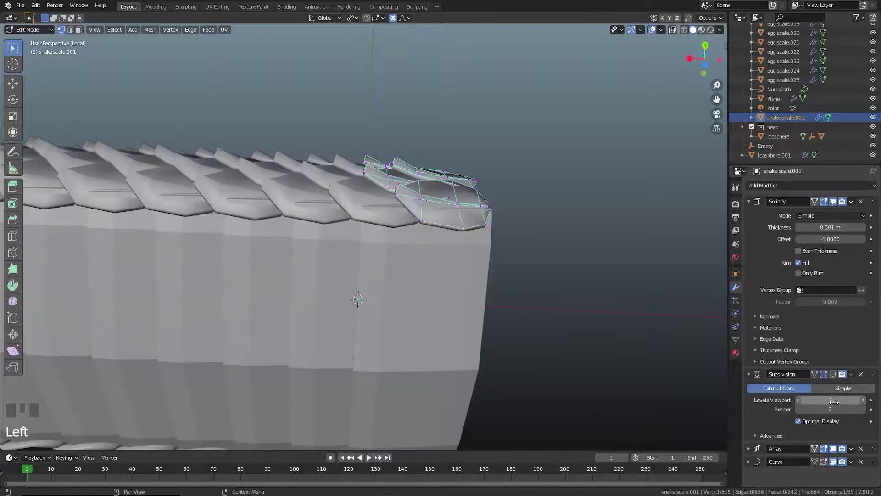
{"action": "left_click", "coordinate": [459, 250]}
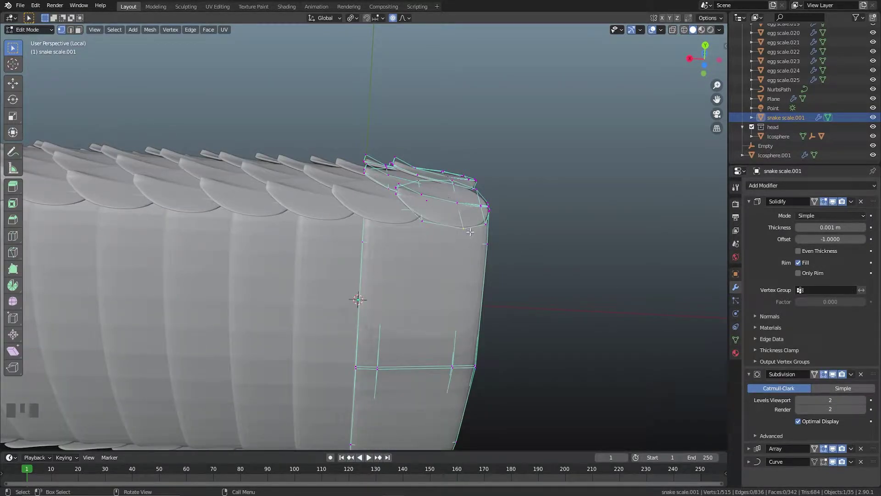
- Inspect the scale's edge more closely and hide the Subdivision and Solidify modifiers in the viewport again
{"action": "middle_click_drag", "start_coordinate": [533, 241], "coordinate": [512, 238], "text": "shift"}
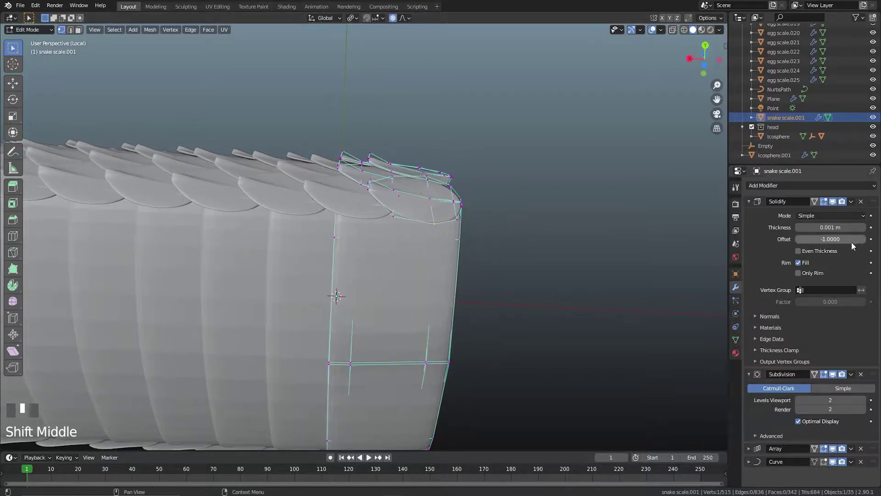
{"action": "left_click", "coordinate": [834, 373]}
{"action": "scroll", "coordinate": [525, 249], "scroll_direction": "up", "scroll_amount": 2}
{"action": "key", "text": "Tab"}
{"action": "key", "text": "Tab"}
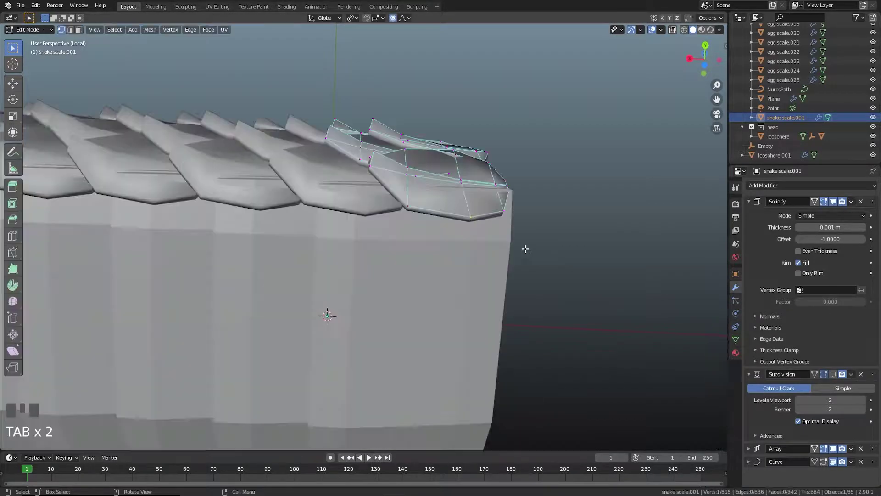
{"action": "left_click", "coordinate": [833, 201]}
- Raise the two lower edge vertices near the scale's end slightly and nudge the vertex at the other end of that edge
{"action": "middle_click_drag", "start_coordinate": [619, 234], "coordinate": [532, 250], "text": "shift"}
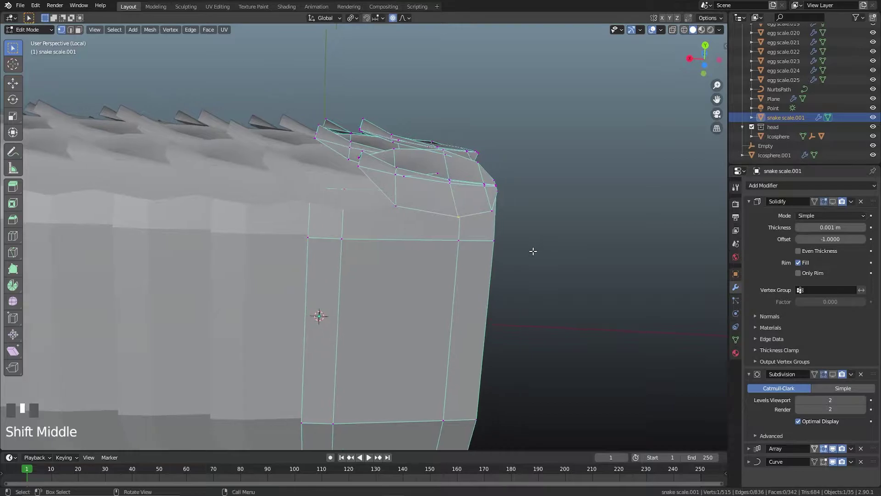
{"action": "scroll", "coordinate": [563, 225], "scroll_direction": "up", "scroll_amount": 2}
{"action": "middle_click_drag", "start_coordinate": [562, 225], "coordinate": [516, 190]}
{"action": "left_click", "coordinate": [477, 164], "text": "shift"}
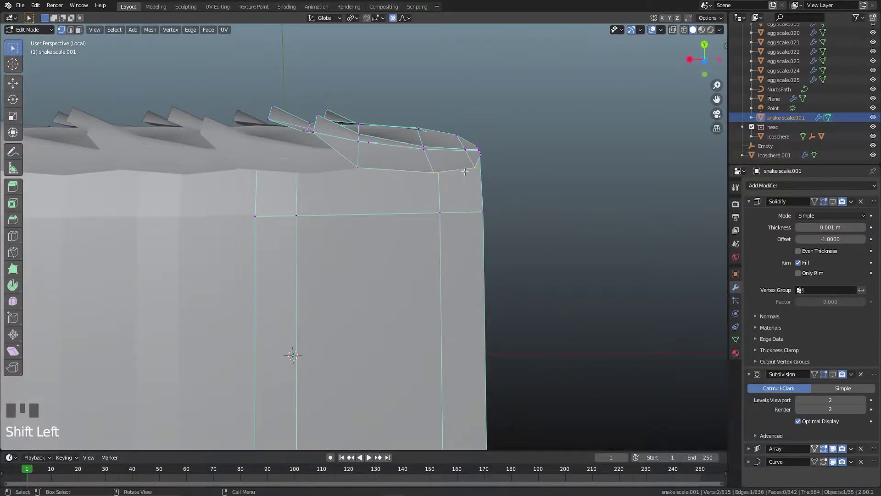
{"action": "key", "text": "g"}
{"action": "left_click", "coordinate": [465, 167]}
{"action": "left_click", "coordinate": [360, 165]}
{"action": "key", "text": "g"}
{"action": "left_click", "coordinate": [351, 165]}
- Show both modifiers in the viewport and examine the scales on the opposite side of the body
{"action": "key", "text": "Tab"}
{"action": "key", "text": "Tab"}
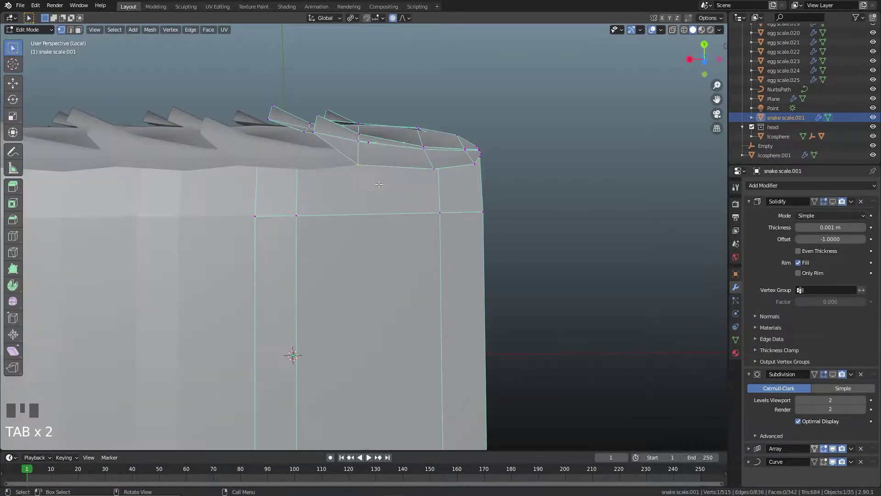
{"action": "left_click", "coordinate": [832, 201]}
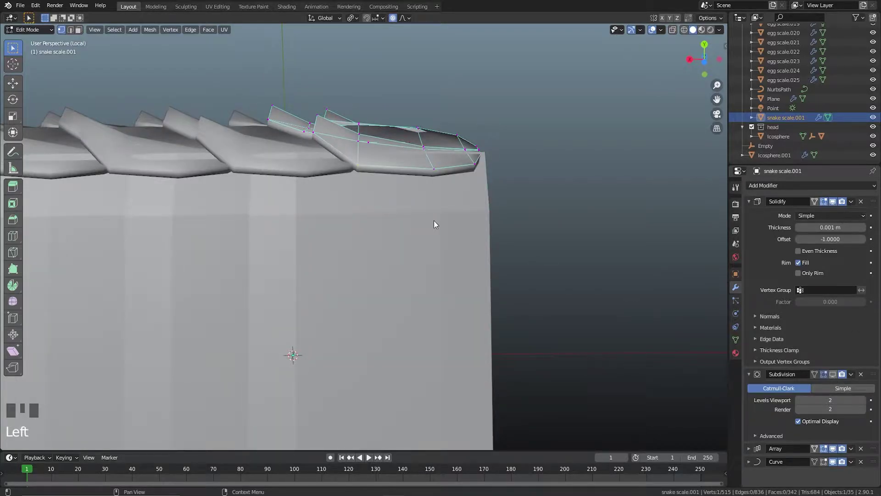
{"action": "left_click", "coordinate": [458, 217]}
{"action": "middle_click_drag", "start_coordinate": [560, 222], "coordinate": [348, 244]}
{"action": "scroll", "coordinate": [528, 234], "scroll_direction": "down", "scroll_amount": 4}
{"action": "middle_click_drag", "start_coordinate": [528, 234], "coordinate": [432, 255]}
{"action": "scroll", "coordinate": [430, 223], "scroll_direction": "up", "scroll_amount": 2}
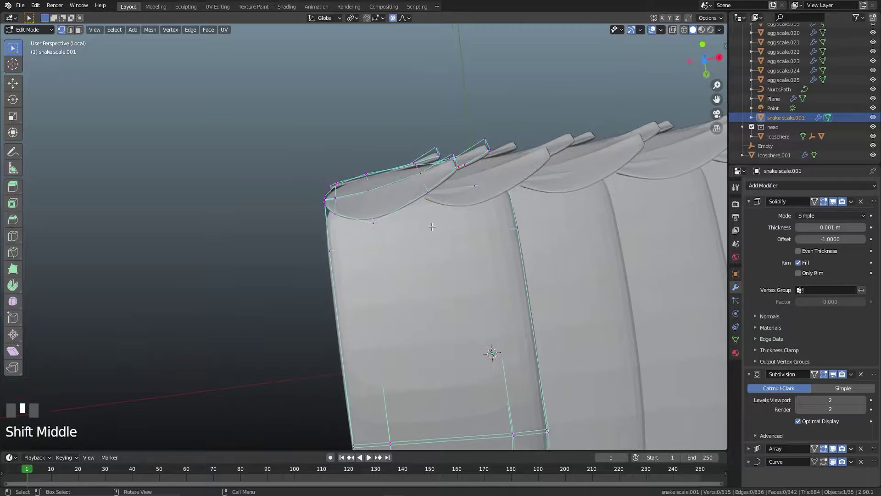
- Hide both modifiers in the viewport and move the opposite side scale's lowest vertex about 0.001 m along negative Y
{"action": "left_click", "coordinate": [833, 374]}
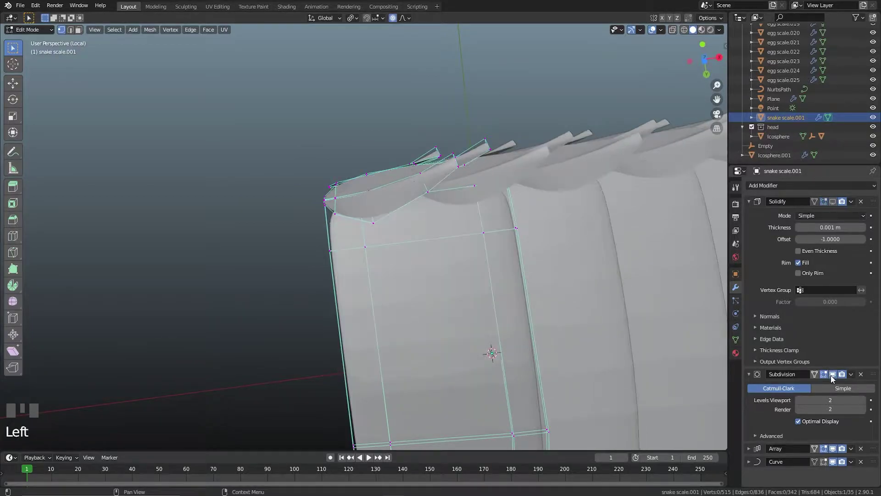
{"action": "middle_click_drag", "start_coordinate": [385, 197], "coordinate": [376, 184]}
{"action": "scroll", "coordinate": [377, 184], "scroll_direction": "up", "scroll_amount": 1}
{"action": "left_click", "coordinate": [377, 182]}
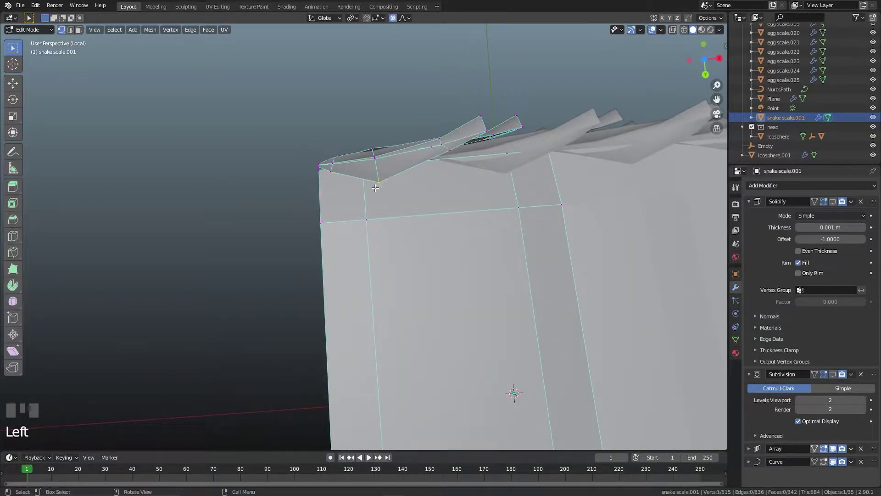
{"action": "middle_click_drag", "start_coordinate": [487, 207], "coordinate": [481, 201]}
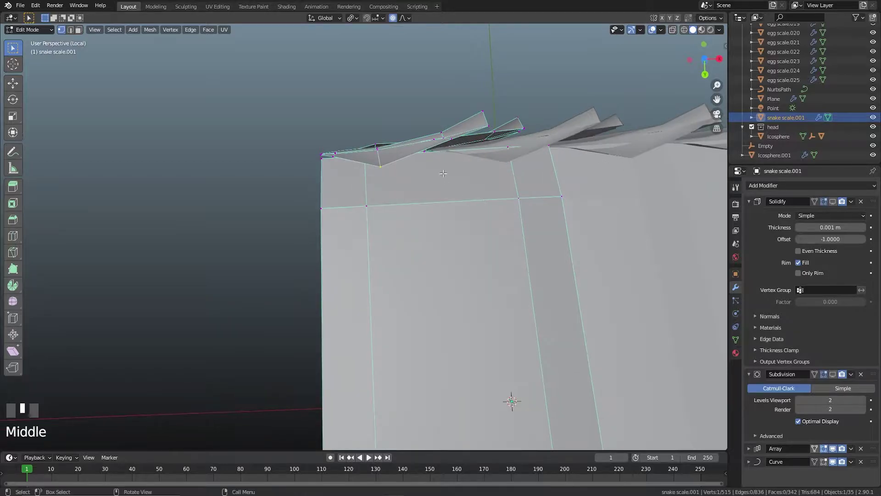
{"action": "key", "text": "g"}
{"action": "left_click", "coordinate": [433, 159]}
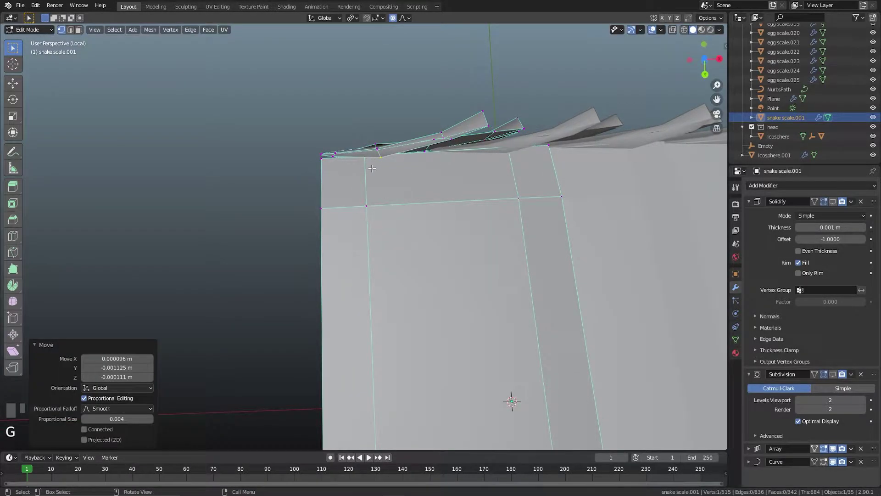
- Move the two lower edge vertices near the opposite side scale's end about 0.0005 m and 0.0007 m along negative Y
{"action": "middle_click_drag", "start_coordinate": [372, 169], "coordinate": [371, 177]}
{"action": "left_click", "coordinate": [342, 172]}
{"action": "key", "text": "g"}
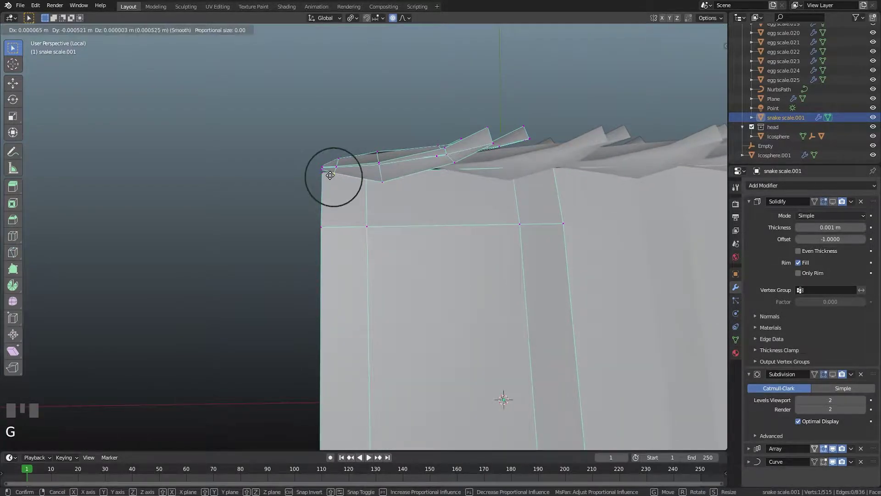
{"action": "left_click", "coordinate": [330, 174]}
{"action": "left_click", "coordinate": [383, 179]}
{"action": "key", "text": "g"}
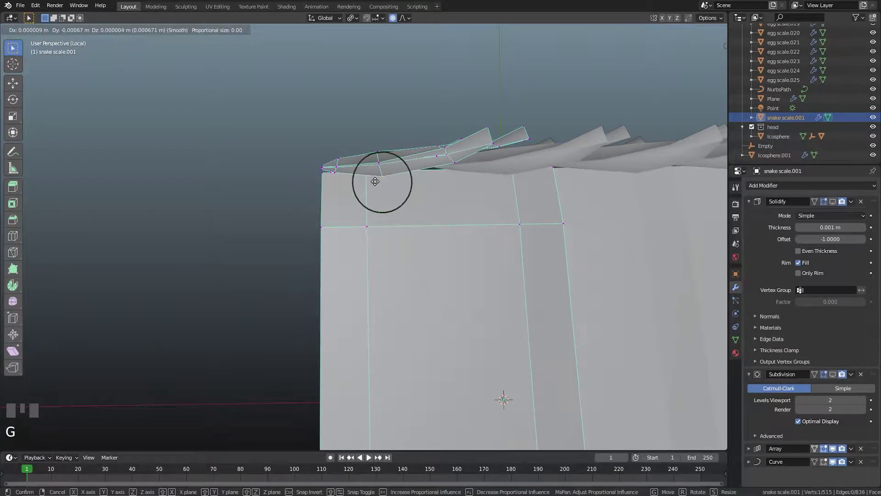
{"action": "left_click", "coordinate": [375, 181]}
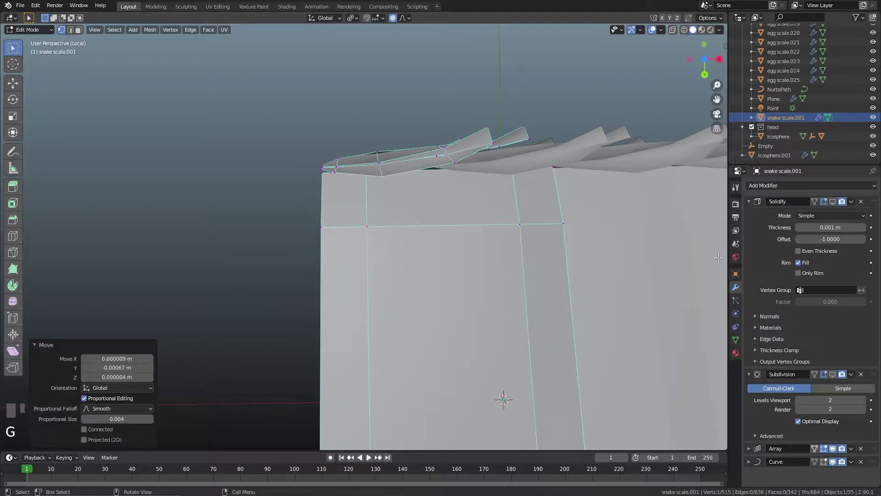
- Show the Solidify and Subdivision modifiers in the viewport and inspect the scales around the body's open end
{"action": "left_click", "coordinate": [833, 202]}
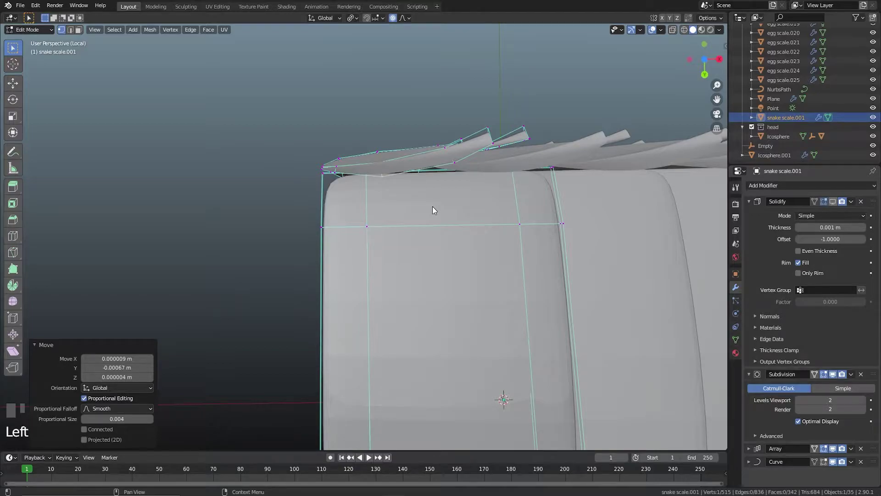
{"action": "scroll", "coordinate": [432, 211], "scroll_direction": "down", "scroll_amount": 3}
{"action": "scroll", "coordinate": [434, 207], "scroll_direction": "down", "scroll_amount": 3}
{"action": "middle_click_drag", "start_coordinate": [447, 216], "coordinate": [448, 262]}
{"action": "scroll", "coordinate": [423, 226], "scroll_direction": "up", "scroll_amount": 3}
{"action": "middle_click_drag", "start_coordinate": [409, 209], "coordinate": [434, 224]}
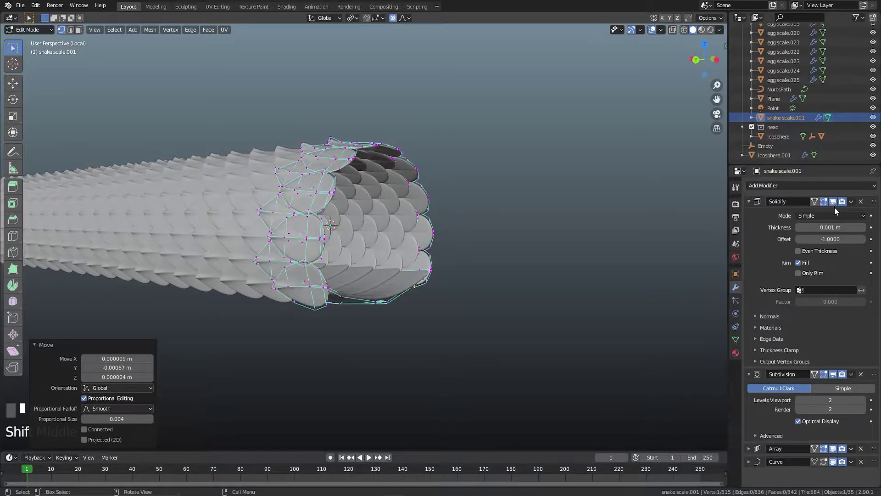
- Return to Object Mode, hide the Solidify modifier in the viewport and collapse the Subdivision settings
{"action": "key", "text": "Tab"}
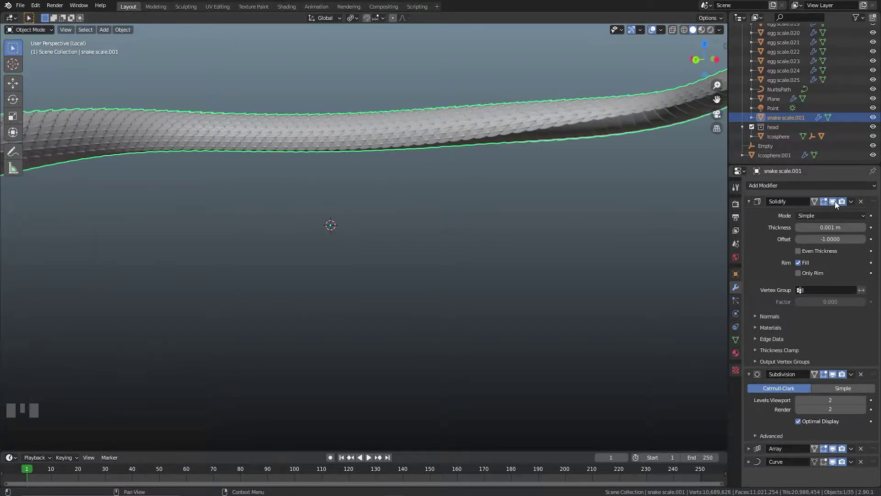
{"action": "double_click", "coordinate": [833, 374]}
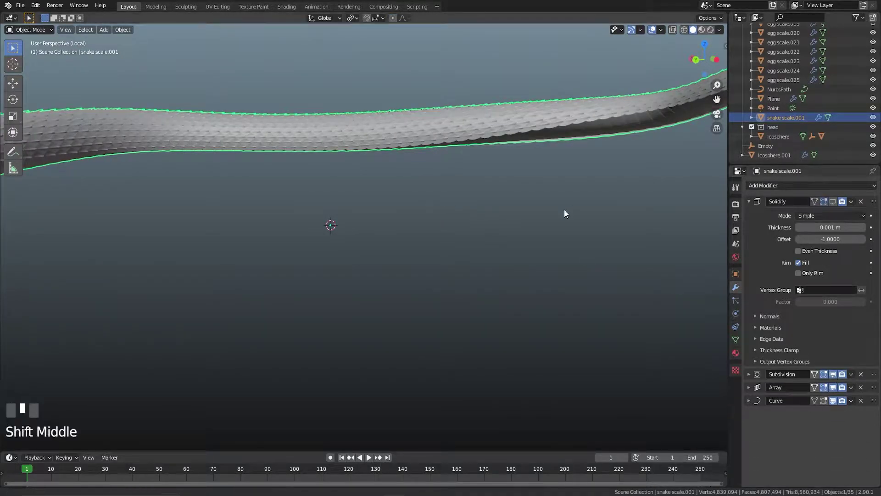
{"action": "middle_click_drag", "start_coordinate": [572, 210], "coordinate": [443, 277], "text": "shift"}
- Create two materials on the snake body named SNAKE TOP and SNAKE BOTOOM
{"action": "left_click", "coordinate": [736, 351]}
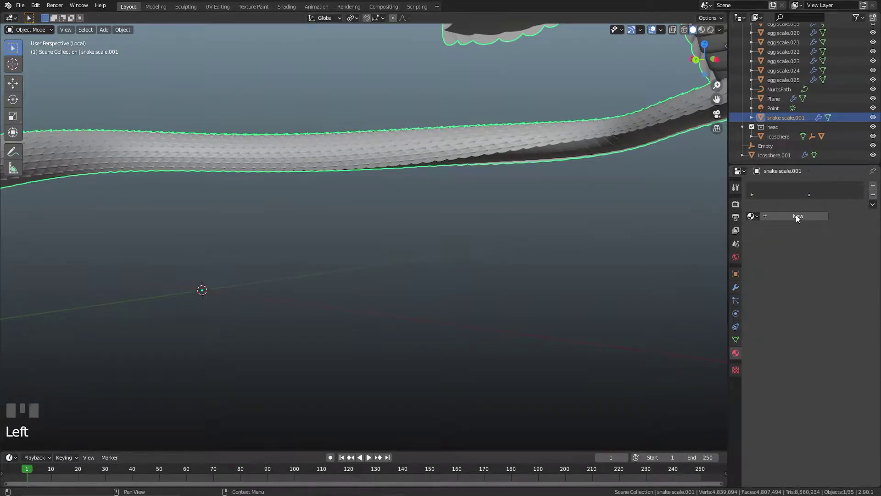
{"action": "left_click", "coordinate": [770, 215]}
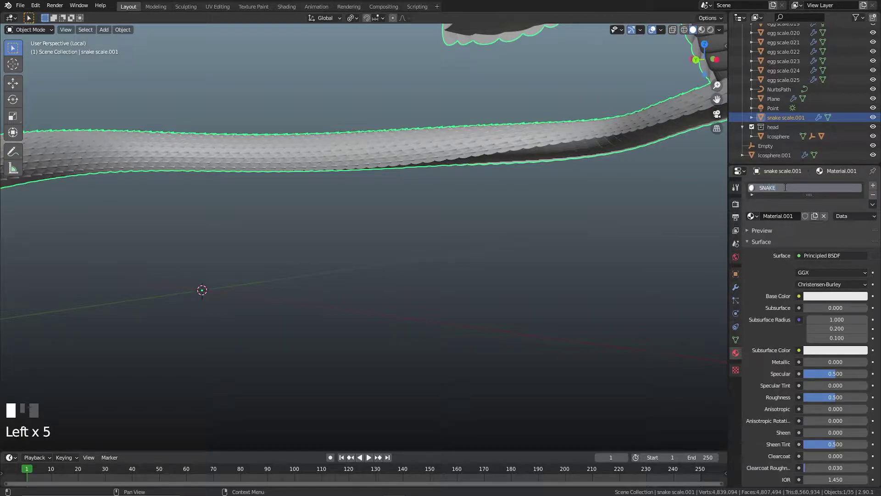
{"action": "left_click", "coordinate": [872, 188]}
{"action": "left_click", "coordinate": [772, 237]}
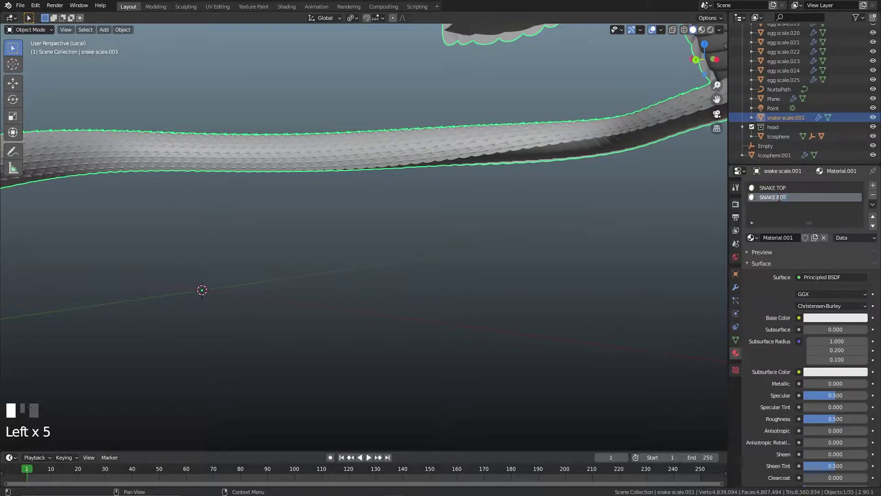
{"action": "key", "text": "Return"}
- In Edit Mode, select the whole linked belly plate and assign the SNAKE BOTOOM material to it
{"action": "key", "text": "Tab"}
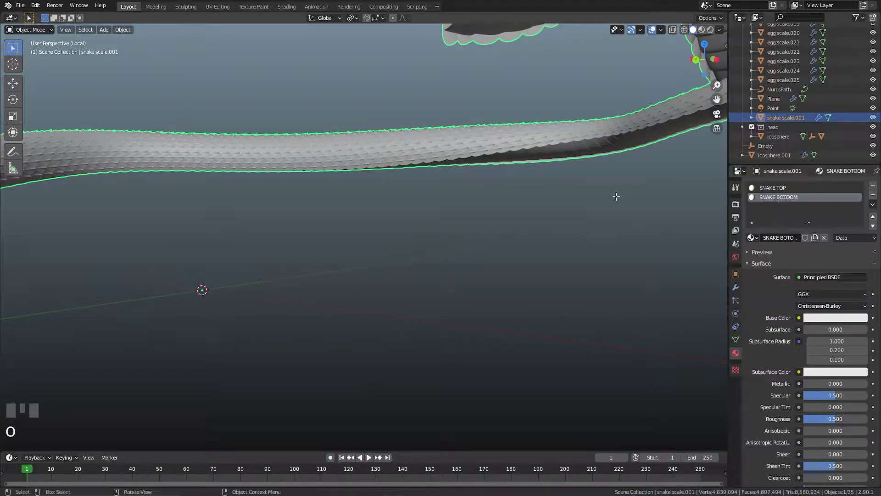
{"action": "middle_click_drag", "start_coordinate": [418, 269], "coordinate": [441, 224]}
{"action": "scroll", "coordinate": [354, 158], "scroll_direction": "up", "scroll_amount": 2}
{"action": "left_click", "coordinate": [404, 213]}
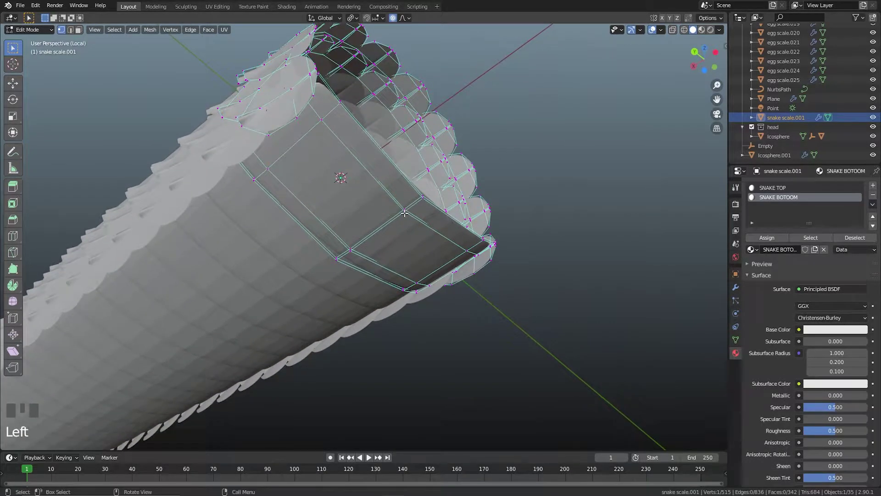
{"action": "key", "text": "l"}
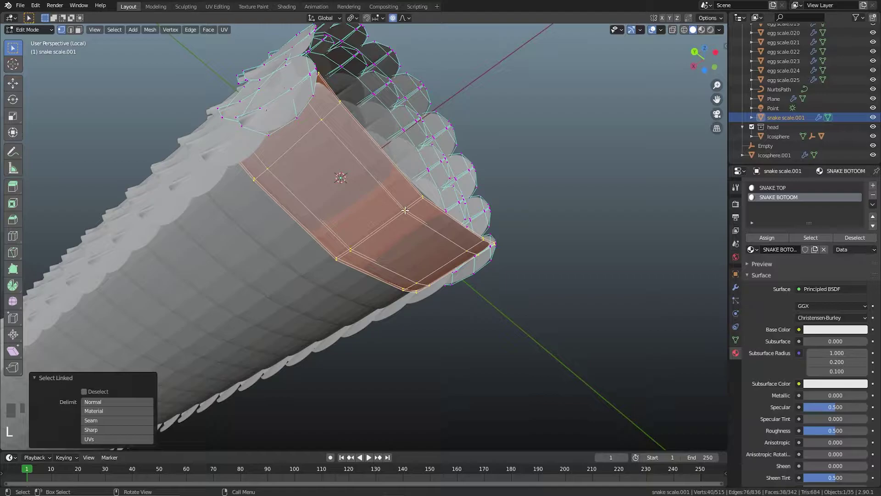
{"action": "left_click", "coordinate": [767, 238]}
- Check the material assignment by selecting one side scale face and one belly plate face
{"action": "middle_click_drag", "start_coordinate": [403, 157], "coordinate": [321, 110]}
{"action": "key", "text": "3"}
{"action": "left_click", "coordinate": [298, 106]}
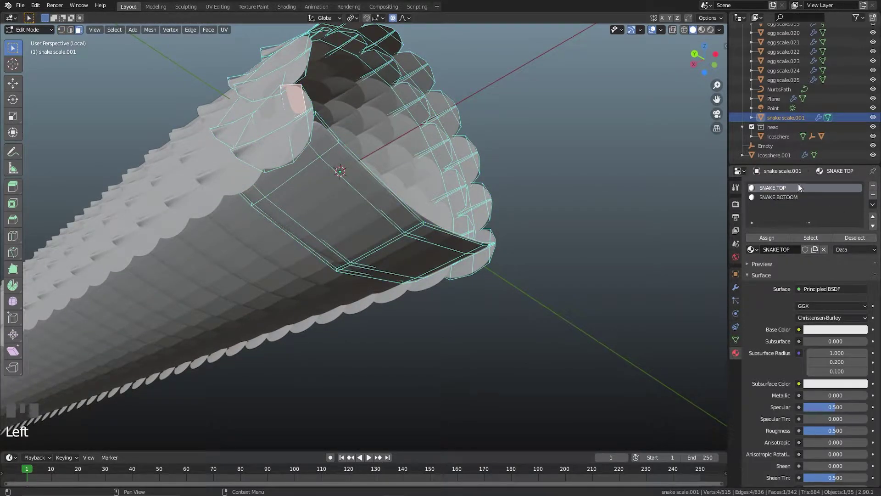
{"action": "left_click", "coordinate": [354, 216]}
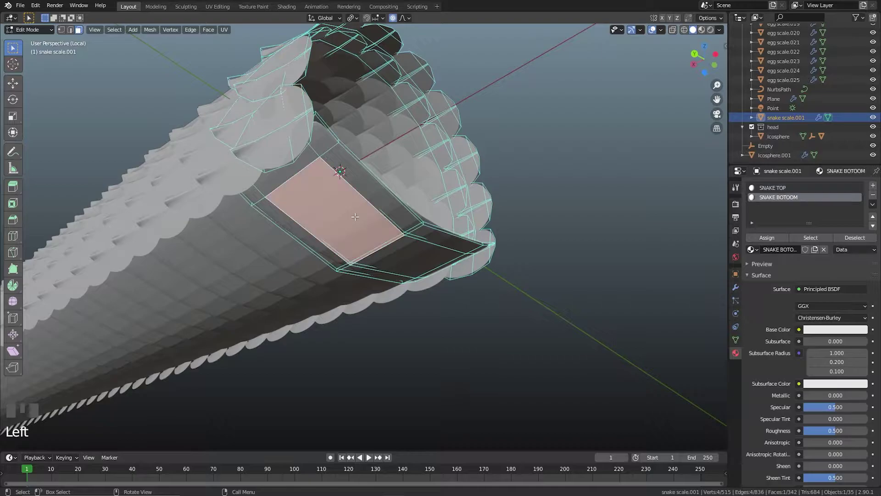
{"action": "middle_click_drag", "start_coordinate": [355, 216], "coordinate": [381, 256]}
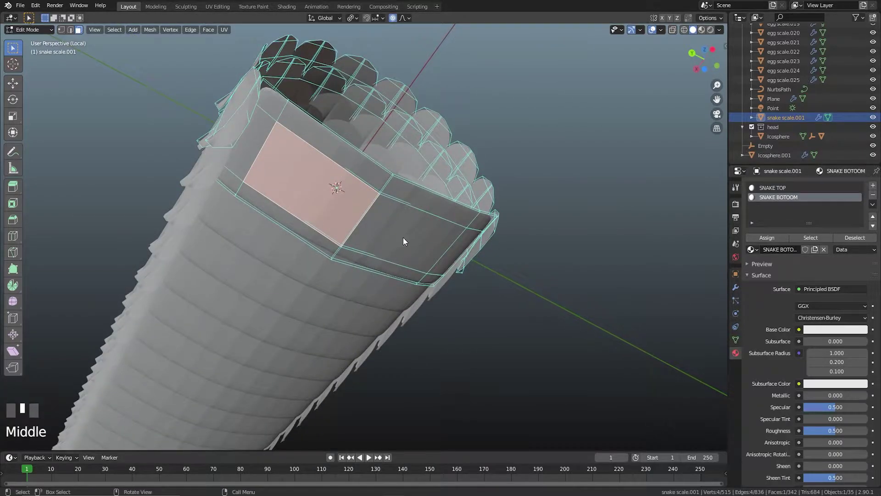
- Return to Object Mode and exit local view to bring back the whole scene
{"action": "key", "text": "Tab"}
{"action": "scroll", "coordinate": [464, 247], "scroll_direction": "down", "scroll_amount": 9}
{"action": "scroll", "coordinate": [458, 258], "scroll_direction": "down", "scroll_amount": 8}
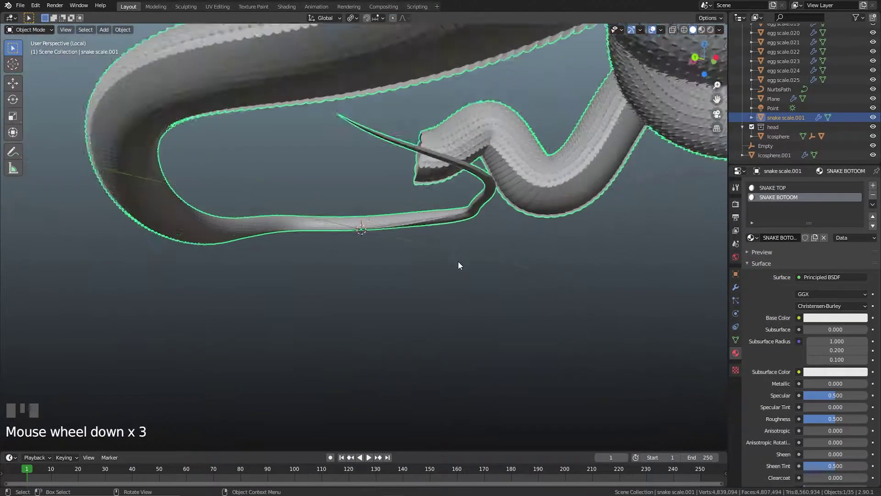
{"action": "middle_click_drag", "start_coordinate": [471, 226], "coordinate": [424, 236]}
{"action": "key", "text": "KP_Divide"}
{"action": "scroll", "coordinate": [432, 268], "scroll_direction": "up", "scroll_amount": 3}
{"action": "middle_click_drag", "start_coordinate": [433, 268], "coordinate": [464, 213], "text": "shift"}
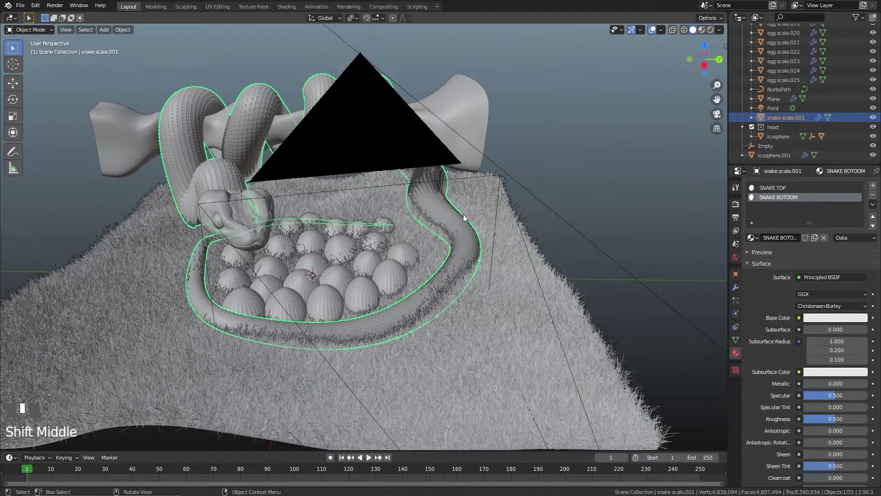
- Deselect the snake body and examine the scene's composition through the camera view
{"action": "key", "text": "KP_0"}
{"action": "scroll", "coordinate": [466, 217], "scroll_direction": "down", "scroll_amount": 4}
{"action": "scroll", "coordinate": [483, 214], "scroll_direction": "up", "scroll_amount": 4}
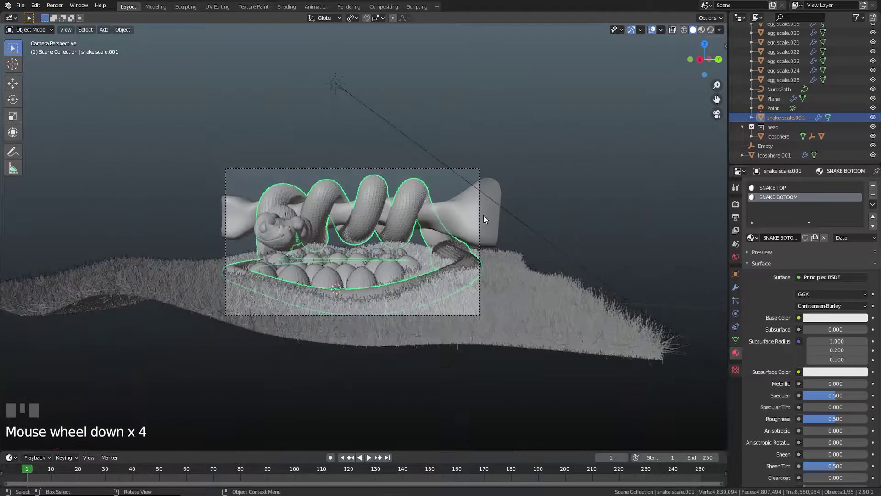
{"action": "left_click", "coordinate": [536, 123]}
{"action": "middle_click_drag", "start_coordinate": [536, 123], "coordinate": [489, 225], "text": "shift"}
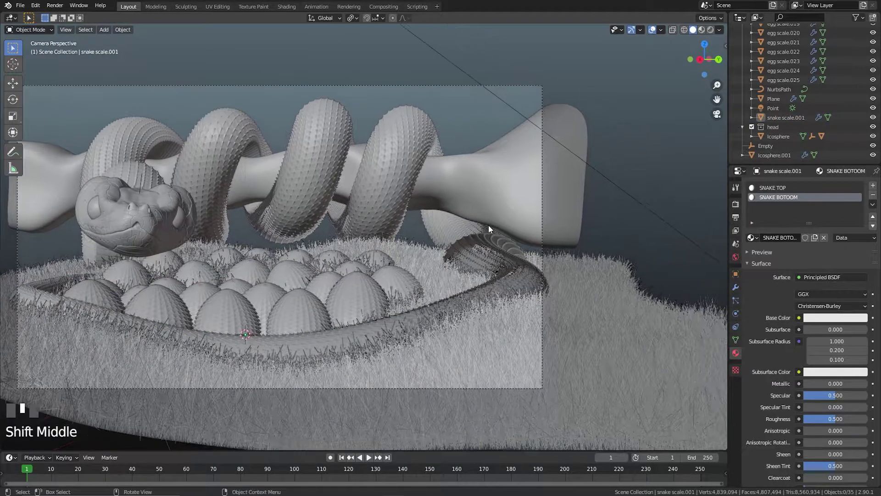
{"action": "scroll", "coordinate": [480, 245], "scroll_direction": "up", "scroll_amount": 2}
{"action": "scroll", "coordinate": [495, 199], "scroll_direction": "down", "scroll_amount": 3}
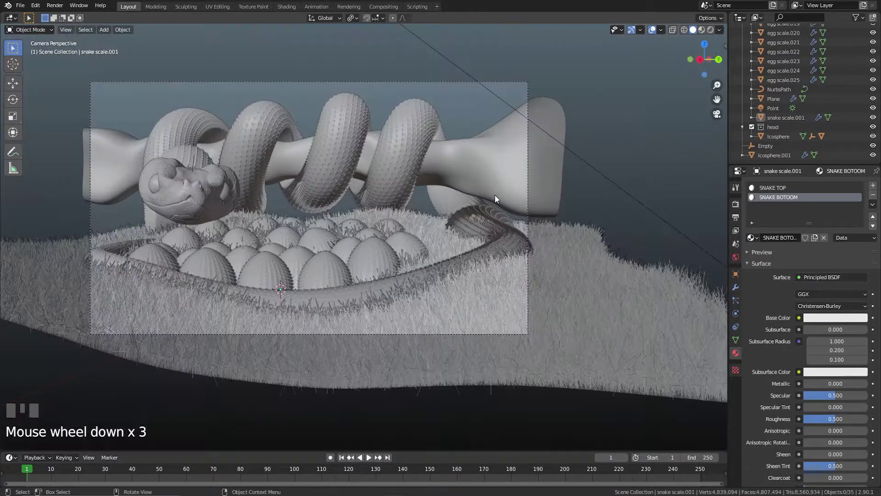
- Select the grass plane, switch to the Shading workspace and isolate the plane in local view
{"action": "left_click", "coordinate": [514, 306]}
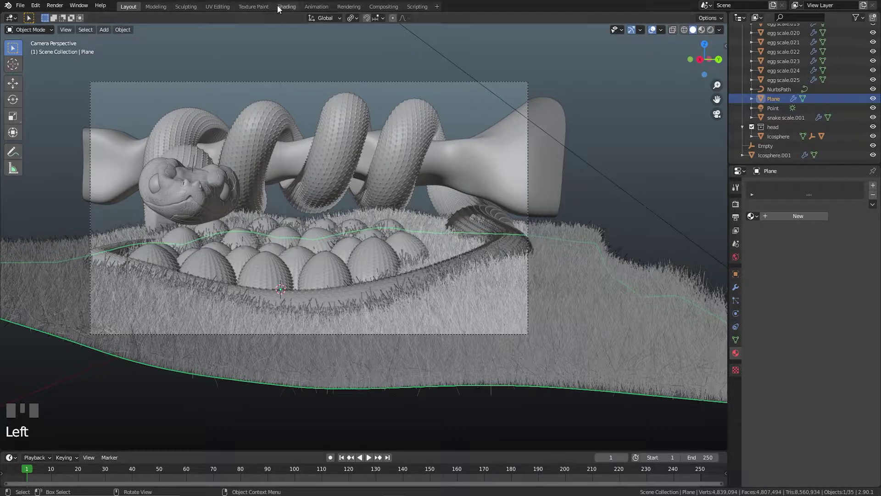
{"action": "left_click", "coordinate": [280, 6]}
{"action": "key", "text": "KP_0"}
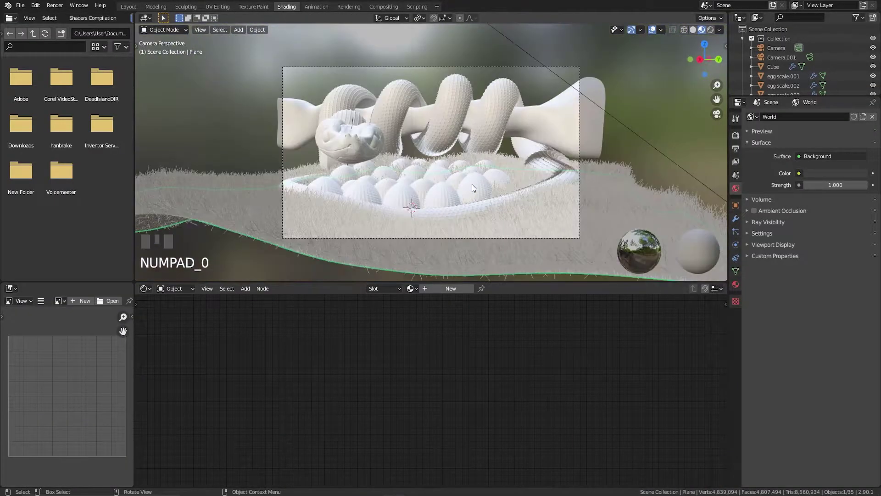
{"action": "key", "text": "KP_Divide"}
{"action": "middle_click_drag", "start_coordinate": [473, 184], "coordinate": [455, 169]}
{"action": "scroll", "coordinate": [552, 187], "scroll_direction": "up", "scroll_amount": 2}
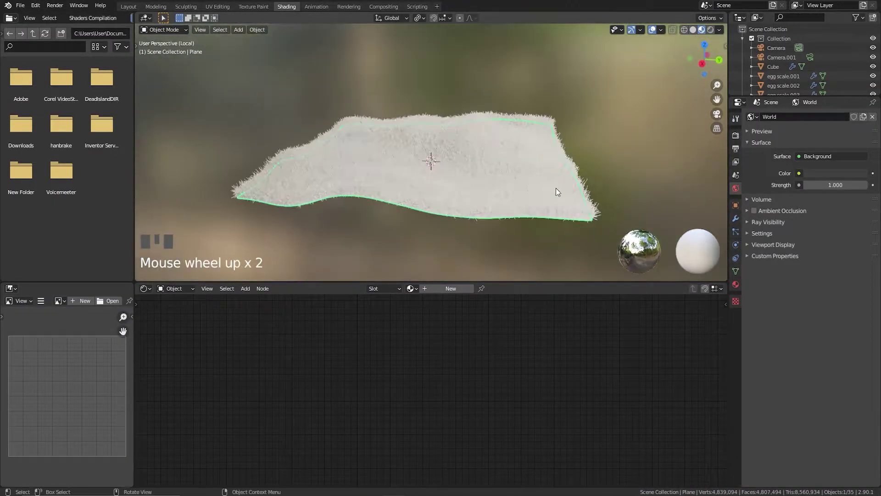
{"action": "middle_click_drag", "start_coordinate": [552, 188], "coordinate": [528, 186], "text": "shift"}
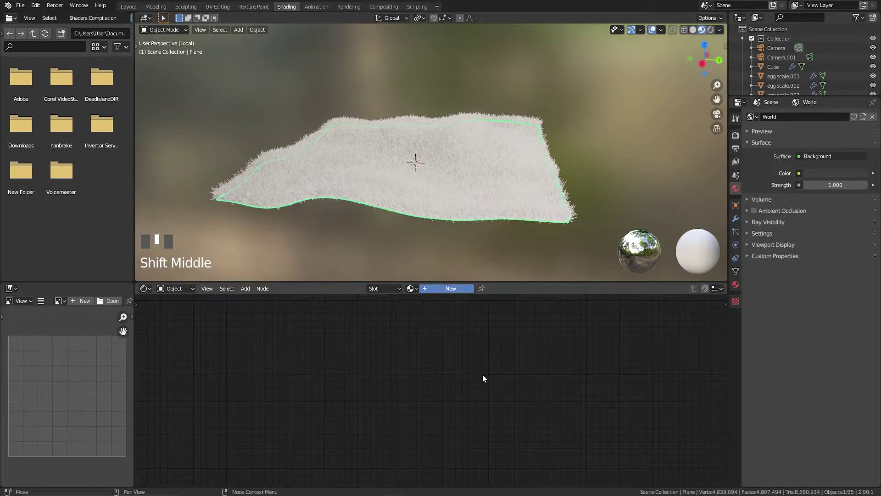
- Create a new material for the grass plane and duplicate its Principled BSDF node
{"action": "left_click", "coordinate": [451, 288]}
{"action": "left_click_drag", "start_coordinate": [403, 313], "coordinate": [261, 369]}
{"action": "left_click", "coordinate": [265, 376]}
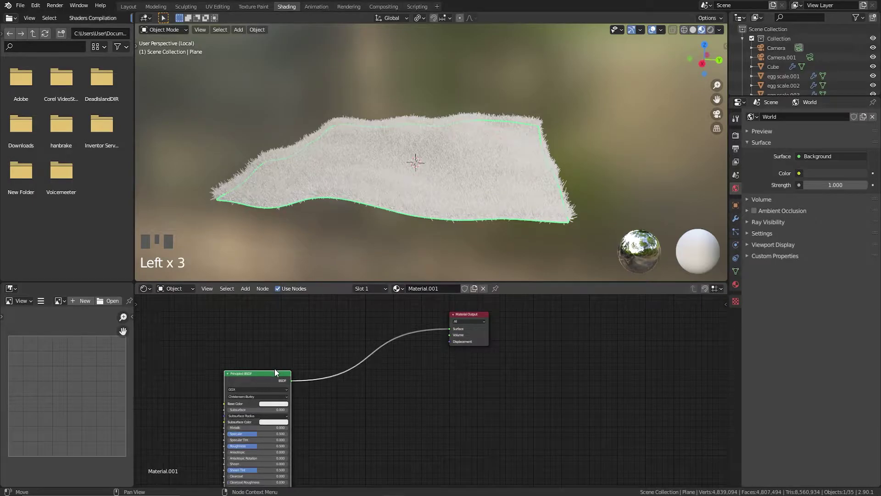
{"action": "key", "text": "shift+d"}
- Add a Mix Shader node and connect both Principled BSDF nodes to its two Shader inputs
{"action": "middle_click_drag", "start_coordinate": [364, 340], "coordinate": [404, 381]}
{"action": "key", "text": "shift+a"}
{"action": "left_click", "coordinate": [349, 351]}
{"action": "type", "text": "mi"}
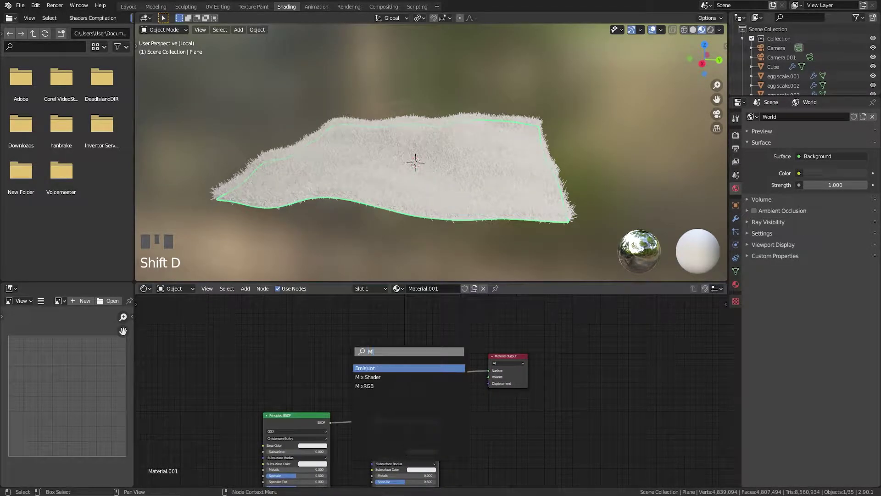
{"action": "left_click", "coordinate": [383, 368]}
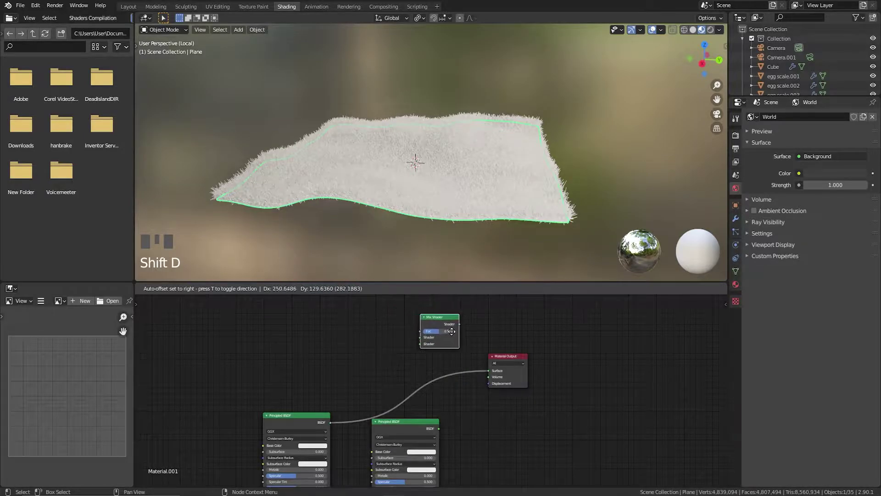
{"action": "left_click", "coordinate": [472, 383]}
{"action": "left_click_drag", "start_coordinate": [486, 369], "coordinate": [423, 340]}
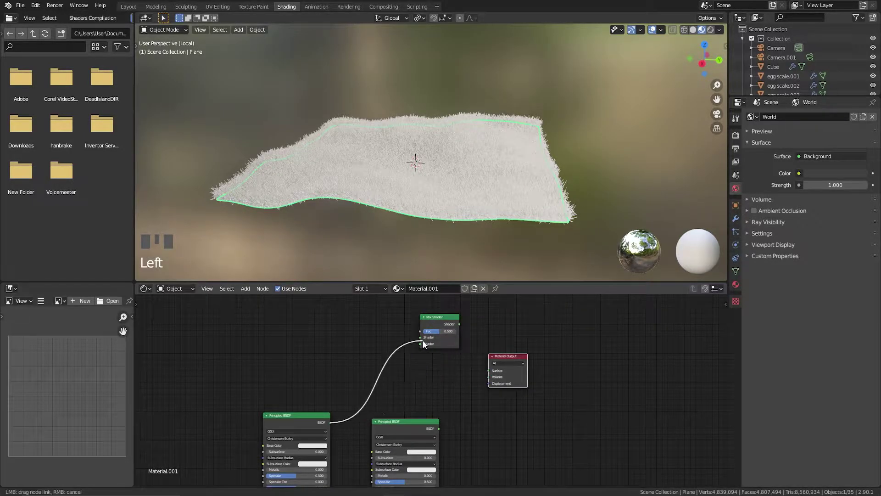
{"action": "left_click_drag", "start_coordinate": [437, 428], "coordinate": [419, 344]}
- Set the duplicated Principled BSDF's base color to black and the original's base color to bright green
{"action": "scroll", "coordinate": [428, 393], "scroll_direction": "down", "scroll_amount": 2}
{"action": "left_click", "coordinate": [433, 430]}
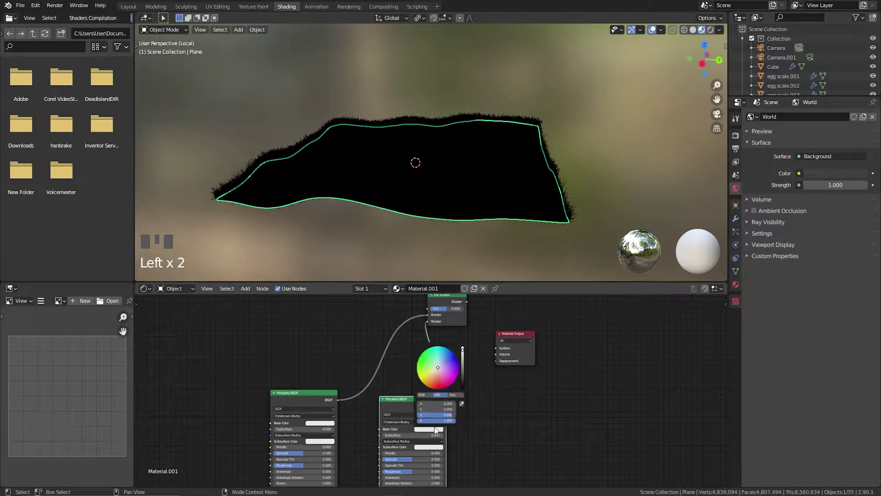
{"action": "left_click_drag", "start_coordinate": [462, 367], "coordinate": [462, 389]}
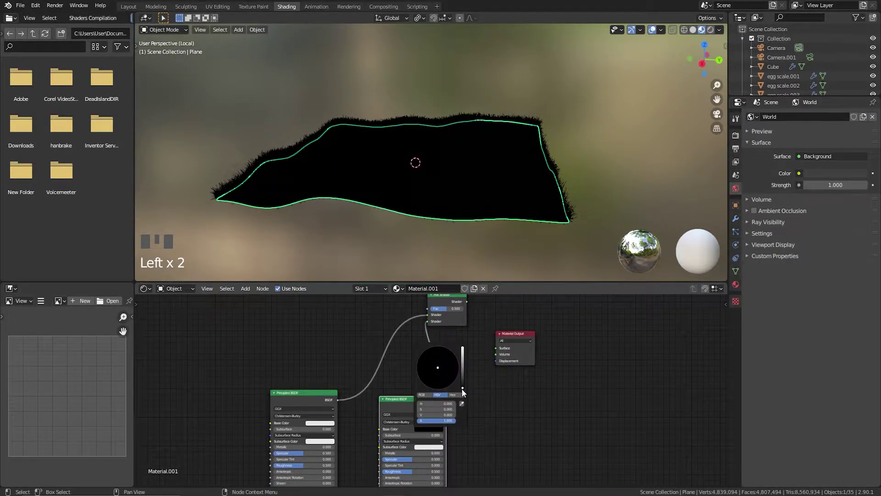
{"action": "left_click", "coordinate": [327, 423]}
{"action": "left_click", "coordinate": [317, 359]}
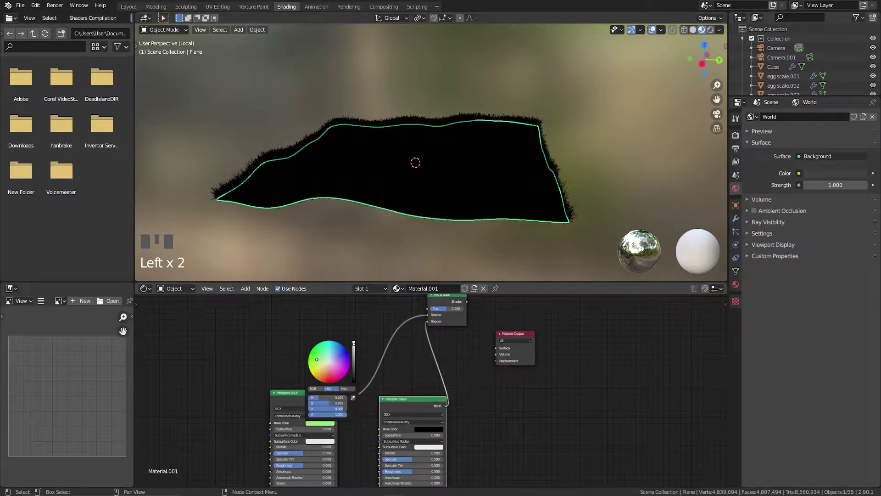
- Add a Musgrave Texture node above the two Principled BSDF nodes
{"action": "middle_click_drag", "start_coordinate": [403, 337], "coordinate": [506, 380]}
{"action": "key", "text": "shift+a"}
{"action": "left_click", "coordinate": [321, 321]}
{"action": "type", "text": "MU"}
{"action": "left_click", "coordinate": [346, 336]}
{"action": "left_click", "coordinate": [375, 338]}
- Add a ColorRamp node between the Musgrave Texture and the Mix Shader
{"action": "key", "text": "shift+a"}
{"action": "left_click", "coordinate": [405, 338]}
{"action": "type", "text": "COL"}
{"action": "left_click", "coordinate": [423, 364]}
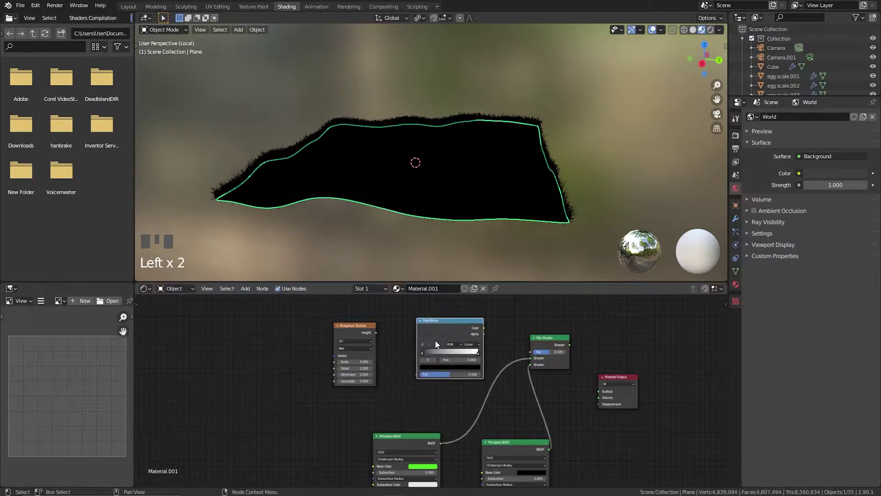
{"action": "left_click", "coordinate": [435, 340]}
- Link Musgrave Height to the ColorRamp, ColorRamp Color to the Mix Shader's Fac, and the Mix Shader to the Material Output's Surface
{"action": "scroll", "coordinate": [435, 340], "scroll_direction": "up", "scroll_amount": 1}
{"action": "left_click_drag", "start_coordinate": [363, 318], "coordinate": [413, 369]}
{"action": "scroll", "coordinate": [426, 332], "scroll_direction": "right", "scroll_amount": 3}
{"action": "left_click_drag", "start_coordinate": [415, 322], "coordinate": [559, 403]}
{"action": "scroll", "coordinate": [448, 340], "scroll_direction": "down", "scroll_amount": 2}
{"action": "scroll", "coordinate": [496, 349], "scroll_direction": "down", "scroll_amount": 2, "text": "shift"}
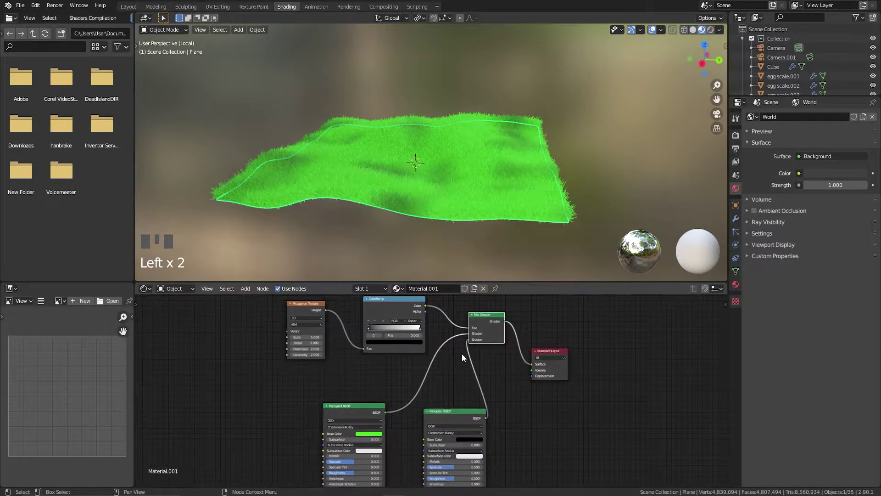
- Examine the grass's green and black pattern from another side and the Musgrave Texture node's settings up close
{"action": "scroll", "coordinate": [451, 345], "scroll_direction": "up", "scroll_amount": 2, "text": "shift"}
{"action": "scroll", "coordinate": [502, 191], "scroll_direction": "up", "scroll_amount": 4}
{"action": "scroll", "coordinate": [481, 223], "scroll_direction": "down", "scroll_amount": 3}
{"action": "scroll", "coordinate": [370, 382], "scroll_direction": "up", "scroll_amount": 1}
{"action": "scroll", "coordinate": [371, 381], "scroll_direction": "up", "scroll_amount": 2}
{"action": "middle_click_drag", "start_coordinate": [375, 383], "coordinate": [430, 392]}
{"action": "scroll", "coordinate": [431, 392], "scroll_direction": "up", "scroll_amount": 7}
{"action": "middle_click_drag", "start_coordinate": [356, 353], "coordinate": [422, 382]}
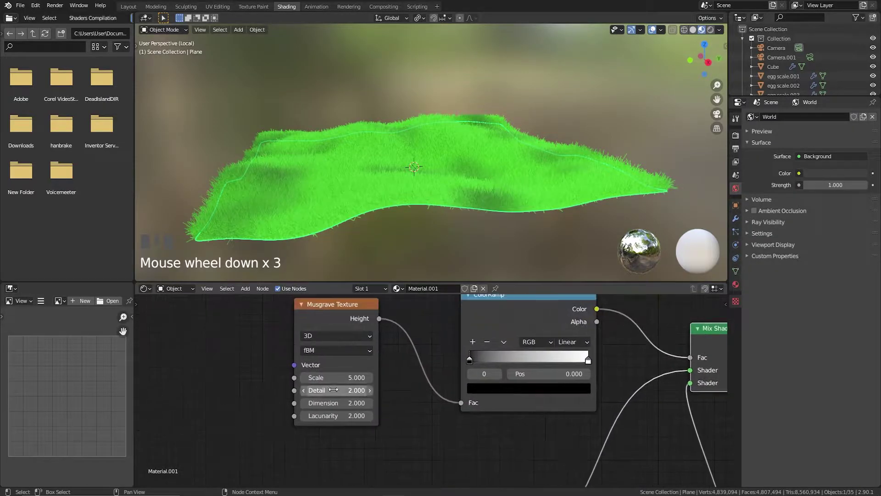
- Set the grass Musgrave Texture's Detail to 16.000, Dimension to 0.000 and Lacunarity to 1.200
{"action": "left_click_drag", "start_coordinate": [329, 390], "coordinate": [408, 390]}
{"action": "middle_click_drag", "start_coordinate": [441, 197], "coordinate": [427, 247]}
{"action": "scroll", "coordinate": [472, 225], "scroll_direction": "up", "scroll_amount": 2}
{"action": "scroll", "coordinate": [458, 221], "scroll_direction": "down", "scroll_amount": 1}
{"action": "left_click_drag", "start_coordinate": [340, 415], "coordinate": [317, 415]}
{"action": "key", "text": "ctrl+z"}
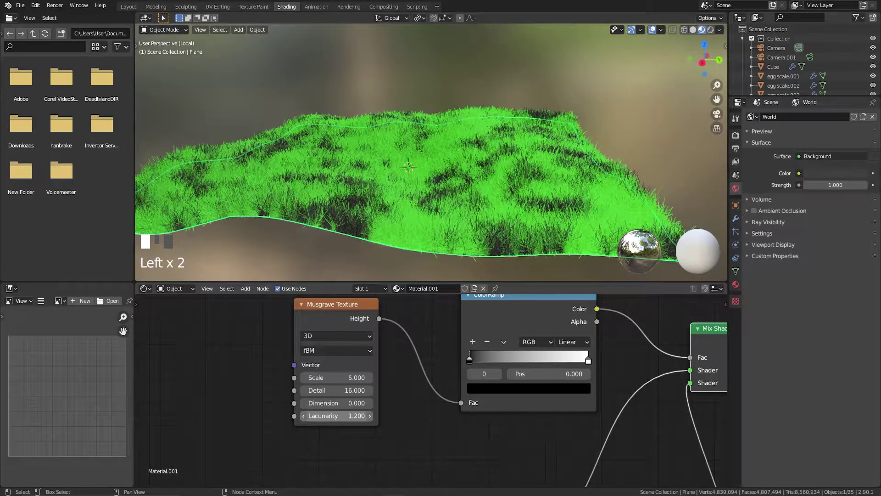
- Try different Scale and Lacunarity values on the Musgrave Texture, settling on a Scale of 2.100 and a Lacunarity of 1.600
{"action": "left_click_drag", "start_coordinate": [339, 377], "coordinate": [321, 377]}
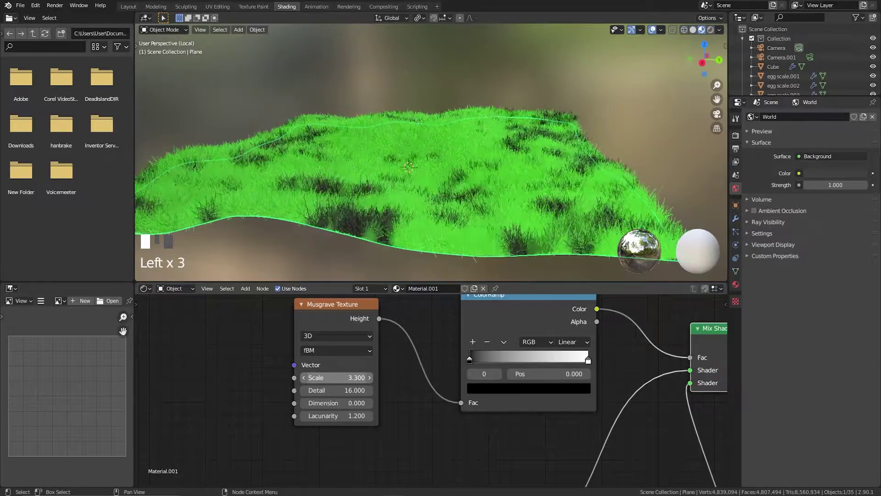
{"action": "key", "text": "ctrl+z"}
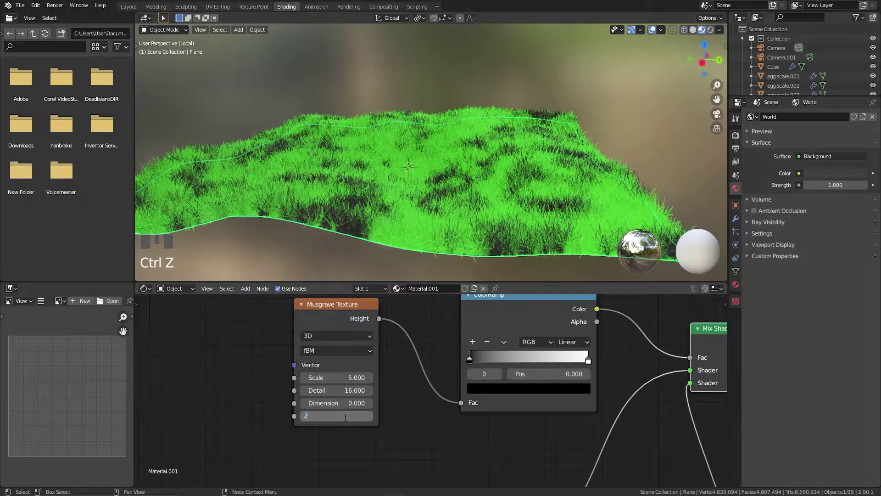
{"action": "left_click_drag", "start_coordinate": [345, 415], "coordinate": [363, 416]}
{"action": "left_click_drag", "start_coordinate": [346, 377], "coordinate": [301, 377]}
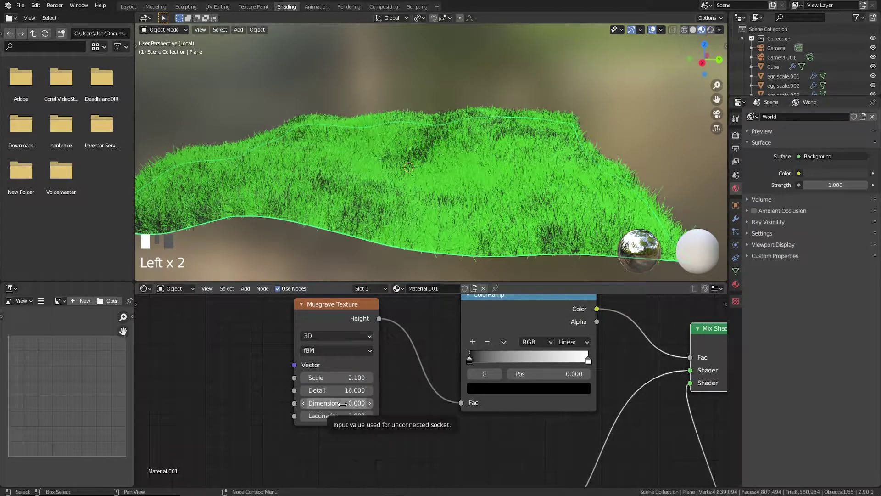
{"action": "mouse_move", "coordinate": [339, 415]}
{"action": "left_mouse_down"}
{"action": "mouse_move", "coordinate": [404, 416]}
{"action": "mouse_move", "coordinate": [330, 416]}
{"action": "mouse_move", "coordinate": [344, 416]}
{"action": "mouse_move", "coordinate": [342, 403]}
{"action": "left_mouse_up"}
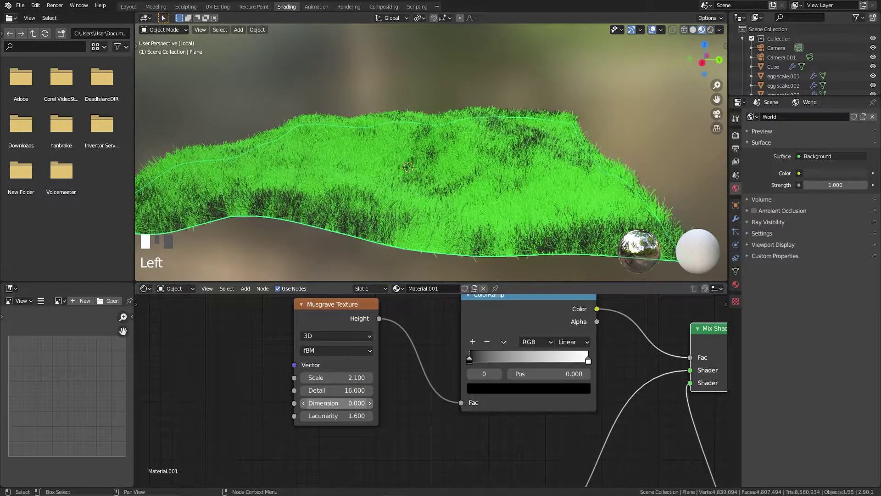
- Move the ColorRamp's white stop to position 0.409, leaving the black stop at the start of the gradient
{"action": "left_click", "coordinate": [469, 359]}
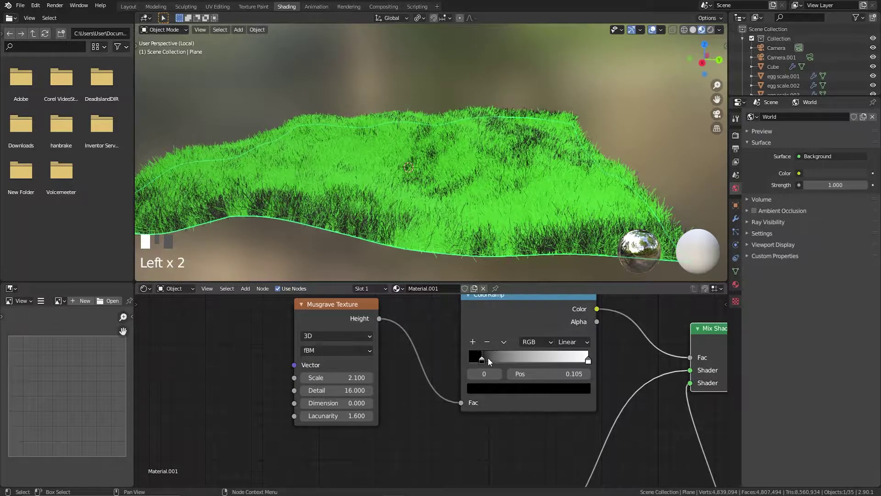
{"action": "left_click_drag", "start_coordinate": [587, 361], "coordinate": [516, 370]}
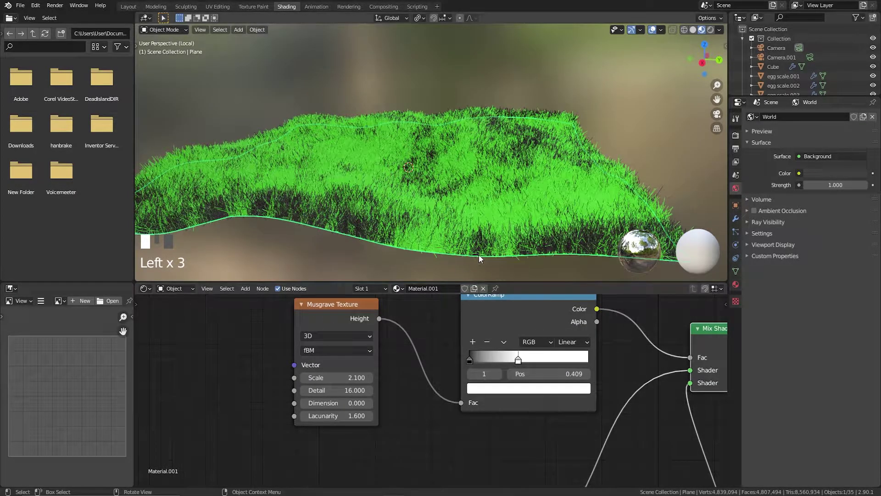
- Darken the bright green Principled BSDF's Base Color to an HSV value of 0.616
{"action": "scroll", "coordinate": [514, 385], "scroll_direction": "down", "scroll_amount": 4}
{"action": "scroll", "coordinate": [463, 388], "scroll_direction": "up", "scroll_amount": 5}
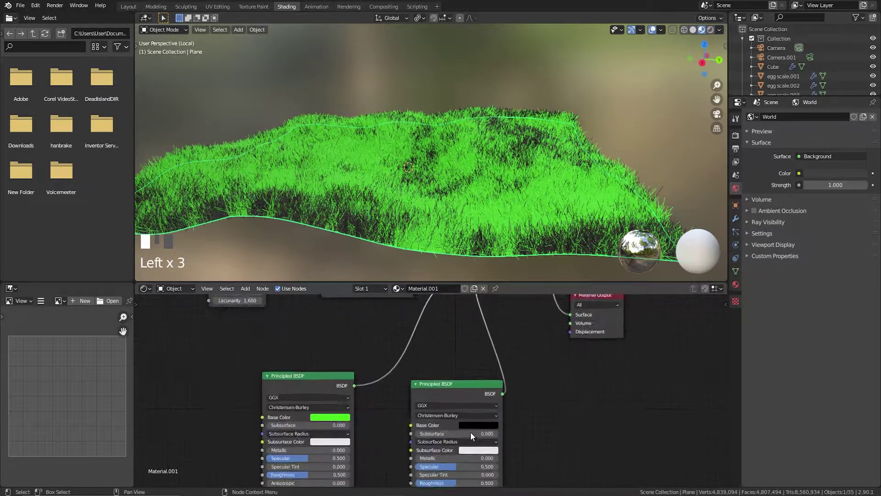
{"action": "left_click", "coordinate": [494, 389]}
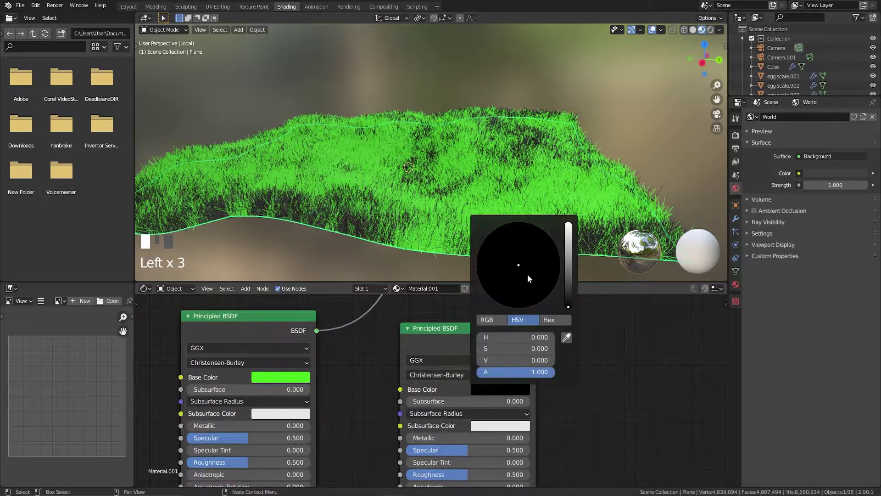
{"action": "left_click_drag", "start_coordinate": [571, 278], "coordinate": [568, 306]}
{"action": "left_click", "coordinate": [285, 376]}
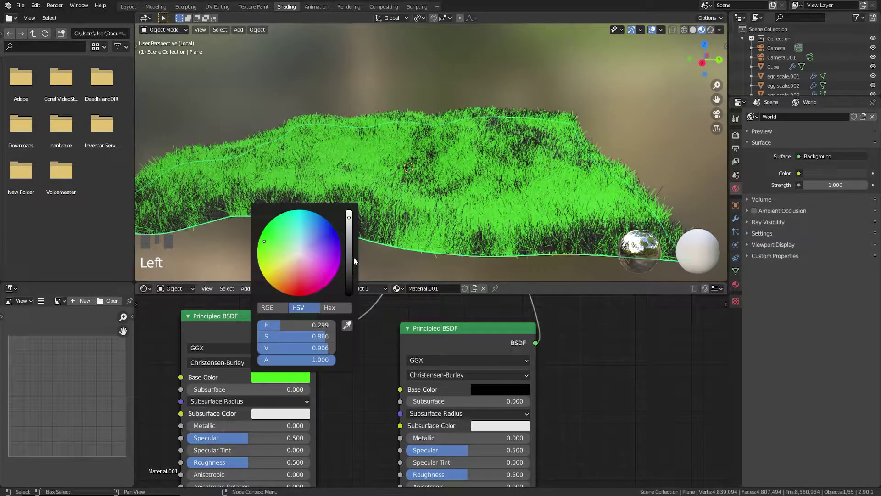
{"action": "left_click_drag", "start_coordinate": [349, 232], "coordinate": [349, 242]}
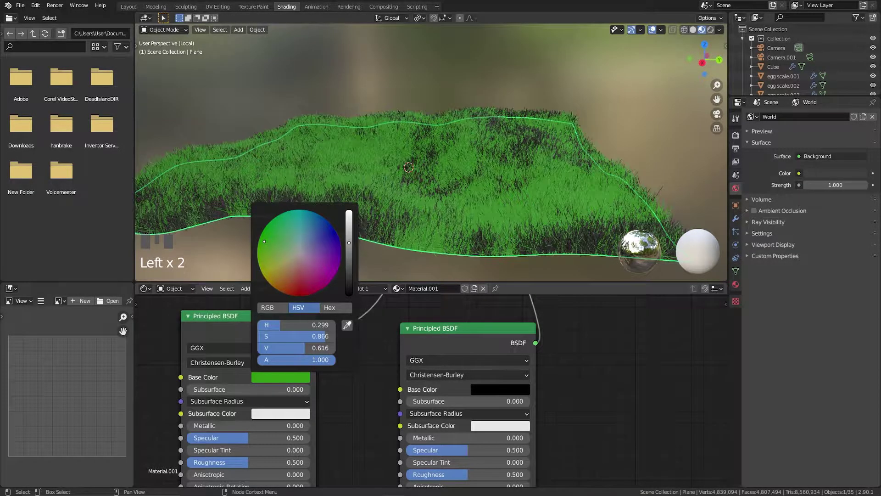
- Change the black Principled BSDF's Base Color to dark green with hue 0.279, saturation 1.000 and value 0.366
{"action": "left_click", "coordinate": [499, 388]}
{"action": "scroll", "coordinate": [519, 265], "scroll_direction": "up", "scroll_amount": 4}
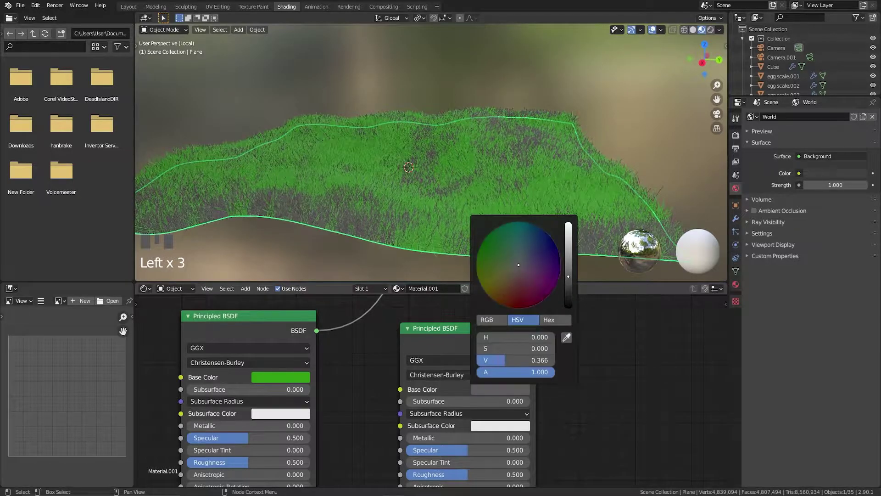
{"action": "left_click_drag", "start_coordinate": [519, 261], "coordinate": [482, 259]}
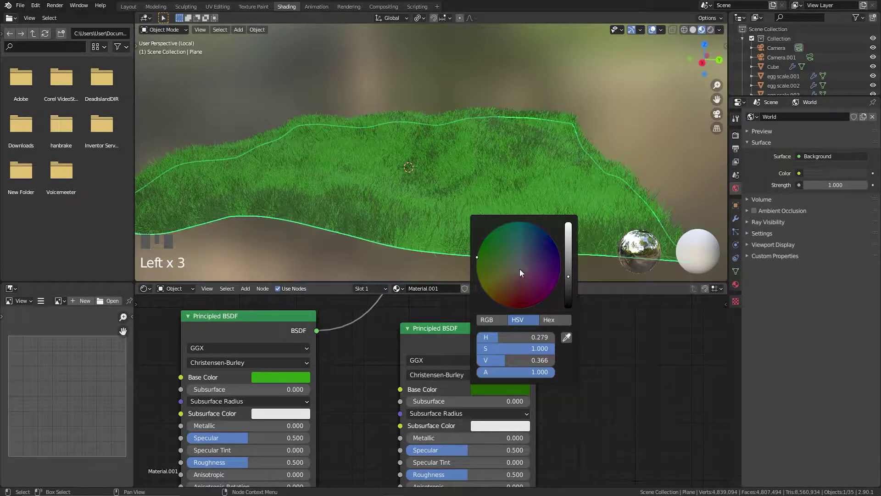
- Preview the isolated grass with rendered shading through the scene camera
{"action": "middle_click_drag", "start_coordinate": [480, 200], "coordinate": [675, 40]}
{"action": "left_click", "coordinate": [710, 30]}
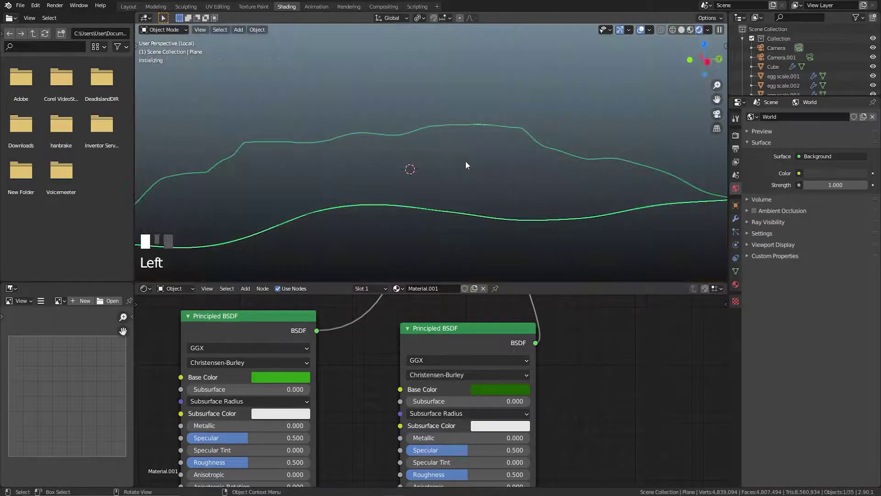
{"action": "key", "text": "KP_0"}
{"action": "left_click", "coordinate": [522, 154]}
{"action": "middle_click_drag", "start_coordinate": [522, 153], "coordinate": [483, 172], "text": "shift"}
{"action": "scroll", "coordinate": [493, 164], "scroll_direction": "up", "scroll_amount": 2}
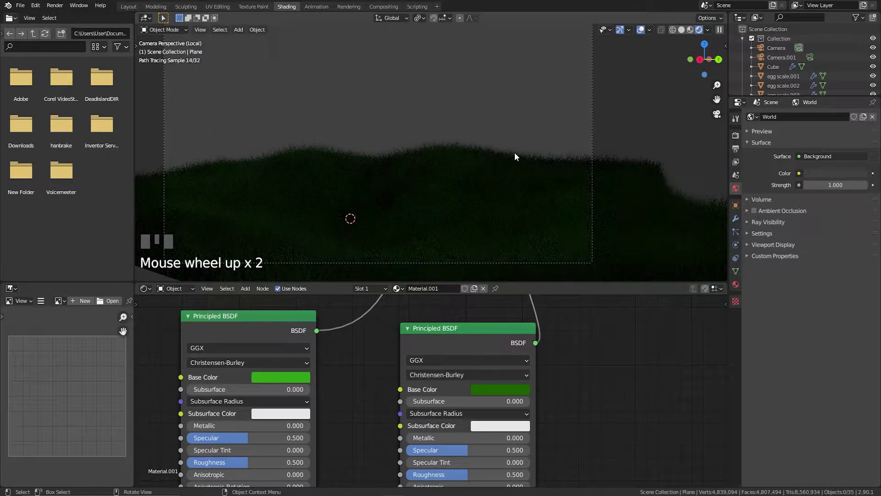
- Isolate the grass plane together with the Point light in material preview, seen through the camera
{"action": "scroll", "coordinate": [772, 64], "scroll_direction": "down", "scroll_amount": 8}
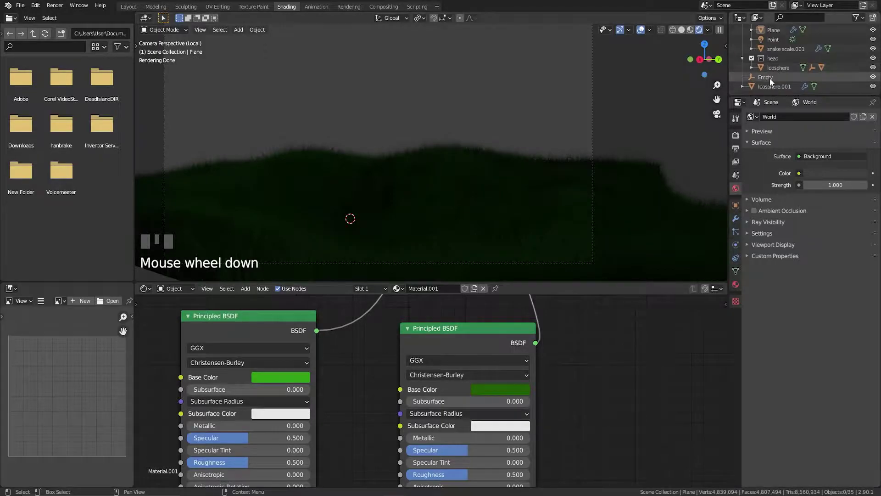
{"action": "left_click", "coordinate": [769, 40]}
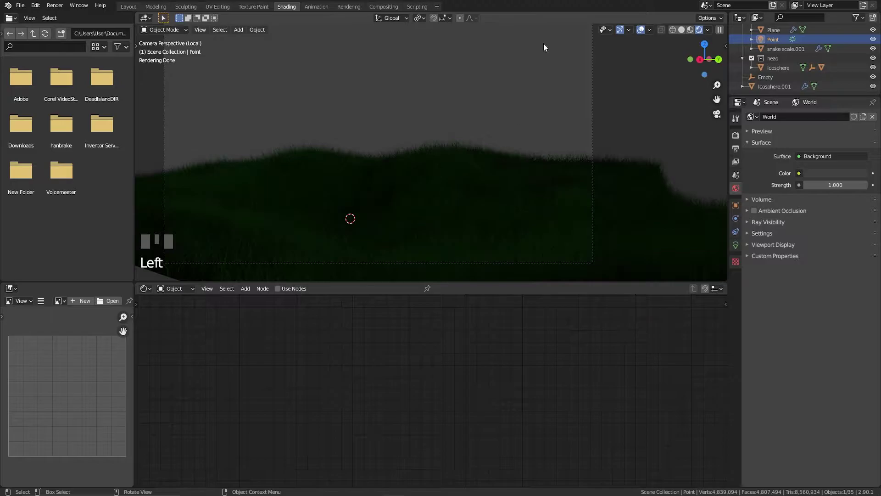
{"action": "left_click", "coordinate": [690, 29]}
{"action": "key", "text": "KP_Divide"}
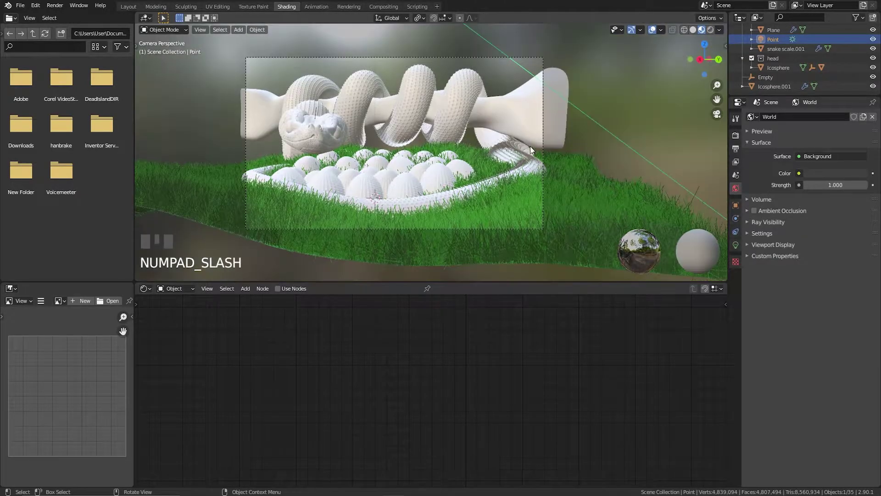
{"action": "left_click", "coordinate": [568, 195], "text": "shift"}
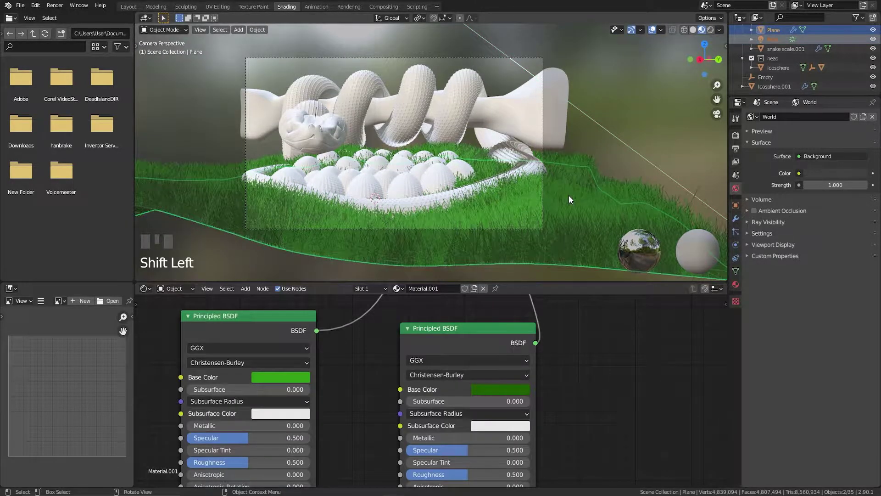
{"action": "key", "text": "KP_Divide"}
{"action": "key", "text": "KP_0"}
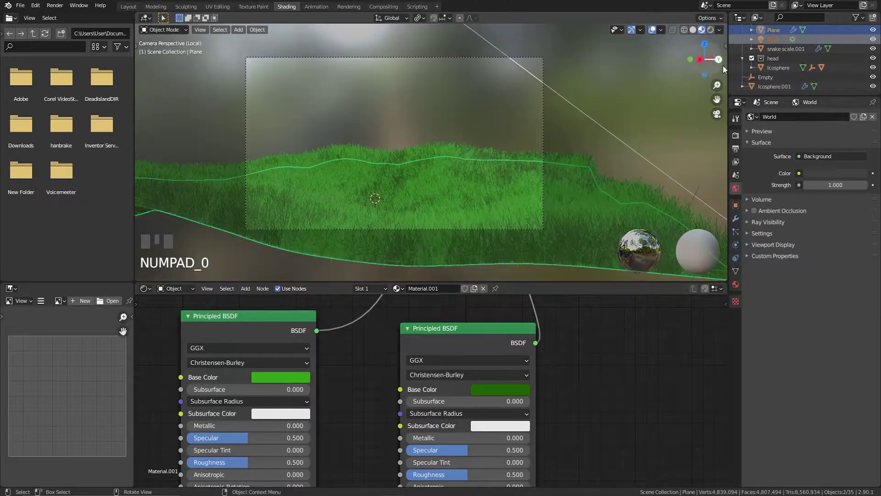
- Examine the lit grass's two green tones in rendered shading, close up and from farther away
{"action": "left_click", "coordinate": [711, 30]}
{"action": "left_click", "coordinate": [615, 98]}
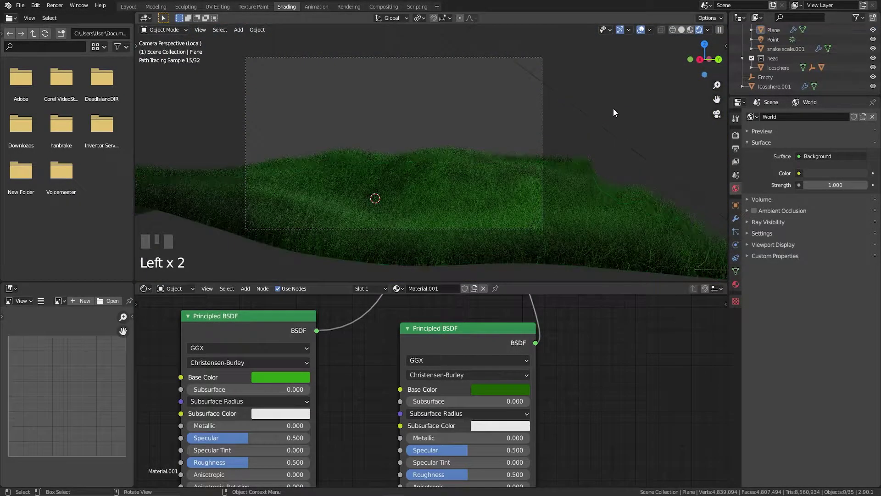
{"action": "middle_click_drag", "start_coordinate": [510, 197], "coordinate": [552, 185], "text": "shift"}
{"action": "scroll", "coordinate": [544, 175], "scroll_direction": "up", "scroll_amount": 2}
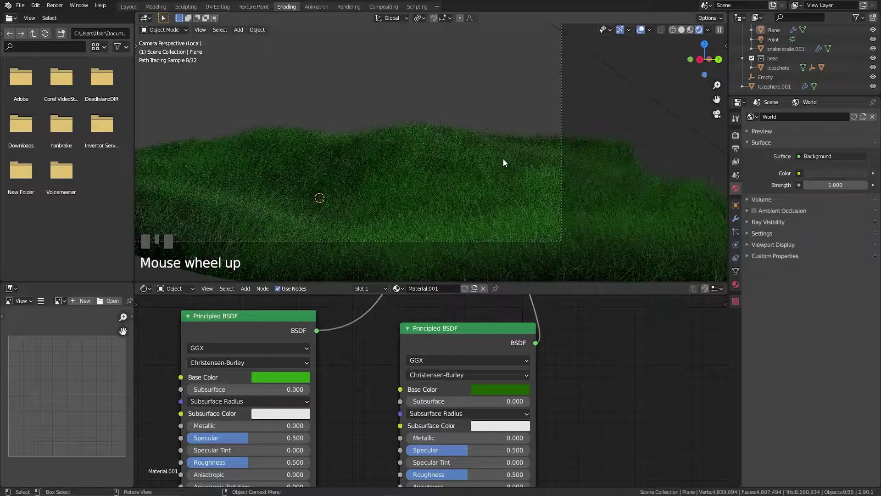
{"action": "left_click", "coordinate": [469, 193]}
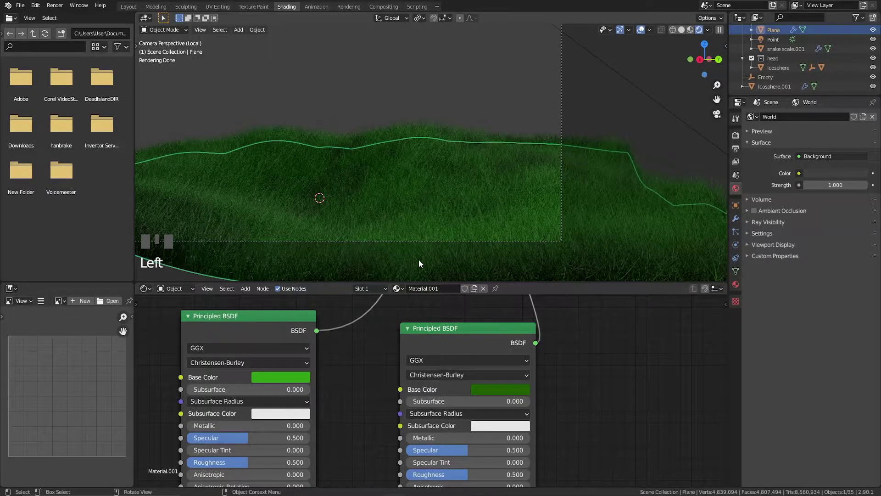
{"action": "middle_click_drag", "start_coordinate": [464, 391], "coordinate": [477, 368]}
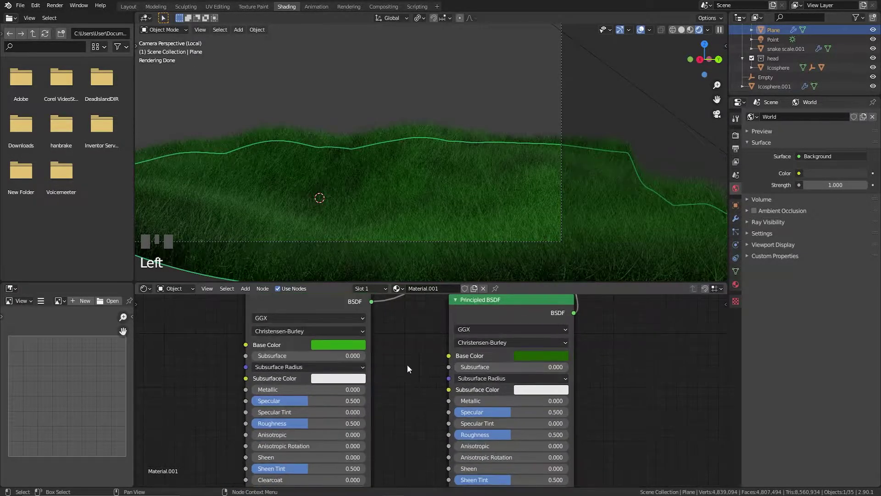
{"action": "scroll", "coordinate": [518, 205], "scroll_direction": "down", "scroll_amount": 4}
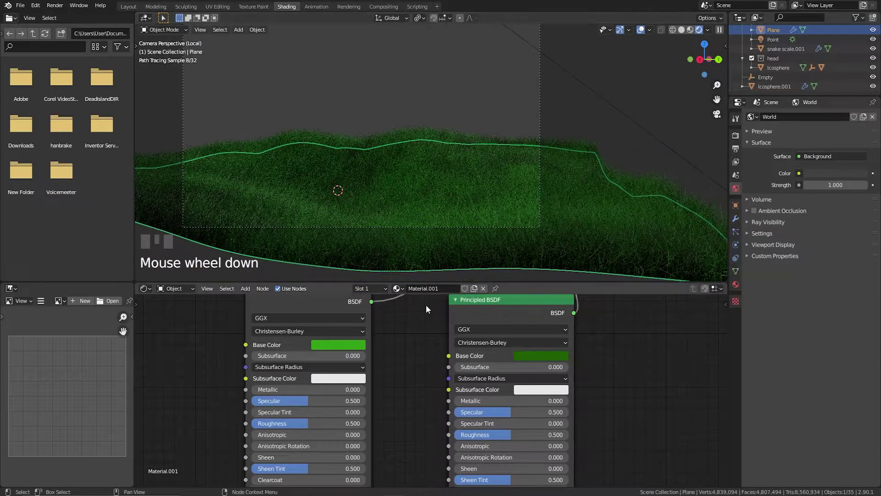
{"action": "scroll", "coordinate": [437, 118], "scroll_direction": "up", "scroll_amount": 2}
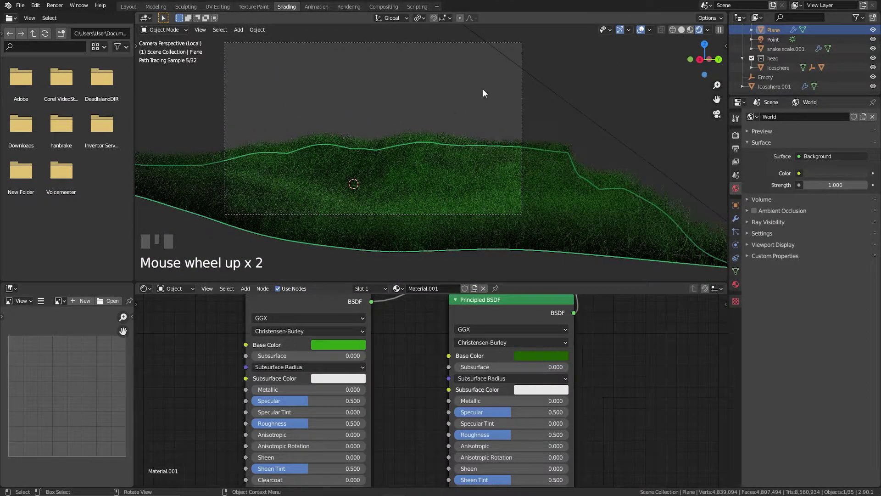
- Return to material preview with the whole scene shown, and isolate the log that the snake coils around
{"action": "left_click", "coordinate": [691, 29]}
{"action": "key", "text": "KP_Divide"}
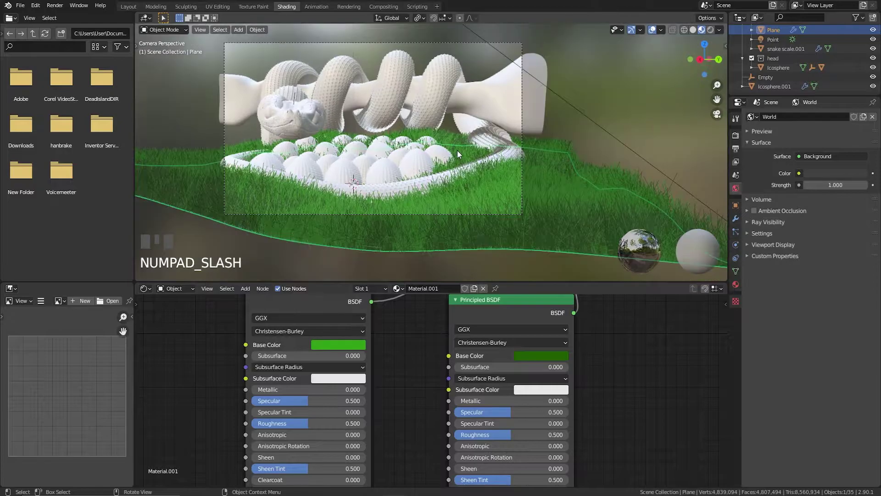
{"action": "scroll", "coordinate": [492, 184], "scroll_direction": "up", "scroll_amount": 2}
{"action": "left_click", "coordinate": [546, 110]}
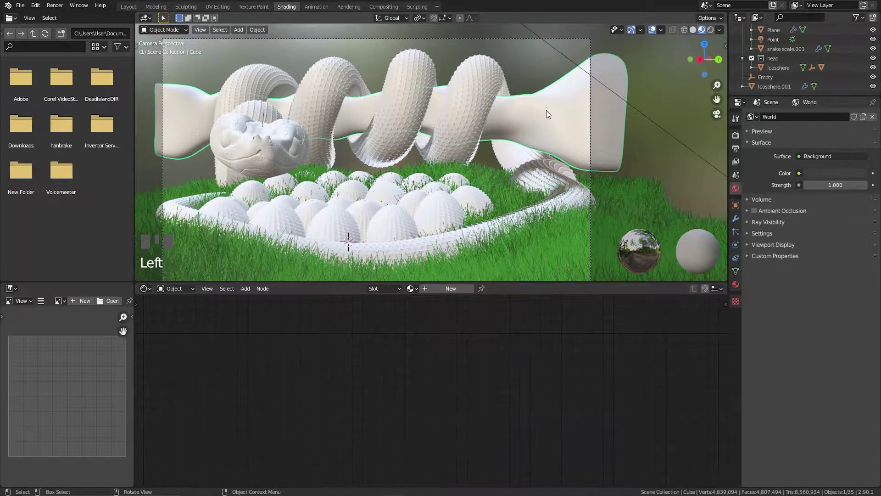
{"action": "key", "text": "KP_Divide"}
{"action": "scroll", "coordinate": [479, 206], "scroll_direction": "up", "scroll_amount": 3}
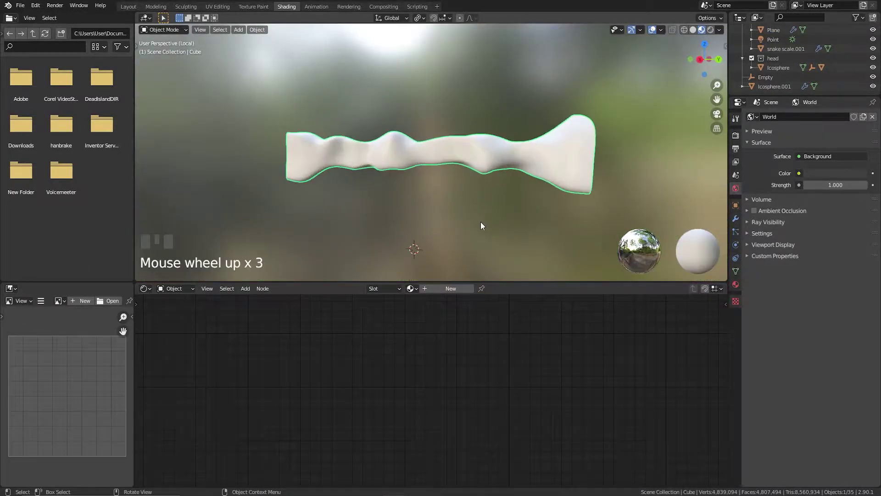
- Create a new material for the log and add a Noise Texture node beside its Principled BSDF
{"action": "left_click", "coordinate": [431, 288]}
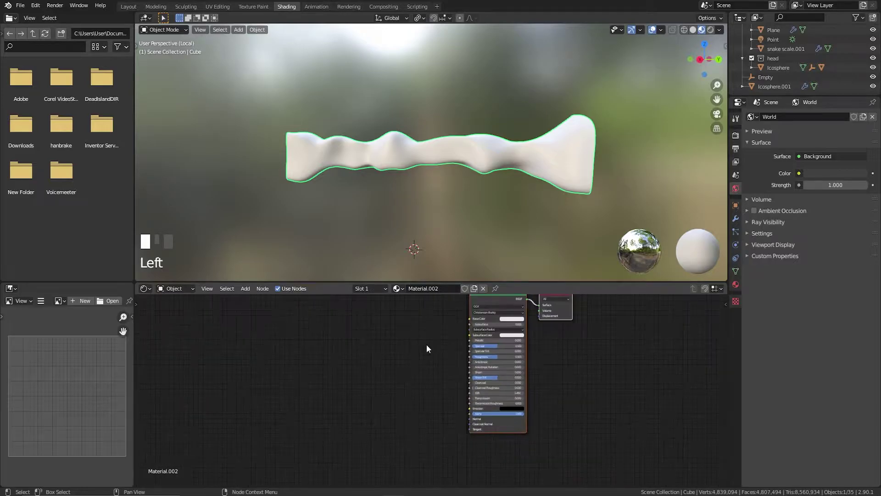
{"action": "key", "text": "shift+a"}
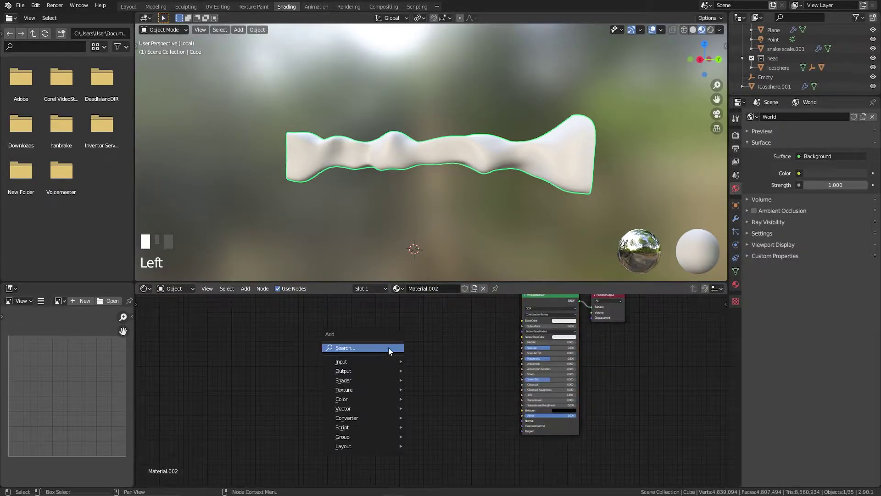
{"action": "key", "text": "space"}
{"action": "type", "text": "NOI"}
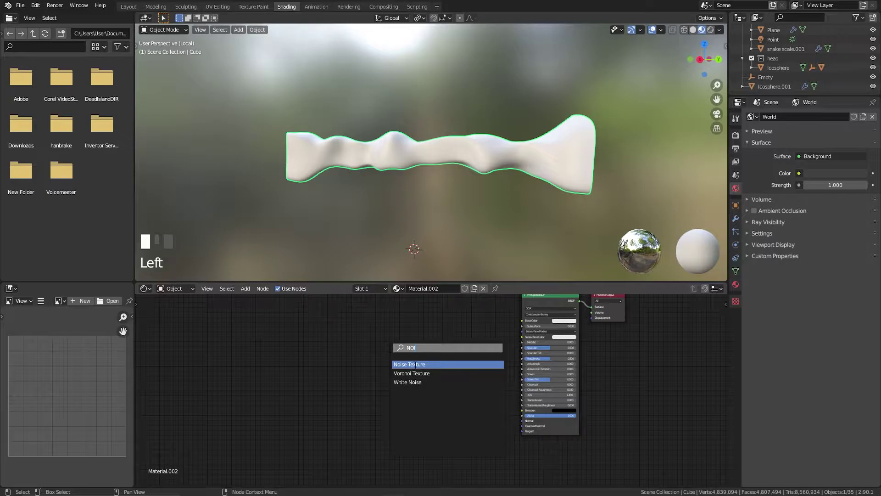
{"action": "left_click", "coordinate": [415, 364]}
{"action": "left_click", "coordinate": [430, 369]}
{"action": "scroll", "coordinate": [430, 369], "scroll_direction": "up", "scroll_amount": 1}
- Add a ColorRamp node between the Noise Texture and the Principled BSDF
{"action": "key", "text": "shift+a"}
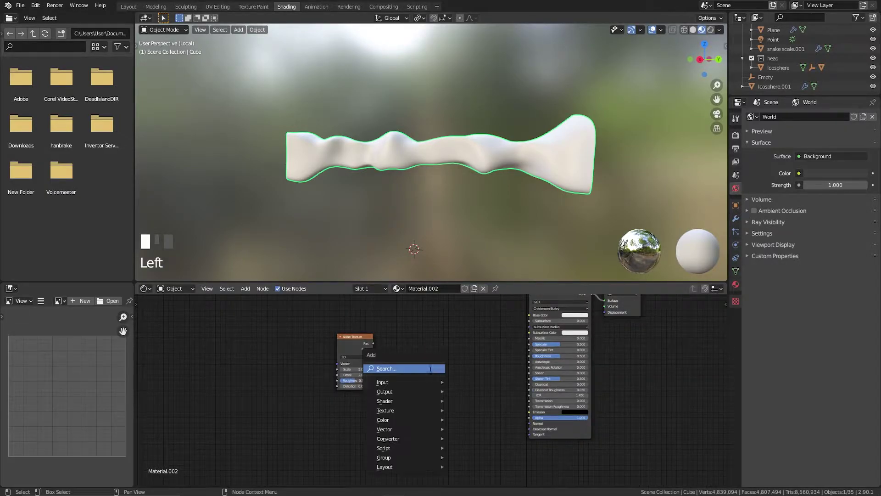
{"action": "left_click", "coordinate": [429, 368]}
{"action": "type", "text": "COLO"}
{"action": "left_click", "coordinate": [448, 393]}
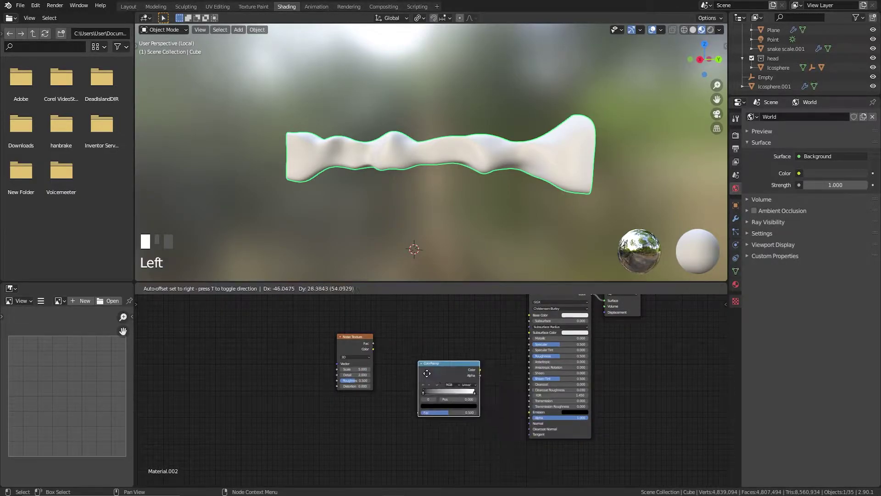
{"action": "left_click", "coordinate": [441, 363]}
- Add a Bump node between the ColorRamp and the log's Principled BSDF
{"action": "key", "text": "shift+a"}
{"action": "left_click", "coordinate": [472, 367]}
{"action": "type", "text": "BUMP"}
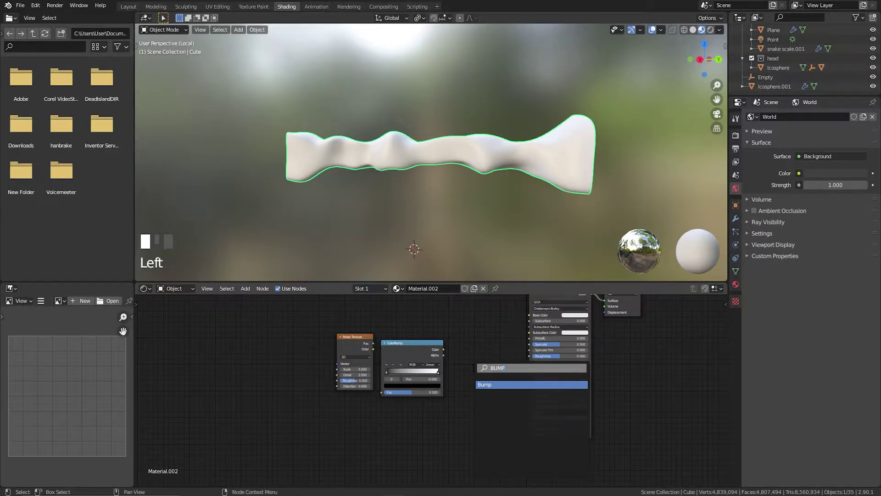
{"action": "key", "text": "Return"}
{"action": "left_click", "coordinate": [470, 373]}
- Link the noise's Fac through the ColorRamp into the Bump's Height, and the Bump's Normal into the Principled BSDF's Normal
{"action": "scroll", "coordinate": [470, 374], "scroll_direction": "up", "scroll_amount": 2}
{"action": "left_click_drag", "start_coordinate": [346, 322], "coordinate": [358, 393]}
{"action": "left_click_drag", "start_coordinate": [450, 329], "coordinate": [486, 407]}
{"action": "middle_click_drag", "start_coordinate": [486, 409], "coordinate": [408, 392]}
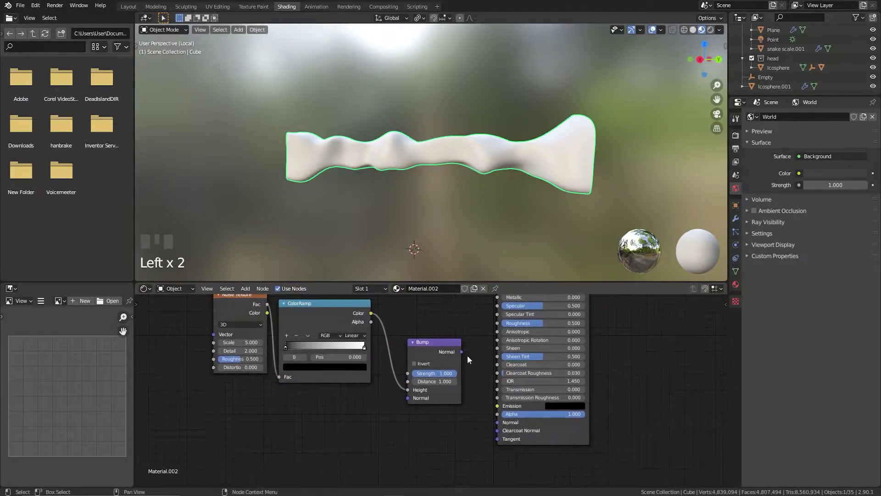
{"action": "left_click_drag", "start_coordinate": [461, 351], "coordinate": [497, 421]}
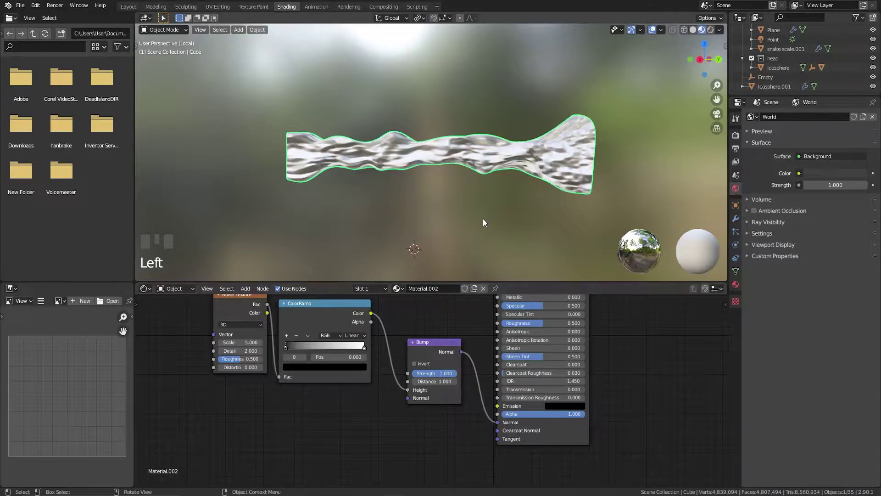
- Set the log's Noise Texture to Detail 16 and Scale 1
{"action": "scroll", "coordinate": [483, 218], "scroll_direction": "up", "scroll_amount": 4}
{"action": "scroll", "coordinate": [474, 192], "scroll_direction": "up", "scroll_amount": 3}
{"action": "scroll", "coordinate": [539, 216], "scroll_direction": "down", "scroll_amount": 5}
{"action": "scroll", "coordinate": [539, 216], "scroll_direction": "up", "scroll_amount": 4}
{"action": "middle_click_drag", "start_coordinate": [540, 215], "coordinate": [501, 187], "text": "shift"}
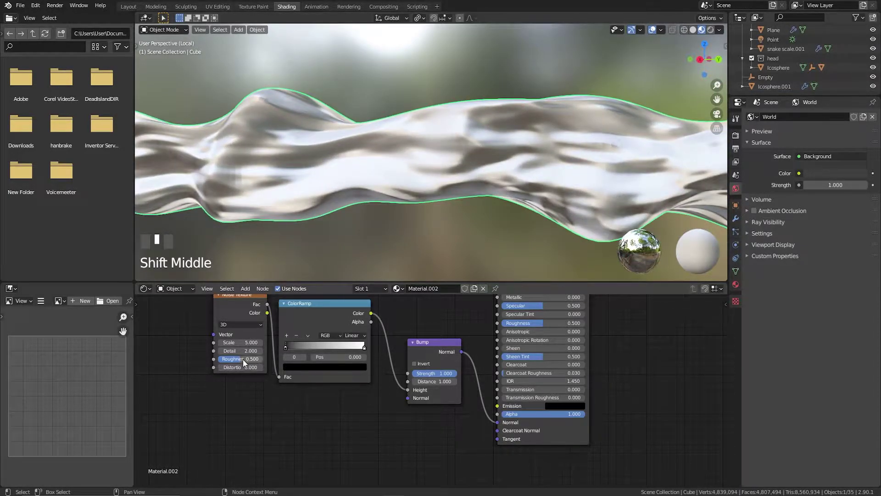
{"action": "left_click_drag", "start_coordinate": [239, 351], "coordinate": [285, 351]}
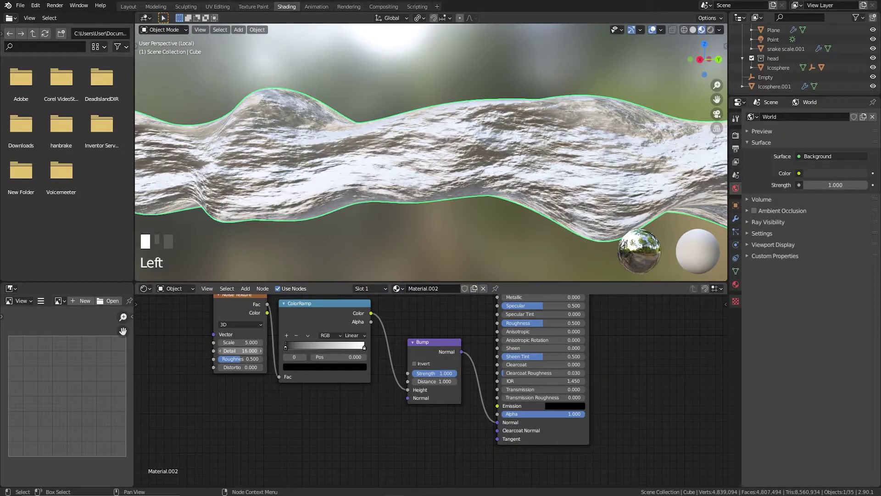
{"action": "middle_click_drag", "start_coordinate": [586, 186], "coordinate": [388, 170], "text": "shift"}
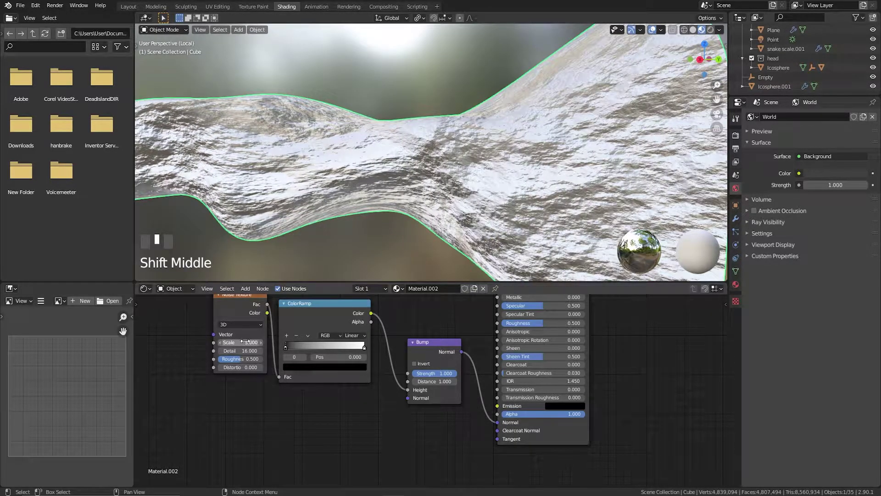
{"action": "left_click", "coordinate": [250, 395]}
- Examine the bumpy bark pattern on the log close up and from farther away
{"action": "scroll", "coordinate": [413, 195], "scroll_direction": "down", "scroll_amount": 5}
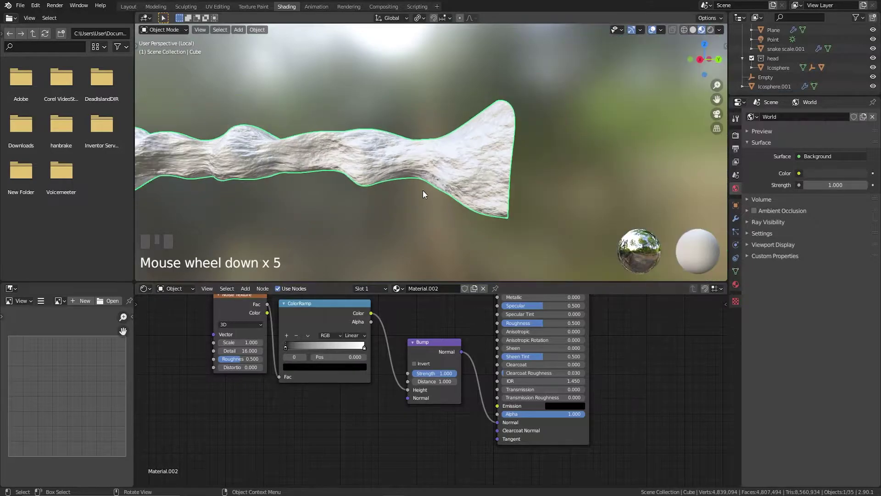
{"action": "scroll", "coordinate": [481, 191], "scroll_direction": "up", "scroll_amount": 2}
{"action": "scroll", "coordinate": [517, 202], "scroll_direction": "up", "scroll_amount": 6}
{"action": "scroll", "coordinate": [515, 205], "scroll_direction": "down", "scroll_amount": 3}
{"action": "scroll", "coordinate": [513, 205], "scroll_direction": "up", "scroll_amount": 5}
{"action": "scroll", "coordinate": [504, 217], "scroll_direction": "down", "scroll_amount": 5}
{"action": "scroll", "coordinate": [491, 209], "scroll_direction": "down", "scroll_amount": 6}
{"action": "scroll", "coordinate": [434, 191], "scroll_direction": "up", "scroll_amount": 3}
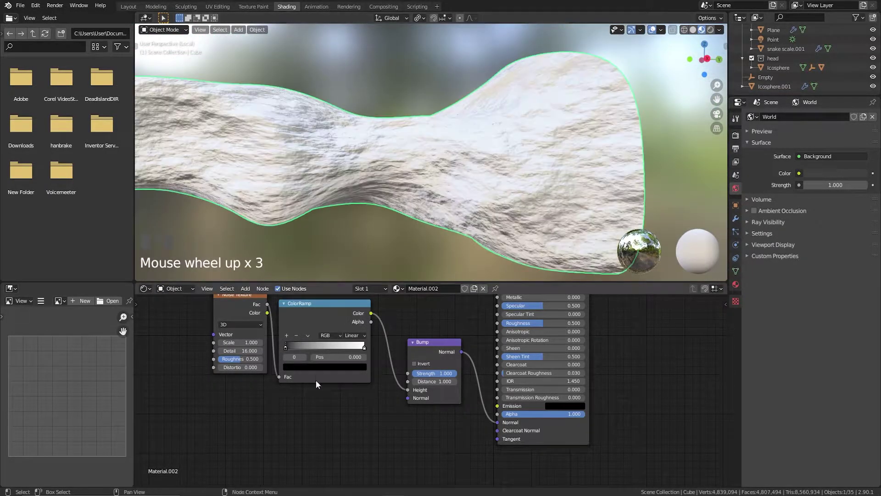
- Move the white stop of the log's ColorRamp to position 0.900
{"action": "mouse_move", "coordinate": [285, 348]}
{"action": "left_mouse_down"}
{"action": "mouse_move", "coordinate": [364, 349]}
{"action": "mouse_move", "coordinate": [282, 351]}
{"action": "left_mouse_up"}
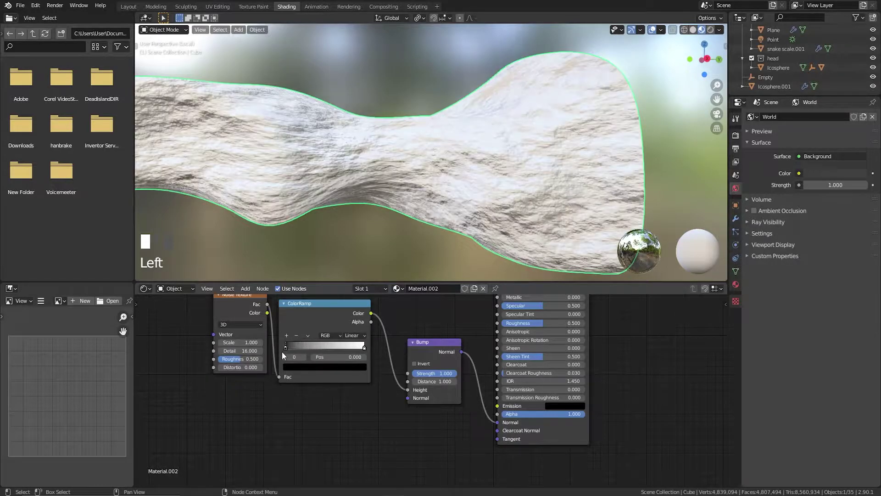
{"action": "mouse_move", "coordinate": [365, 351]}
{"action": "left_mouse_down"}
{"action": "mouse_move", "coordinate": [330, 349]}
{"action": "mouse_move", "coordinate": [357, 349]}
{"action": "left_mouse_up"}
{"action": "middle_click_drag", "start_coordinate": [422, 193], "coordinate": [415, 248]}
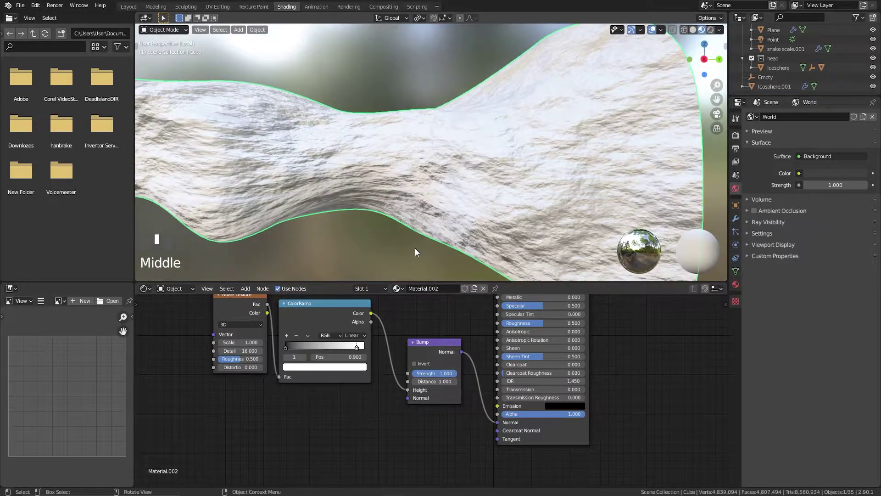
{"action": "scroll", "coordinate": [408, 230], "scroll_direction": "up", "scroll_amount": 3}
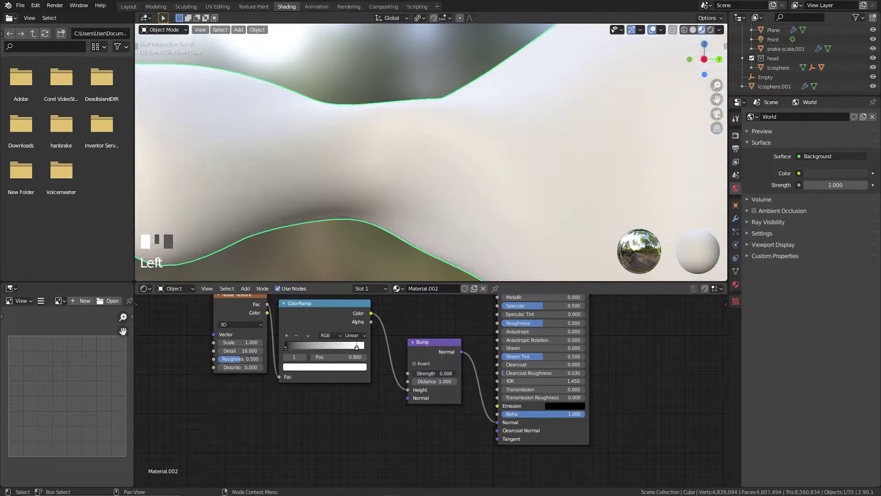
{"action": "middle_click_drag", "start_coordinate": [528, 340], "coordinate": [484, 386]}
{"action": "scroll", "coordinate": [484, 386], "scroll_direction": "up", "scroll_amount": 1}
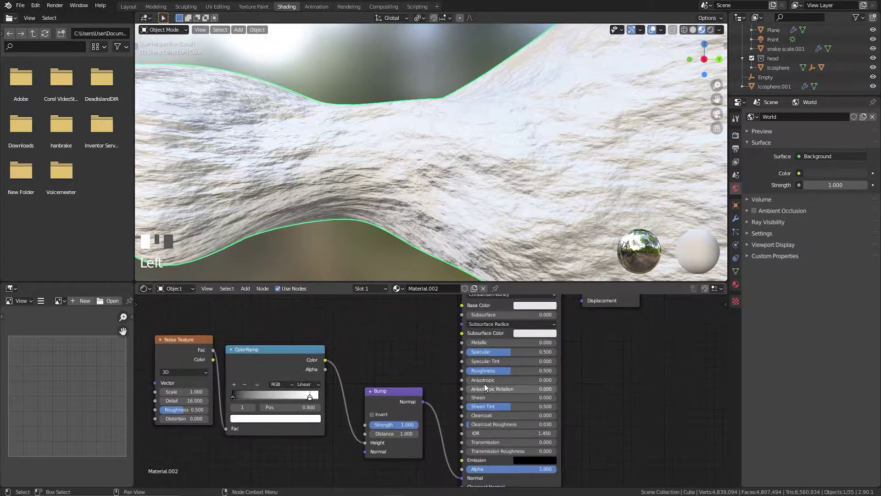
- Raise the log shader's Metallic to 0.573 and try a Roughness of 0.641
{"action": "left_click_drag", "start_coordinate": [487, 342], "coordinate": [518, 343]}
{"action": "left_click_drag", "start_coordinate": [505, 373], "coordinate": [524, 370]}
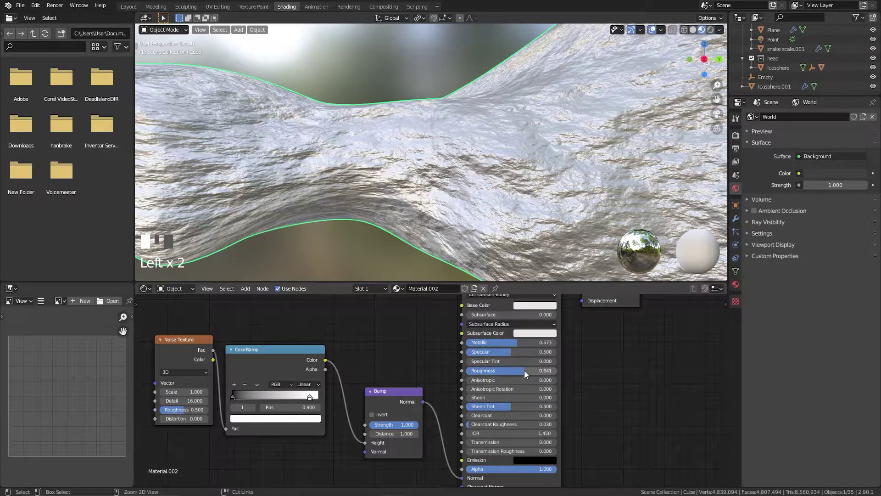
{"action": "right_click", "coordinate": [524, 370]}
{"action": "scroll", "coordinate": [548, 386], "scroll_direction": "down", "scroll_amount": 4}
{"action": "scroll", "coordinate": [467, 207], "scroll_direction": "down", "scroll_amount": 5}
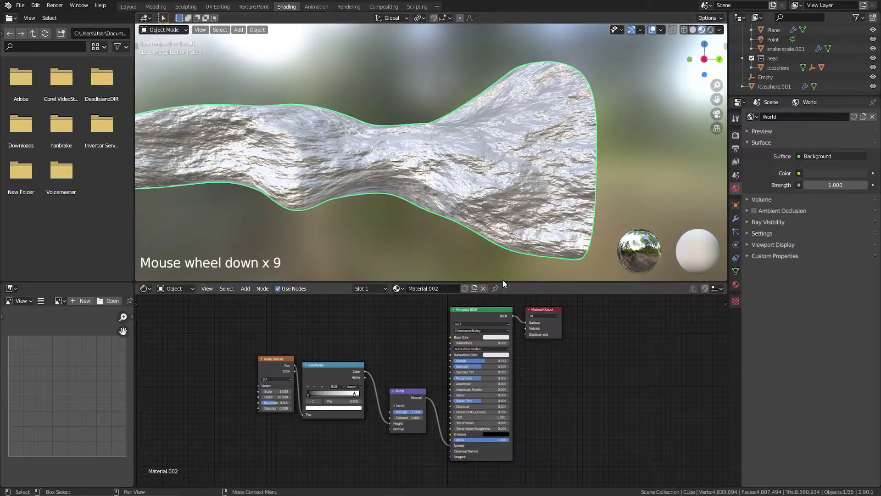
- Set the log's Base Color to a dark brown with hue 0.111, saturation 0.589 and value 0.196
{"action": "scroll", "coordinate": [504, 271], "scroll_direction": "up", "scroll_amount": 2}
{"action": "left_click", "coordinate": [495, 337]}
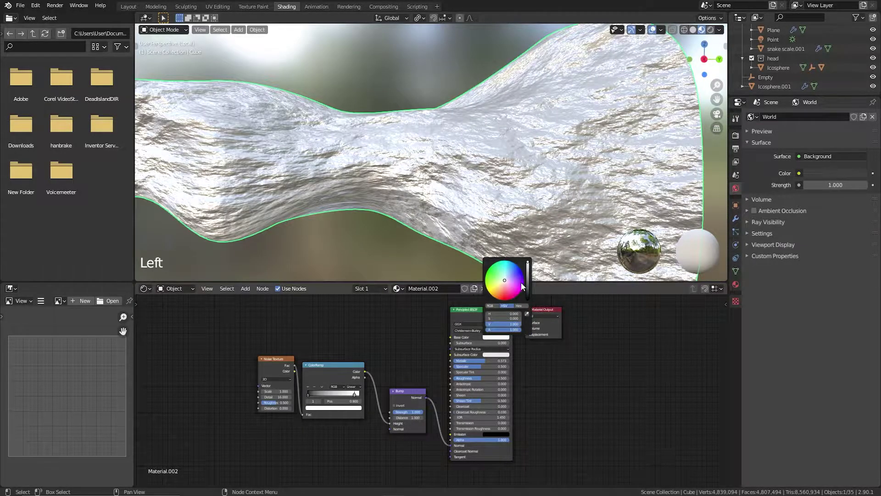
{"action": "scroll", "coordinate": [522, 280], "scroll_direction": "down", "scroll_amount": 3}
{"action": "scroll", "coordinate": [541, 334], "scroll_direction": "up", "scroll_amount": 2}
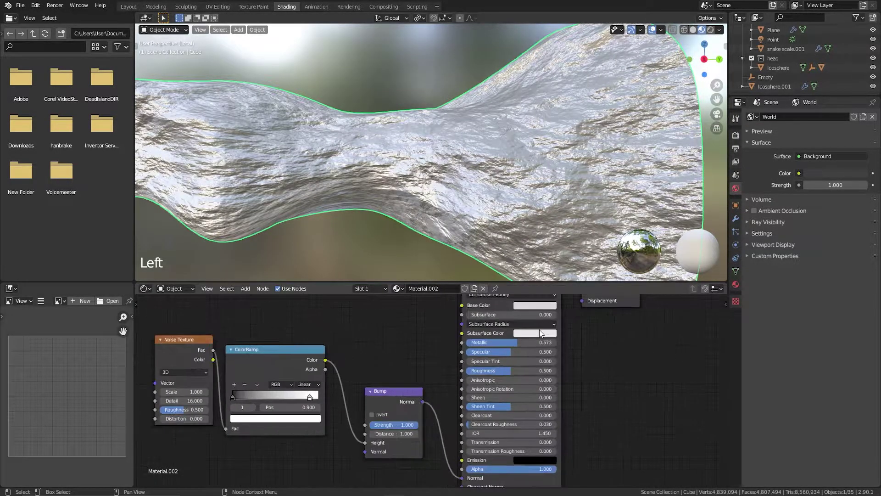
{"action": "left_click", "coordinate": [533, 305]}
{"action": "left_click", "coordinate": [534, 232]}
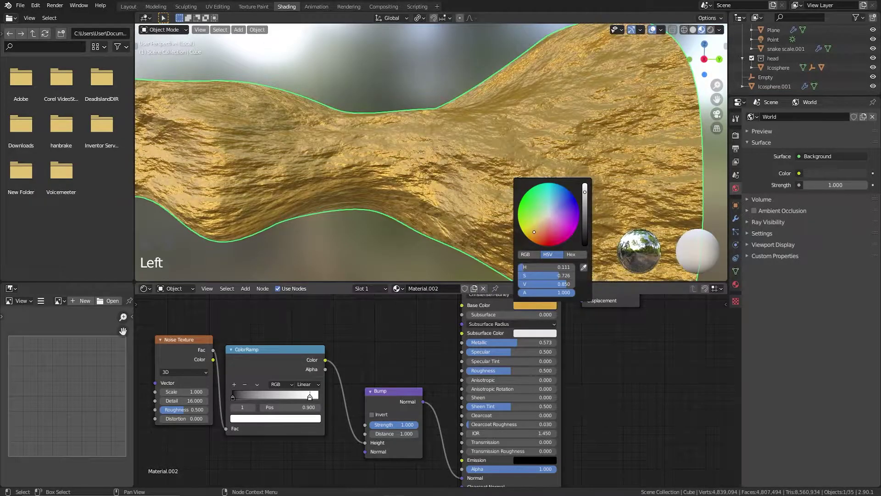
{"action": "mouse_move", "coordinate": [585, 202]}
{"action": "left_mouse_down"}
{"action": "mouse_move", "coordinate": [585, 225]}
{"action": "mouse_move", "coordinate": [540, 220]}
{"action": "left_mouse_up"}
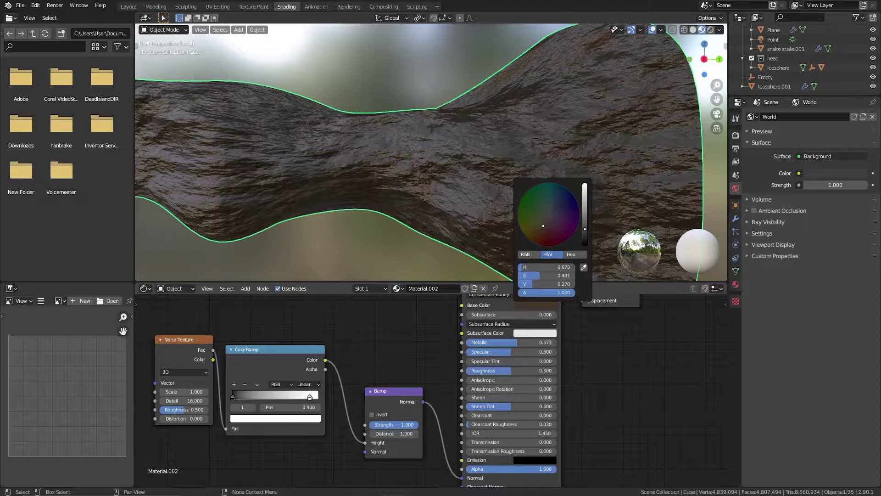
{"action": "left_click_drag", "start_coordinate": [585, 229], "coordinate": [585, 232]}
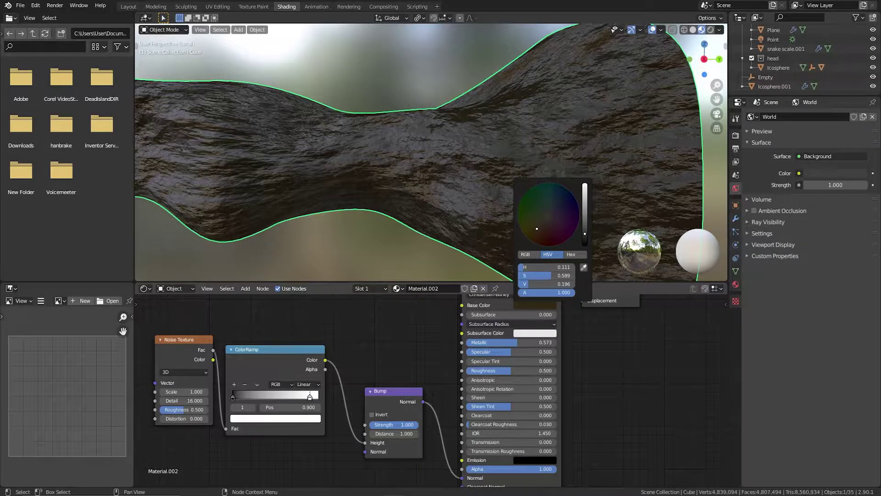
- Leave the isolated view of the log and check its dark bark within the whole snake scene
{"action": "scroll", "coordinate": [359, 182], "scroll_direction": "down", "scroll_amount": 9}
{"action": "scroll", "coordinate": [408, 186], "scroll_direction": "up", "scroll_amount": 4}
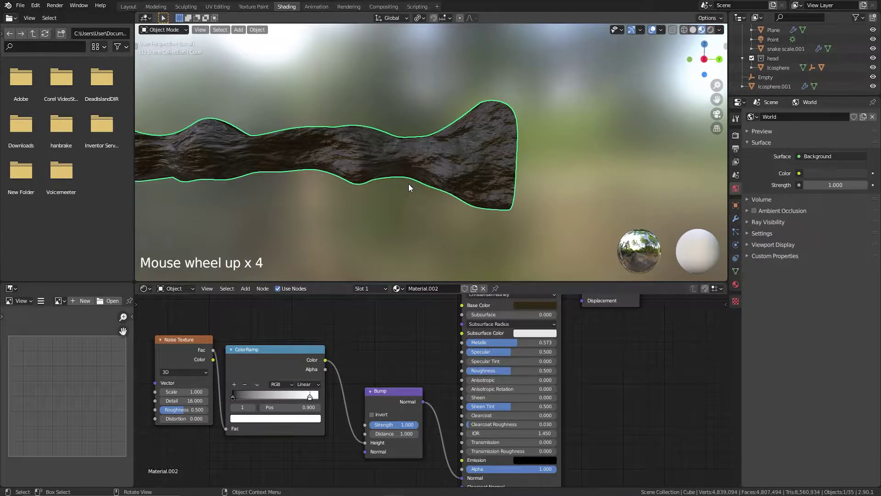
{"action": "key", "text": "KP_Divide"}
{"action": "scroll", "coordinate": [522, 57], "scroll_direction": "down", "scroll_amount": 3}
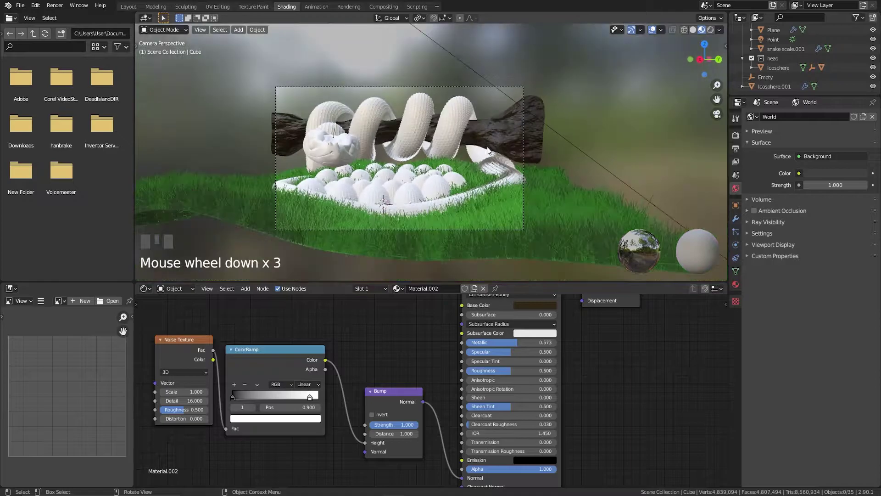
{"action": "scroll", "coordinate": [487, 146], "scroll_direction": "up", "scroll_amount": 4}
{"action": "scroll", "coordinate": [481, 147], "scroll_direction": "up", "scroll_amount": 2}
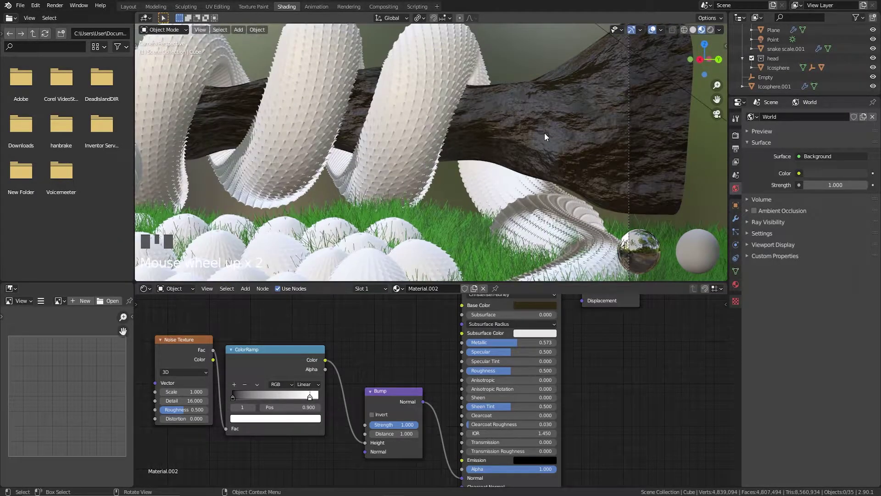
{"action": "scroll", "coordinate": [539, 147], "scroll_direction": "down", "scroll_amount": 3}
{"action": "middle_click_drag", "start_coordinate": [539, 147], "coordinate": [503, 156], "text": "shift"}
{"action": "scroll", "coordinate": [480, 137], "scroll_direction": "up", "scroll_amount": 2}
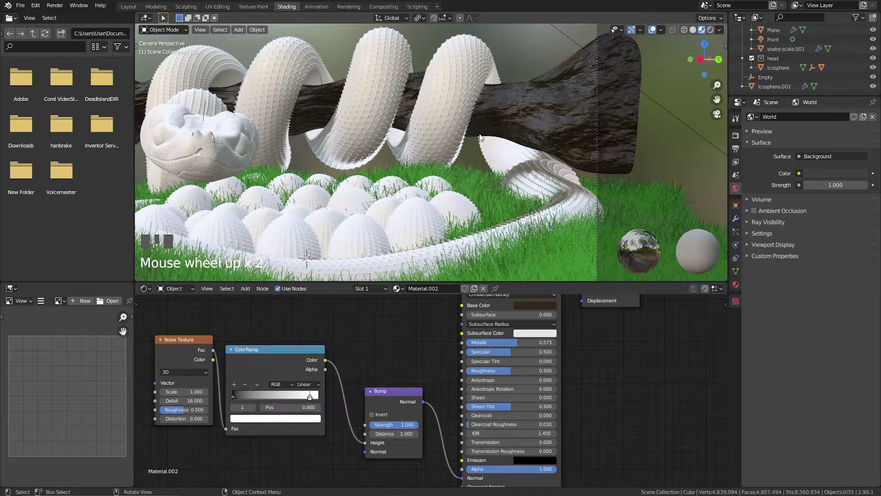
- Select the snake's body and assign the SNAKE TOP material to its material slot 2
{"action": "left_click", "coordinate": [439, 128]}
{"action": "scroll", "coordinate": [462, 349], "scroll_direction": "down", "scroll_amount": 1}
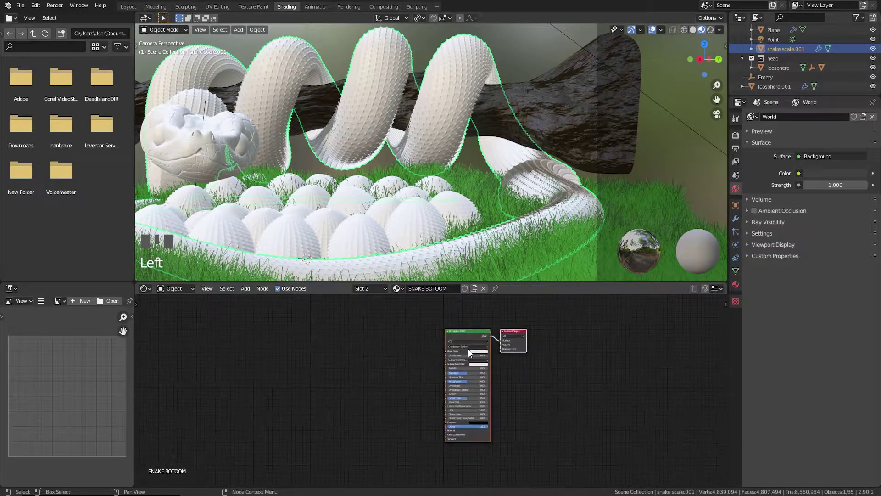
{"action": "left_click", "coordinate": [397, 288]}
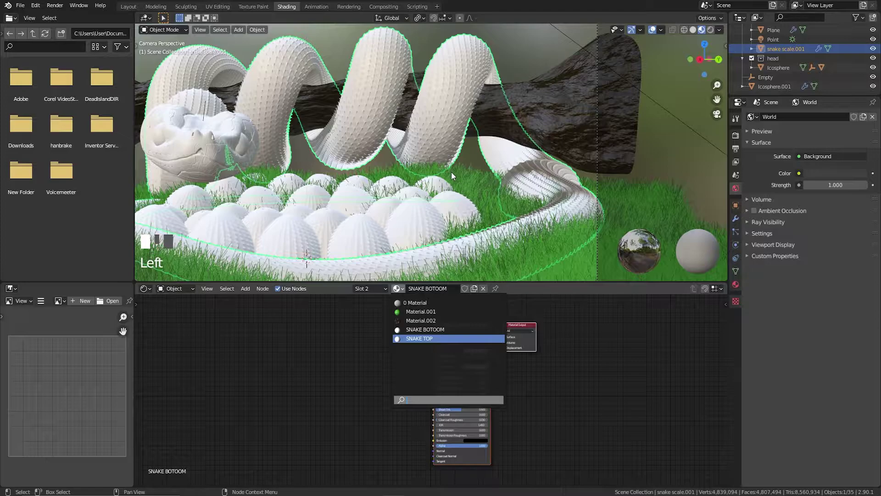
{"action": "key", "text": "Return"}
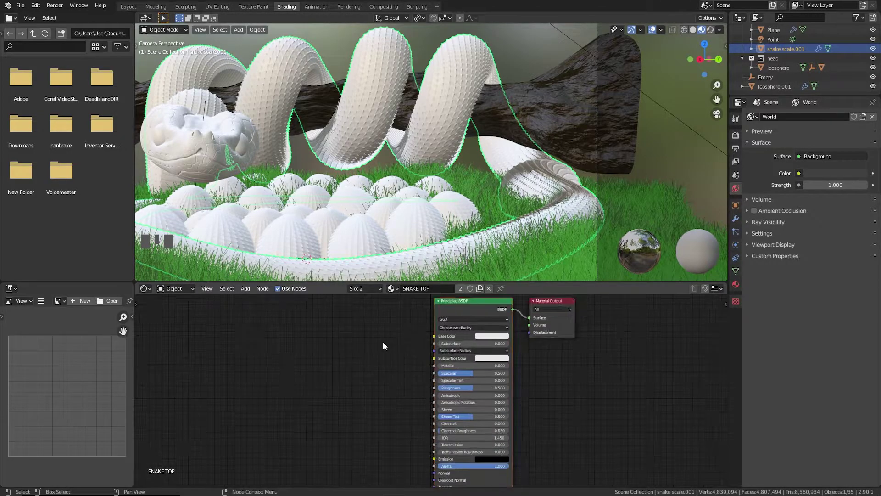
- Move the snake's Principled BSDF away from the Material Output and place a duplicate of it beside it
{"action": "left_click_drag", "start_coordinate": [450, 315], "coordinate": [331, 334]}
{"action": "key", "text": "shift+d"}
{"action": "left_click", "coordinate": [423, 361]}
{"action": "middle_click_drag", "start_coordinate": [441, 313], "coordinate": [417, 367]}
- Add a Mix Shader node and link both Principled BSDF shaders into its two Shader inputs
{"action": "key", "text": "shift+a"}
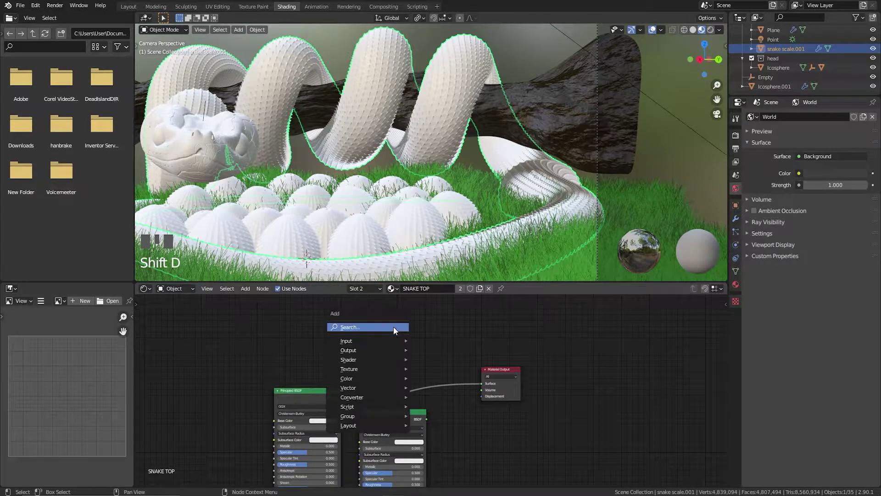
{"action": "left_click", "coordinate": [393, 326]}
{"action": "type", "text": "MIX"}
{"action": "key", "text": "Return"}
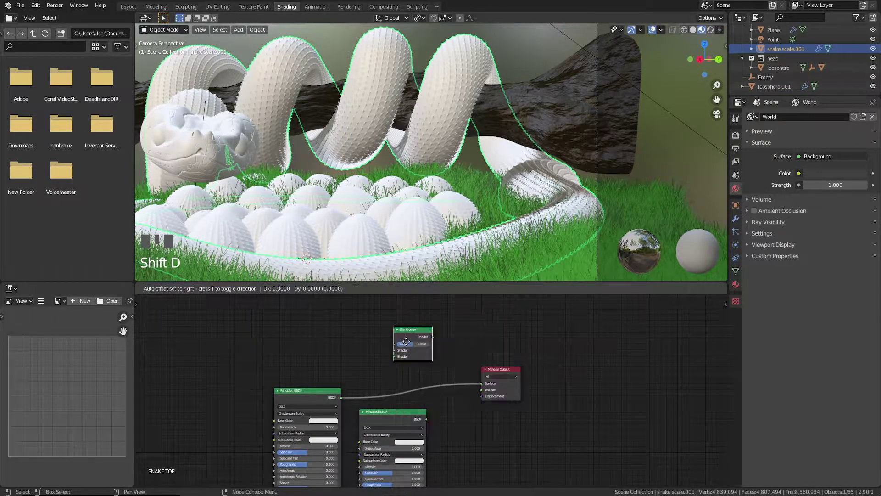
{"action": "left_click_drag", "start_coordinate": [481, 383], "coordinate": [422, 345]}
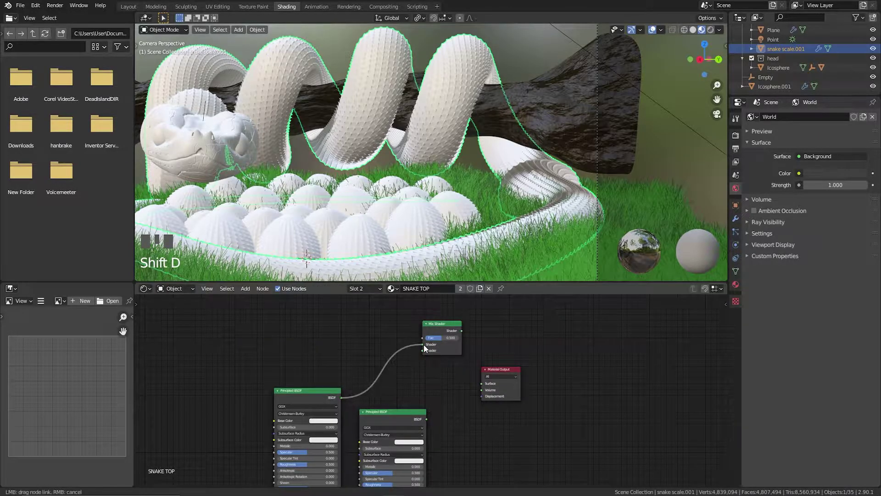
{"action": "left_click_drag", "start_coordinate": [426, 419], "coordinate": [422, 350]}
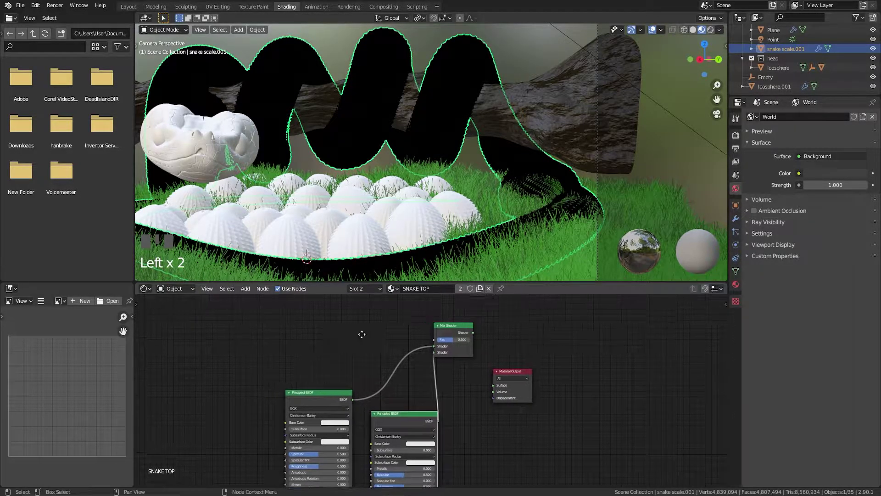
- Add a Musgrave Texture node above the snake's Principled BSDF nodes
{"action": "middle_click_drag", "start_coordinate": [304, 308], "coordinate": [373, 327]}
{"action": "key", "text": "shift+a"}
{"action": "left_click", "coordinate": [372, 326]}
{"action": "type", "text": "MU"}
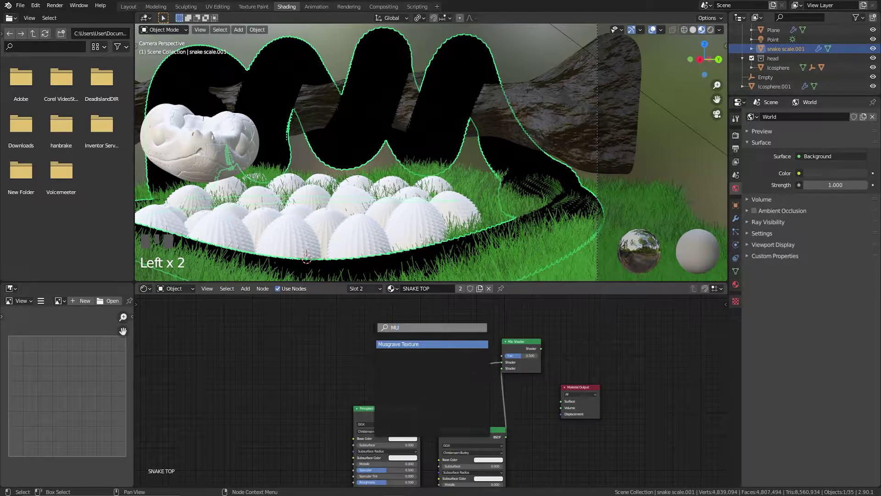
{"action": "type", "text": "S"}
{"action": "key", "text": "Return"}
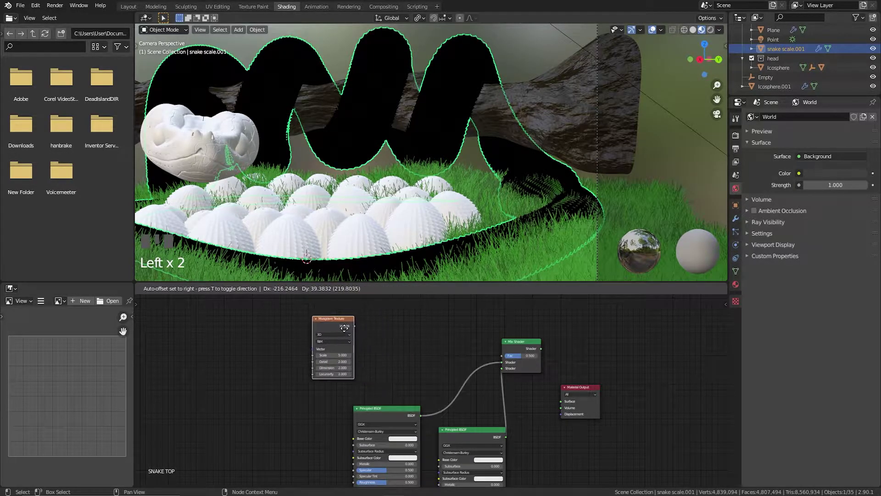
{"action": "left_click", "coordinate": [390, 322]}
- Add a ColorRamp, linking the Musgrave Height into its Fac and its Color into the Mix Shader's Fac
{"action": "key", "text": "shift+a"}
{"action": "left_click", "coordinate": [390, 322]}
{"action": "type", "text": "COLOR"}
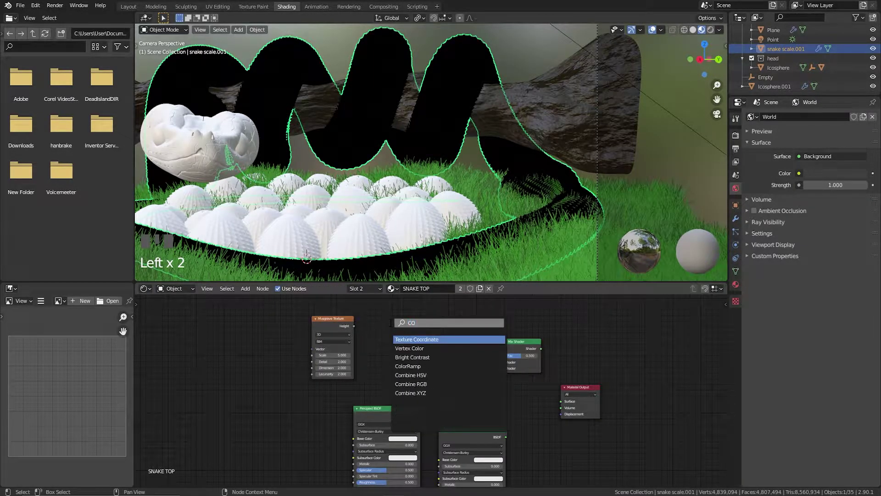
{"action": "left_click", "coordinate": [410, 347]}
{"action": "left_click", "coordinate": [400, 331]}
{"action": "left_click_drag", "start_coordinate": [354, 326], "coordinate": [380, 363]}
{"action": "left_click_drag", "start_coordinate": [447, 316], "coordinate": [496, 354]}
- Connect the Mix Shader's output to the Surface input of the Material Output
{"action": "middle_click_drag", "start_coordinate": [443, 430], "coordinate": [456, 388]}
{"action": "scroll", "coordinate": [453, 388], "scroll_direction": "up", "scroll_amount": 2}
{"action": "scroll", "coordinate": [471, 355], "scroll_direction": "down", "scroll_amount": 5}
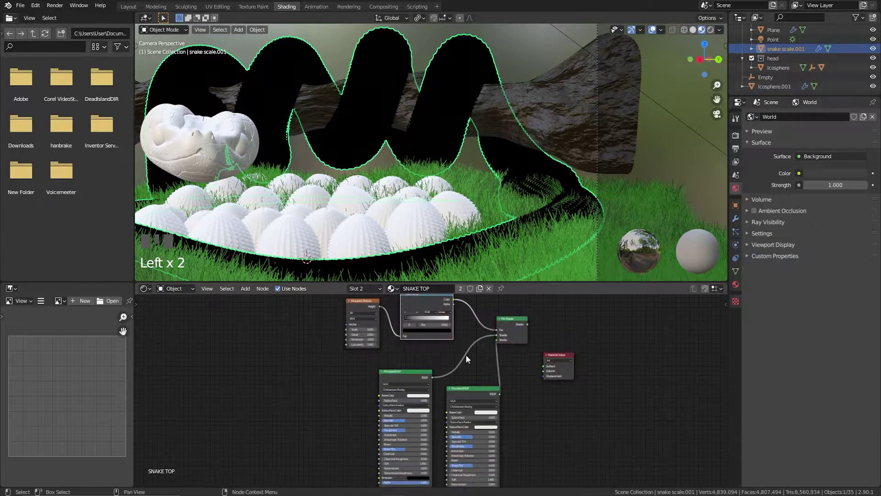
{"action": "middle_click_drag", "start_coordinate": [466, 358], "coordinate": [441, 353]}
{"action": "middle_click_drag", "start_coordinate": [514, 346], "coordinate": [478, 359]}
{"action": "left_click_drag", "start_coordinate": [468, 334], "coordinate": [483, 375]}
{"action": "scroll", "coordinate": [381, 413], "scroll_direction": "up", "scroll_amount": 2}
{"action": "scroll", "coordinate": [384, 407], "scroll_direction": "up", "scroll_amount": 3}
{"action": "middle_click_drag", "start_coordinate": [344, 395], "coordinate": [386, 371]}
{"action": "middle_click_drag", "start_coordinate": [466, 346], "coordinate": [522, 371]}
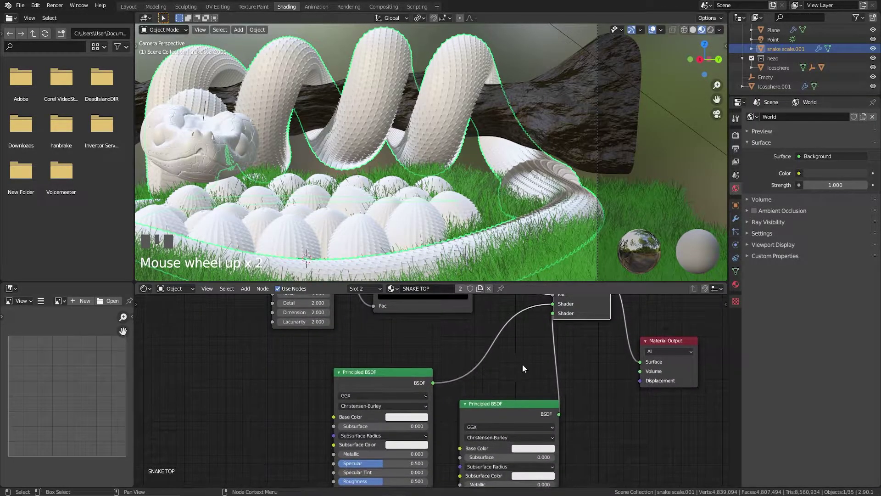
- Set the first Principled BSDF's Base Color to a golden yellow
{"action": "left_click", "coordinate": [419, 421]}
{"action": "left_click", "coordinate": [412, 334]}
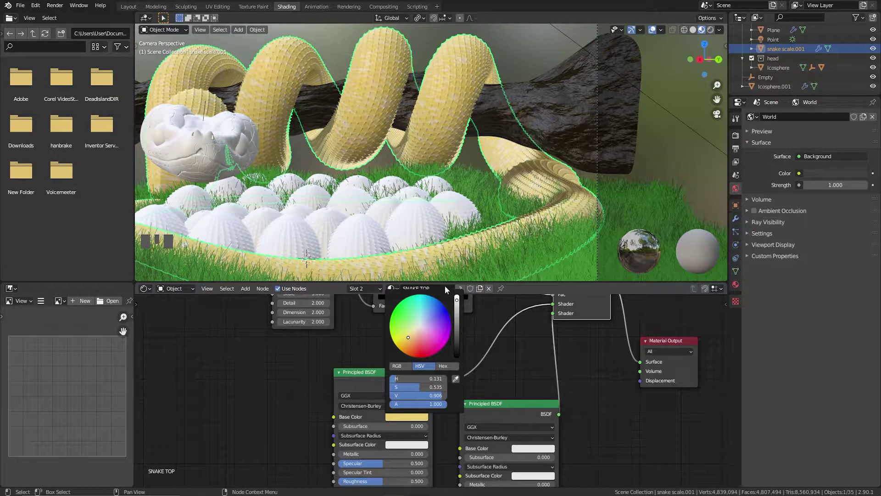
{"action": "scroll", "coordinate": [422, 189], "scroll_direction": "down", "scroll_amount": 2}
{"action": "scroll", "coordinate": [422, 189], "scroll_direction": "up", "scroll_amount": 2}
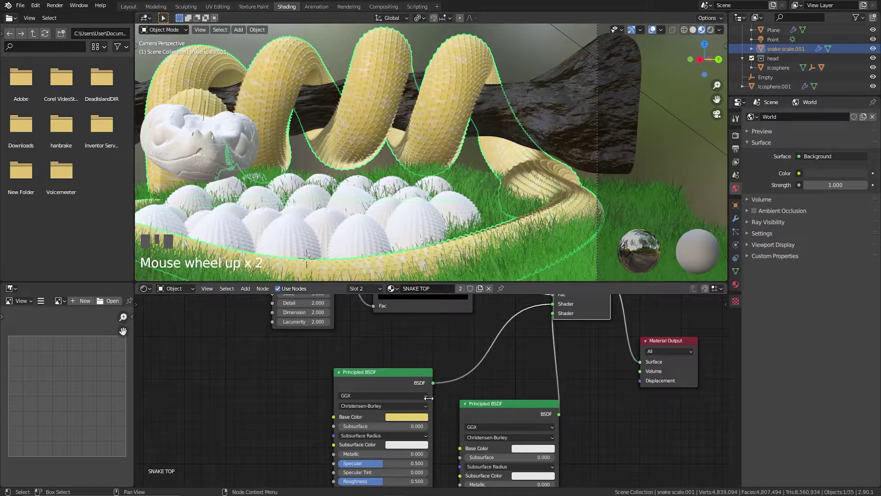
{"action": "left_click", "coordinate": [414, 416]}
- Set the first Principled BSDF's Metallic to 1.000 and its Roughness to 0.609
{"action": "left_click_drag", "start_coordinate": [384, 454], "coordinate": [428, 454]}
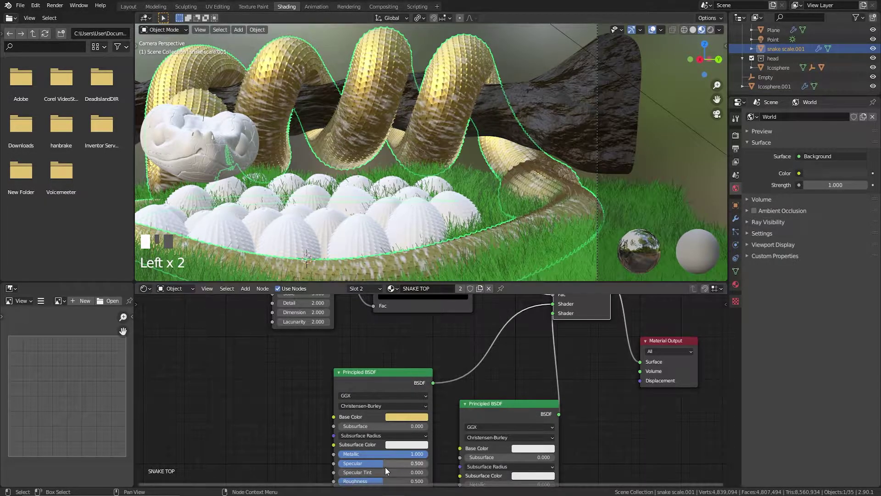
{"action": "middle_click_drag", "start_coordinate": [437, 158], "coordinate": [450, 180], "text": "shift"}
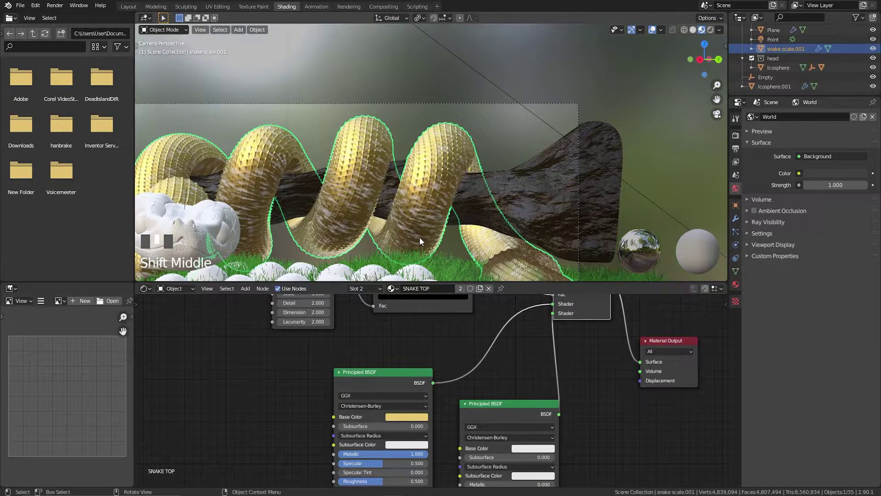
{"action": "scroll", "coordinate": [420, 237], "scroll_direction": "up", "scroll_amount": 2}
{"action": "scroll", "coordinate": [422, 387], "scroll_direction": "up", "scroll_amount": 2}
{"action": "scroll", "coordinate": [423, 387], "scroll_direction": "up", "scroll_amount": 1}
{"action": "left_click_drag", "start_coordinate": [414, 384], "coordinate": [417, 384]}
{"action": "scroll", "coordinate": [451, 148], "scroll_direction": "down", "scroll_amount": 4}
{"action": "scroll", "coordinate": [530, 382], "scroll_direction": "down", "scroll_amount": 1}
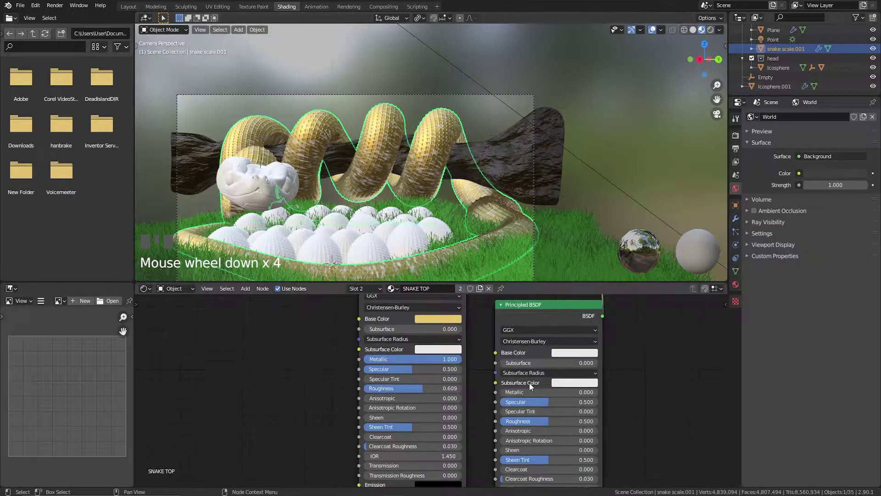
- Set the second Principled BSDF's Metallic to 1.000 and copy the first shader's Roughness of 0.609 to it
{"action": "scroll", "coordinate": [468, 390], "scroll_direction": "up", "scroll_amount": 1}
{"action": "left_click_drag", "start_coordinate": [464, 399], "coordinate": [536, 411]}
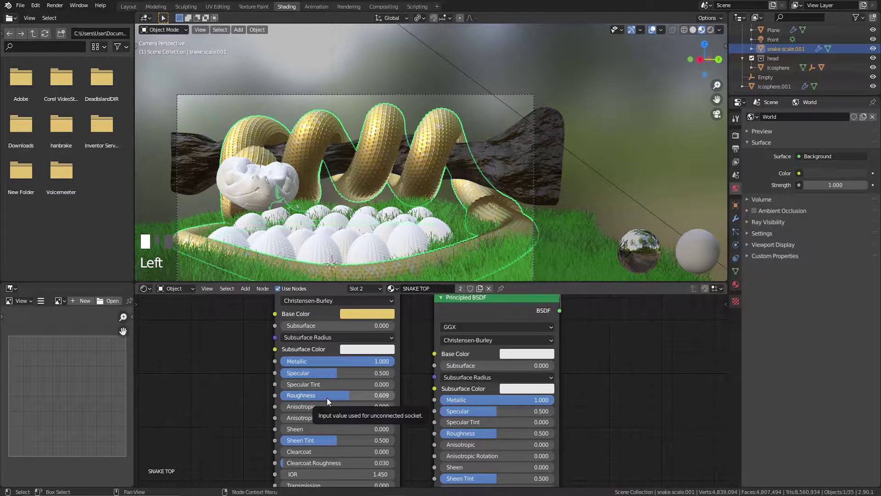
{"action": "key", "text": "ctrl+v"}
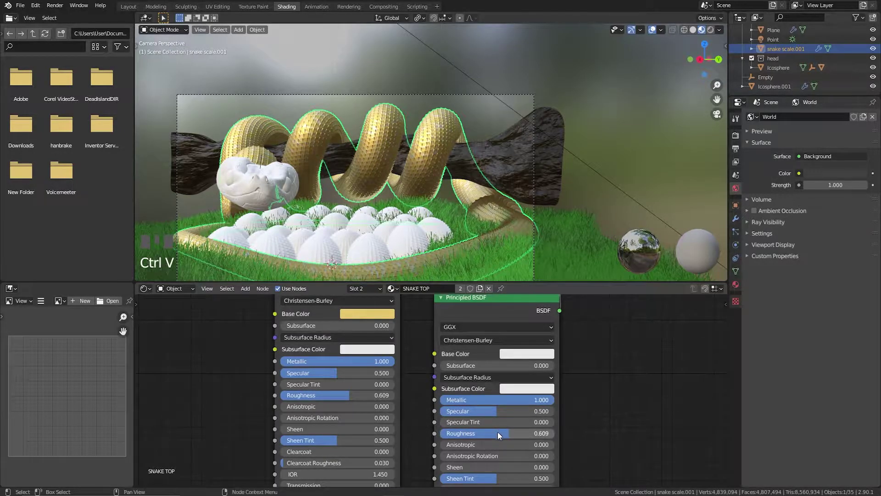
- Set the second Principled BSDF's Base Color to a dark golden brown with hue 0.120 and saturation 0.528
{"action": "scroll", "coordinate": [535, 344], "scroll_direction": "up", "scroll_amount": 1}
{"action": "left_click", "coordinate": [531, 352]}
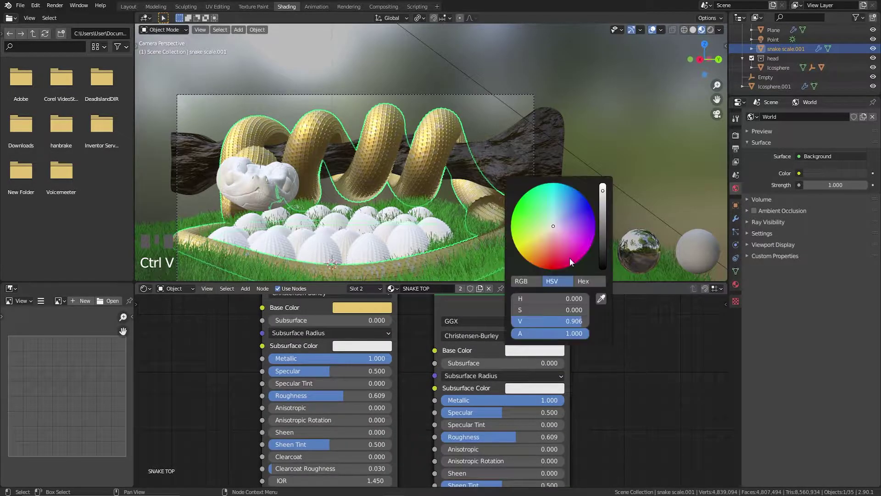
{"action": "left_click_drag", "start_coordinate": [553, 233], "coordinate": [538, 243]}
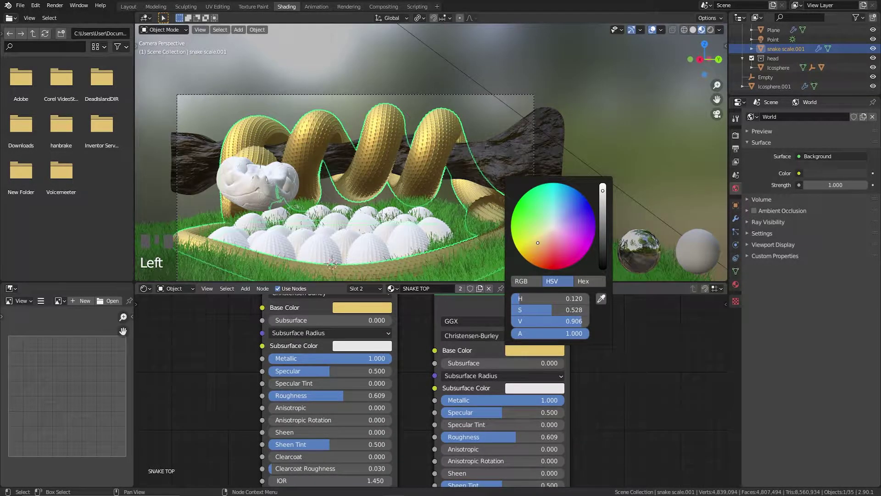
{"action": "left_click_drag", "start_coordinate": [602, 208], "coordinate": [602, 240]}
- Set the Musgrave Texture's Scale to 0.500, Detail to 16.000 and Dimension to 0.200
{"action": "scroll", "coordinate": [345, 378], "scroll_direction": "down", "scroll_amount": 6}
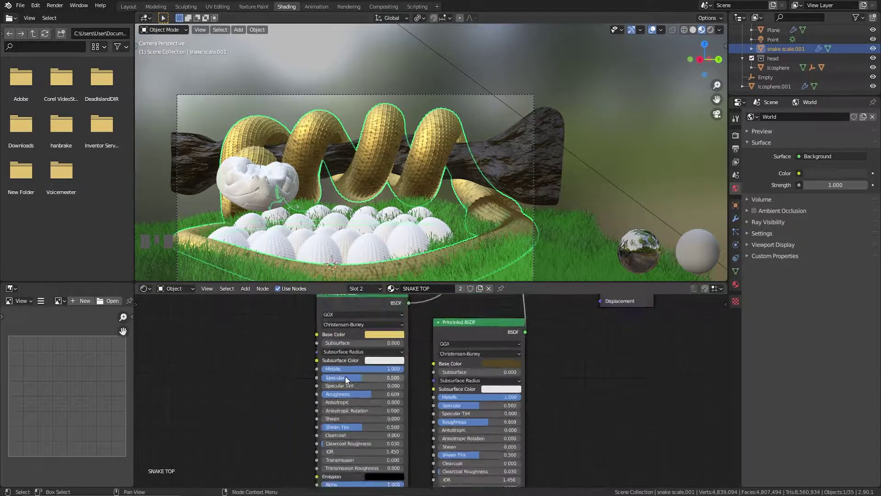
{"action": "scroll", "coordinate": [415, 404], "scroll_direction": "up", "scroll_amount": 6}
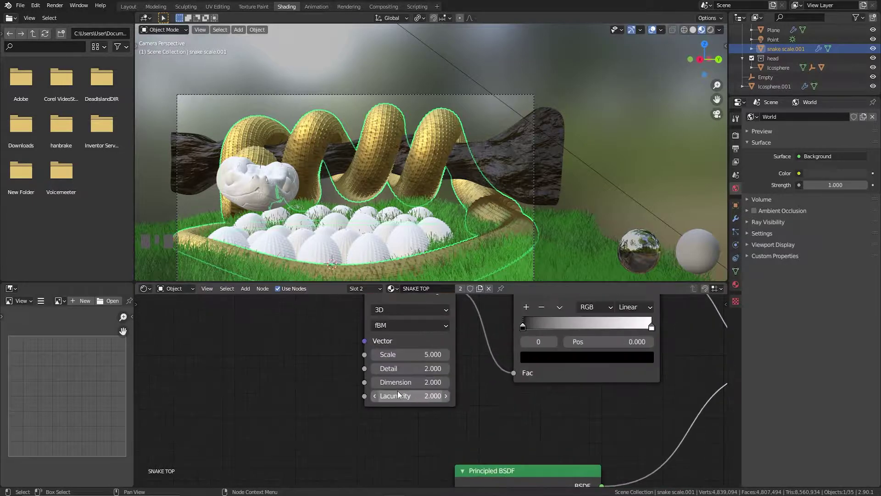
{"action": "scroll", "coordinate": [416, 151], "scroll_direction": "up", "scroll_amount": 4}
{"action": "scroll", "coordinate": [392, 374], "scroll_direction": "up", "scroll_amount": 6}
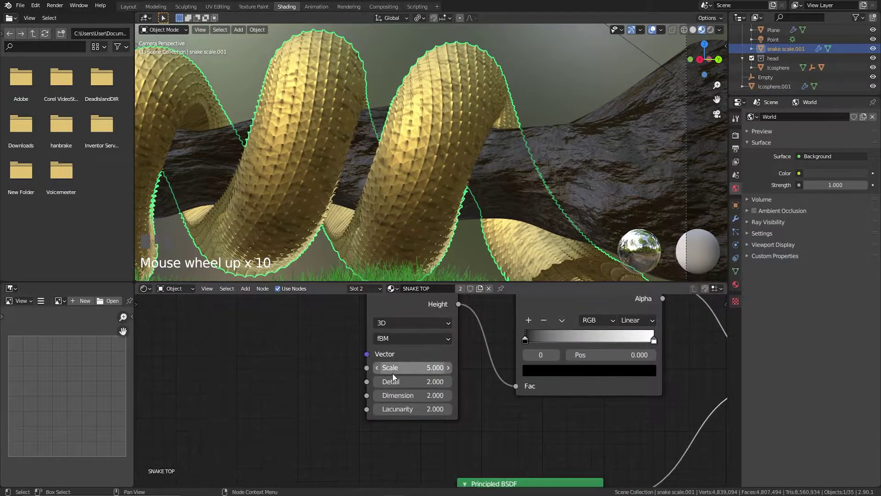
{"action": "mouse_move", "coordinate": [395, 379]}
{"action": "left_mouse_down"}
{"action": "mouse_move", "coordinate": [432, 379]}
{"action": "mouse_move", "coordinate": [419, 365]}
{"action": "mouse_move", "coordinate": [388, 365]}
{"action": "left_mouse_up"}
{"action": "mouse_move", "coordinate": [405, 415]}
{"action": "left_mouse_down"}
{"action": "mouse_move", "coordinate": [392, 415]}
{"action": "mouse_move", "coordinate": [402, 396]}
{"action": "mouse_move", "coordinate": [392, 396]}
{"action": "left_mouse_up"}
{"action": "key", "text": "ctrl+z"}
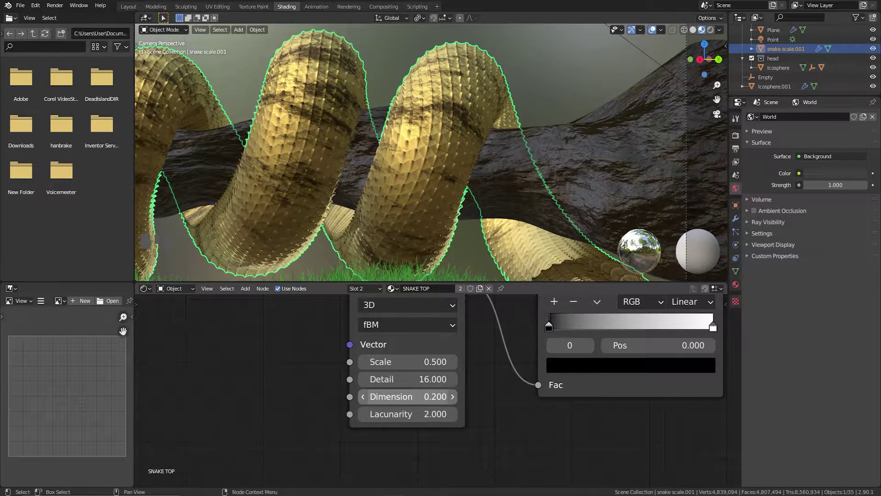
- Refine the Musgrave Texture with Scale 0.300, Dimension 0.000 and Lacunarity 1.300
{"action": "mouse_move", "coordinate": [400, 362]}
{"action": "left_mouse_down"}
{"action": "mouse_move", "coordinate": [337, 362]}
{"action": "mouse_move", "coordinate": [392, 362]}
{"action": "left_mouse_up"}
{"action": "mouse_move", "coordinate": [396, 397]}
{"action": "left_mouse_down"}
{"action": "mouse_move", "coordinate": [407, 396]}
{"action": "mouse_move", "coordinate": [389, 397]}
{"action": "mouse_move", "coordinate": [446, 413]}
{"action": "mouse_move", "coordinate": [380, 414]}
{"action": "mouse_move", "coordinate": [435, 396]}
{"action": "mouse_move", "coordinate": [404, 396]}
{"action": "left_mouse_up"}
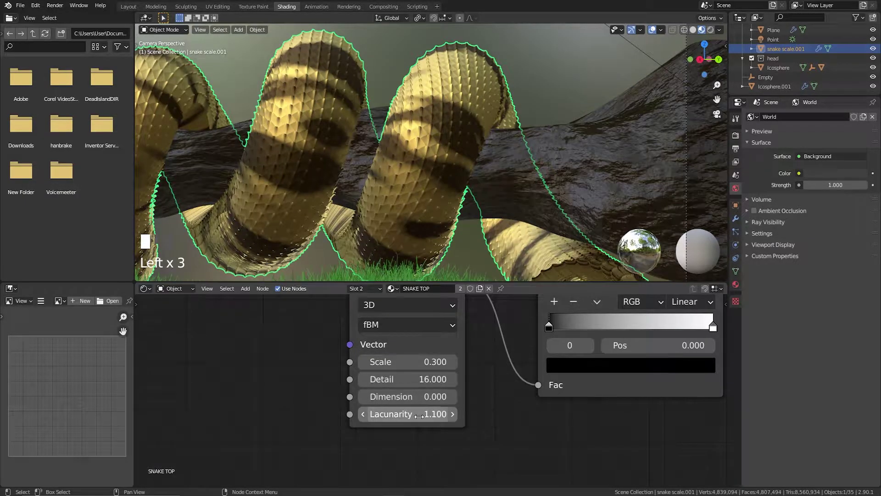
{"action": "left_click", "coordinate": [453, 414]}
{"action": "left_click", "coordinate": [452, 413]}
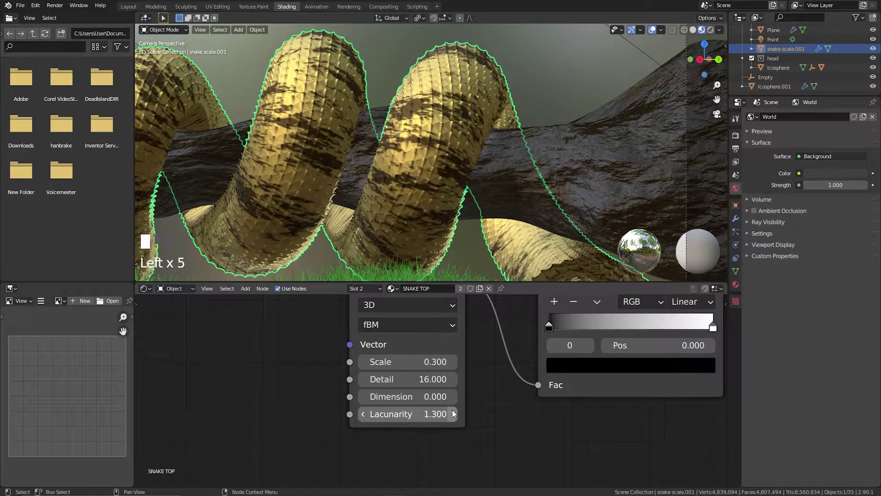
- Set the Musgrave Texture's Scale to -0.400 and check the pattern on the snake's coils
{"action": "mouse_move", "coordinate": [407, 365]}
{"action": "left_mouse_down"}
{"action": "mouse_move", "coordinate": [441, 365]}
{"action": "mouse_move", "coordinate": [395, 365]}
{"action": "left_mouse_up"}
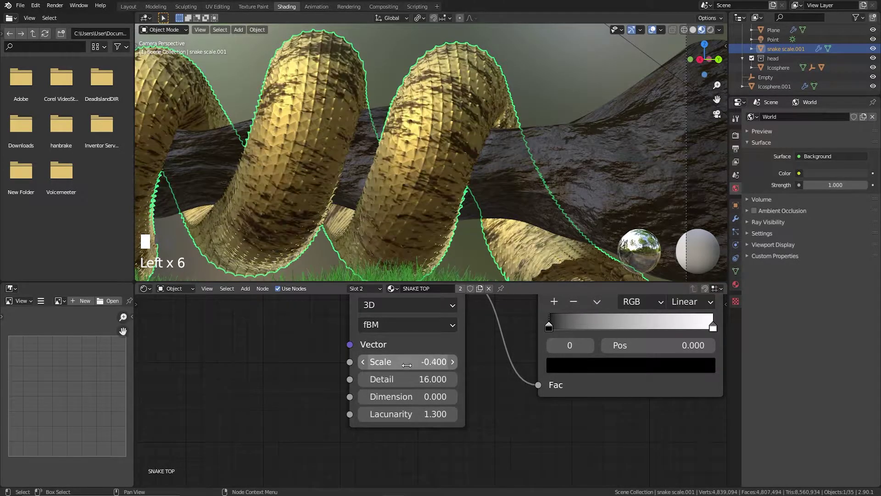
{"action": "scroll", "coordinate": [422, 152], "scroll_direction": "down", "scroll_amount": 7}
{"action": "scroll", "coordinate": [430, 189], "scroll_direction": "up", "scroll_amount": 4}
{"action": "scroll", "coordinate": [429, 148], "scroll_direction": "up", "scroll_amount": 4}
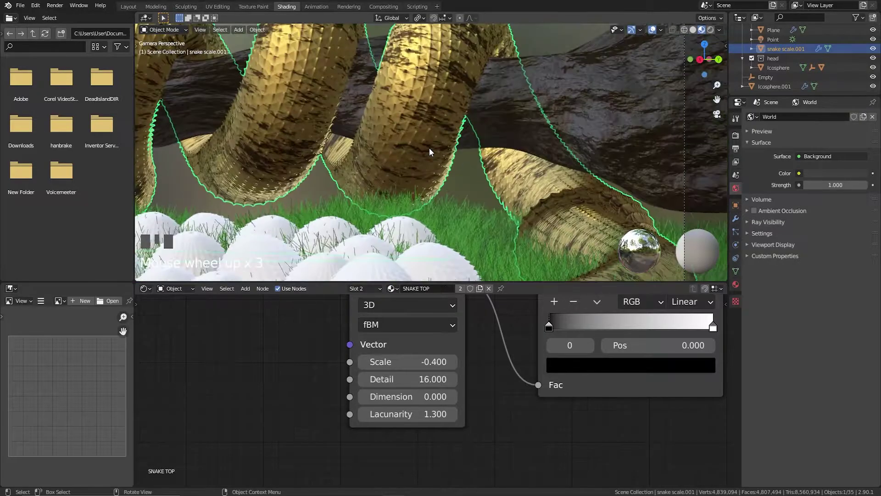
{"action": "scroll", "coordinate": [441, 349], "scroll_direction": "down", "scroll_amount": 3}
- Move the ColorRamp's white stop to position 0.209 to sharpen the snake's dark pattern
{"action": "middle_click_drag", "start_coordinate": [446, 342], "coordinate": [439, 358], "text": "shift"}
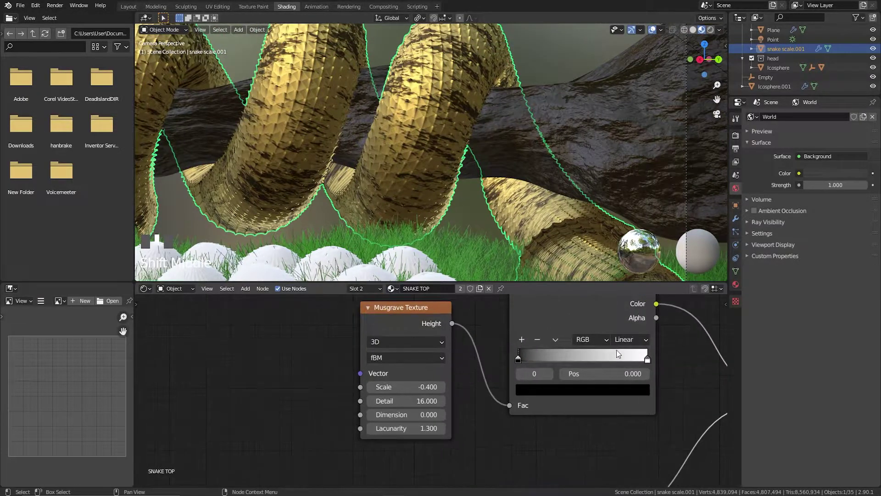
{"action": "left_click_drag", "start_coordinate": [646, 359], "coordinate": [548, 360]}
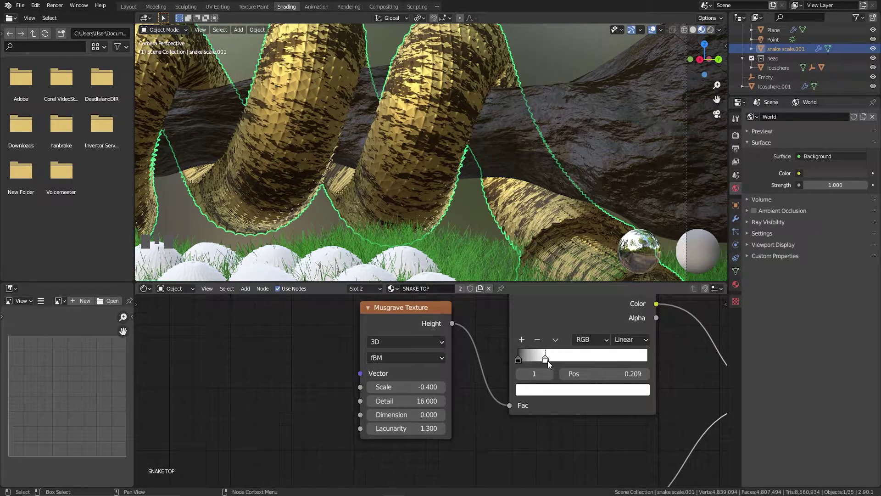
{"action": "scroll", "coordinate": [448, 153], "scroll_direction": "down", "scroll_amount": 5}
{"action": "scroll", "coordinate": [434, 152], "scroll_direction": "up", "scroll_amount": 3}
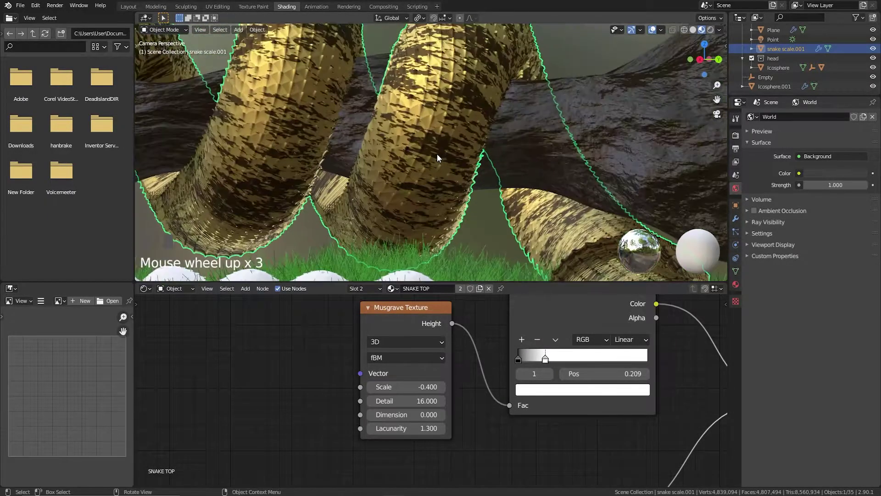
{"action": "scroll", "coordinate": [424, 362], "scroll_direction": "up", "scroll_amount": 1}
- Raise the Musgrave Texture's Scale to 0.300 and deselect the snake to view its pattern
{"action": "left_click", "coordinate": [445, 386]}
{"action": "left_click", "coordinate": [444, 386]}
{"action": "left_click", "coordinate": [444, 386]}
{"action": "left_click", "coordinate": [445, 386]}
{"action": "left_click", "coordinate": [444, 386]}
{"action": "scroll", "coordinate": [417, 143], "scroll_direction": "down", "scroll_amount": 7}
{"action": "left_click", "coordinate": [475, 106]}
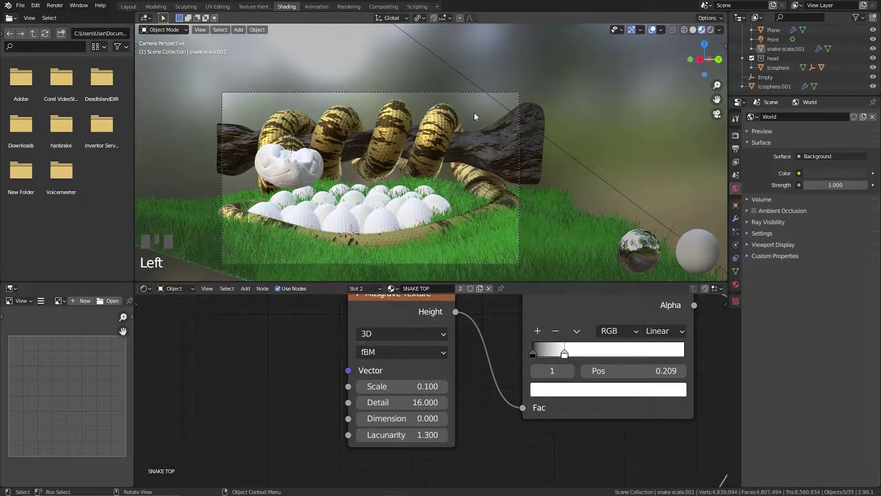
{"action": "scroll", "coordinate": [476, 107], "scroll_direction": "up", "scroll_amount": 2}
{"action": "left_click", "coordinate": [443, 387]}
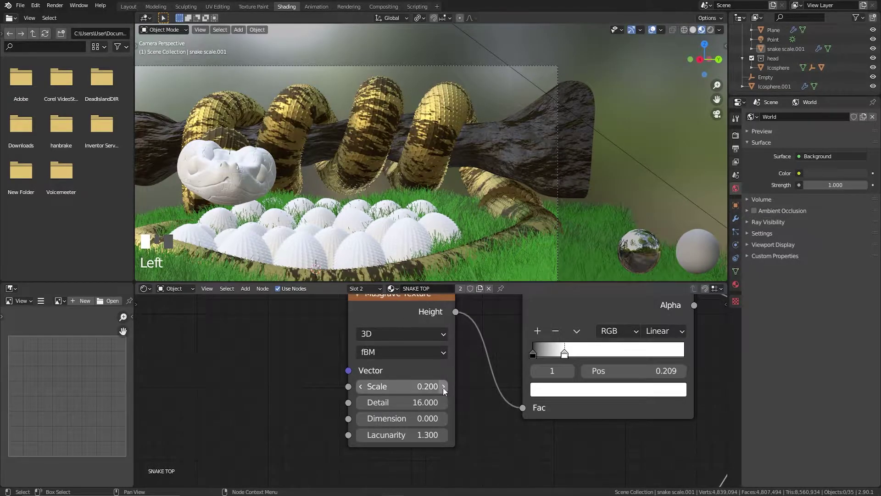
{"action": "left_click", "coordinate": [443, 387]}
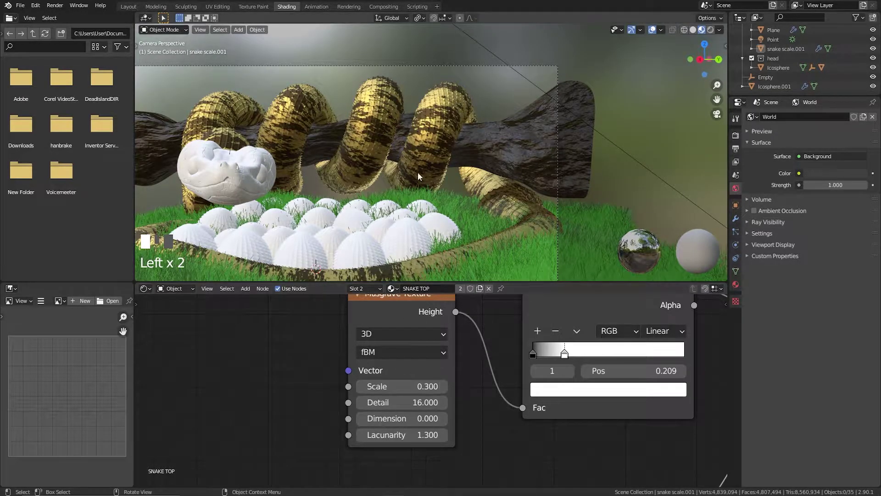
- Select a front egg at the edge of the nest and switch the viewport to Solid shading
{"action": "middle_click_drag", "start_coordinate": [399, 162], "coordinate": [487, 179], "text": "shift"}
{"action": "scroll", "coordinate": [453, 358], "scroll_direction": "down", "scroll_amount": 5}
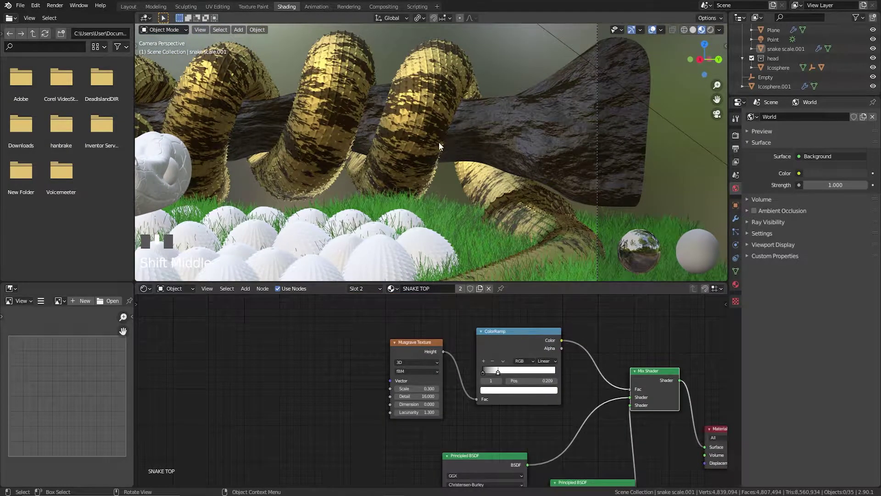
{"action": "scroll", "coordinate": [475, 184], "scroll_direction": "down", "scroll_amount": 9}
{"action": "scroll", "coordinate": [473, 184], "scroll_direction": "up", "scroll_amount": 8}
{"action": "middle_click_drag", "start_coordinate": [472, 183], "coordinate": [461, 159], "text": "shift"}
{"action": "scroll", "coordinate": [429, 209], "scroll_direction": "up", "scroll_amount": 3}
{"action": "middle_click_drag", "start_coordinate": [430, 210], "coordinate": [395, 217], "text": "shift"}
{"action": "left_click", "coordinate": [420, 132]}
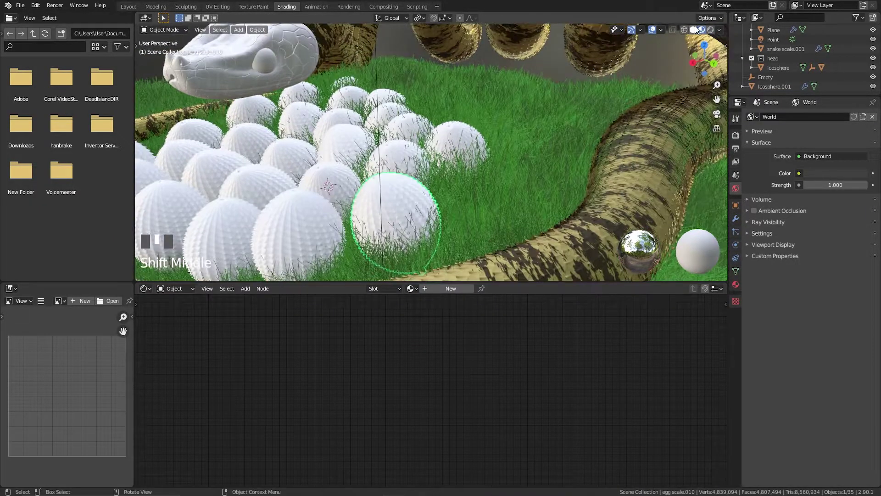
{"action": "left_click", "coordinate": [694, 29]}
- Add the eggs in the outer rows farthest from the snake's head to the selection
{"action": "left_click", "coordinate": [437, 176], "text": "shift"}
{"action": "left_click", "coordinate": [392, 152], "text": "shift"}
{"action": "left_click", "coordinate": [407, 126], "text": "shift"}
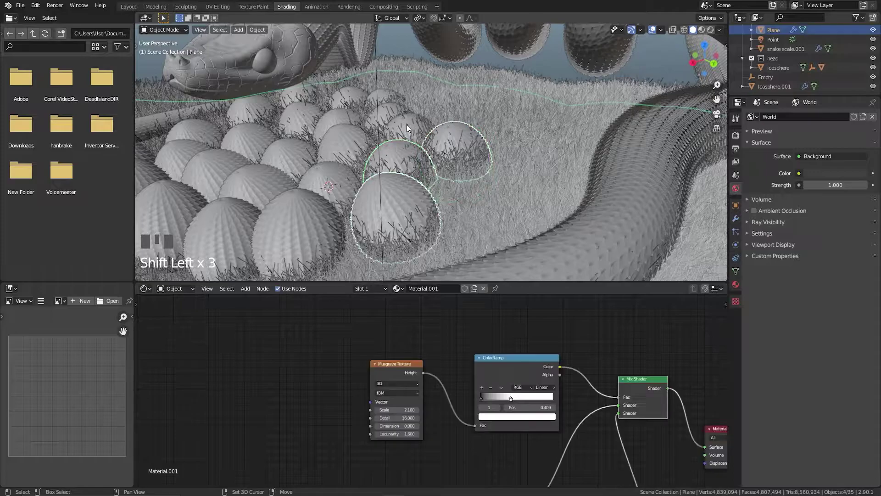
{"action": "left_click", "coordinate": [390, 109], "text": "shift"}
{"action": "left_click", "coordinate": [405, 109], "text": "shift"}
{"action": "left_click", "coordinate": [415, 134], "text": "shift"}
{"action": "middle_click_drag", "start_coordinate": [414, 133], "coordinate": [390, 124]}
{"action": "left_click", "coordinate": [350, 98], "text": "shift"}
{"action": "left_click", "coordinate": [350, 98], "text": "shift"}
{"action": "middle_click_drag", "start_coordinate": [350, 97], "coordinate": [403, 112], "text": "shift"}
{"action": "scroll", "coordinate": [351, 102], "scroll_direction": "up", "scroll_amount": 2}
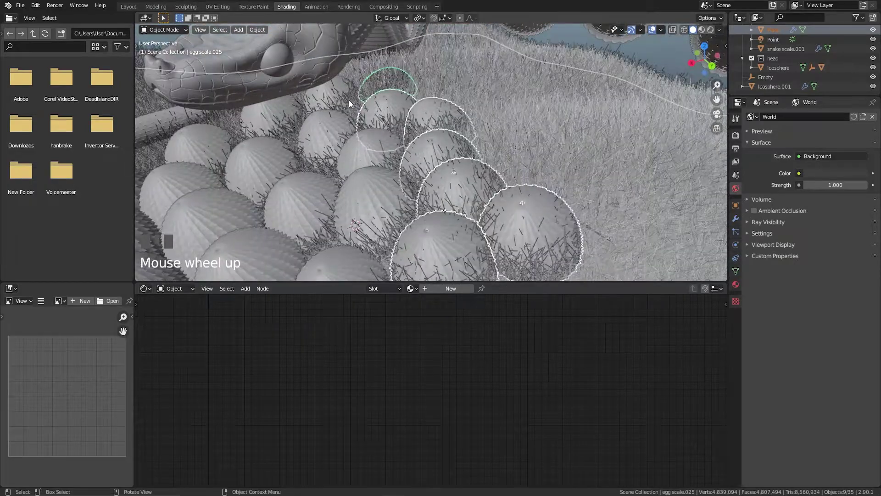
- Add the eggs in the middle rows and beside the snake's head to the selection
{"action": "left_click", "coordinate": [336, 90], "text": "shift"}
{"action": "left_click", "coordinate": [335, 94], "text": "shift"}
{"action": "left_click", "coordinate": [280, 111], "text": "shift"}
{"action": "left_click", "coordinate": [315, 128], "text": "shift"}
{"action": "left_click", "coordinate": [368, 171], "text": "shift"}
{"action": "left_click", "coordinate": [351, 188], "text": "shift"}
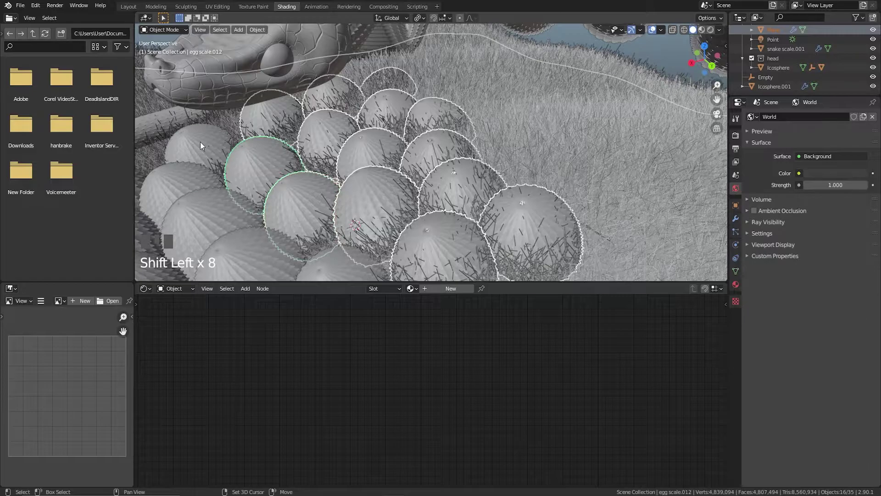
{"action": "left_click", "coordinate": [221, 207], "text": "shift"}
{"action": "left_click", "coordinate": [251, 236], "text": "shift"}
{"action": "left_click", "coordinate": [258, 247], "text": "shift"}
- Add the remaining front eggs along the inside of the snake's body to the selection
{"action": "middle_click_drag", "start_coordinate": [309, 225], "coordinate": [362, 175], "text": "shift"}
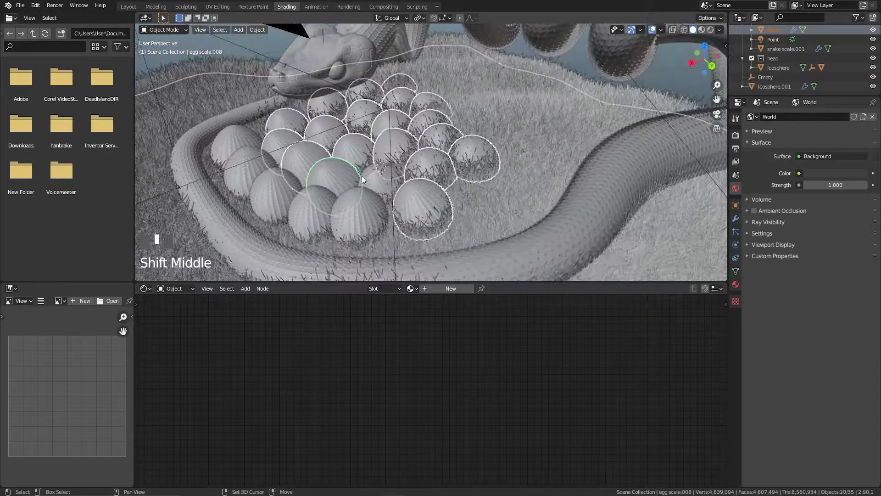
{"action": "left_click", "coordinate": [345, 219], "text": "shift"}
{"action": "left_click", "coordinate": [299, 209], "text": "shift"}
{"action": "left_click", "coordinate": [256, 179], "text": "shift"}
{"action": "left_click", "coordinate": [240, 135], "text": "shift"}
{"action": "scroll", "coordinate": [408, 180], "scroll_direction": "up", "scroll_amount": 2}
{"action": "middle_click_drag", "start_coordinate": [424, 168], "coordinate": [425, 192]}
{"action": "scroll", "coordinate": [522, 168], "scroll_direction": "down", "scroll_amount": 2}
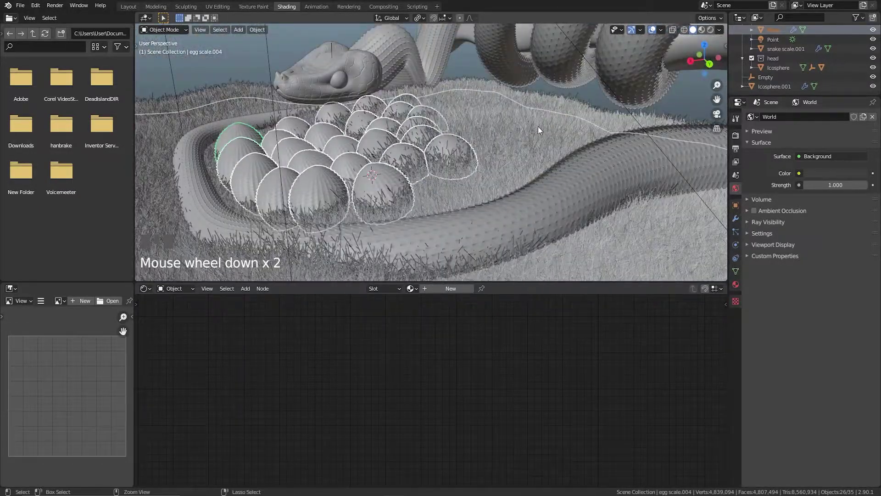
- Remove the grass plane from the selection and join all the selected eggs into one object
{"action": "left_click", "coordinate": [463, 170], "text": "ctrl"}
{"action": "mouse_move", "coordinate": [500, 184]}
{"action": "middle_mouse_down"}
{"action": "mouse_move", "coordinate": [491, 171]}
{"action": "mouse_move", "coordinate": [522, 155]}
{"action": "mouse_move", "coordinate": [527, 183]}
{"action": "mouse_move", "coordinate": [476, 187]}
{"action": "mouse_move", "coordinate": [515, 188]}
{"action": "middle_mouse_up"}
{"action": "scroll", "coordinate": [501, 189], "scroll_direction": "up", "scroll_amount": 2}
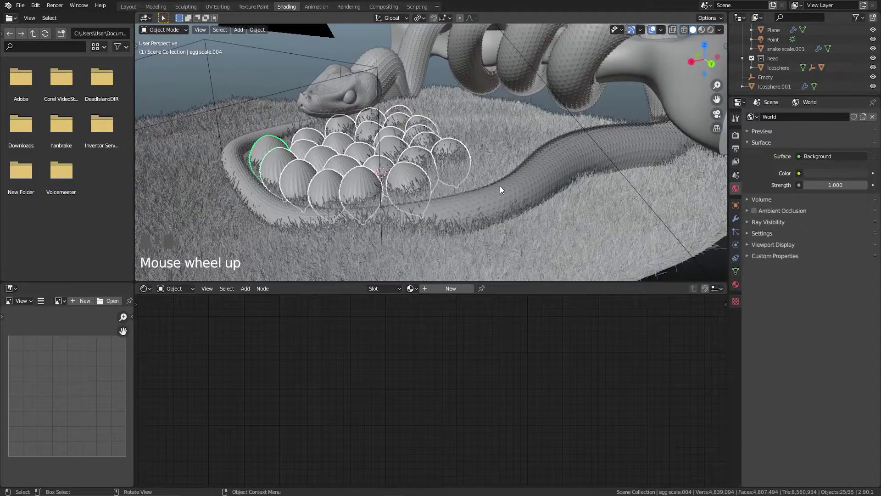
{"action": "key", "text": "ctrl+j"}
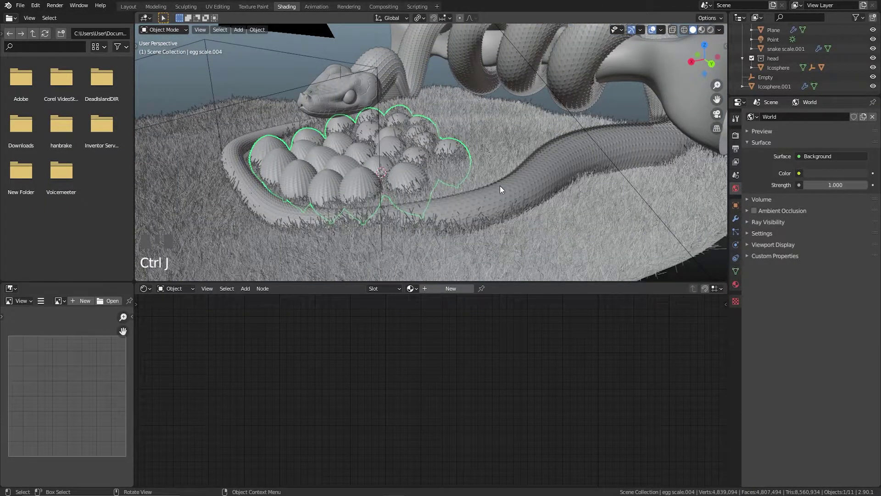
- Inspect the joined eggs and switch the viewport back to Material Preview shading
{"action": "middle_click_drag", "start_coordinate": [439, 183], "coordinate": [454, 162]}
{"action": "scroll", "coordinate": [442, 174], "scroll_direction": "up", "scroll_amount": 2}
{"action": "scroll", "coordinate": [456, 173], "scroll_direction": "up", "scroll_amount": 1}
{"action": "scroll", "coordinate": [449, 173], "scroll_direction": "down", "scroll_amount": 2}
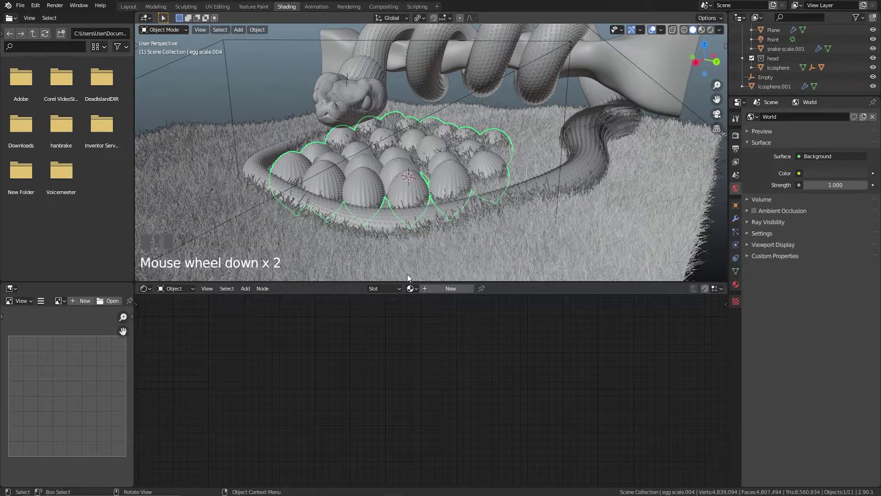
{"action": "scroll", "coordinate": [434, 220], "scroll_direction": "up", "scroll_amount": 1}
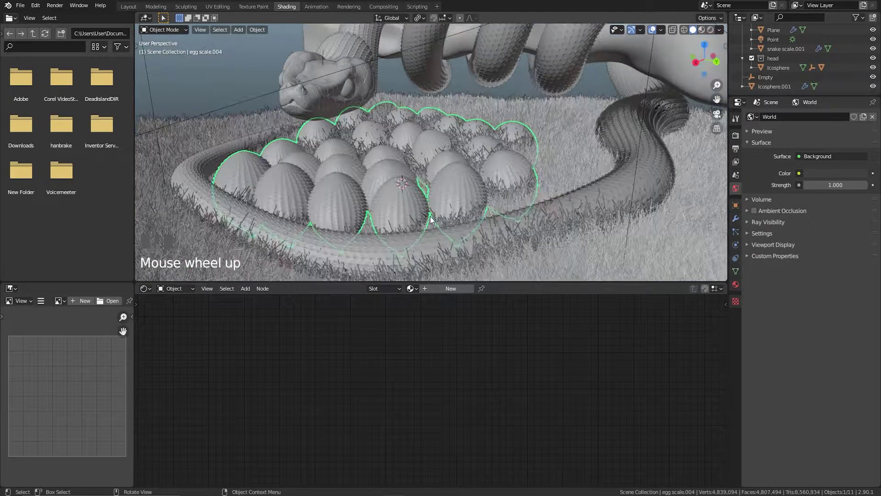
{"action": "left_click", "coordinate": [703, 30]}
{"action": "scroll", "coordinate": [491, 182], "scroll_direction": "down", "scroll_amount": 1}
{"action": "middle_click_drag", "start_coordinate": [505, 175], "coordinate": [487, 171], "text": "shift"}
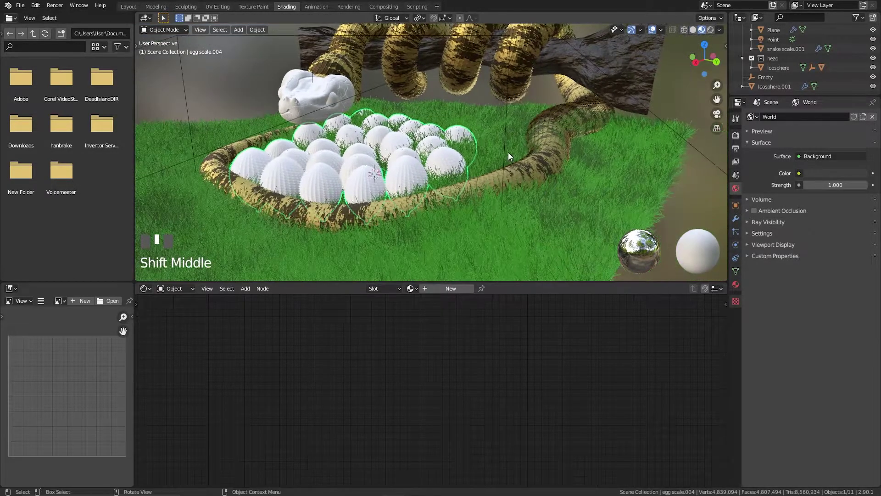
- Check the snake body's material slots and assign the existing SNAKE TOP material to the joined eggs
{"action": "left_click", "coordinate": [558, 125]}
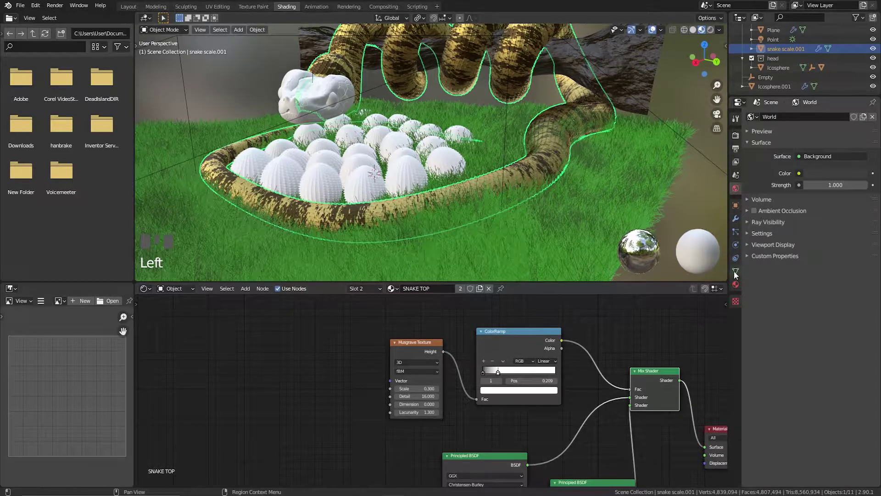
{"action": "left_click", "coordinate": [736, 285]}
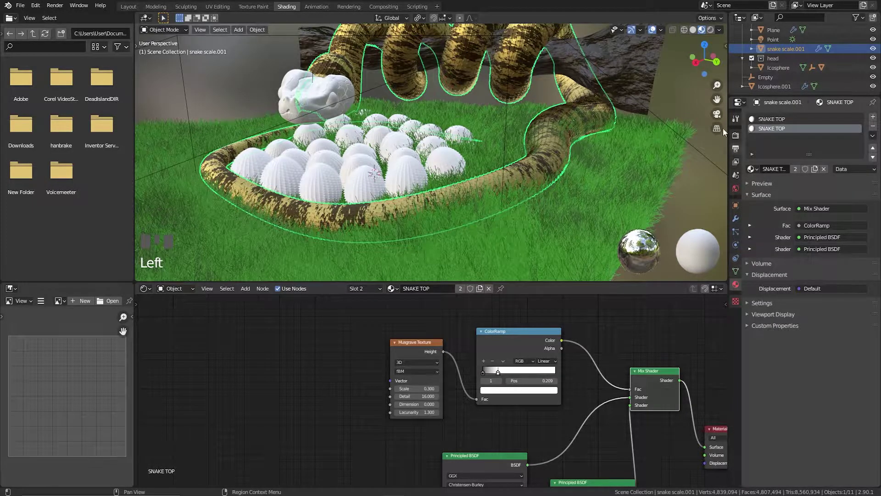
{"action": "scroll", "coordinate": [392, 186], "scroll_direction": "up", "scroll_amount": 2}
{"action": "left_click", "coordinate": [392, 183]}
{"action": "scroll", "coordinate": [392, 184], "scroll_direction": "down", "scroll_amount": 2}
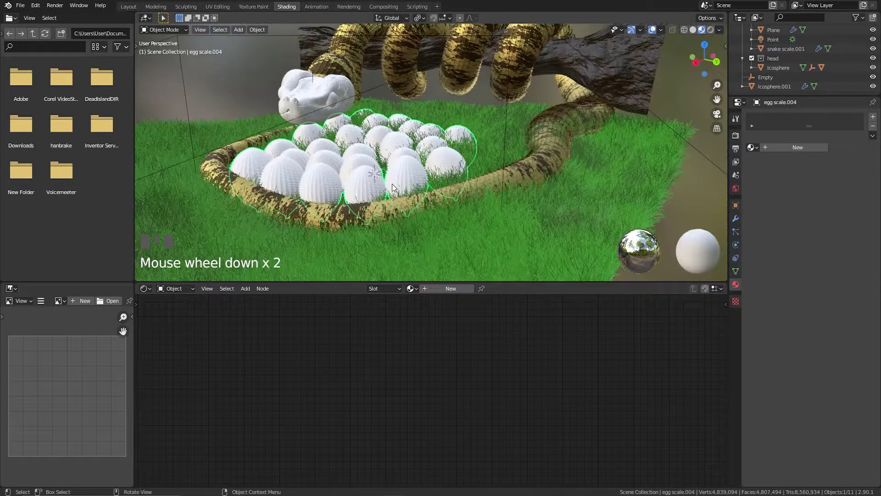
{"action": "left_click", "coordinate": [411, 290]}
{"action": "left_click", "coordinate": [427, 338]}
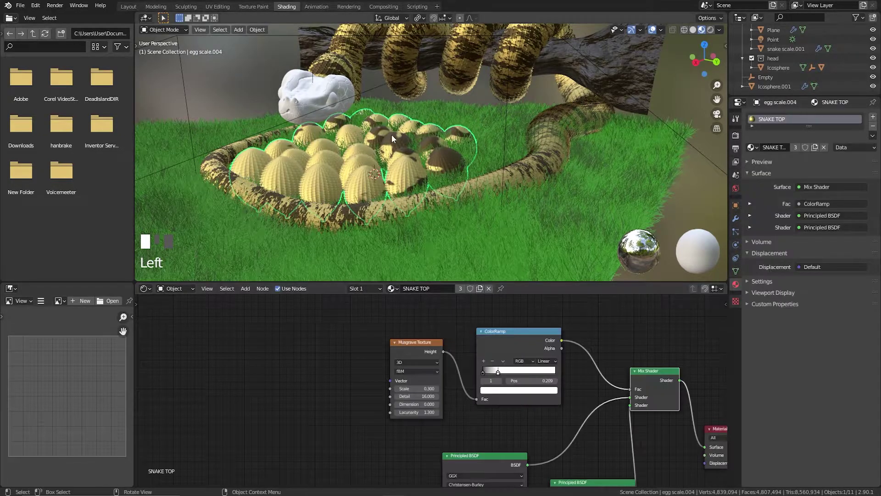
- Make the eggs' SNAKE TOP material a single-user copy and isolate the eggs in local view
{"action": "scroll", "coordinate": [392, 135], "scroll_direction": "up", "scroll_amount": 1}
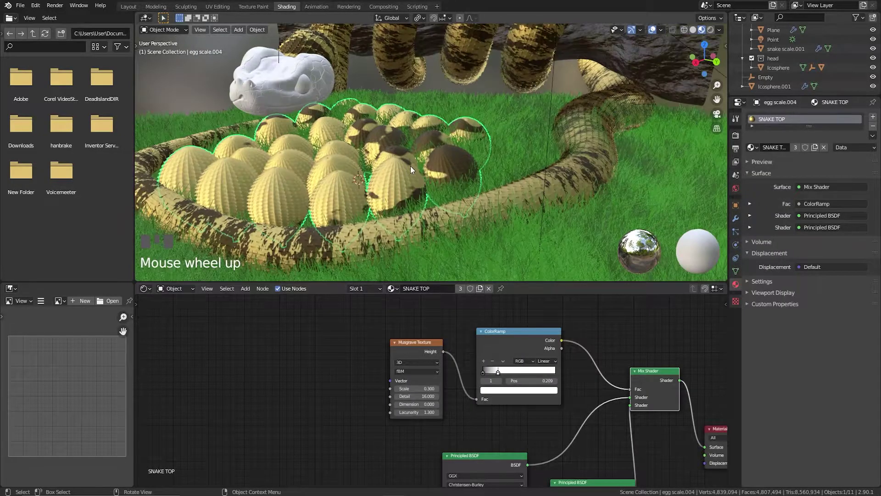
{"action": "left_click", "coordinate": [480, 289]}
{"action": "middle_click_drag", "start_coordinate": [407, 220], "coordinate": [462, 163]}
{"action": "key", "text": "KP_Divide"}
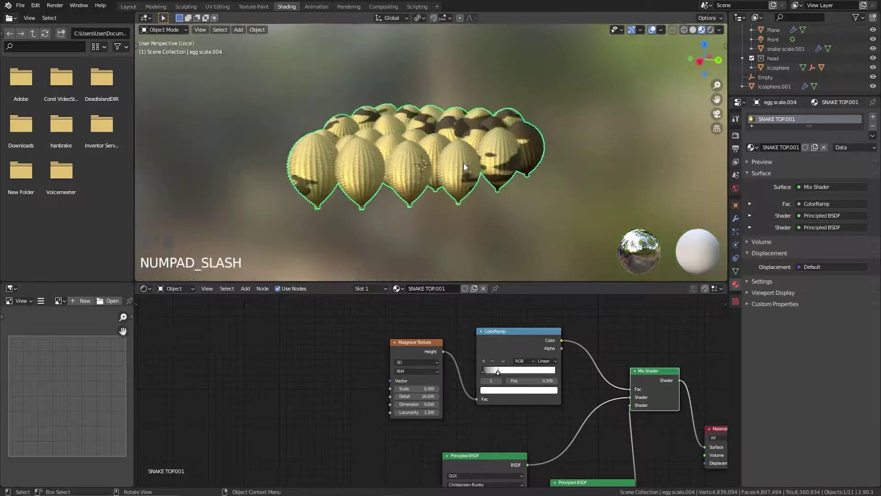
- Set the Musgrave Texture scale of the eggs' material to 1.800 and leave local view
{"action": "scroll", "coordinate": [474, 175], "scroll_direction": "up", "scroll_amount": 1}
{"action": "scroll", "coordinate": [495, 353], "scroll_direction": "up", "scroll_amount": 1}
{"action": "scroll", "coordinate": [494, 353], "scroll_direction": "up", "scroll_amount": 2}
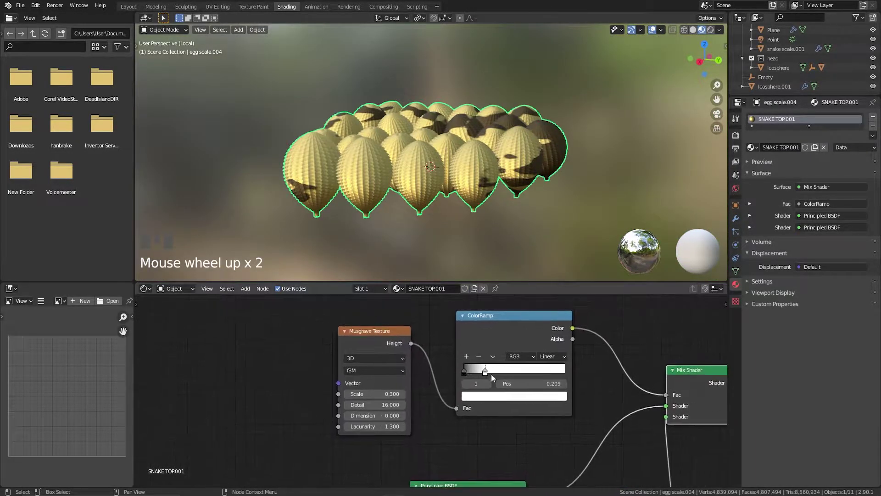
{"action": "left_click_drag", "start_coordinate": [363, 394], "coordinate": [399, 394]}
{"action": "middle_click_drag", "start_coordinate": [505, 232], "coordinate": [499, 180], "text": "shift"}
{"action": "key", "text": "KP_0"}
{"action": "key", "text": "KP_Divide"}
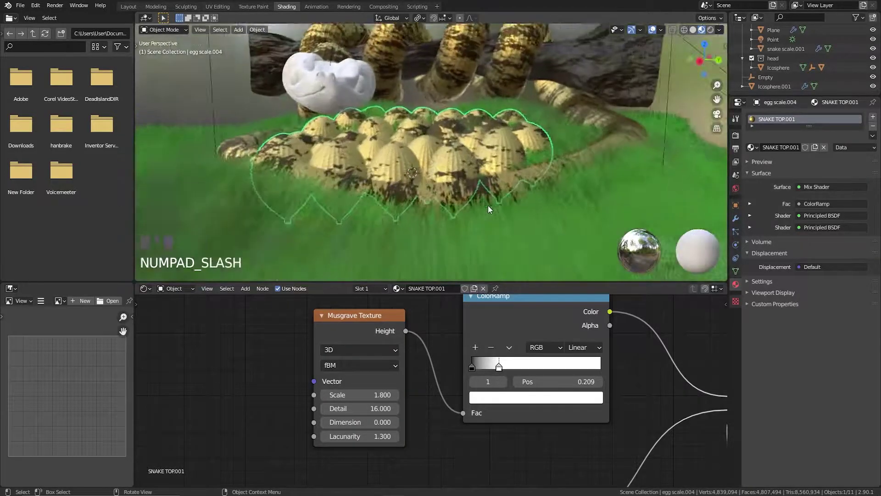
- Raise the eggs' Musgrave Texture scale to 2.500 and refine it to 2.700, checking the pattern against the snake's body
{"action": "scroll", "coordinate": [368, 374], "scroll_direction": "up", "scroll_amount": 1}
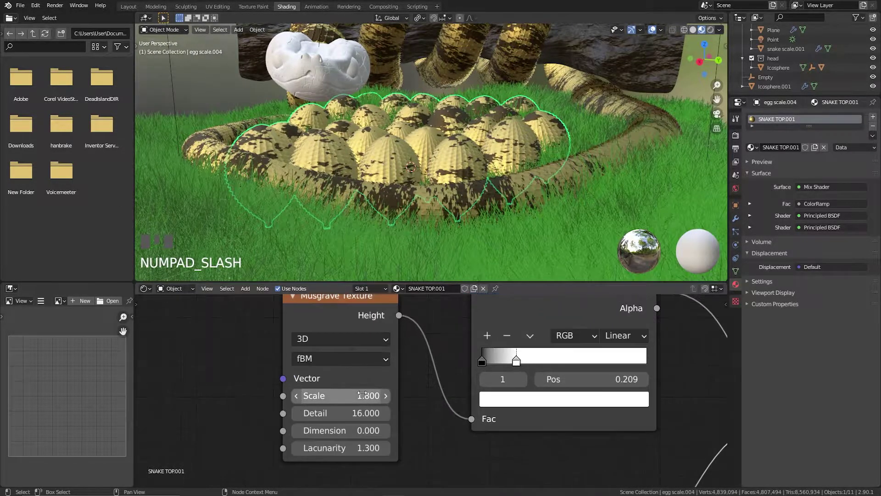
{"action": "left_click_drag", "start_coordinate": [342, 395], "coordinate": [358, 395]}
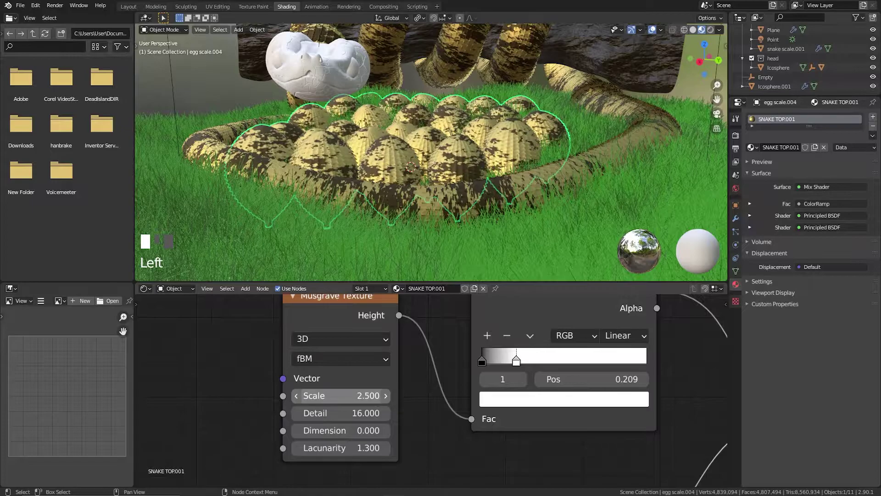
{"action": "scroll", "coordinate": [476, 162], "scroll_direction": "down", "scroll_amount": 4}
{"action": "scroll", "coordinate": [468, 178], "scroll_direction": "up", "scroll_amount": 4}
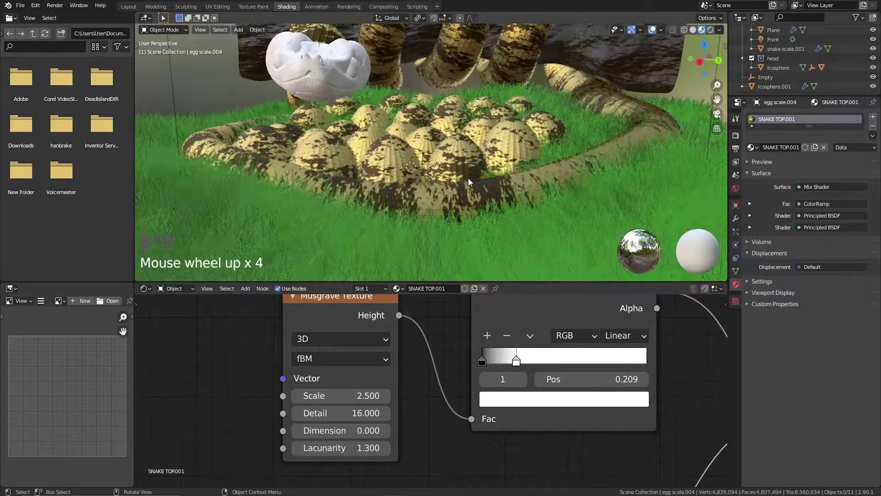
{"action": "left_click_drag", "start_coordinate": [349, 395], "coordinate": [367, 396]}
{"action": "scroll", "coordinate": [448, 189], "scroll_direction": "down", "scroll_amount": 4}
{"action": "scroll", "coordinate": [459, 191], "scroll_direction": "up", "scroll_amount": 3}
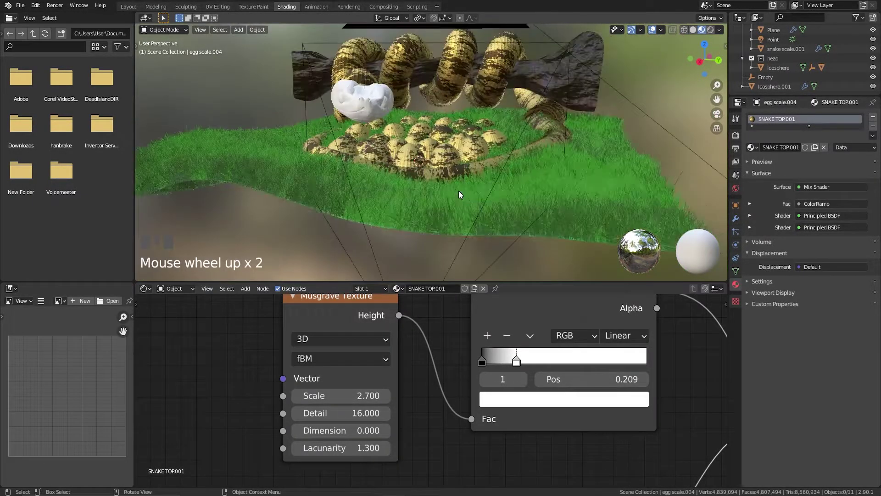
{"action": "scroll", "coordinate": [511, 148], "scroll_direction": "up", "scroll_amount": 1}
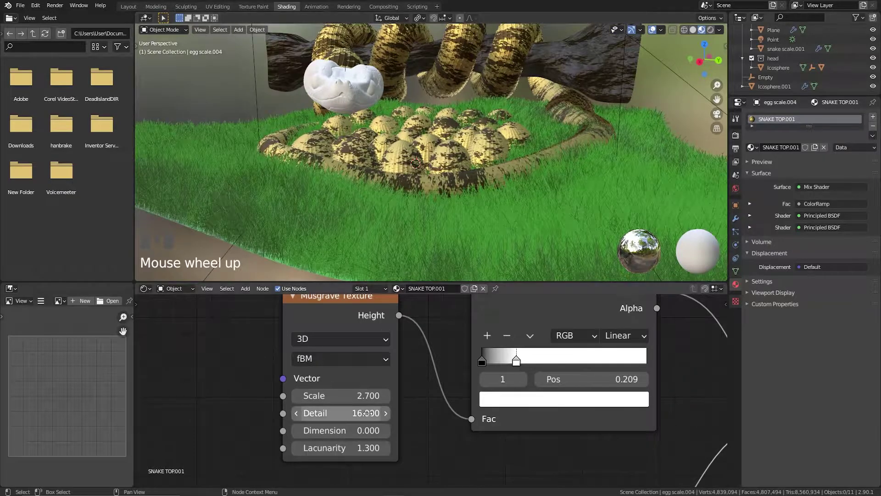
- Try a Lacunarity of 1.400 on the eggs' Musgrave Texture and undo the change
{"action": "left_click_drag", "start_coordinate": [348, 430], "coordinate": [354, 448]}
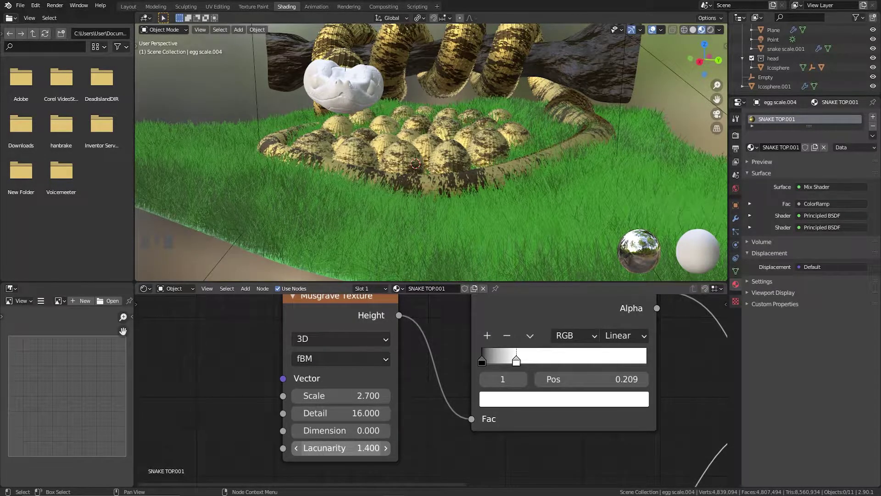
{"action": "key", "text": "ctrl+z"}
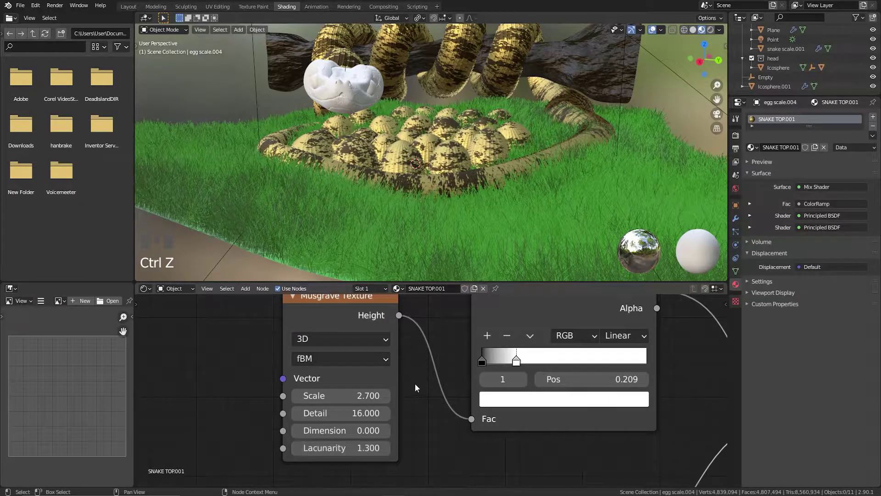
{"action": "scroll", "coordinate": [439, 169], "scroll_direction": "down", "scroll_amount": 3}
{"action": "scroll", "coordinate": [437, 174], "scroll_direction": "up", "scroll_amount": 3}
- From the camera view, assign the SNAKE TOP material to the snake's head and make it a single-user copy
{"action": "key", "text": "KP_0"}
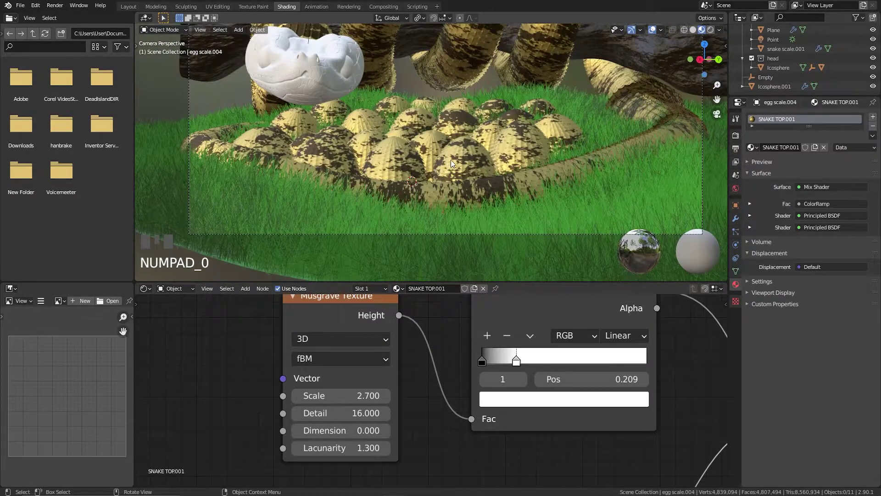
{"action": "scroll", "coordinate": [450, 160], "scroll_direction": "down", "scroll_amount": 1}
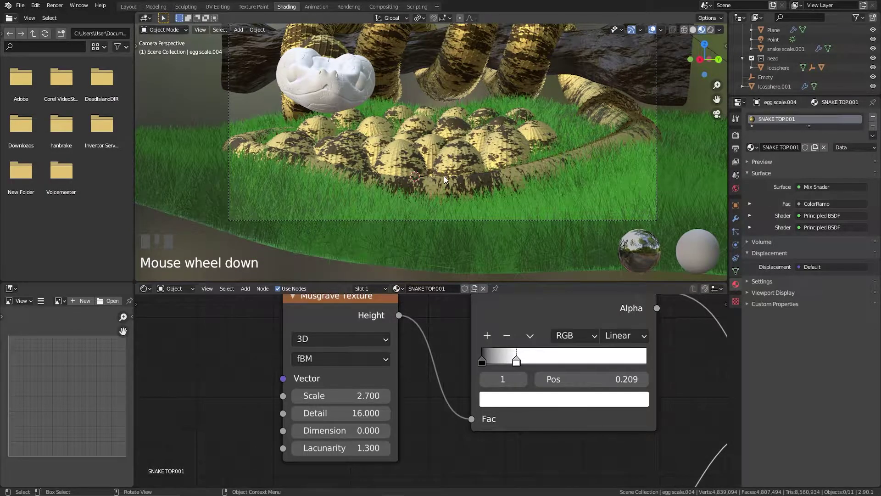
{"action": "middle_click_drag", "start_coordinate": [445, 172], "coordinate": [416, 186], "text": "shift"}
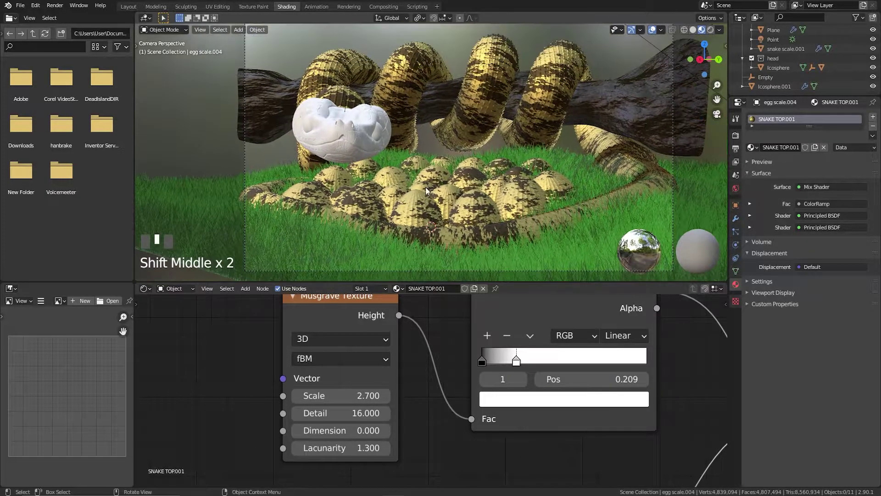
{"action": "scroll", "coordinate": [429, 189], "scroll_direction": "up", "scroll_amount": 1}
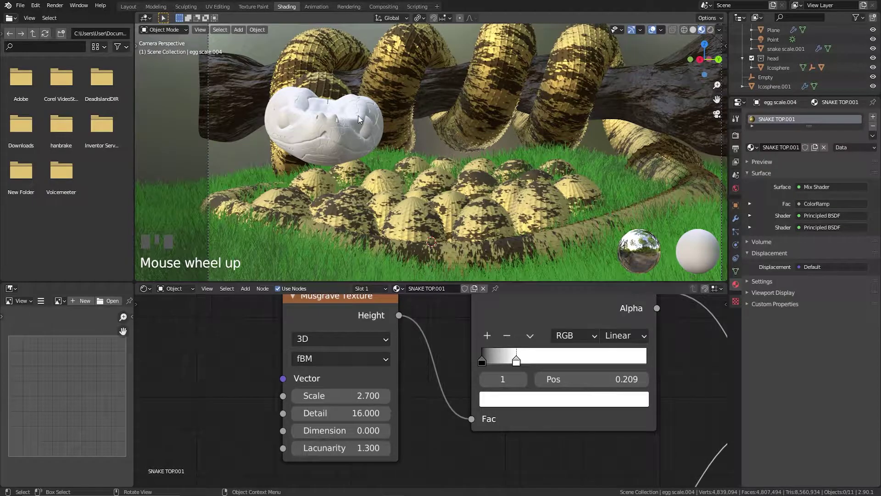
{"action": "left_click", "coordinate": [358, 119]}
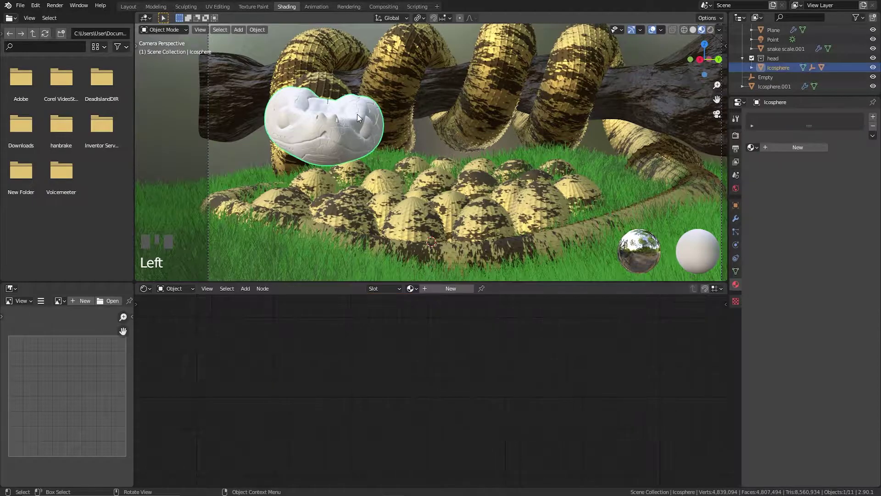
{"action": "left_click", "coordinate": [411, 288]}
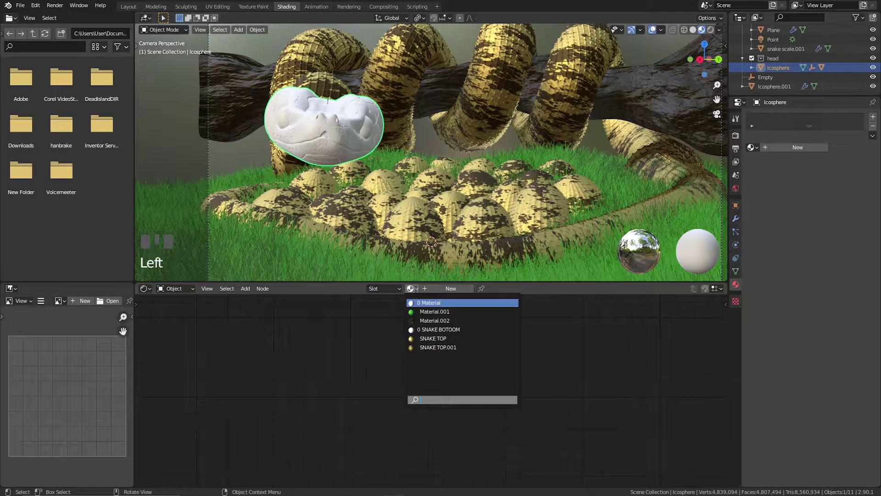
{"action": "left_click", "coordinate": [438, 340]}
{"action": "left_click", "coordinate": [482, 288]}
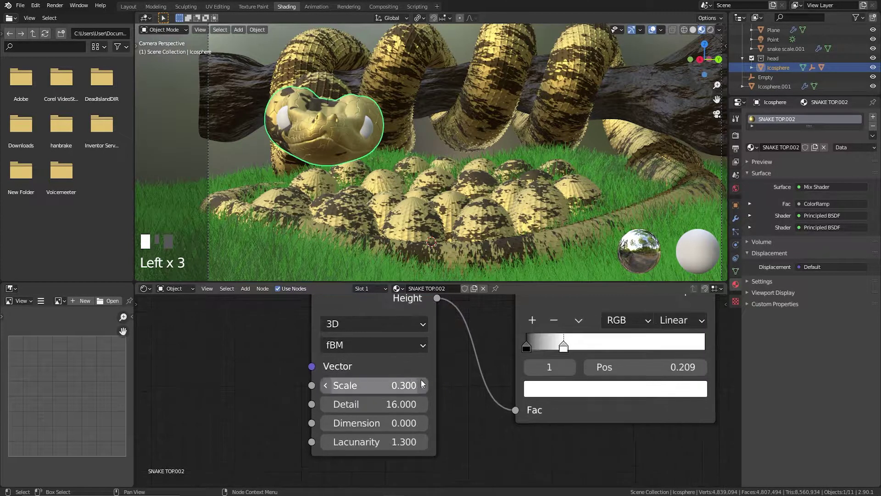
- Adjust the Musgrave Texture scale of the head material, trying values up to 1.300 and settling on 0.700
{"action": "left_click", "coordinate": [423, 385]}
{"action": "left_click", "coordinate": [423, 385]}
{"action": "left_click", "coordinate": [423, 385]}
{"action": "left_click", "coordinate": [423, 385]}
{"action": "left_click", "coordinate": [423, 385]}
{"action": "left_click", "coordinate": [422, 385]}
{"action": "left_click", "coordinate": [423, 385]}
{"action": "left_click", "coordinate": [423, 385]}
{"action": "left_click", "coordinate": [423, 385]}
{"action": "left_click", "coordinate": [422, 385]}
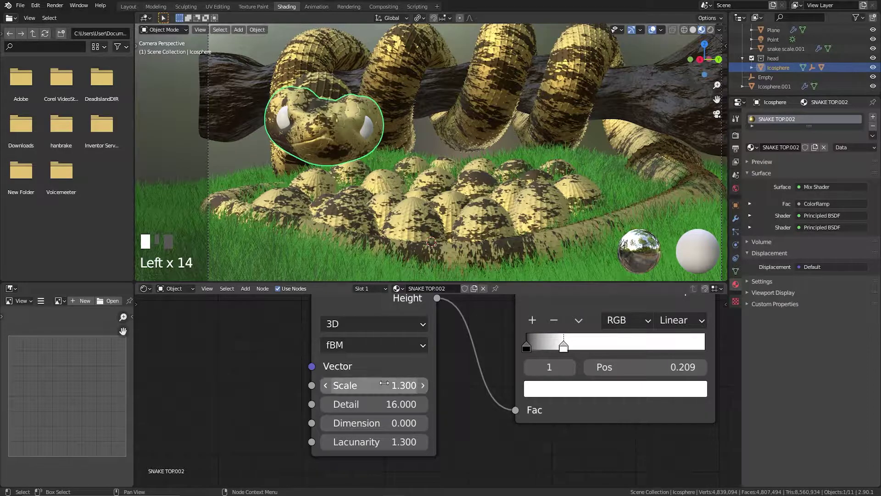
{"action": "left_click", "coordinate": [326, 385]}
{"action": "left_click", "coordinate": [327, 385]}
{"action": "left_click", "coordinate": [327, 385]}
{"action": "left_click", "coordinate": [327, 385]}
{"action": "left_click", "coordinate": [327, 385]}
{"action": "left_click", "coordinate": [327, 385]}
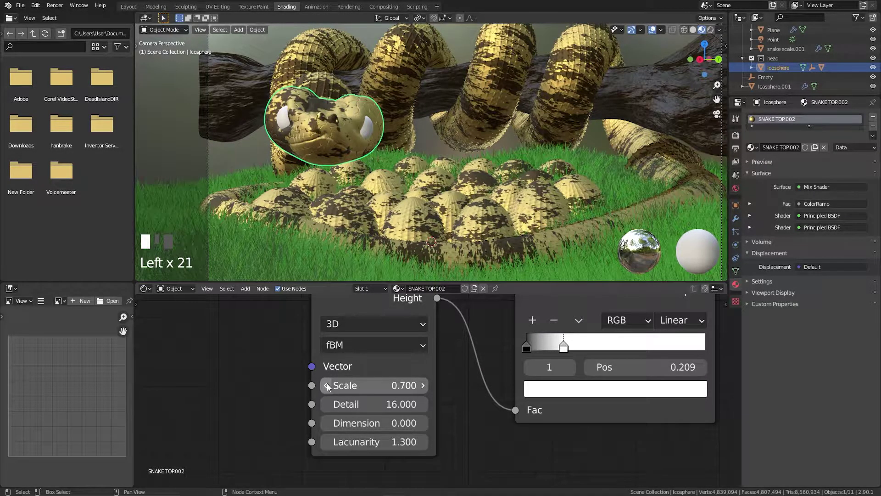
{"action": "left_click", "coordinate": [327, 385]}
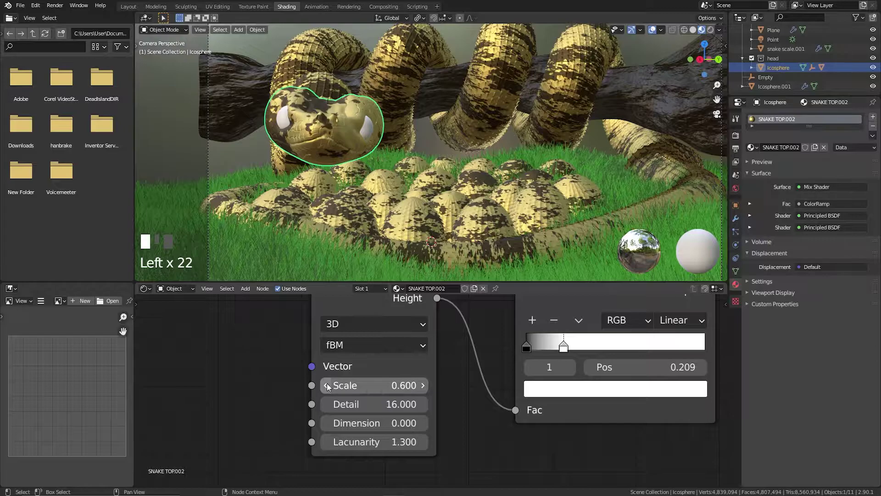
{"action": "left_click", "coordinate": [422, 386]}
- Add connected Texture Coordinate and Mapping nodes in front of the head material's Musgrave Texture
{"action": "scroll", "coordinate": [373, 373], "scroll_direction": "down", "scroll_amount": 3}
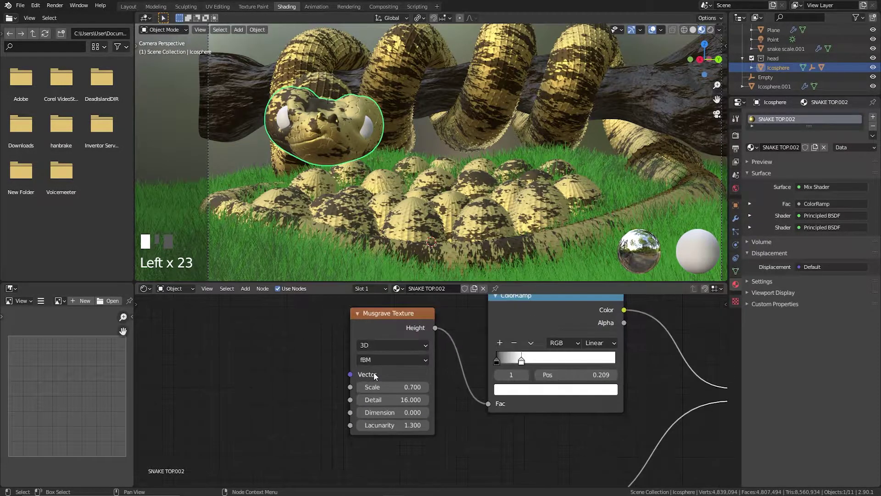
{"action": "left_click", "coordinate": [426, 340]}
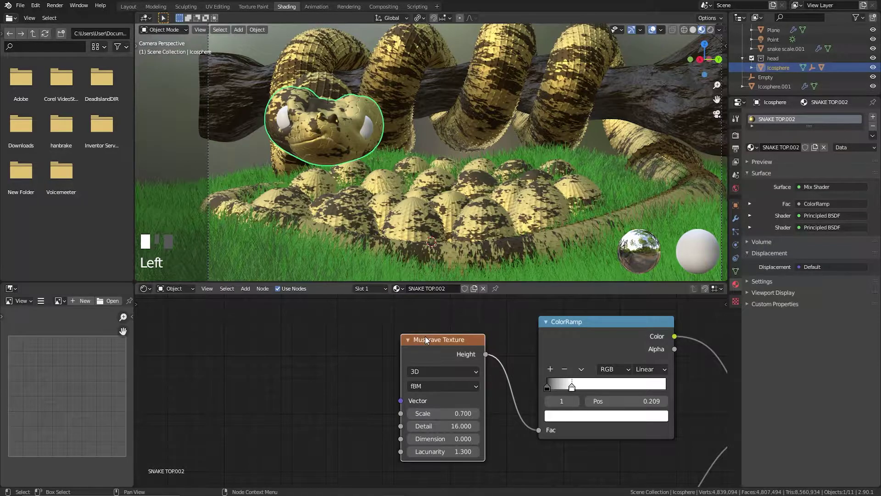
{"action": "key", "text": "ctrl+t"}
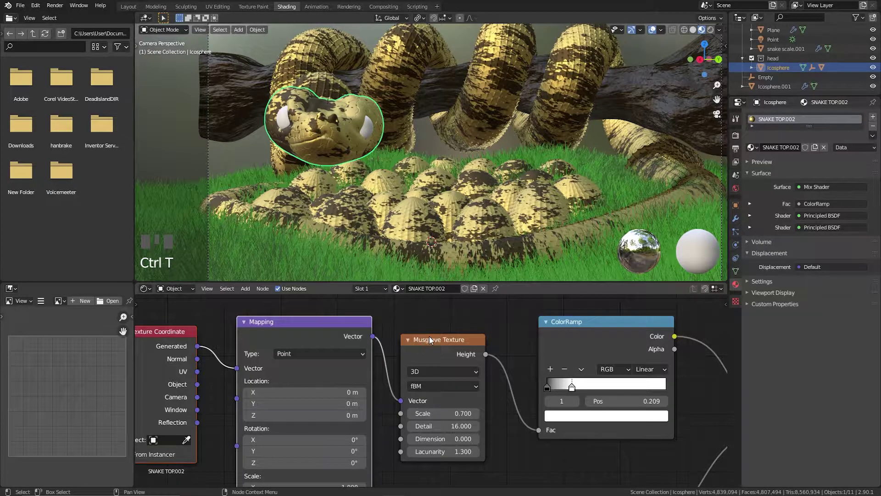
- Search the add-ons preferences for NODE to check that Node Wrangler is enabled, and close the preferences
{"action": "left_click", "coordinate": [36, 5]}
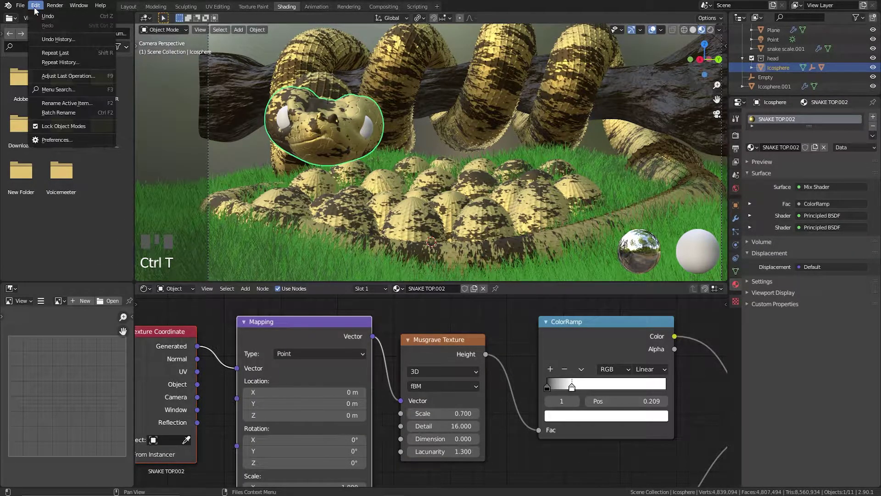
{"action": "left_click", "coordinate": [57, 140]}
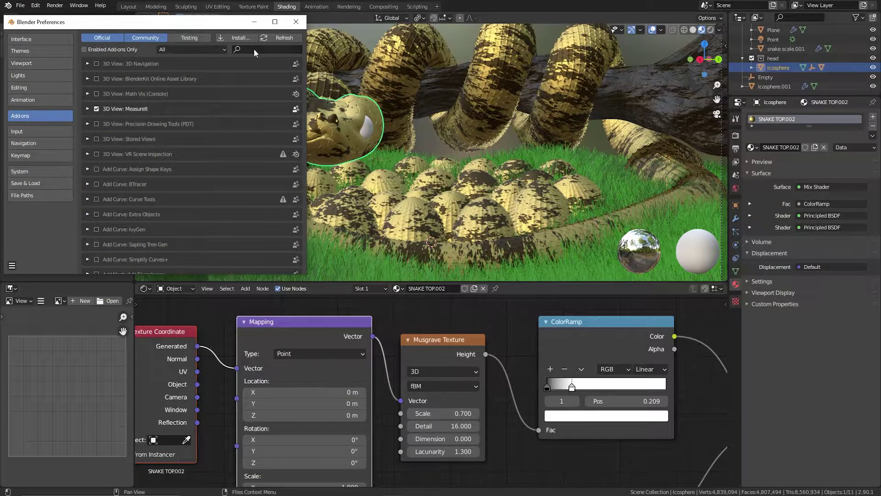
{"action": "left_click", "coordinate": [255, 49]}
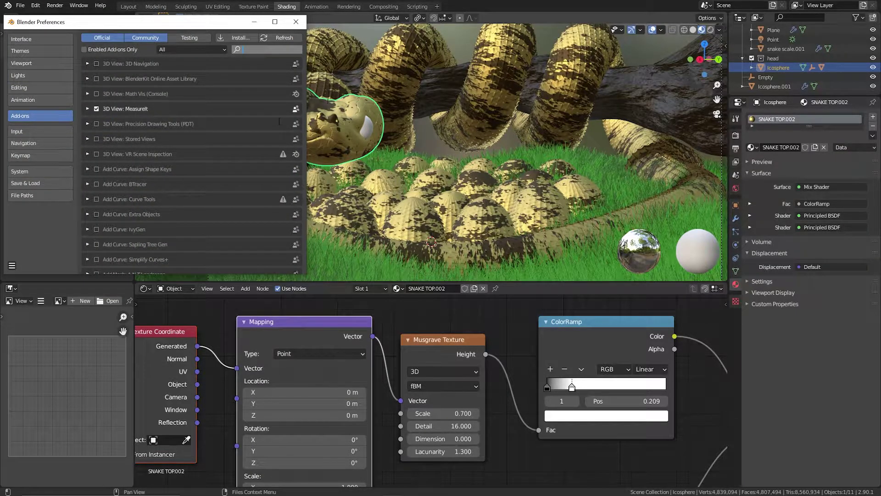
{"action": "type", "text": "NODE"}
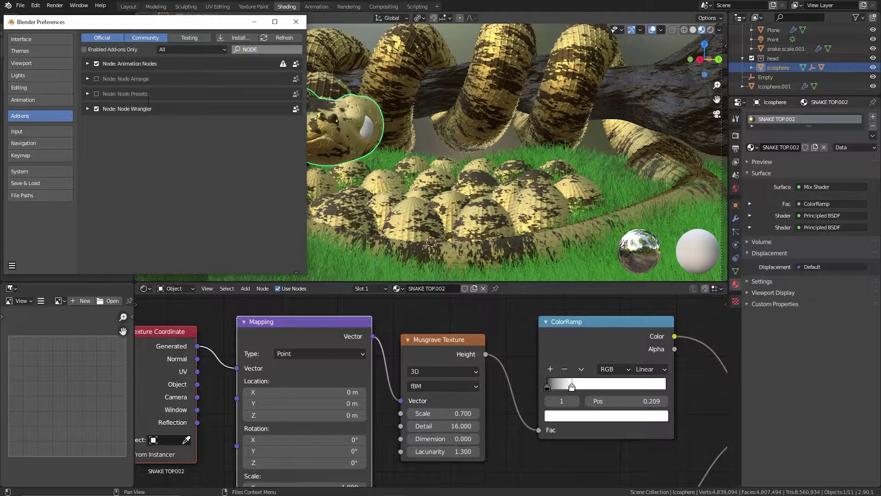
{"action": "left_click", "coordinate": [296, 21]}
- Shift the head material's pattern by setting the Mapping node's location to X 1.9 m and Y 0.3 m
{"action": "scroll", "coordinate": [422, 352], "scroll_direction": "down", "scroll_amount": 2}
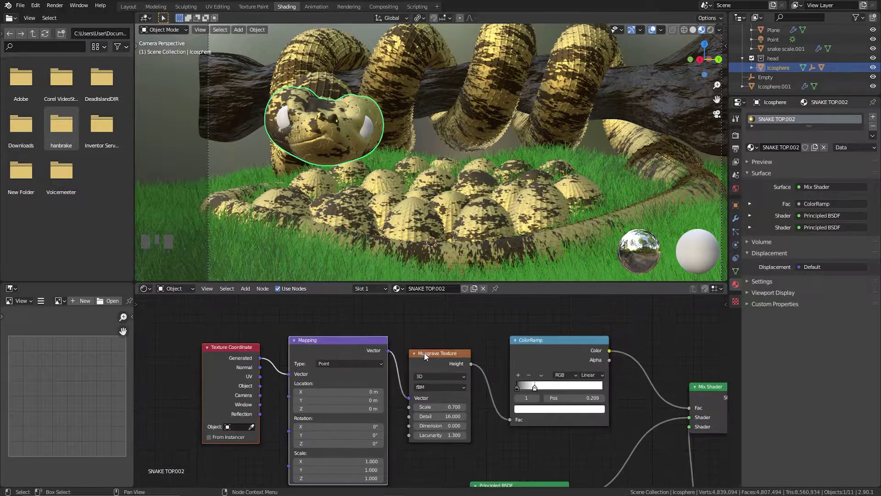
{"action": "left_click", "coordinate": [425, 354]}
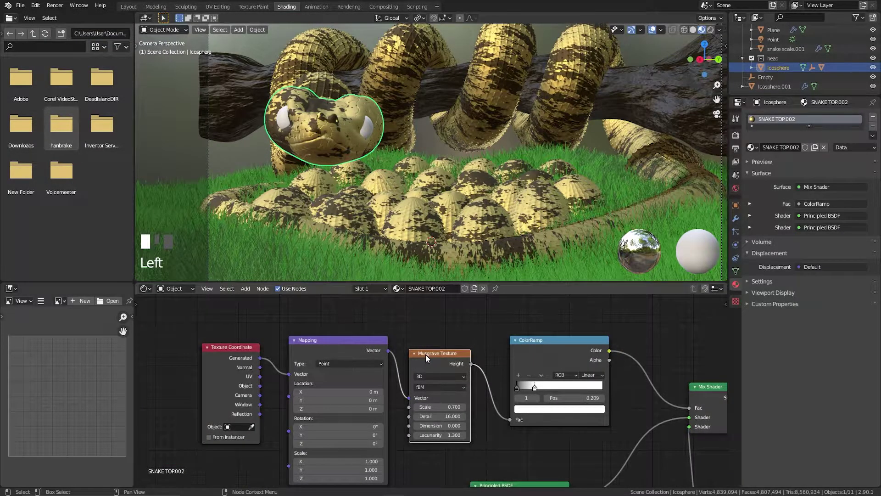
{"action": "scroll", "coordinate": [404, 361], "scroll_direction": "up", "scroll_amount": 2}
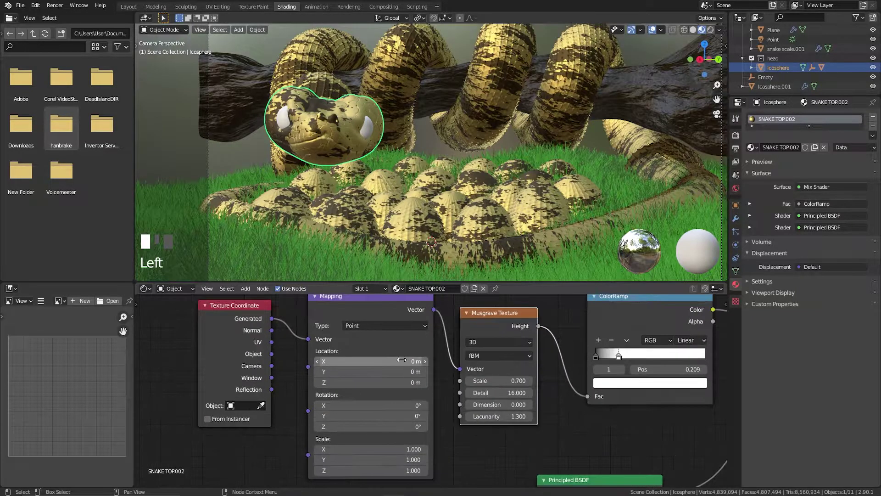
{"action": "scroll", "coordinate": [404, 361], "scroll_direction": "up", "scroll_amount": 2, "text": "shift"}
{"action": "scroll", "coordinate": [415, 376], "scroll_direction": "up", "scroll_amount": 1}
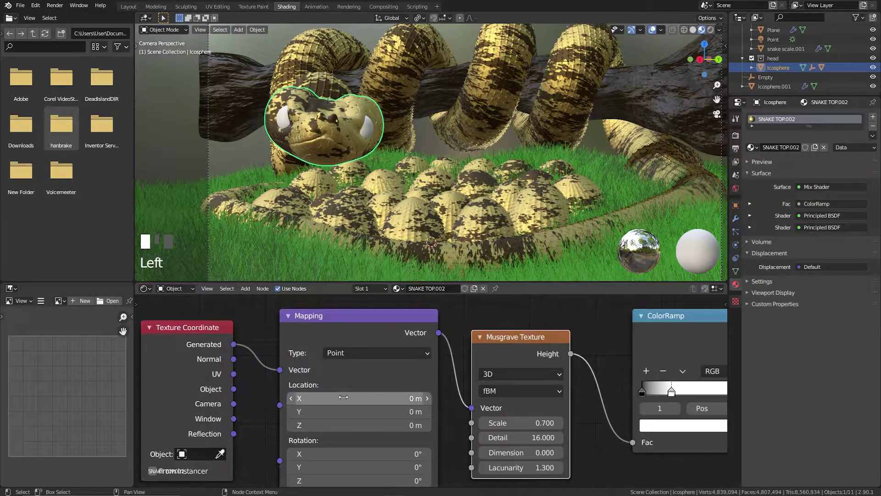
{"action": "scroll", "coordinate": [370, 370], "scroll_direction": "up", "scroll_amount": 2}
{"action": "left_click_drag", "start_coordinate": [370, 371], "coordinate": [457, 372]}
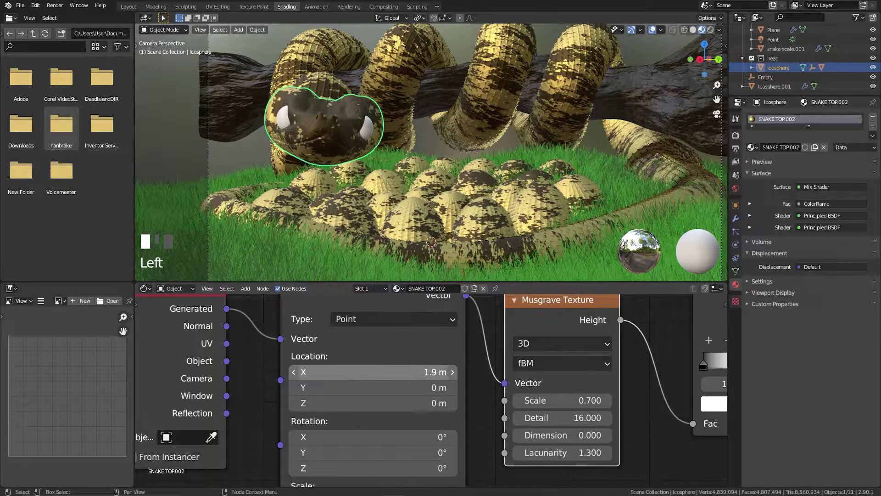
{"action": "left_click_drag", "start_coordinate": [370, 388], "coordinate": [384, 387]}
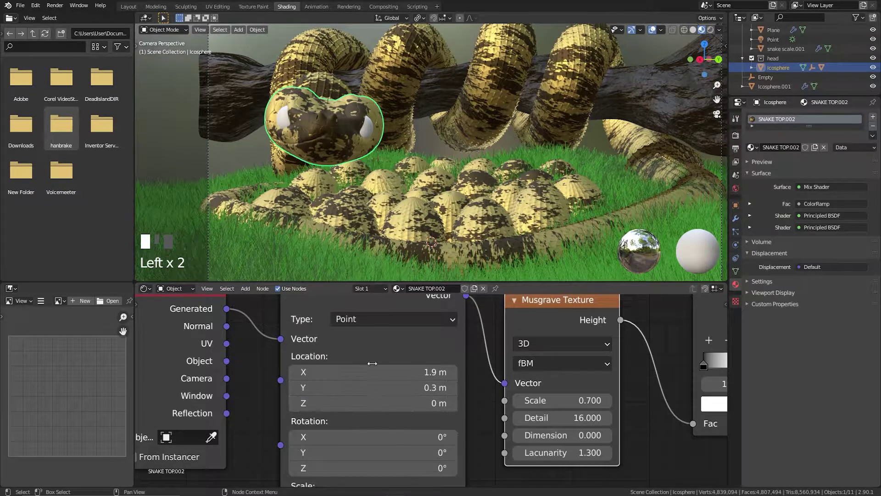
{"action": "scroll", "coordinate": [372, 381], "scroll_direction": "down", "scroll_amount": 2}
{"action": "mouse_move", "coordinate": [379, 399]}
{"action": "left_mouse_down"}
{"action": "mouse_move", "coordinate": [393, 399]}
{"action": "mouse_move", "coordinate": [381, 399]}
{"action": "left_mouse_up"}
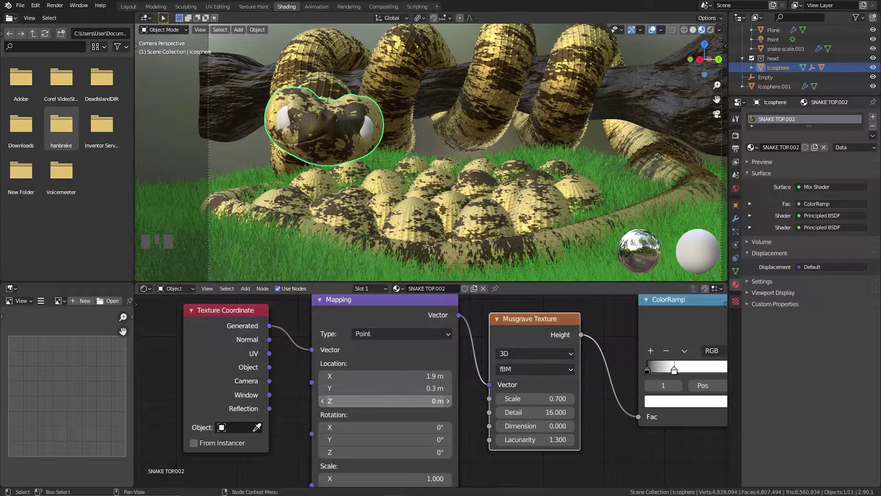
- Try several scale values on the head material's Musgrave Texture and settle on 0.600
{"action": "scroll", "coordinate": [418, 362], "scroll_direction": "up", "scroll_amount": 3}
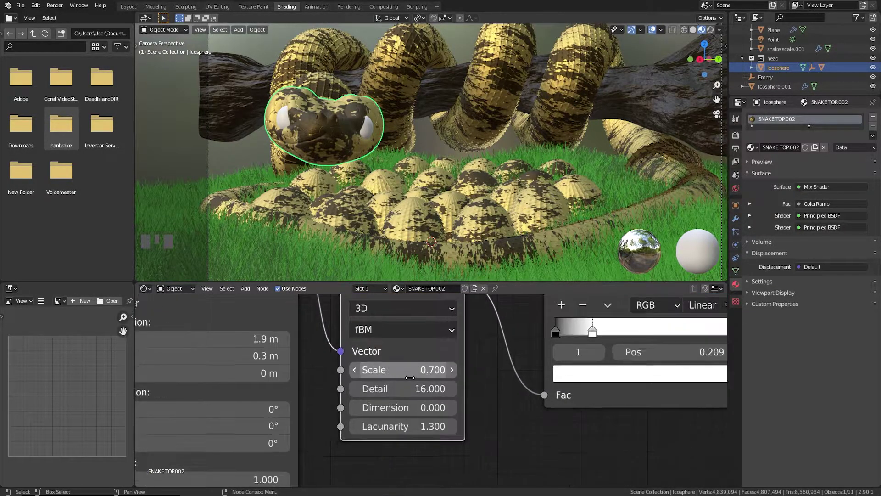
{"action": "left_click", "coordinate": [452, 370]}
{"action": "left_click", "coordinate": [452, 370]}
{"action": "left_click", "coordinate": [354, 372]}
{"action": "left_click", "coordinate": [354, 372]}
{"action": "left_click", "coordinate": [355, 371]}
{"action": "left_click", "coordinate": [356, 370]}
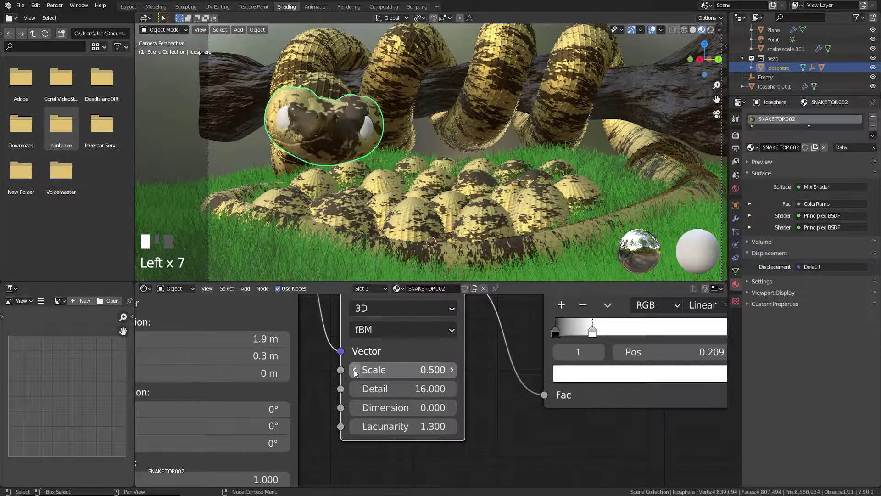
{"action": "left_click", "coordinate": [452, 370]}
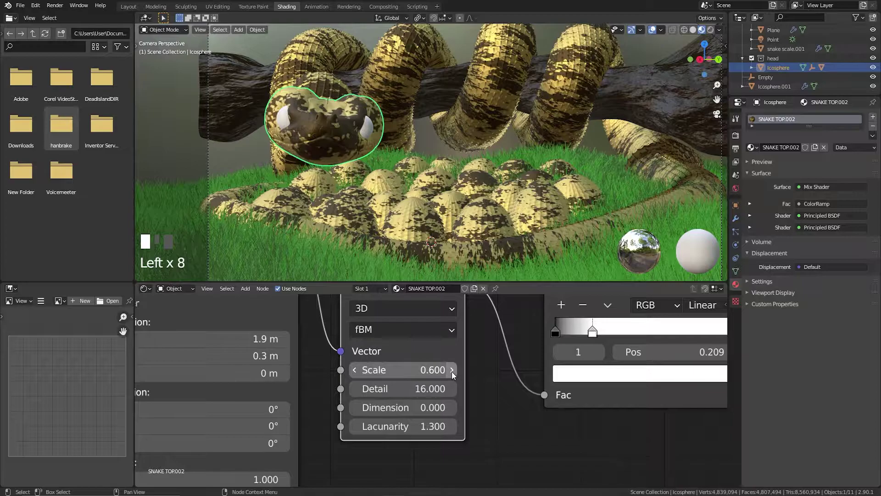
- Examine the scale creases and the surface on top of the snake's head up close in solid shading
{"action": "scroll", "coordinate": [442, 147], "scroll_direction": "down", "scroll_amount": 3}
{"action": "scroll", "coordinate": [440, 150], "scroll_direction": "up", "scroll_amount": 2}
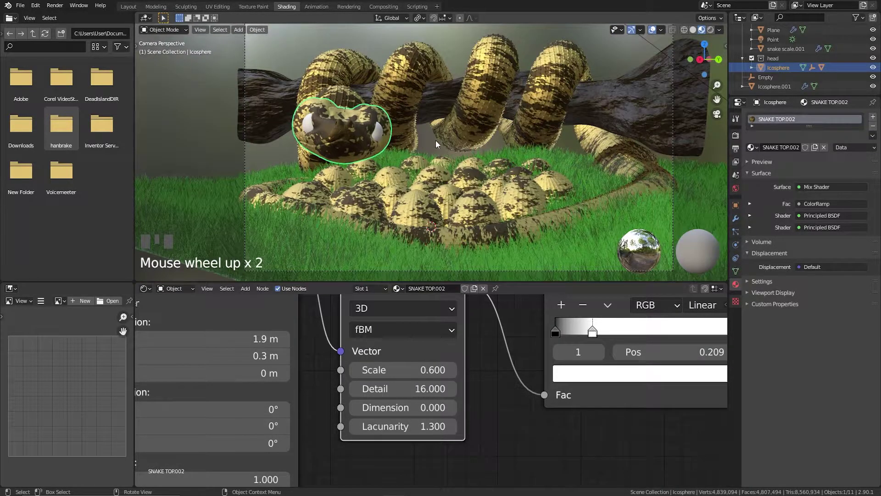
{"action": "scroll", "coordinate": [434, 141], "scroll_direction": "down", "scroll_amount": 1}
{"action": "scroll", "coordinate": [456, 152], "scroll_direction": "up", "scroll_amount": 2}
{"action": "middle_click_drag", "start_coordinate": [456, 152], "coordinate": [496, 88], "text": "shift"}
{"action": "scroll", "coordinate": [413, 137], "scroll_direction": "up", "scroll_amount": 3}
{"action": "left_click", "coordinate": [693, 29]}
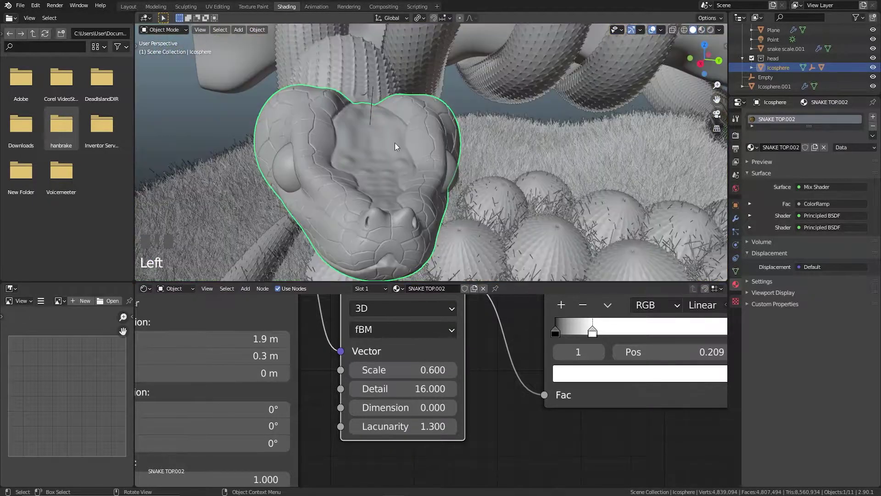
{"action": "left_click", "coordinate": [395, 145]}
{"action": "middle_click_drag", "start_coordinate": [395, 145], "coordinate": [373, 142]}
{"action": "left_click", "coordinate": [340, 134]}
{"action": "scroll", "coordinate": [383, 129], "scroll_direction": "up", "scroll_amount": 2}
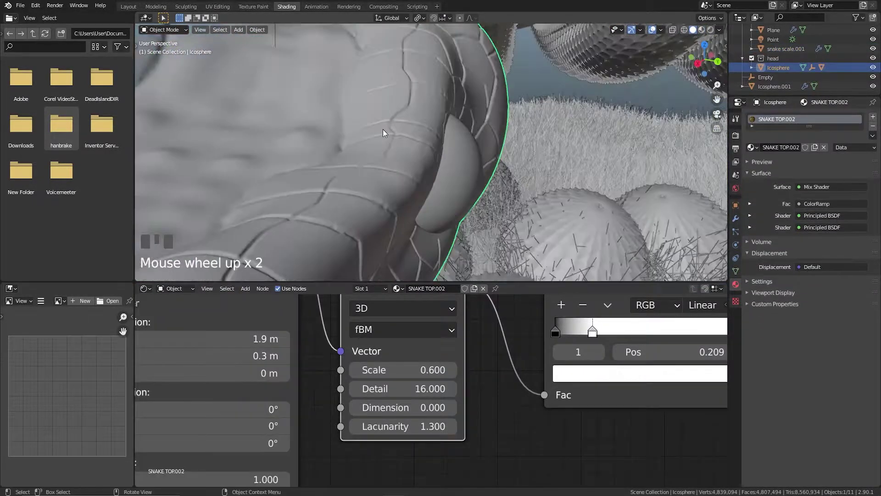
{"action": "scroll", "coordinate": [380, 133], "scroll_direction": "down", "scroll_amount": 2}
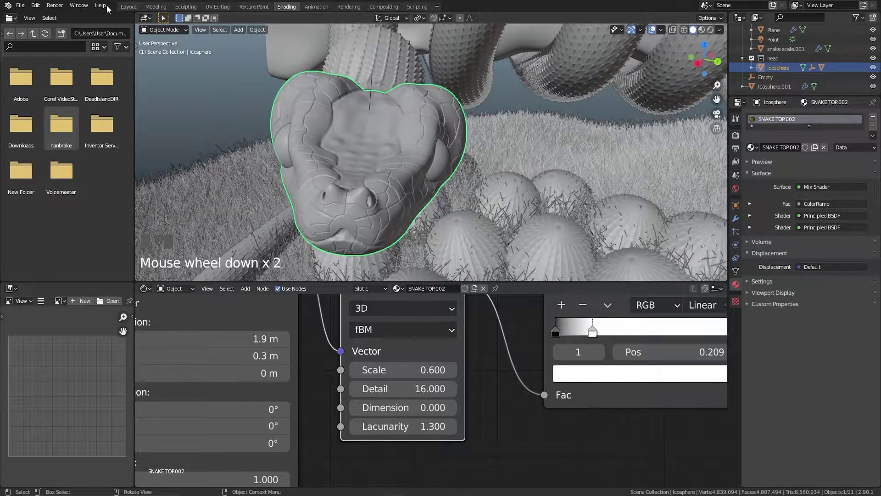
- In the Layout workspace, isolate the snake's head in local view and enter Sculpt Mode with its top in view
{"action": "left_click", "coordinate": [129, 6]}
{"action": "middle_click_drag", "start_coordinate": [339, 149], "coordinate": [291, 137], "text": "shift"}
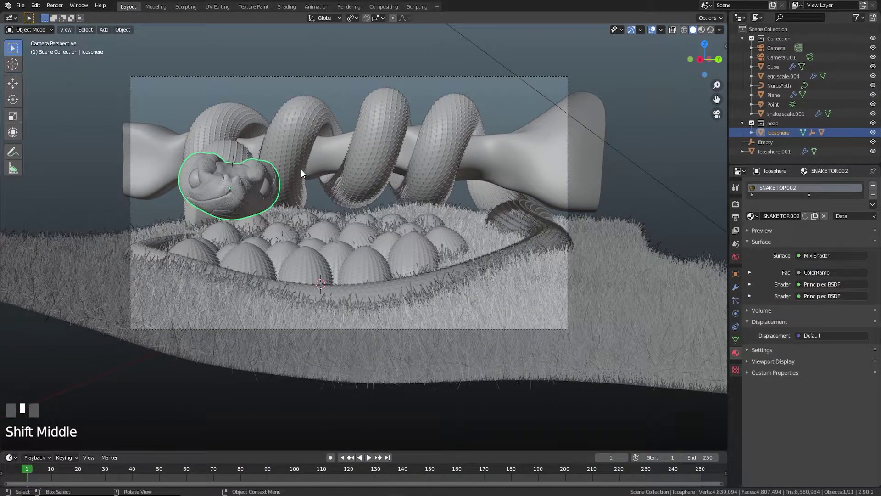
{"action": "middle_click_drag", "start_coordinate": [303, 174], "coordinate": [336, 197]}
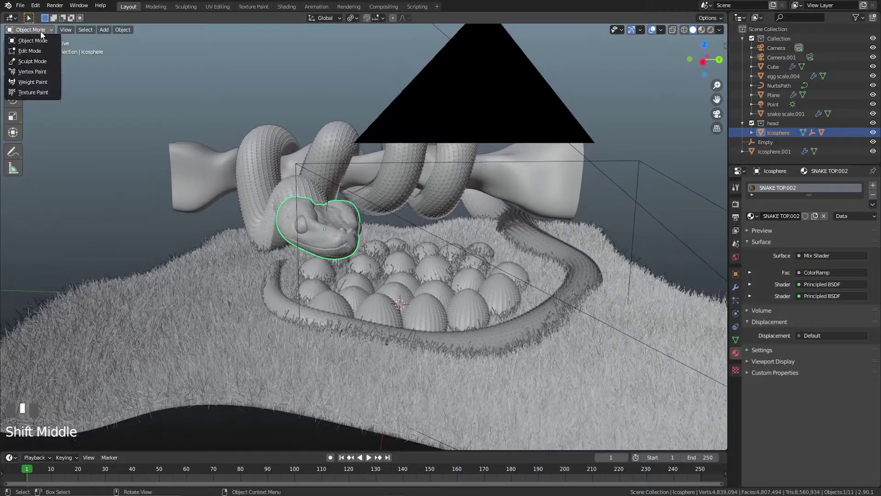
{"action": "key", "text": "KP_Divide"}
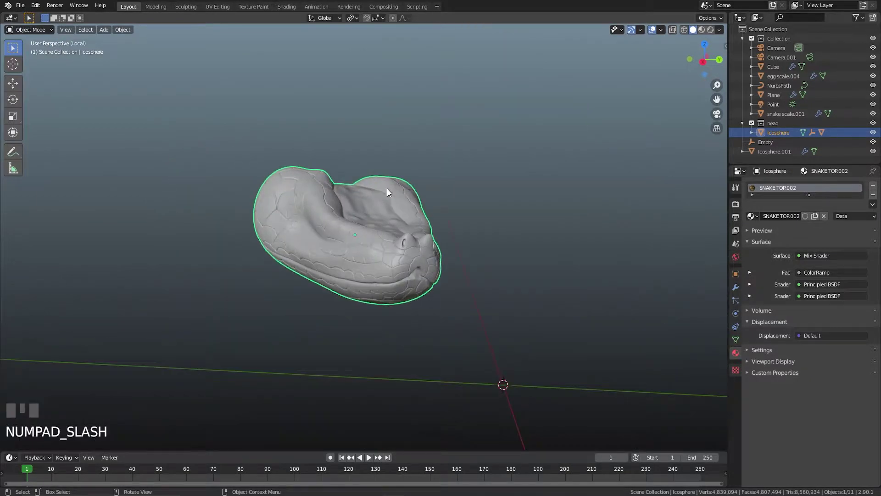
{"action": "left_click", "coordinate": [30, 30]}
{"action": "left_click", "coordinate": [32, 61]}
{"action": "middle_click_drag", "start_coordinate": [414, 217], "coordinate": [390, 246]}
{"action": "scroll", "coordinate": [382, 204], "scroll_direction": "up", "scroll_amount": 2}
{"action": "scroll", "coordinate": [382, 204], "scroll_direction": "up", "scroll_amount": 2}
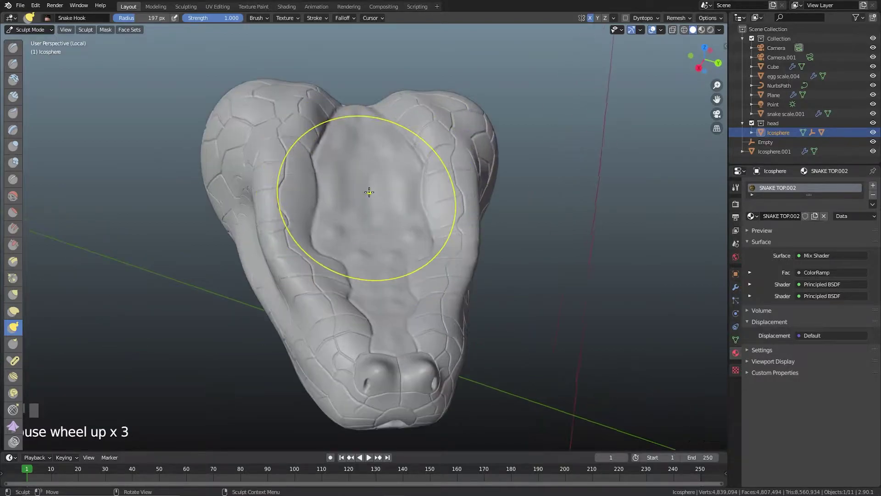
{"action": "scroll", "coordinate": [368, 190], "scroll_direction": "down", "scroll_amount": 1}
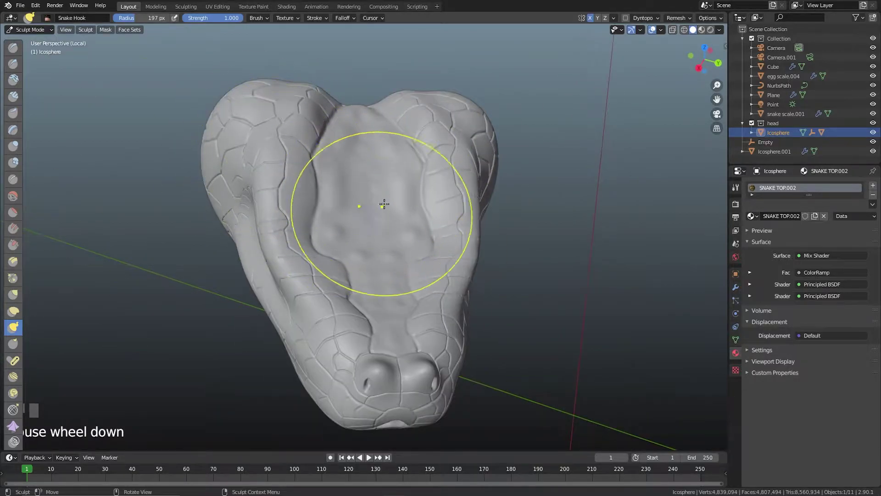
{"action": "mouse_move", "coordinate": [388, 197]}
{"action": "middle_mouse_down", "text": "shift"}
{"action": "mouse_move", "coordinate": [397, 181]}
{"action": "mouse_move", "coordinate": [389, 213]}
{"action": "mouse_move", "coordinate": [393, 197]}
{"action": "middle_mouse_up", "text": "shift"}
{"action": "scroll", "coordinate": [395, 191], "scroll_direction": "up", "scroll_amount": 2}
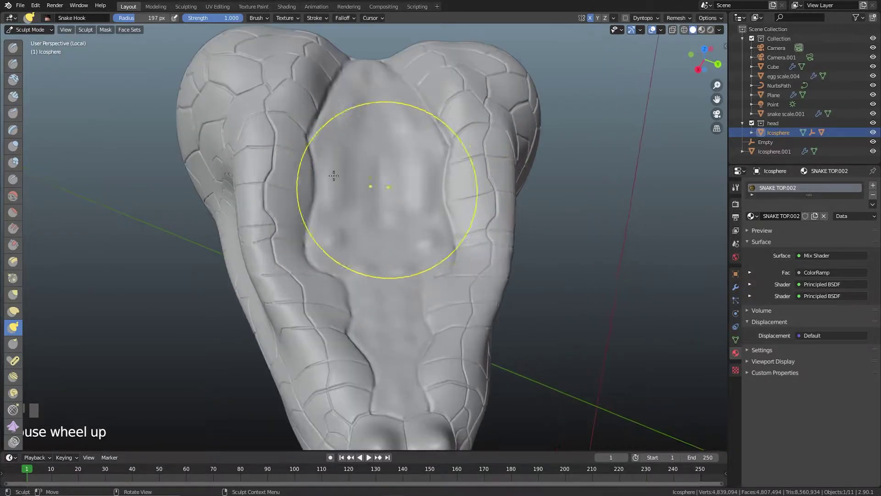
- Choose the Smooth sculpting brush and set its radius to 77 px
{"action": "left_click", "coordinate": [17, 199]}
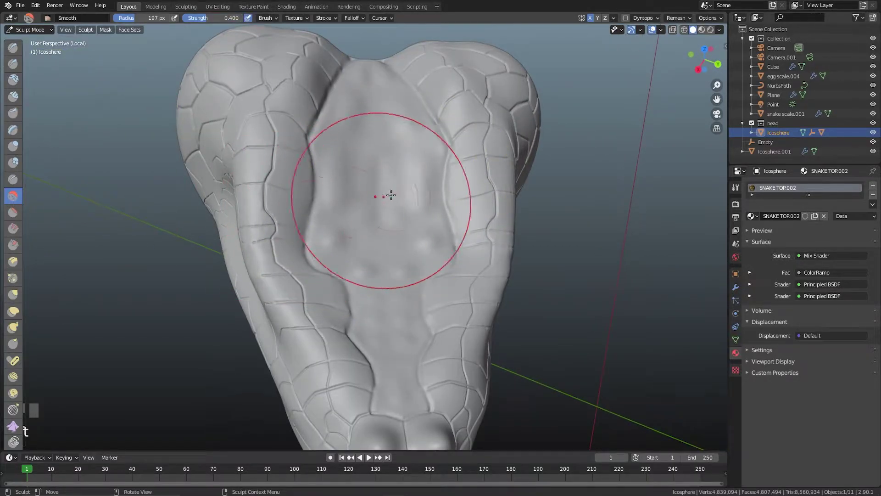
{"action": "scroll", "coordinate": [403, 206], "scroll_direction": "up", "scroll_amount": 2}
{"action": "middle_click_drag", "start_coordinate": [403, 161], "coordinate": [398, 183], "text": "shift"}
{"action": "key", "text": "f"}
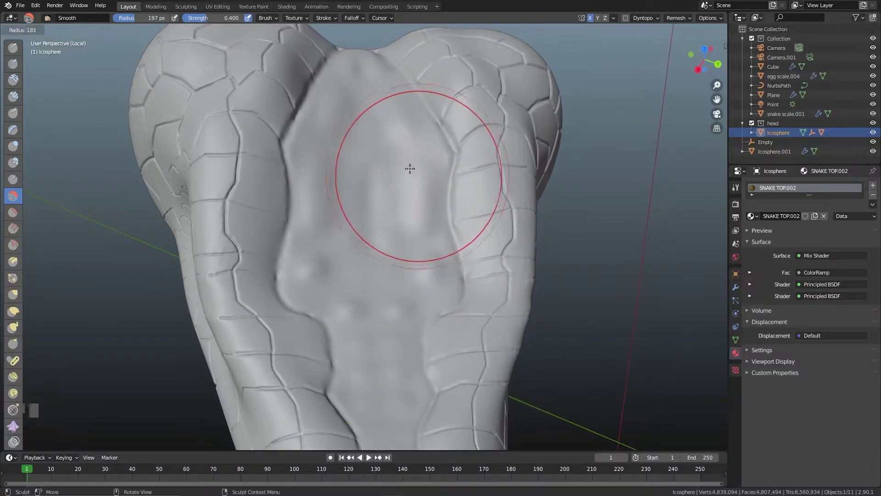
{"action": "left_click", "coordinate": [364, 153]}
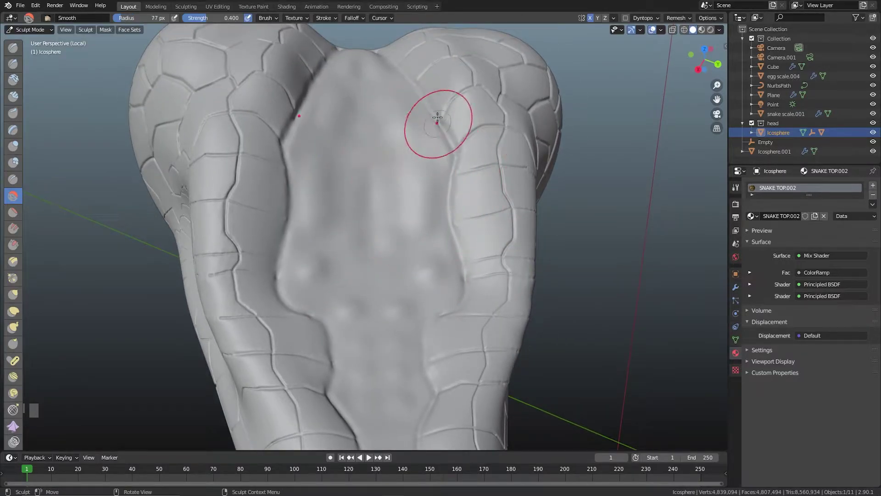
- Smooth the creased borders and bumps of the sunken area on top of the head, from the brow ridges down toward the snout
{"action": "left_click_drag", "start_coordinate": [400, 75], "coordinate": [438, 161]}
{"action": "left_click_drag", "start_coordinate": [440, 115], "coordinate": [451, 202]}
{"action": "left_click", "coordinate": [452, 206]}
{"action": "left_click", "coordinate": [458, 246]}
{"action": "left_click", "coordinate": [459, 285]}
{"action": "left_click", "coordinate": [456, 186]}
{"action": "left_click", "coordinate": [455, 186]}
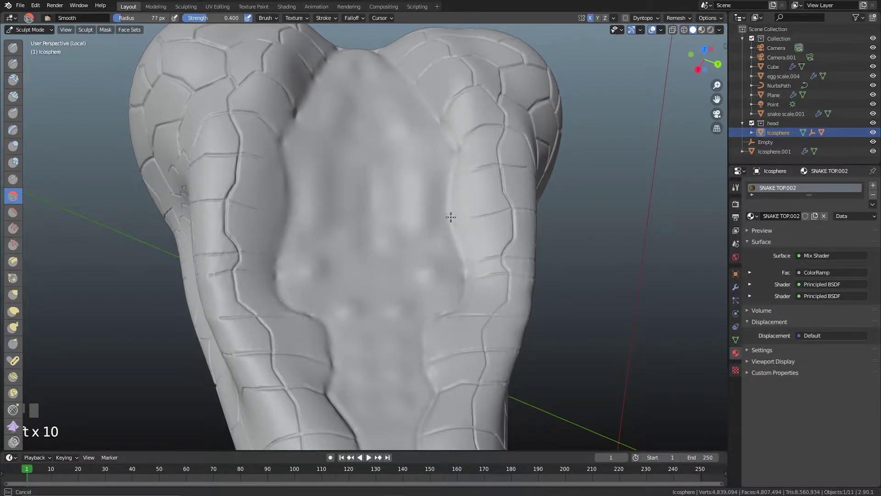
{"action": "left_click", "coordinate": [413, 151]}
{"action": "left_click", "coordinate": [394, 183]}
{"action": "left_click", "coordinate": [384, 204]}
{"action": "left_click", "coordinate": [431, 65]}
{"action": "left_click", "coordinate": [394, 83]}
{"action": "left_click", "coordinate": [413, 115]}
{"action": "left_click", "coordinate": [437, 163]}
{"action": "middle_click_drag", "start_coordinate": [437, 163], "coordinate": [443, 133], "text": "shift"}
{"action": "left_click", "coordinate": [405, 202]}
{"action": "left_click", "coordinate": [406, 216]}
{"action": "left_click", "coordinate": [410, 264]}
{"action": "left_click", "coordinate": [409, 294]}
{"action": "left_click", "coordinate": [404, 338]}
{"action": "left_click", "coordinate": [402, 348]}
{"action": "left_click_drag", "start_coordinate": [402, 354], "coordinate": [401, 356]}
{"action": "left_click", "coordinate": [395, 301]}
{"action": "left_click", "coordinate": [407, 276]}
{"action": "left_click", "coordinate": [403, 291]}
{"action": "left_click", "coordinate": [334, 291]}
{"action": "left_click", "coordinate": [321, 285]}
{"action": "left_click", "coordinate": [312, 281]}
{"action": "left_click", "coordinate": [434, 252]}
{"action": "mouse_move", "coordinate": [443, 153]}
{"action": "middle_mouse_down"}
{"action": "mouse_move", "coordinate": [434, 118]}
{"action": "mouse_move", "coordinate": [435, 154]}
{"action": "middle_mouse_up"}
{"action": "left_click", "coordinate": [435, 154]}
{"action": "left_click", "coordinate": [439, 163]}
{"action": "left_click", "coordinate": [441, 164]}
{"action": "left_click", "coordinate": [442, 164]}
{"action": "left_click", "coordinate": [445, 248]}
{"action": "left_click", "coordinate": [448, 325]}
{"action": "middle_click_drag", "start_coordinate": [415, 247], "coordinate": [395, 170], "text": "shift"}
- Return to Object Mode, deselect the head and view it from the camera in material preview shading
{"action": "left_click", "coordinate": [20, 6]}
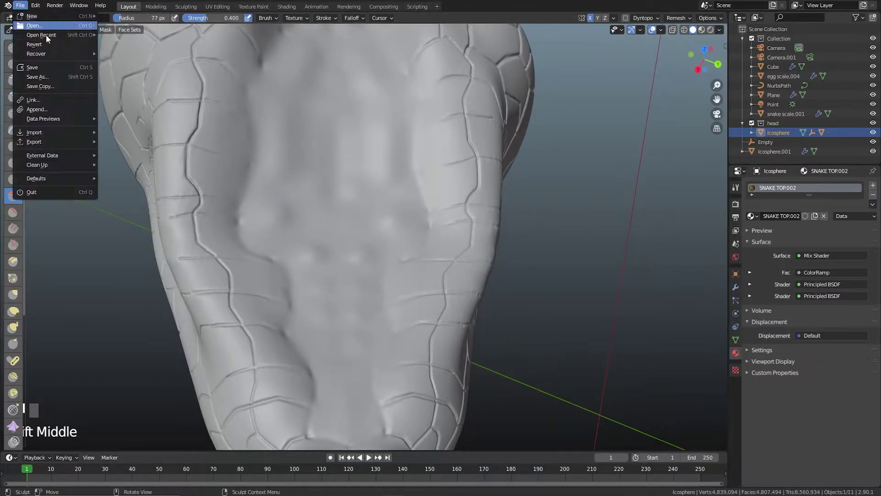
{"action": "left_click", "coordinate": [28, 30]}
{"action": "left_click", "coordinate": [40, 41]}
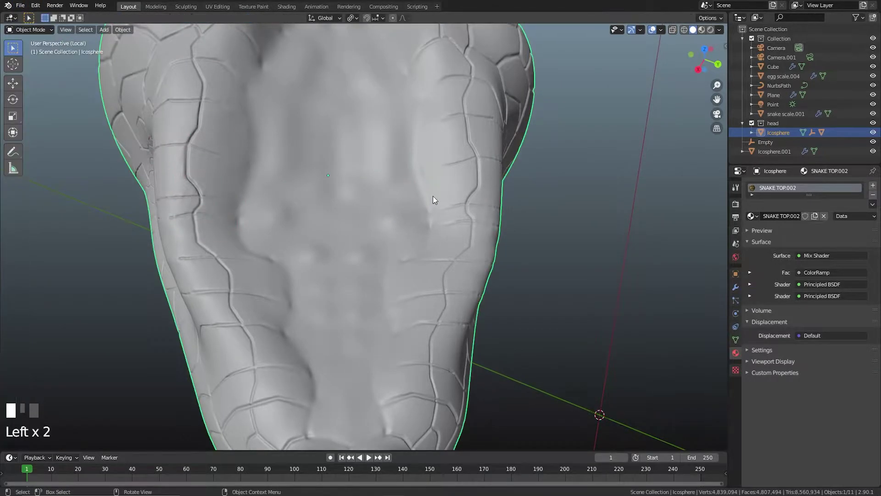
{"action": "key", "text": "KP_0"}
{"action": "left_click", "coordinate": [382, 210]}
{"action": "middle_click_drag", "start_coordinate": [382, 210], "coordinate": [415, 204], "text": "shift"}
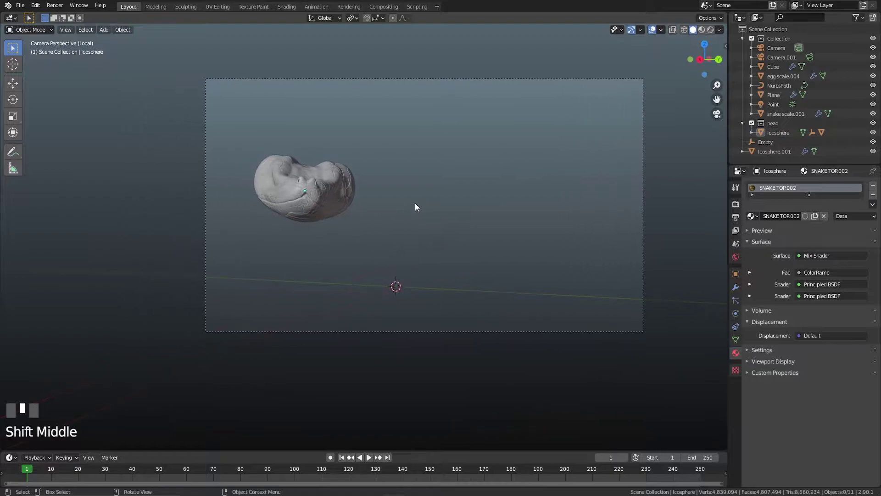
{"action": "scroll", "coordinate": [422, 202], "scroll_direction": "up", "scroll_amount": 3}
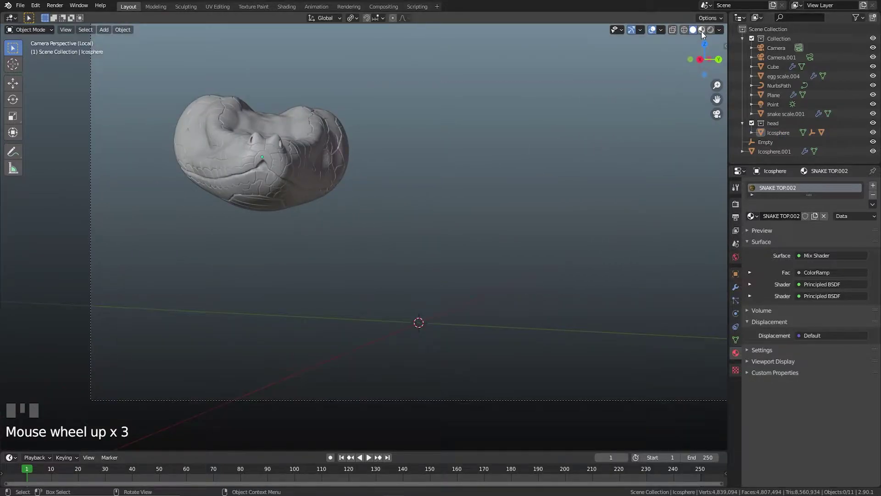
{"action": "left_click", "coordinate": [702, 30]}
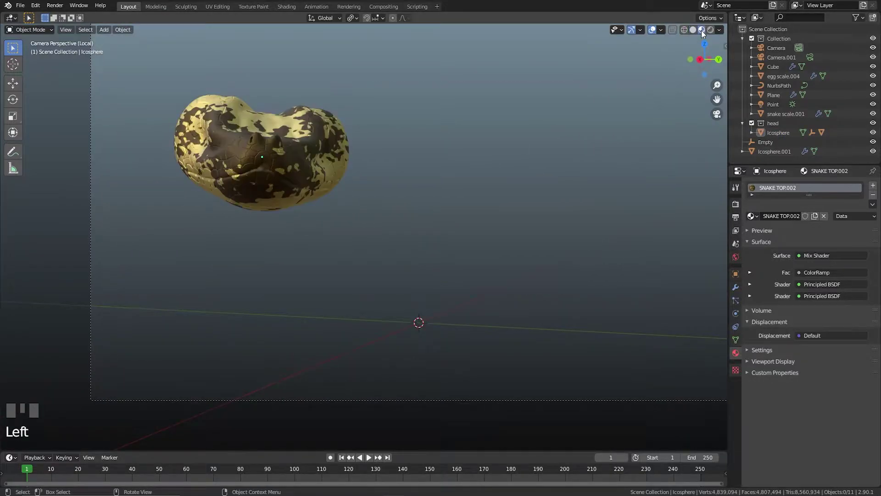
{"action": "scroll", "coordinate": [479, 155], "scroll_direction": "down", "scroll_amount": 3}
{"action": "scroll", "coordinate": [484, 158], "scroll_direction": "up", "scroll_amount": 3}
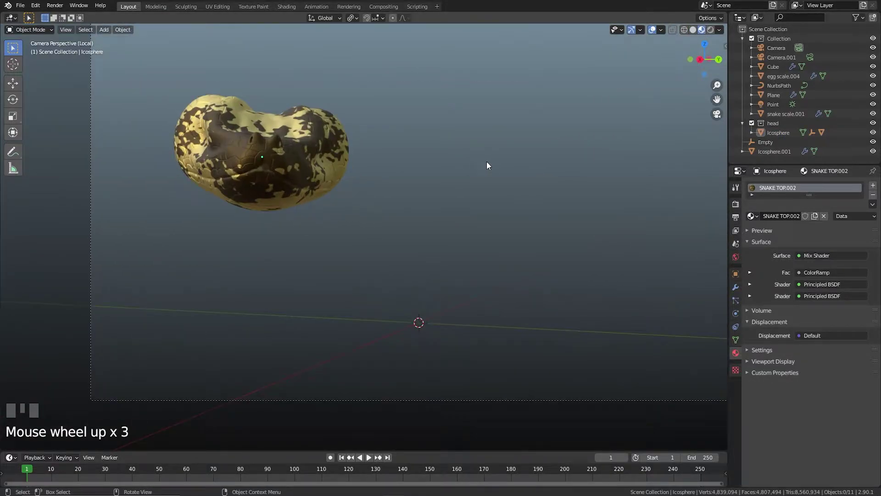
- Leave local view and show the whole scene through the camera in rendered shading
{"action": "key", "text": "KP_Divide"}
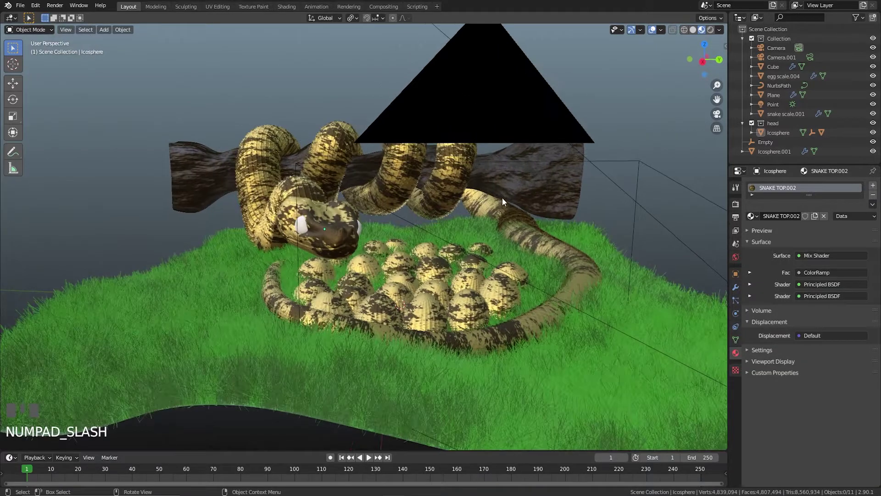
{"action": "key", "text": "KP_0"}
{"action": "mouse_move", "coordinate": [591, 111]}
{"action": "middle_mouse_down", "text": "shift"}
{"action": "mouse_move", "coordinate": [574, 131]}
{"action": "mouse_move", "coordinate": [528, 144]}
{"action": "middle_mouse_up", "text": "shift"}
{"action": "left_click", "coordinate": [710, 30]}
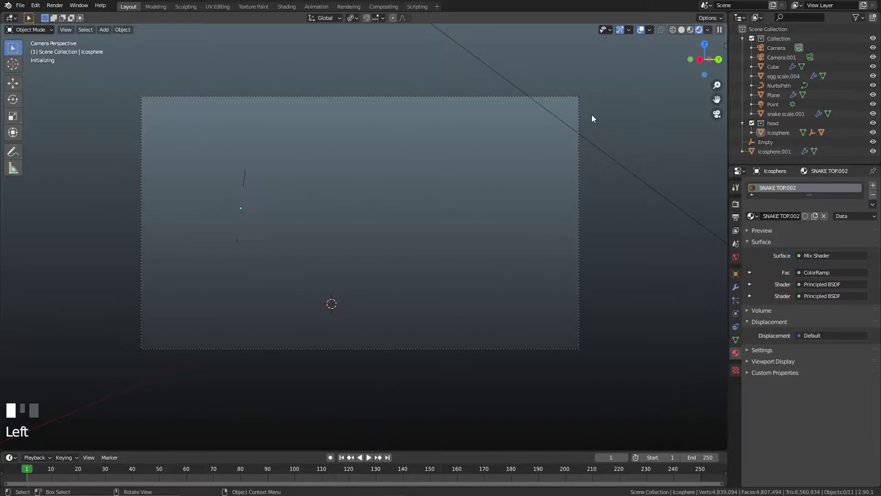
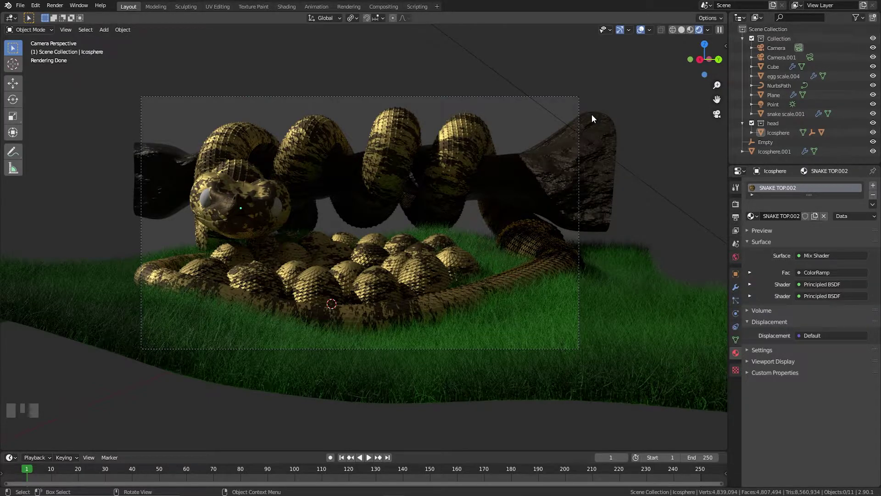
{"action": "mouse_move", "coordinate": [591, 115]}
{"action": "middle_mouse_down", "text": "shift"}
{"action": "mouse_move", "coordinate": [491, 210]}
{"action": "mouse_move", "coordinate": [237, 159]}
{"action": "middle_mouse_up", "text": "shift"}
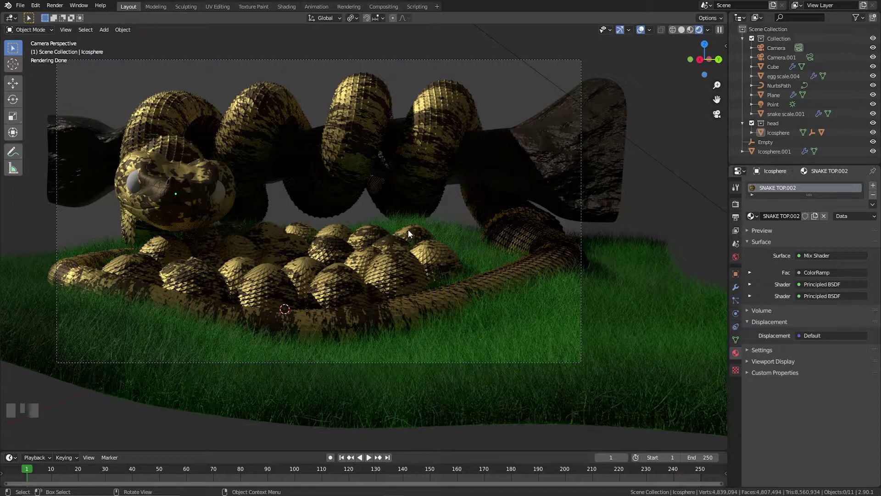
- Check the modifiers applied to the egg scales and deselect the object
{"action": "left_click", "coordinate": [426, 173]}
{"action": "left_click", "coordinate": [424, 255]}
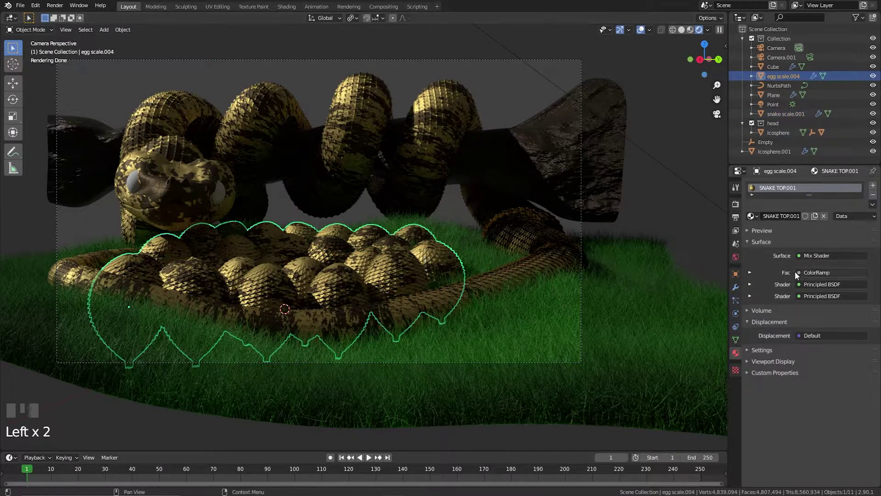
{"action": "left_click", "coordinate": [735, 287]}
{"action": "left_click", "coordinate": [681, 99]}
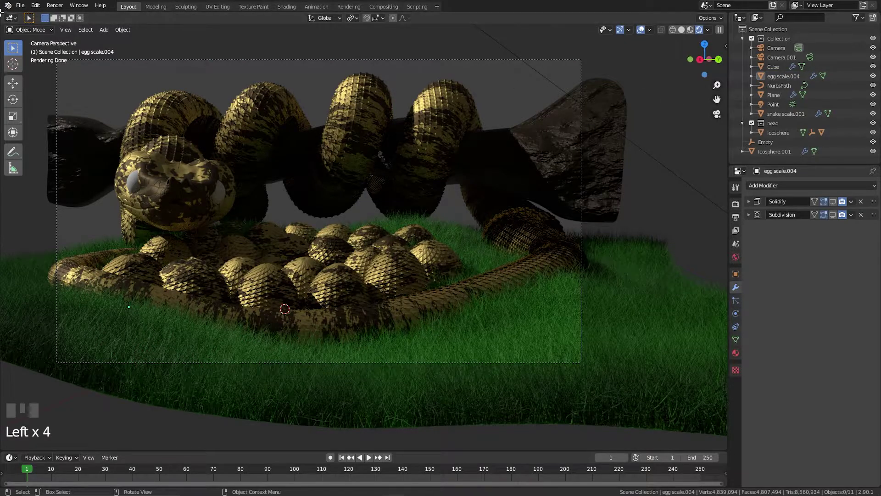
- Split the 3D viewport into two side-by-side views and select the point light above the scene in the solid-shaded one
{"action": "left_click_drag", "start_coordinate": [29, 17], "coordinate": [327, 21]}
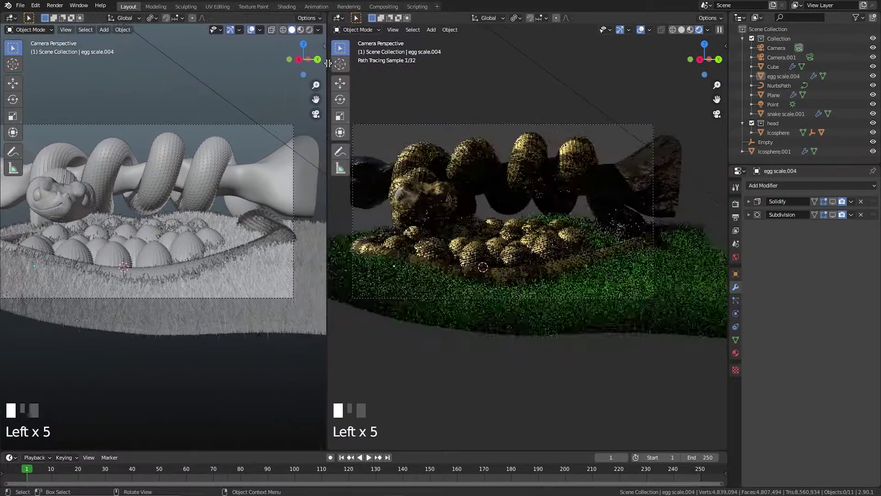
{"action": "scroll", "coordinate": [583, 246], "scroll_direction": "up", "scroll_amount": 2}
{"action": "middle_click_drag", "start_coordinate": [584, 246], "coordinate": [592, 240], "text": "shift"}
{"action": "middle_click_drag", "start_coordinate": [224, 222], "coordinate": [210, 203]}
{"action": "left_click", "coordinate": [166, 126]}
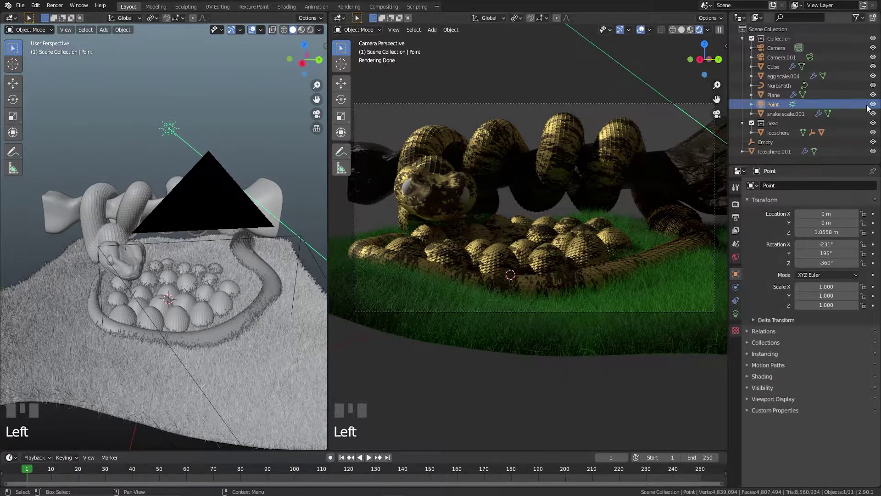
- Hide the point light and use a Sky Texture as the world background colour
{"action": "left_click", "coordinate": [873, 104]}
{"action": "middle_click_drag", "start_coordinate": [564, 203], "coordinate": [566, 208], "text": "shift"}
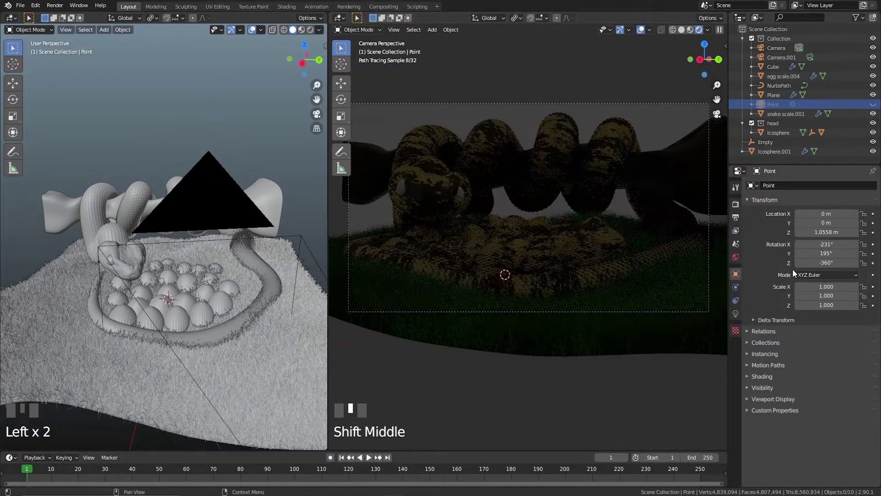
{"action": "left_click", "coordinate": [736, 258]}
{"action": "left_click", "coordinate": [799, 242]}
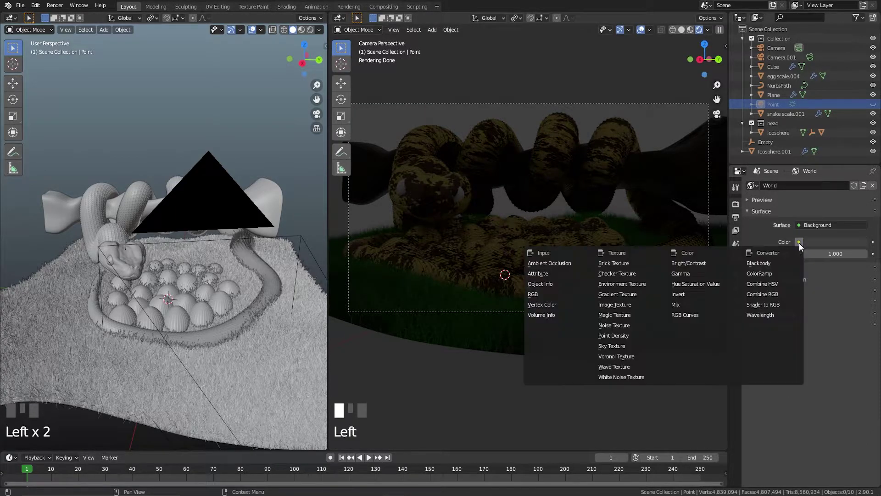
{"action": "left_click", "coordinate": [618, 346]}
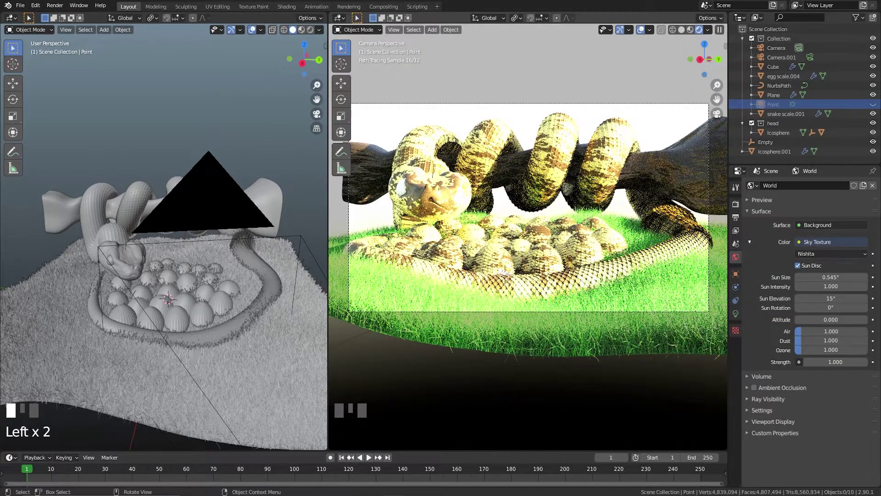
- Set the world background strength to 0.3 and the sky's sun intensity to 0.3
{"action": "left_click", "coordinate": [824, 361]}
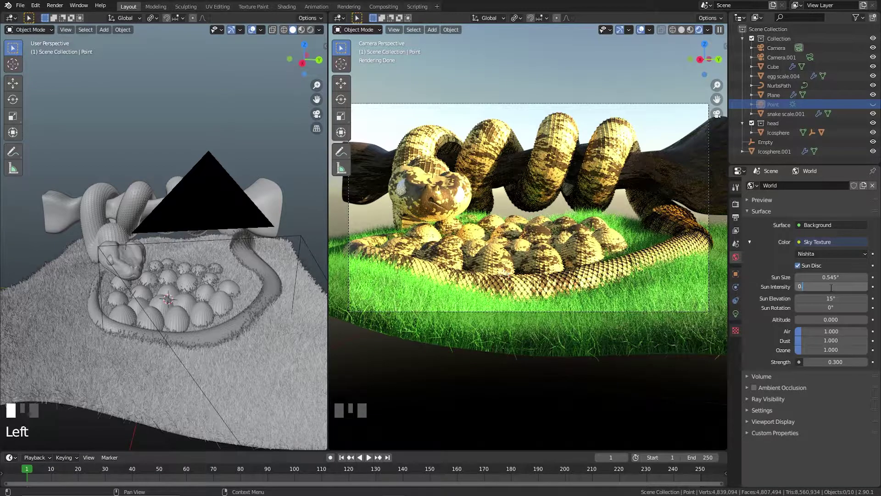
{"action": "key", "text": "Return"}
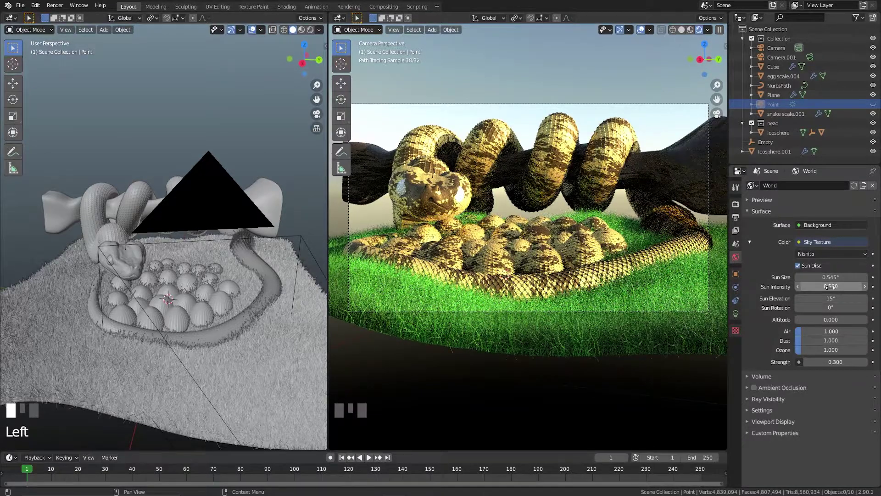
{"action": "left_click", "coordinate": [830, 287]}
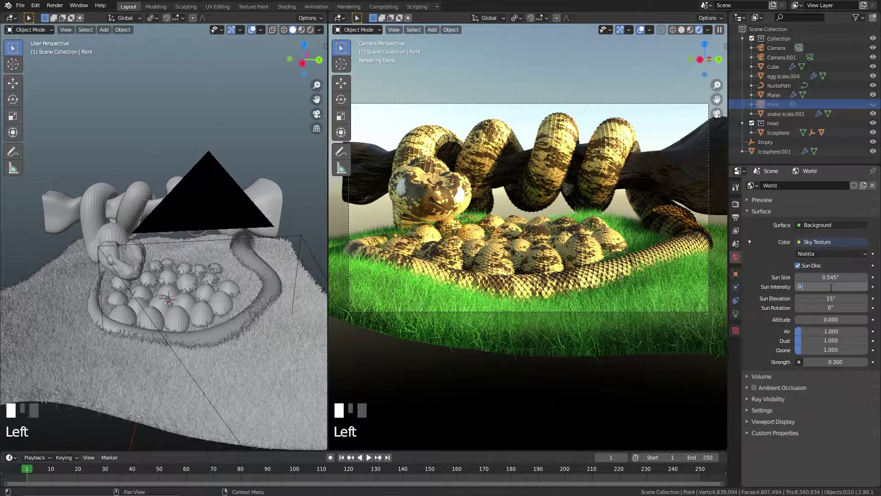
{"action": "key", "text": "Return"}
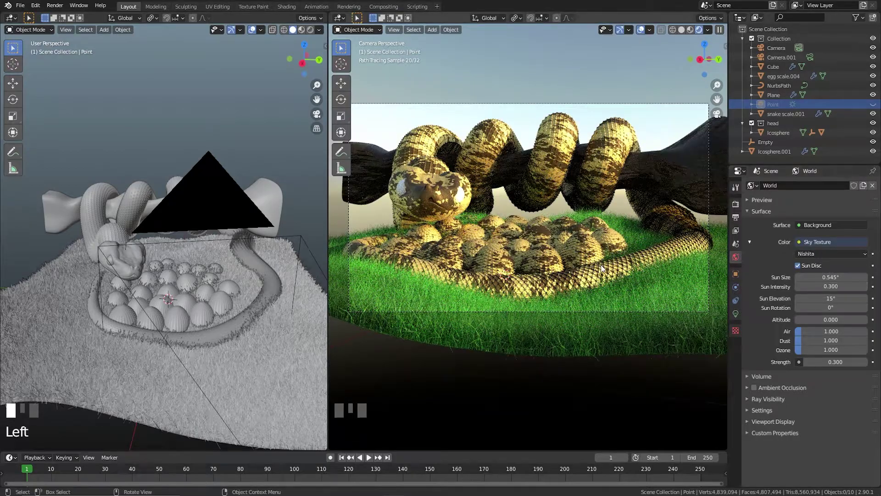
- Examine the sky lighting on the snake scene from the side and through the camera
{"action": "mouse_move", "coordinate": [614, 241]}
{"action": "middle_mouse_down", "text": "shift"}
{"action": "mouse_move", "coordinate": [588, 248]}
{"action": "mouse_move", "coordinate": [593, 222]}
{"action": "mouse_move", "coordinate": [602, 244]}
{"action": "mouse_move", "coordinate": [756, 291]}
{"action": "middle_mouse_up", "text": "shift"}
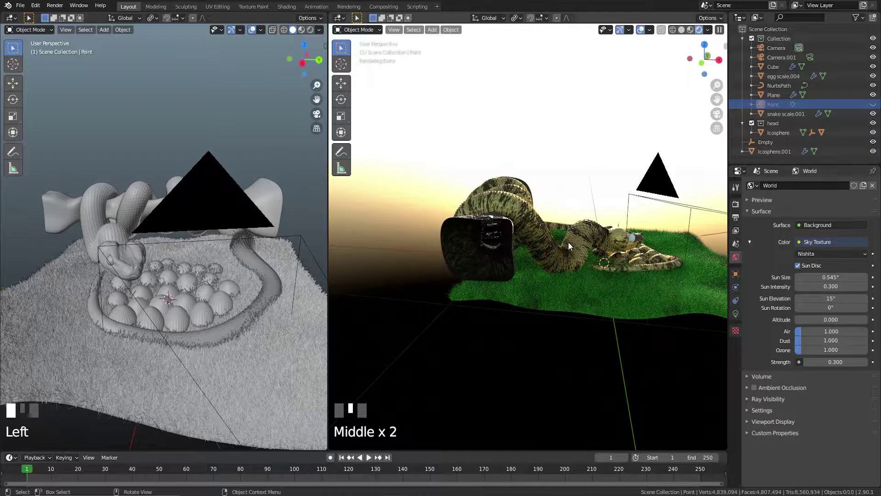
{"action": "key", "text": "Up"}
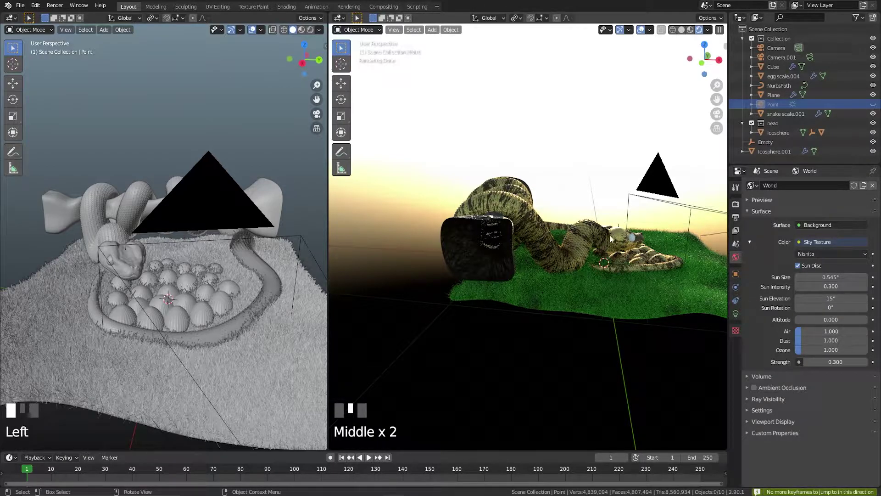
{"action": "middle_click_drag", "start_coordinate": [611, 239], "coordinate": [600, 238], "text": "shift"}
{"action": "key", "text": "KP_0"}
{"action": "scroll", "coordinate": [627, 241], "scroll_direction": "up", "scroll_amount": 2}
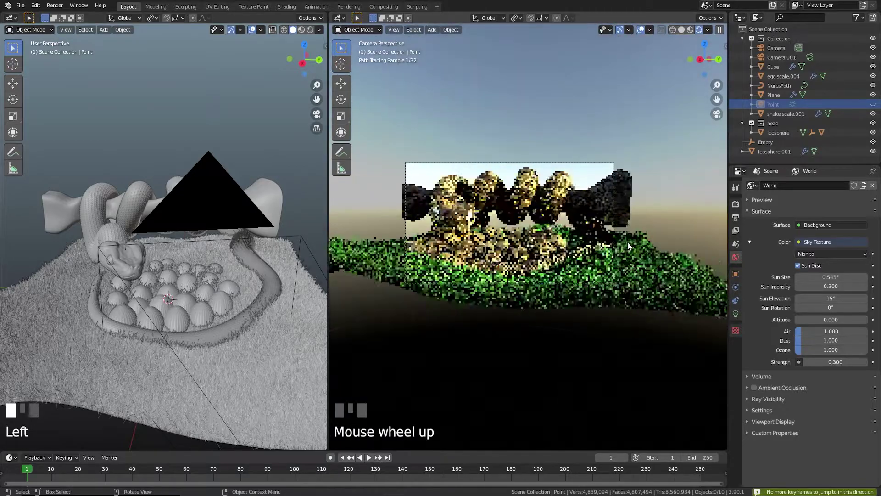
{"action": "scroll", "coordinate": [627, 241], "scroll_direction": "up", "scroll_amount": 1}
{"action": "middle_click_drag", "start_coordinate": [675, 255], "coordinate": [655, 255], "text": "shift"}
{"action": "scroll", "coordinate": [657, 258], "scroll_direction": "up", "scroll_amount": 1}
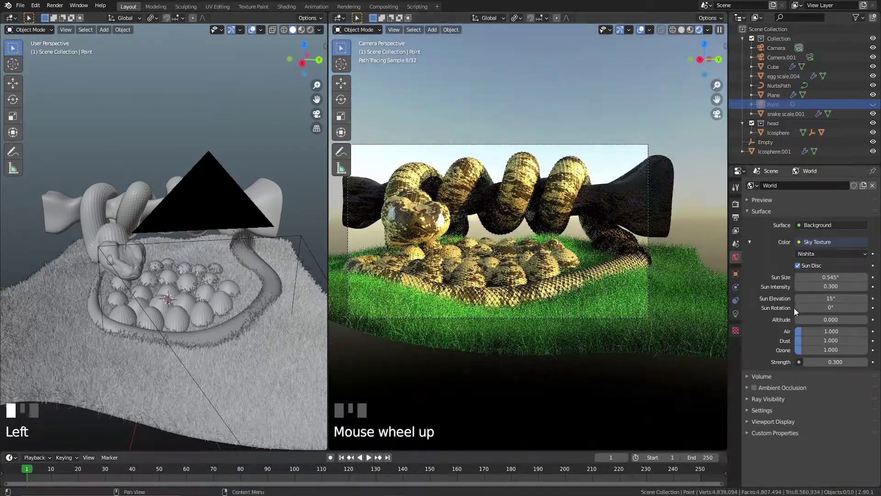
- Set the sky's altitude to 4.8 and its ozone to about 5.1, undoing a trial of a lower altitude
{"action": "left_click_drag", "start_coordinate": [812, 319], "coordinate": [854, 350]}
{"action": "key", "text": "ctrl+z"}
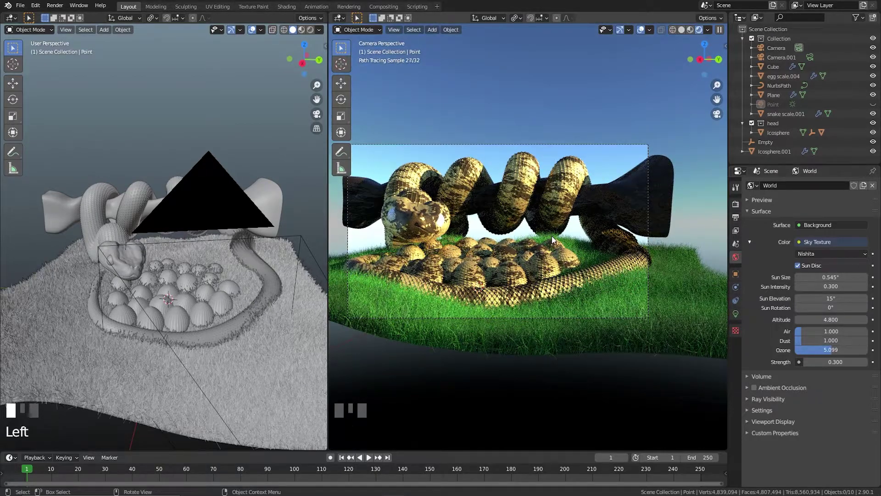
{"action": "scroll", "coordinate": [587, 238], "scroll_direction": "up", "scroll_amount": 1}
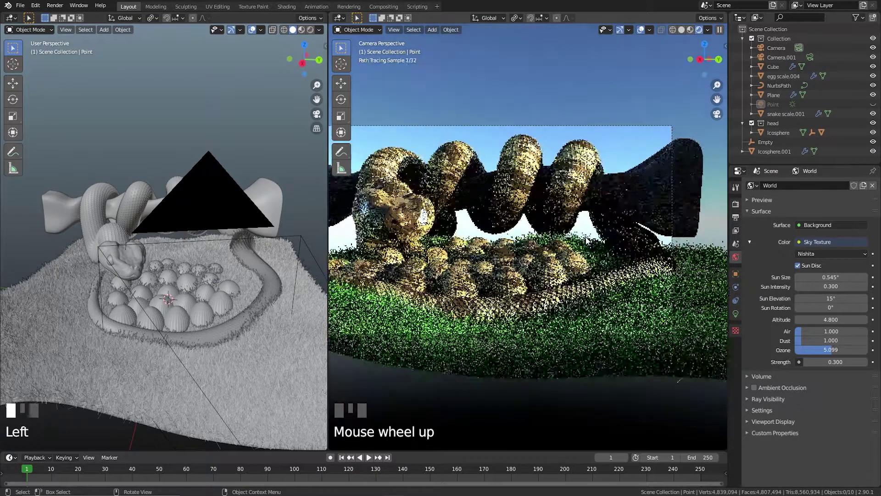
{"action": "left_click_drag", "start_coordinate": [819, 319], "coordinate": [801, 320]}
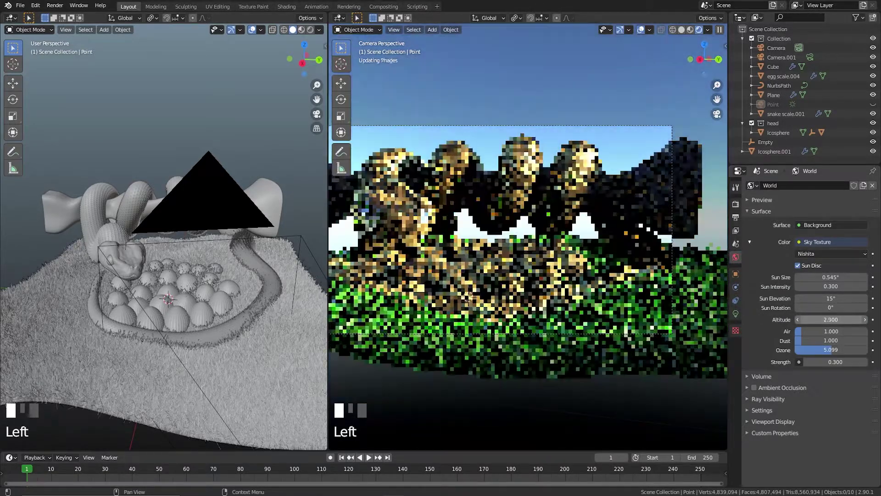
{"action": "key", "text": "ctrl+z"}
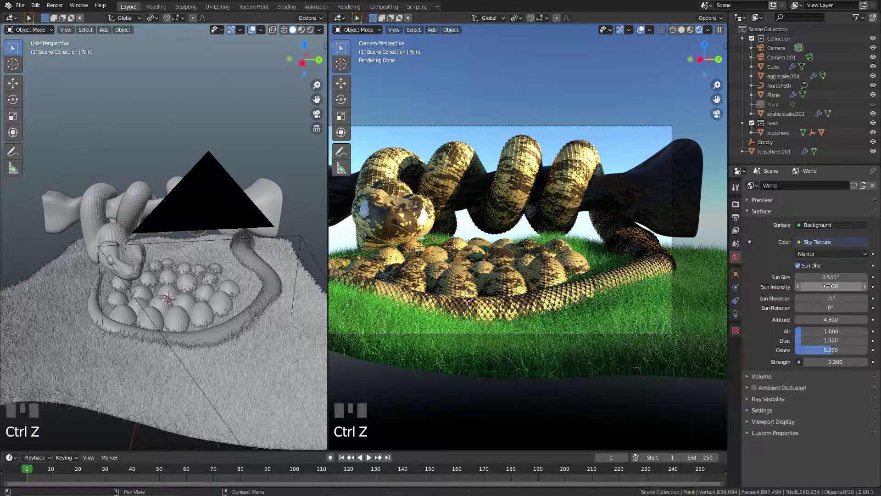
- Set the sky's sun size to 6.74° and check the sun disc before returning to the camera view
{"action": "mouse_move", "coordinate": [829, 276]}
{"action": "left_mouse_down"}
{"action": "mouse_move", "coordinate": [840, 277]}
{"action": "mouse_move", "coordinate": [803, 276]}
{"action": "mouse_move", "coordinate": [819, 277]}
{"action": "left_mouse_up"}
{"action": "middle_click_drag", "start_coordinate": [679, 380], "coordinate": [646, 241]}
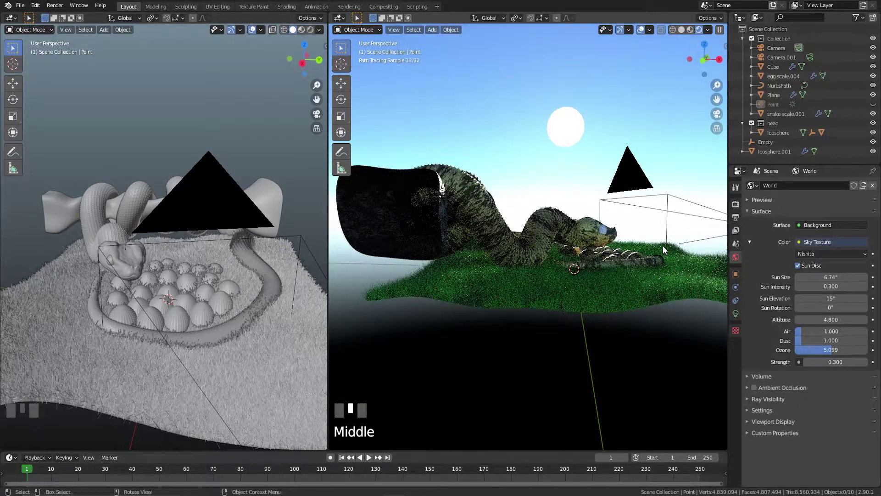
{"action": "key", "text": "KP_0"}
{"action": "scroll", "coordinate": [663, 246], "scroll_direction": "up", "scroll_amount": 3}
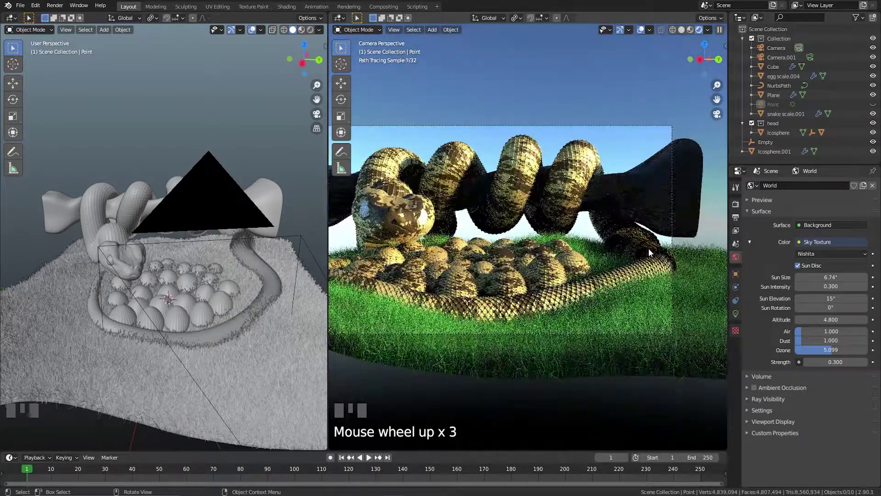
- Inspect the rendered snake coils, eggs, grass and branch up close through the camera
{"action": "scroll", "coordinate": [648, 249], "scroll_direction": "down", "scroll_amount": 1}
{"action": "middle_click_drag", "start_coordinate": [649, 249], "coordinate": [681, 280], "text": "shift"}
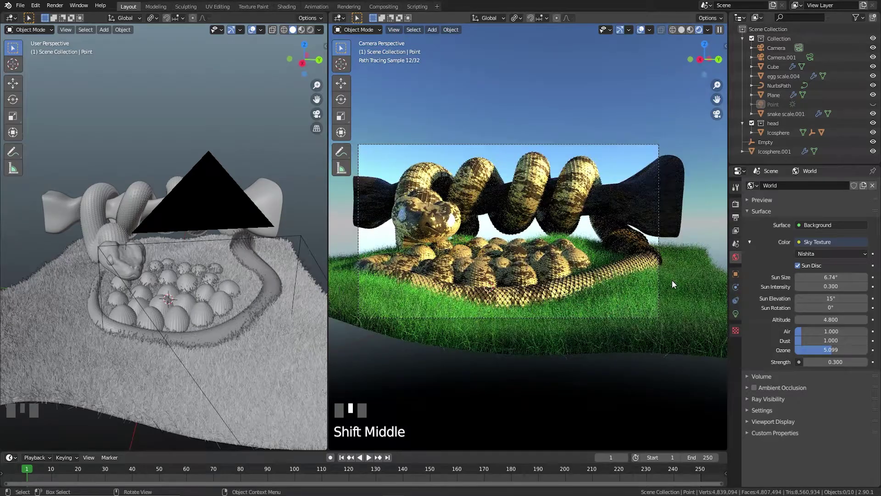
{"action": "scroll", "coordinate": [594, 276], "scroll_direction": "up", "scroll_amount": 3}
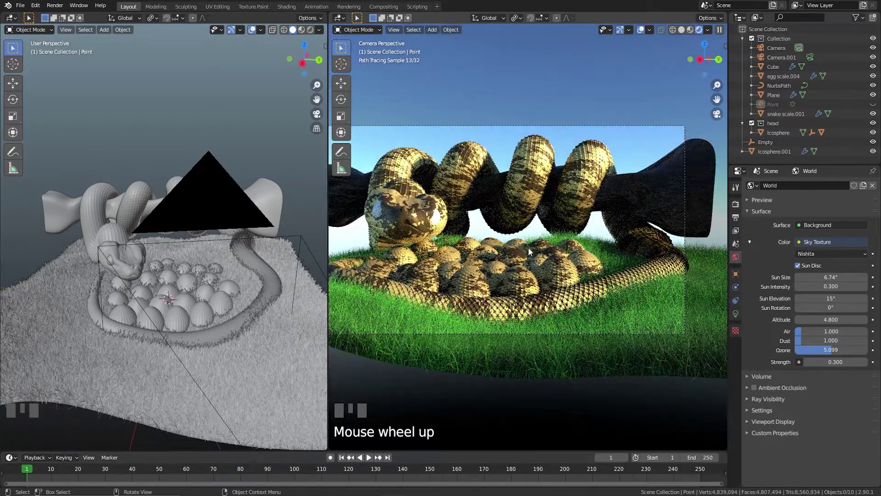
{"action": "middle_click_drag", "start_coordinate": [539, 267], "coordinate": [532, 218], "text": "shift"}
{"action": "scroll", "coordinate": [470, 236], "scroll_direction": "up", "scroll_amount": 1}
{"action": "scroll", "coordinate": [473, 234], "scroll_direction": "down", "scroll_amount": 1}
{"action": "scroll", "coordinate": [532, 219], "scroll_direction": "down", "scroll_amount": 3}
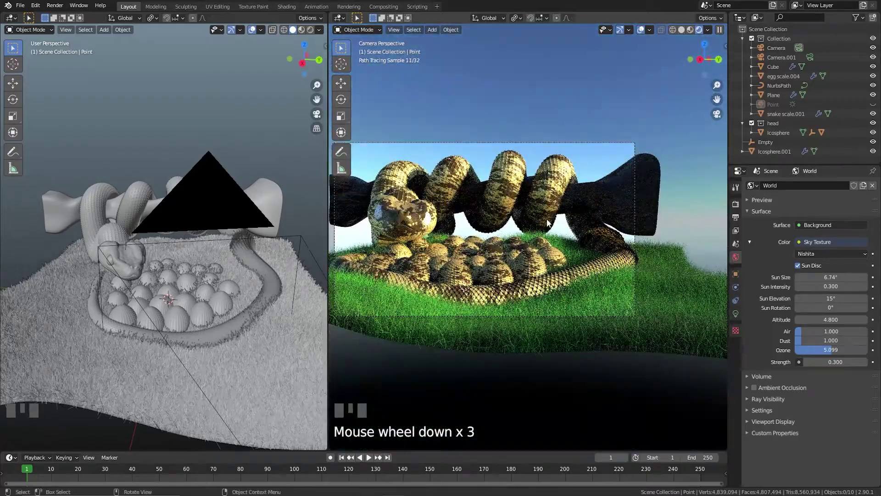
{"action": "scroll", "coordinate": [498, 215], "scroll_direction": "up", "scroll_amount": 1}
{"action": "scroll", "coordinate": [527, 197], "scroll_direction": "up", "scroll_amount": 3}
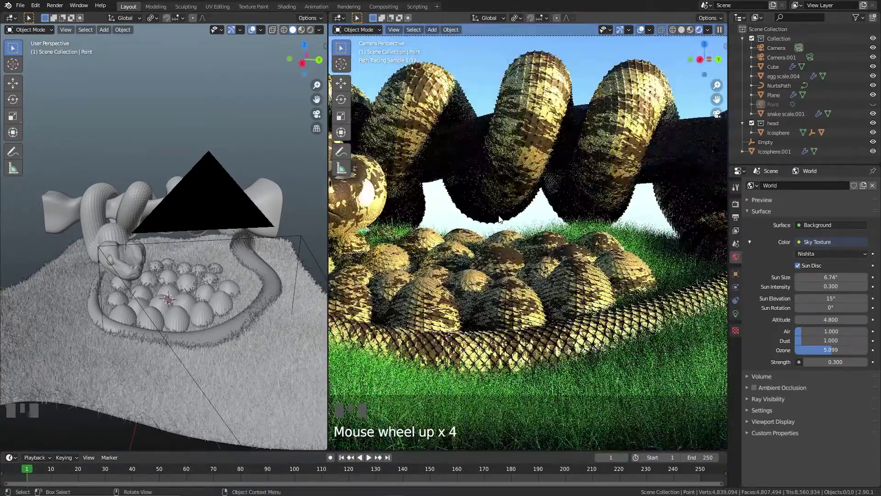
{"action": "middle_click_drag", "start_coordinate": [546, 183], "coordinate": [547, 217], "text": "shift"}
{"action": "scroll", "coordinate": [547, 218], "scroll_direction": "up", "scroll_amount": 2}
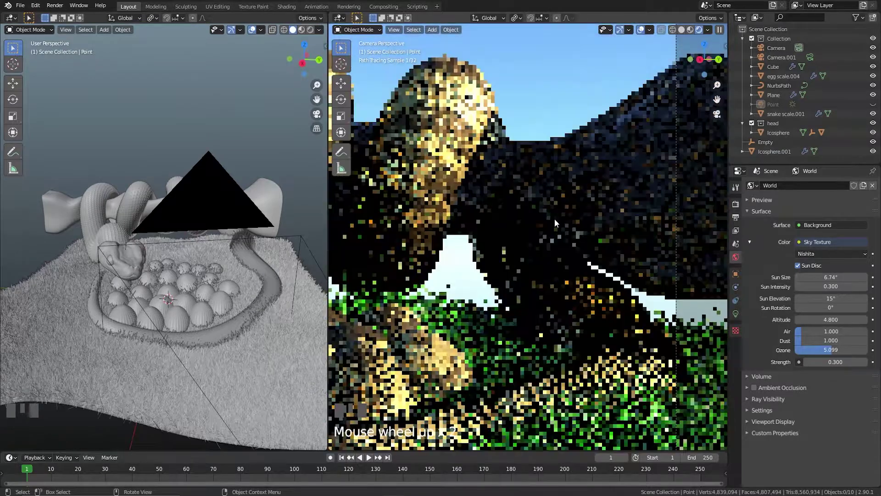
- Set the roughness of the branch's material to 0.465
{"action": "left_click", "coordinate": [594, 190]}
{"action": "scroll", "coordinate": [599, 255], "scroll_direction": "down", "scroll_amount": 4}
{"action": "scroll", "coordinate": [597, 255], "scroll_direction": "up", "scroll_amount": 1}
{"action": "scroll", "coordinate": [596, 256], "scroll_direction": "up", "scroll_amount": 1}
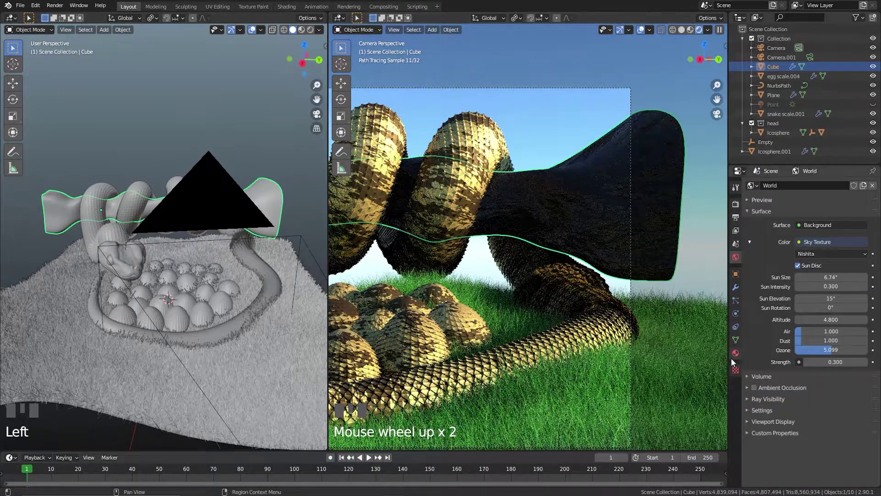
{"action": "left_click", "coordinate": [734, 354]}
{"action": "left_click_drag", "start_coordinate": [836, 362], "coordinate": [805, 362]}
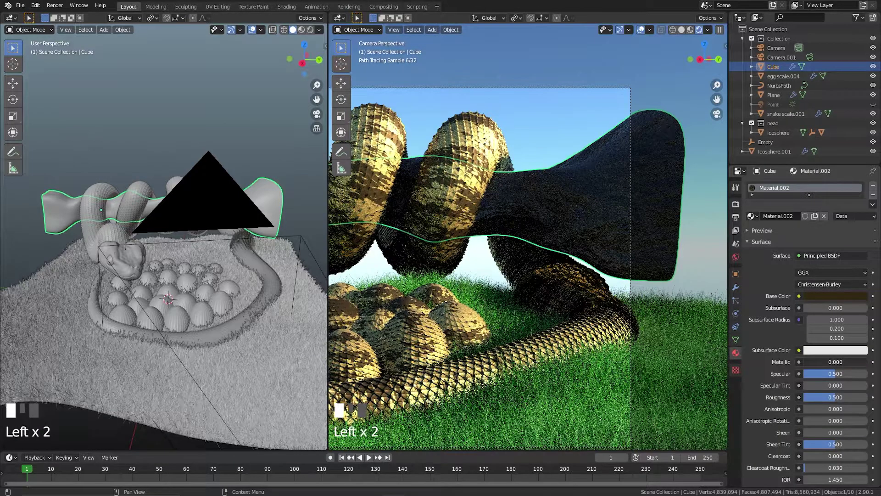
{"action": "mouse_move", "coordinate": [835, 397]}
{"action": "left_mouse_down"}
{"action": "mouse_move", "coordinate": [806, 397]}
{"action": "mouse_move", "coordinate": [831, 397]}
{"action": "left_mouse_up"}
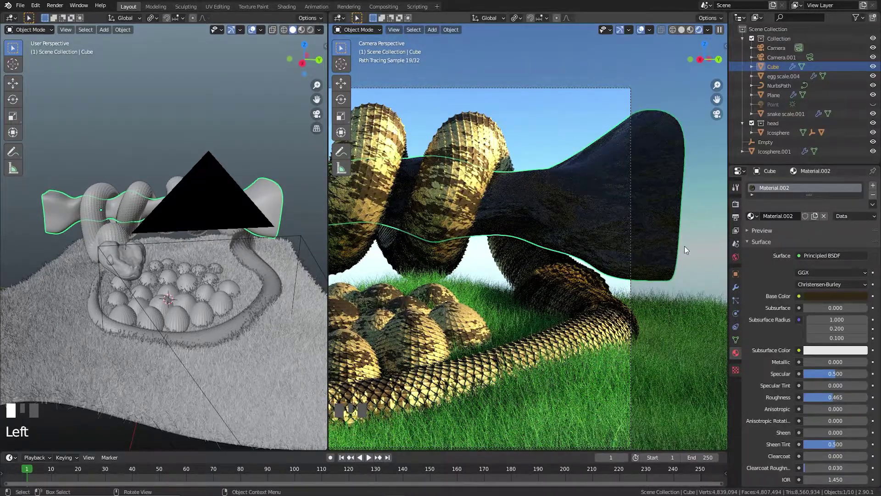
- Lighten the branch's base colour to a brown with hue 0.103, saturation 0.819 and value 0.380
{"action": "left_click", "coordinate": [827, 298]}
{"action": "mouse_move", "coordinate": [861, 212]}
{"action": "left_mouse_down"}
{"action": "mouse_move", "coordinate": [861, 203]}
{"action": "mouse_move", "coordinate": [861, 219]}
{"action": "left_mouse_up"}
{"action": "left_click", "coordinate": [804, 218]}
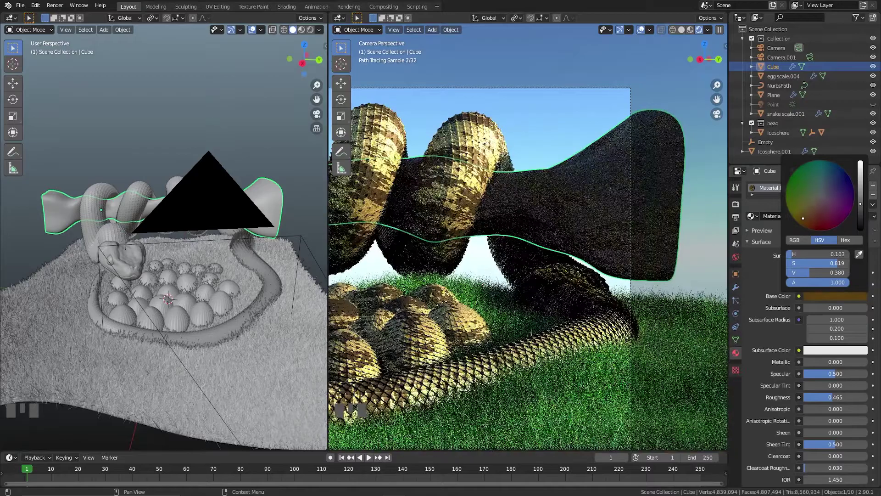
{"action": "left_click", "coordinate": [586, 153]}
{"action": "scroll", "coordinate": [576, 187], "scroll_direction": "down", "scroll_amount": 4}
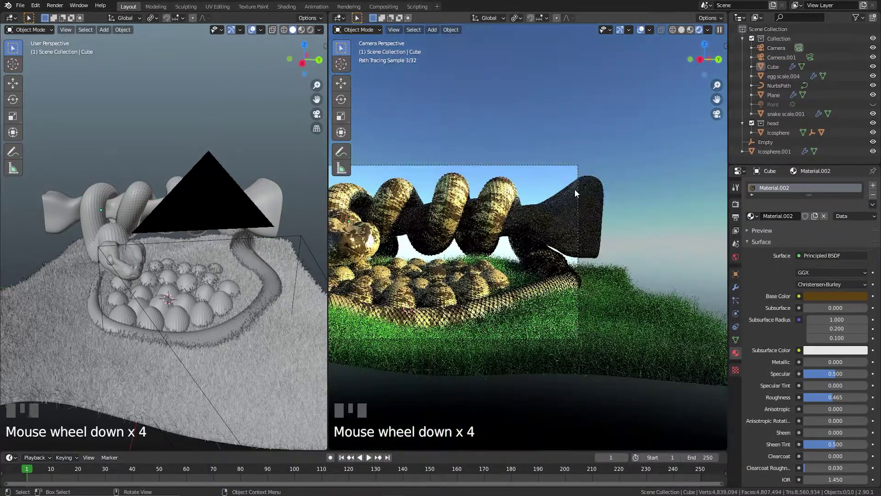
{"action": "scroll", "coordinate": [571, 206], "scroll_direction": "up", "scroll_amount": 2}
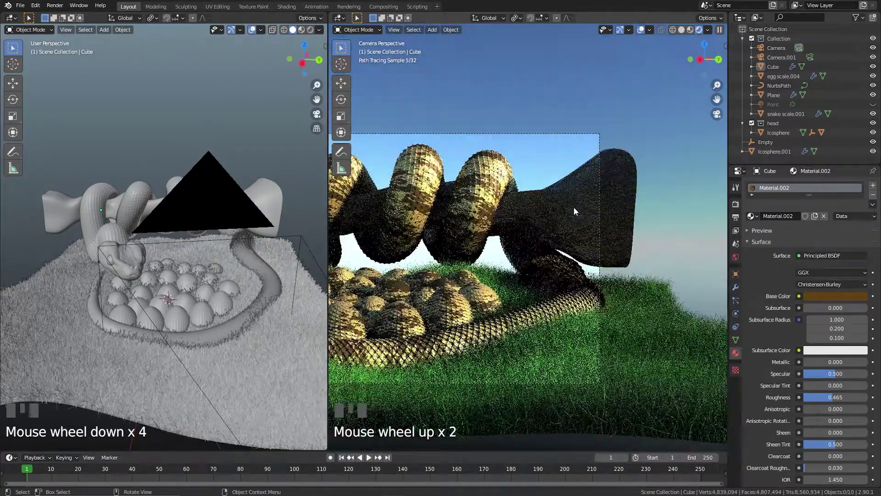
- Reduce the saturation of the branch's brown base colour to 0.600 with hue 0.102, and check the whole scene
{"action": "left_click", "coordinate": [573, 208]}
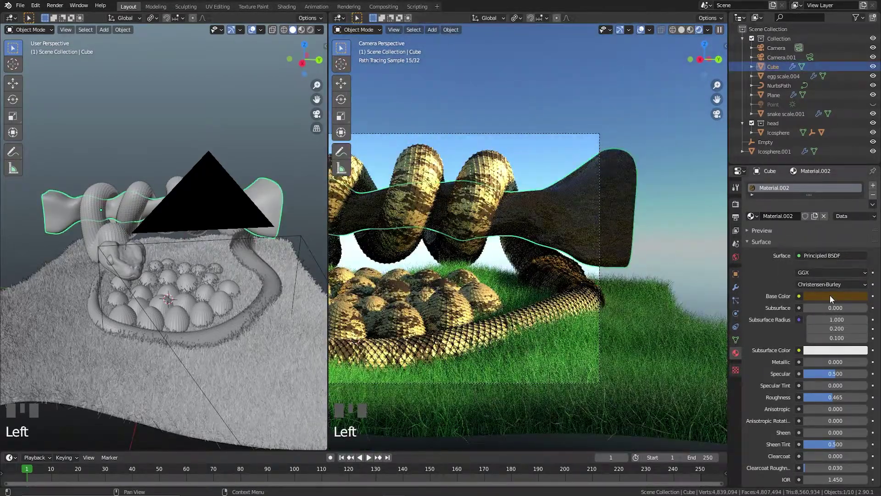
{"action": "left_click", "coordinate": [830, 295]}
{"action": "left_click_drag", "start_coordinate": [814, 222], "coordinate": [804, 213]}
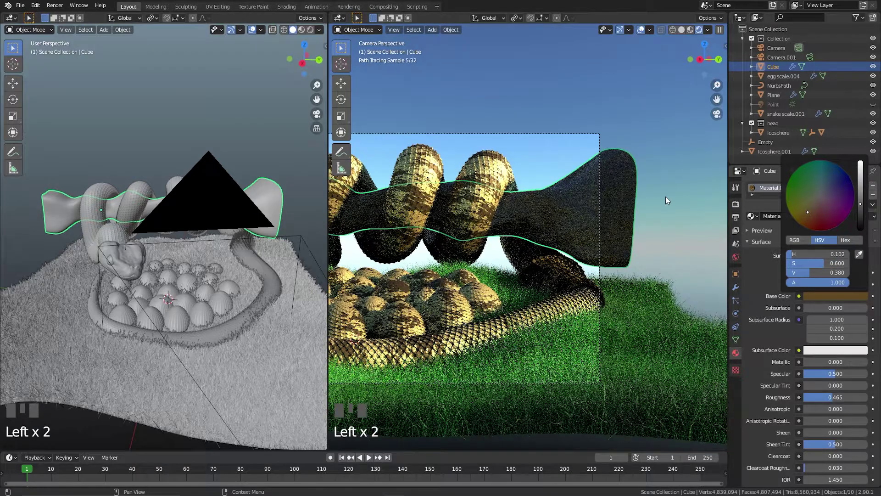
{"action": "left_click", "coordinate": [666, 196]}
{"action": "left_click", "coordinate": [656, 132]}
{"action": "scroll", "coordinate": [619, 189], "scroll_direction": "down", "scroll_amount": 3}
{"action": "middle_click_drag", "start_coordinate": [618, 189], "coordinate": [593, 213], "text": "shift"}
{"action": "scroll", "coordinate": [576, 221], "scroll_direction": "up", "scroll_amount": 2}
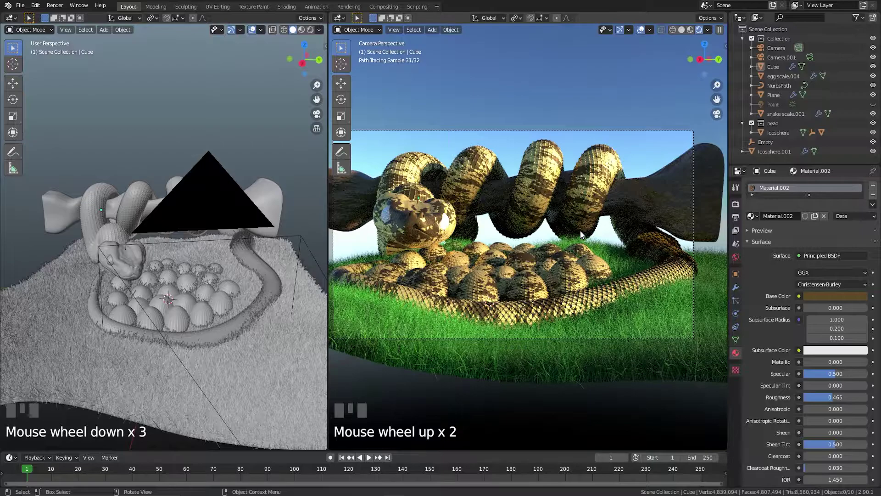
{"action": "scroll", "coordinate": [544, 241], "scroll_direction": "down", "scroll_amount": 1}
{"action": "middle_click_drag", "start_coordinate": [544, 241], "coordinate": [551, 246], "text": "shift"}
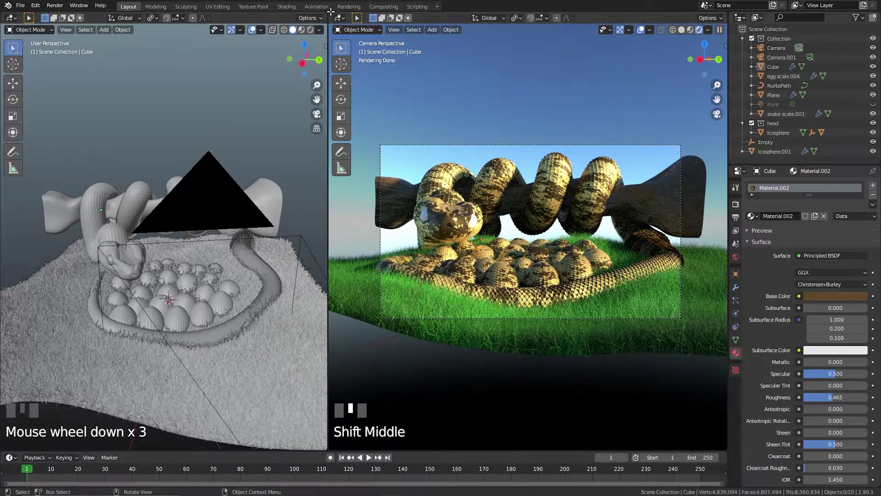
- Join the two 3D viewports into one, keeping the solid-shaded view, and frame the snake's head
{"action": "left_click_drag", "start_coordinate": [326, 12], "coordinate": [408, 193]}
{"action": "middle_click_drag", "start_coordinate": [408, 194], "coordinate": [429, 222]}
{"action": "scroll", "coordinate": [358, 213], "scroll_direction": "up", "scroll_amount": 2}
- Select the snake's eye spheres and snap the 3D cursor to the selection
{"action": "left_click", "coordinate": [337, 194]}
{"action": "key", "text": "Tab"}
{"action": "scroll", "coordinate": [258, 197], "scroll_direction": "up", "scroll_amount": 2}
{"action": "scroll", "coordinate": [314, 196], "scroll_direction": "down", "scroll_amount": 3}
{"action": "key", "text": "Tab"}
{"action": "scroll", "coordinate": [359, 204], "scroll_direction": "down", "scroll_amount": 4}
{"action": "scroll", "coordinate": [420, 219], "scroll_direction": "up", "scroll_amount": 1}
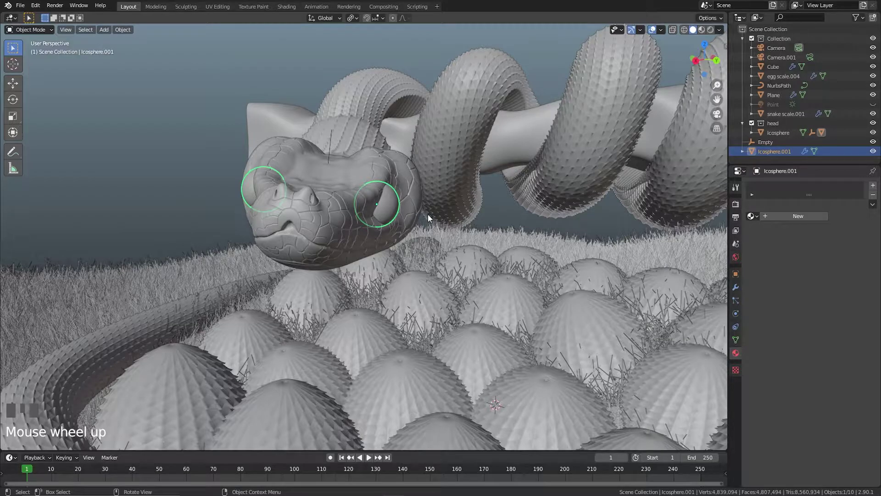
{"action": "key", "text": "shift+s"}
{"action": "left_click", "coordinate": [427, 264]}
- Add a UV sphere at the 3D cursor on the snake's eye and scale it to 0.024
{"action": "mouse_move", "coordinate": [384, 204]}
{"action": "middle_mouse_down"}
{"action": "mouse_move", "coordinate": [400, 215]}
{"action": "mouse_move", "coordinate": [385, 222]}
{"action": "middle_mouse_up"}
{"action": "scroll", "coordinate": [358, 216], "scroll_direction": "up", "scroll_amount": 1}
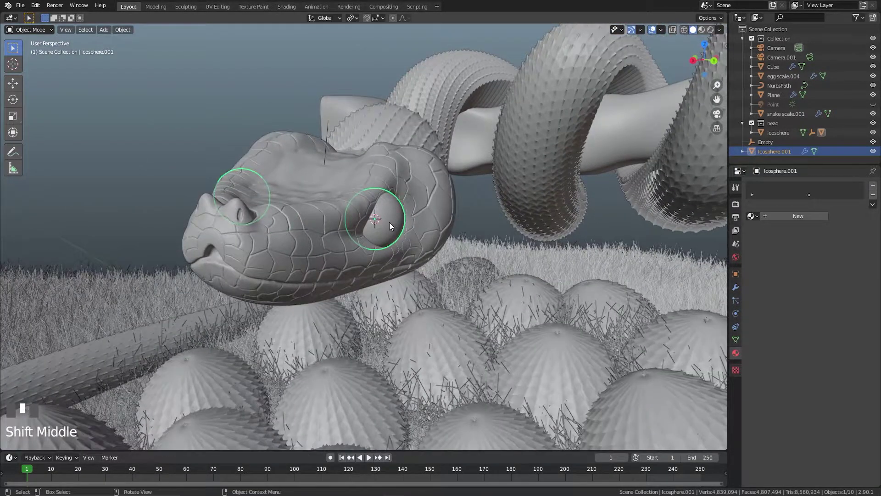
{"action": "key", "text": "shift+a"}
{"action": "mouse_move", "coordinate": [389, 222]}
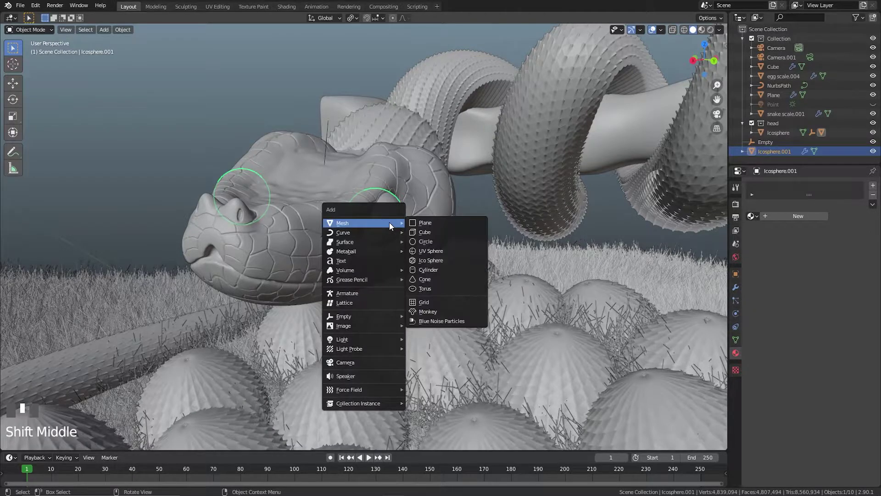
{"action": "left_click", "coordinate": [439, 251]}
{"action": "key", "text": "s"}
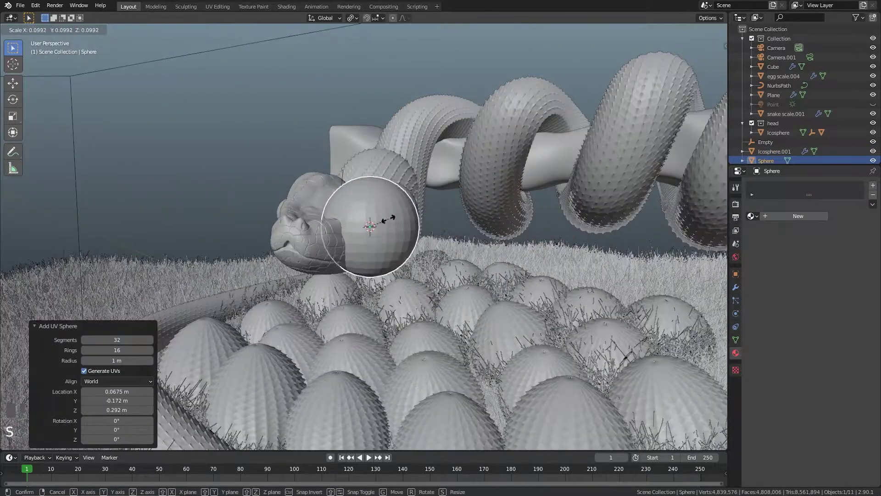
{"action": "left_click", "coordinate": [374, 224]}
{"action": "scroll", "coordinate": [412, 234], "scroll_direction": "up", "scroll_amount": 4}
{"action": "mouse_move", "coordinate": [412, 234]}
{"action": "middle_mouse_down", "text": "shift"}
{"action": "mouse_move", "coordinate": [426, 235]}
{"action": "mouse_move", "coordinate": [417, 244]}
{"action": "middle_mouse_up", "text": "shift"}
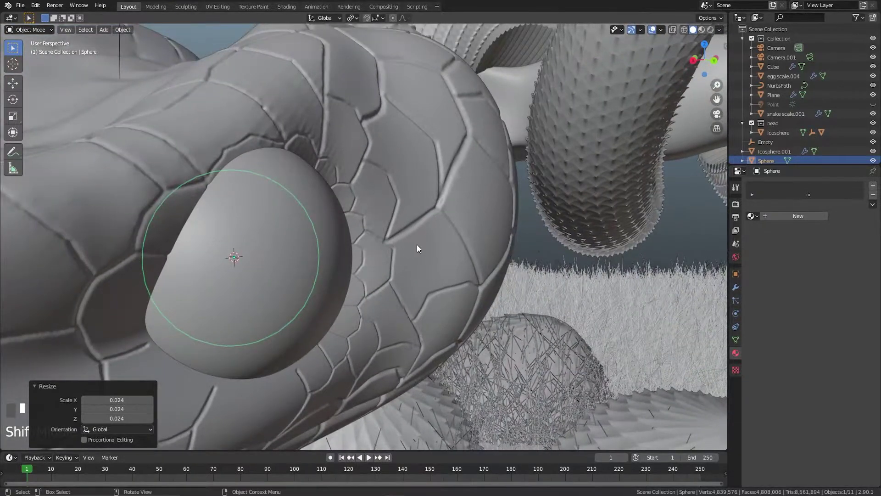
- Enlarge the new eye sphere by a factor of about 1.4 so it fills the snake's eye socket
{"action": "scroll", "coordinate": [410, 245], "scroll_direction": "down", "scroll_amount": 4}
{"action": "key", "text": "s"}
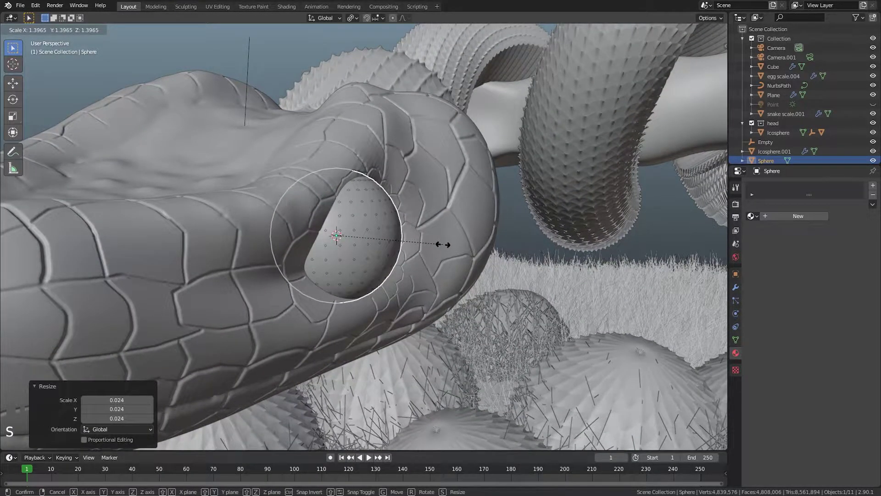
{"action": "left_click", "coordinate": [444, 248]}
{"action": "scroll", "coordinate": [403, 236], "scroll_direction": "down", "scroll_amount": 3}
{"action": "scroll", "coordinate": [404, 236], "scroll_direction": "up", "scroll_amount": 3}
- Give the new eye sphere a Subdivision Surface modifier with 3 levels for both viewport and render
{"action": "left_click", "coordinate": [736, 287]}
{"action": "left_click", "coordinate": [781, 185]}
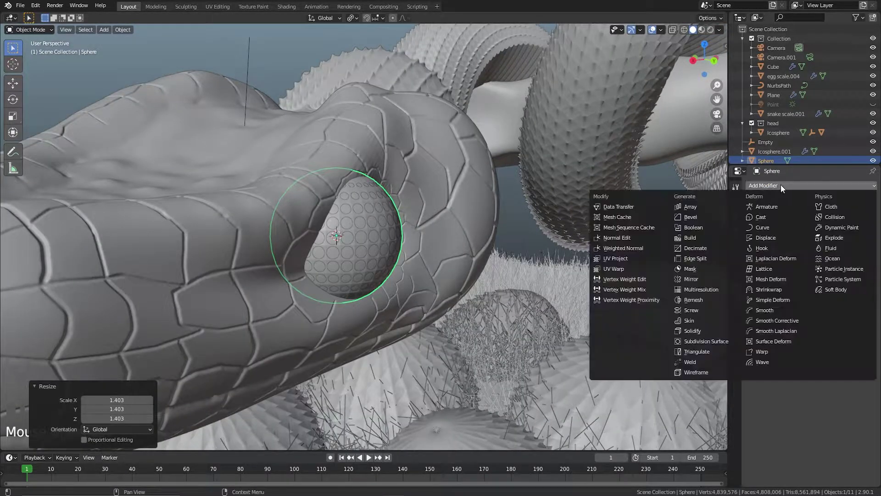
{"action": "left_click", "coordinate": [709, 341]}
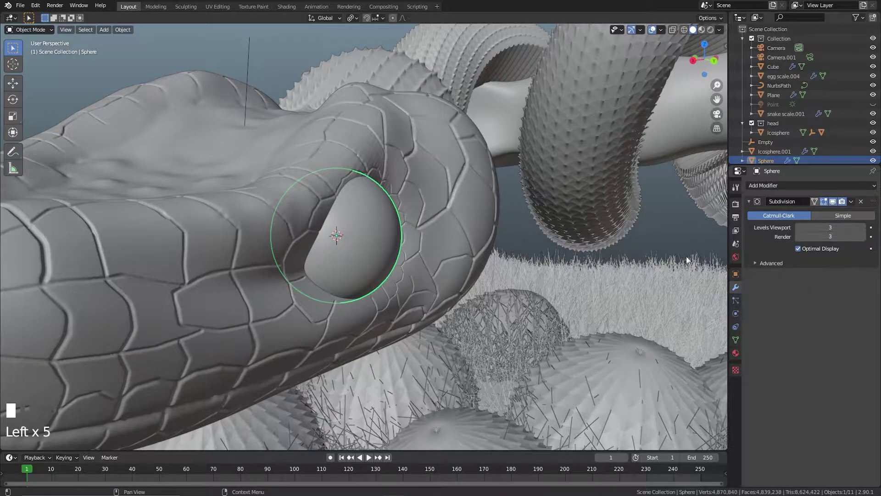
{"action": "right_click", "coordinate": [374, 225]}
- Delete the old icosphere eyes from the snake's head
{"action": "scroll", "coordinate": [374, 225], "scroll_direction": "down", "scroll_amount": 2}
{"action": "middle_click_drag", "start_coordinate": [374, 226], "coordinate": [344, 230]}
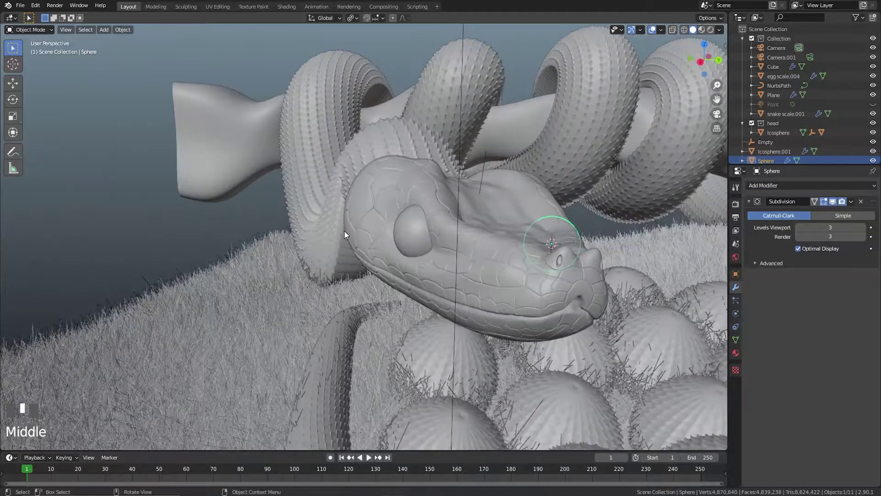
{"action": "left_click", "coordinate": [419, 238]}
{"action": "key", "text": "Delete"}
- Add a Mirror modifier on the X axis to the new eye sphere, using the Empty as the mirror object
{"action": "mouse_move", "coordinate": [420, 238]}
{"action": "middle_mouse_down"}
{"action": "mouse_move", "coordinate": [489, 266]}
{"action": "mouse_move", "coordinate": [409, 252]}
{"action": "middle_mouse_up"}
{"action": "left_click", "coordinate": [415, 252]}
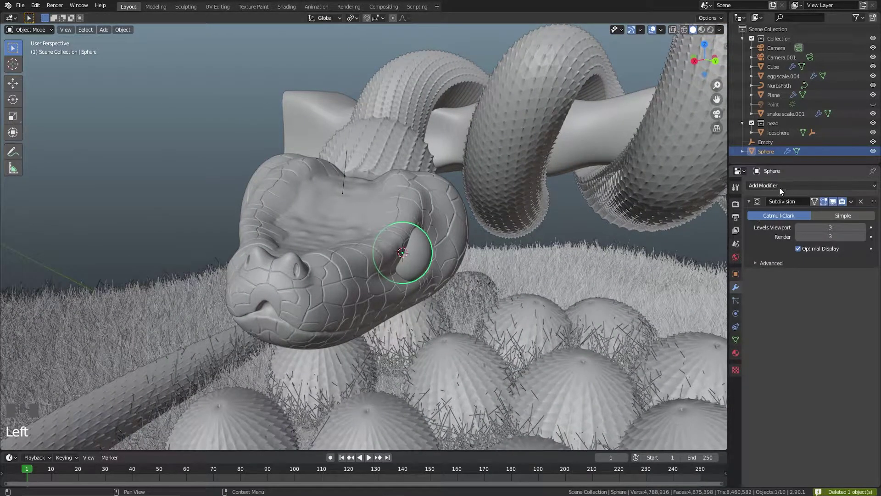
{"action": "left_click", "coordinate": [779, 187]}
{"action": "left_click", "coordinate": [700, 279]}
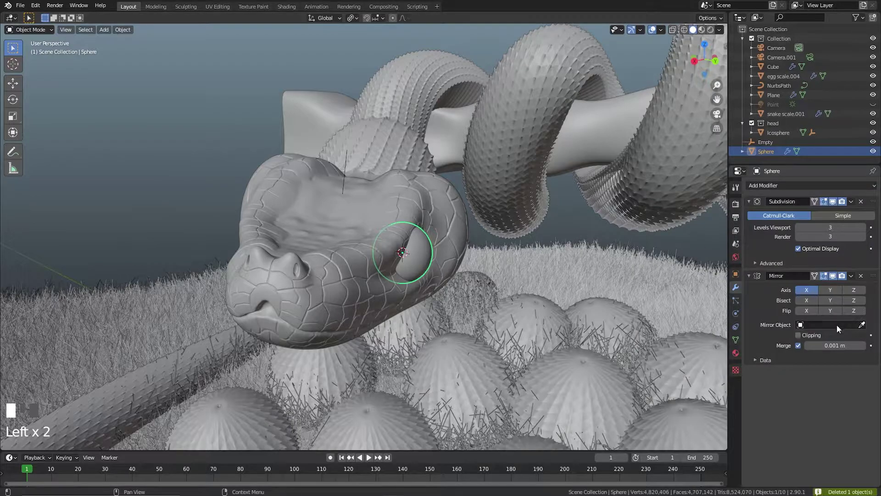
{"action": "left_click", "coordinate": [862, 324]}
{"action": "left_click", "coordinate": [348, 159]}
{"action": "middle_click_drag", "start_coordinate": [346, 158], "coordinate": [428, 234]}
{"action": "key", "text": "Tab"}
{"action": "scroll", "coordinate": [429, 234], "scroll_direction": "up", "scroll_amount": 3}
{"action": "key", "text": "Tab"}
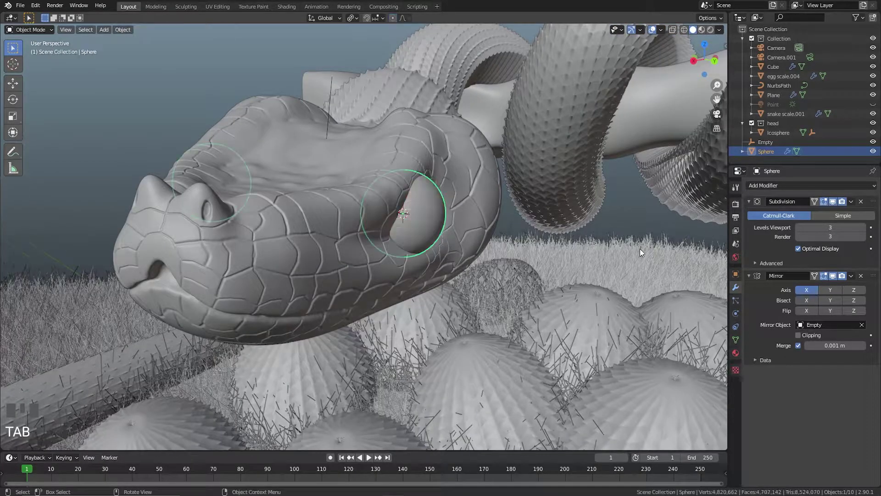
- Create a material for the eye sphere, then add a second material slot with a new material named PUPIL
{"action": "left_click", "coordinate": [736, 353]}
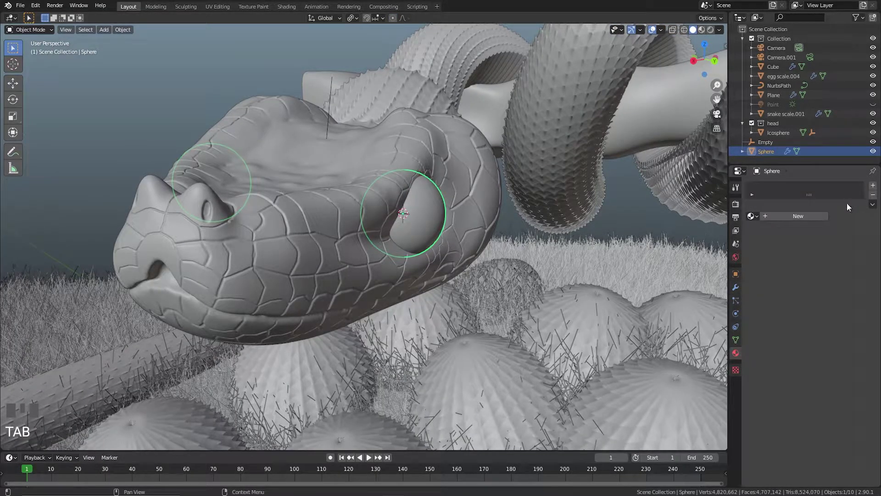
{"action": "left_click", "coordinate": [806, 214]}
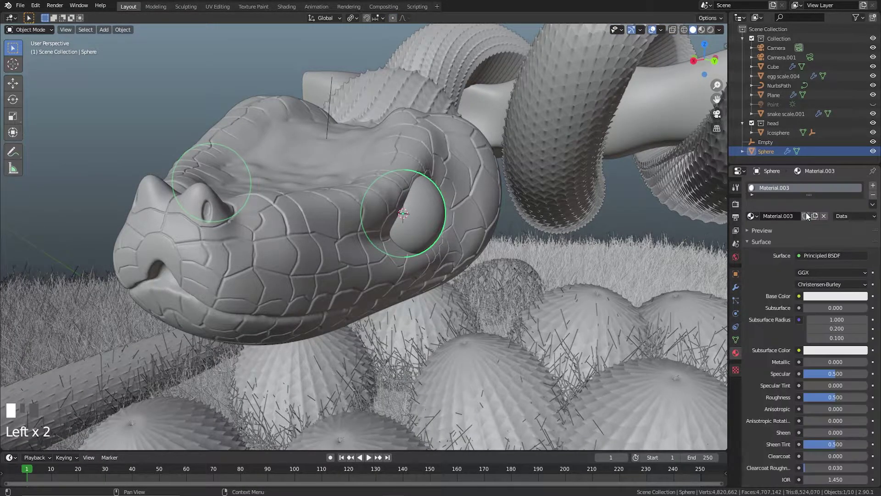
{"action": "left_click", "coordinate": [873, 185]}
{"action": "left_click", "coordinate": [766, 237]}
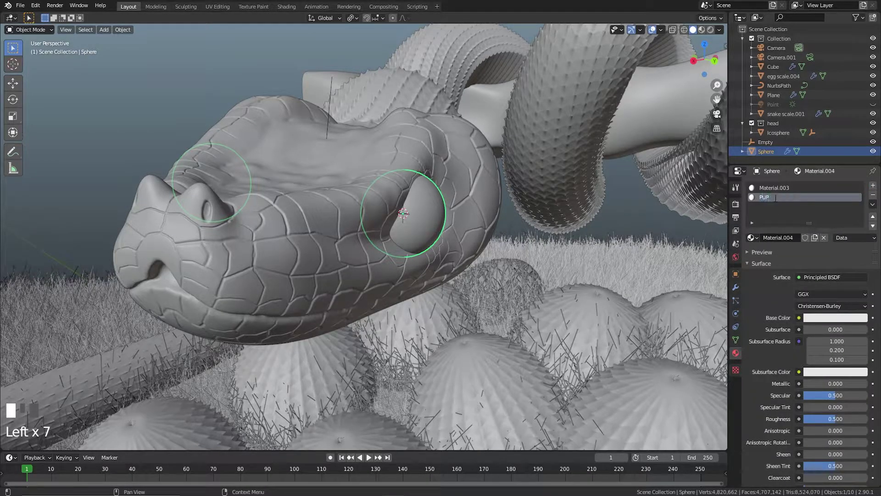
- Edit the eye sphere's mesh in the camera view and select a vertical face loop for the pupil
{"action": "key", "text": "Tab"}
{"action": "key", "text": "Tab"}
{"action": "key", "text": "Tab"}
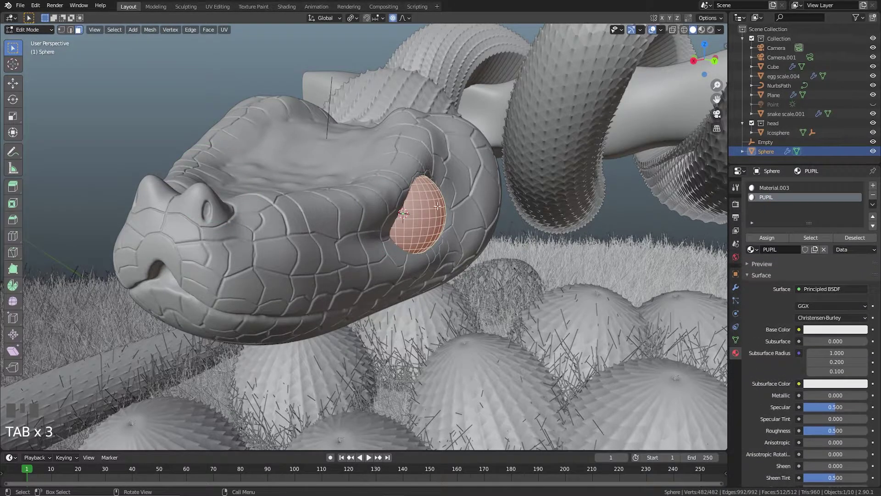
{"action": "left_click", "coordinate": [438, 206]}
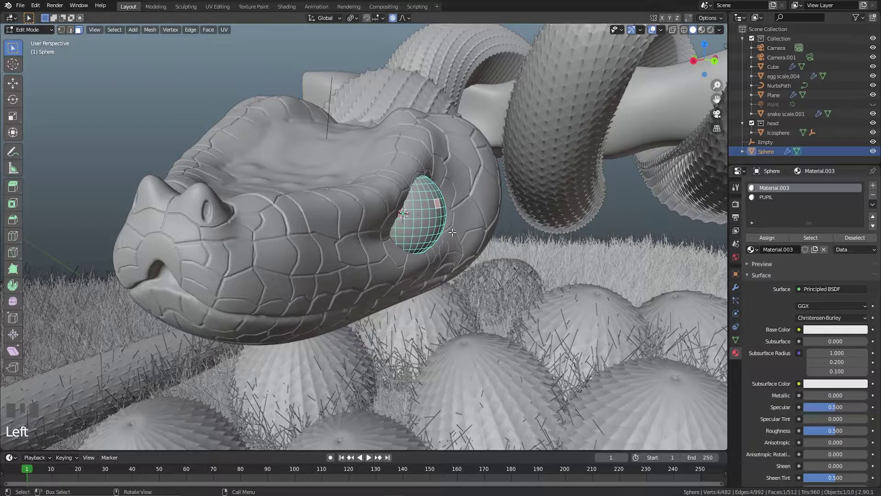
{"action": "key", "text": "KP_0"}
{"action": "scroll", "coordinate": [286, 182], "scroll_direction": "up", "scroll_amount": 2}
{"action": "middle_click_drag", "start_coordinate": [322, 206], "coordinate": [305, 217], "text": "shift"}
{"action": "scroll", "coordinate": [410, 221], "scroll_direction": "up", "scroll_amount": 2}
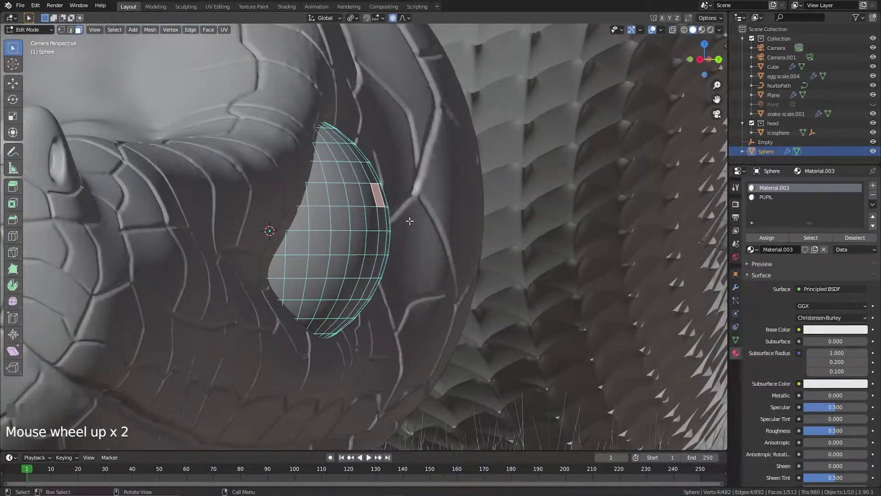
{"action": "left_click", "coordinate": [352, 183], "text": "alt"}
{"action": "scroll", "coordinate": [352, 229], "scroll_direction": "down", "scroll_amount": 5}
{"action": "scroll", "coordinate": [357, 233], "scroll_direction": "up", "scroll_amount": 5}
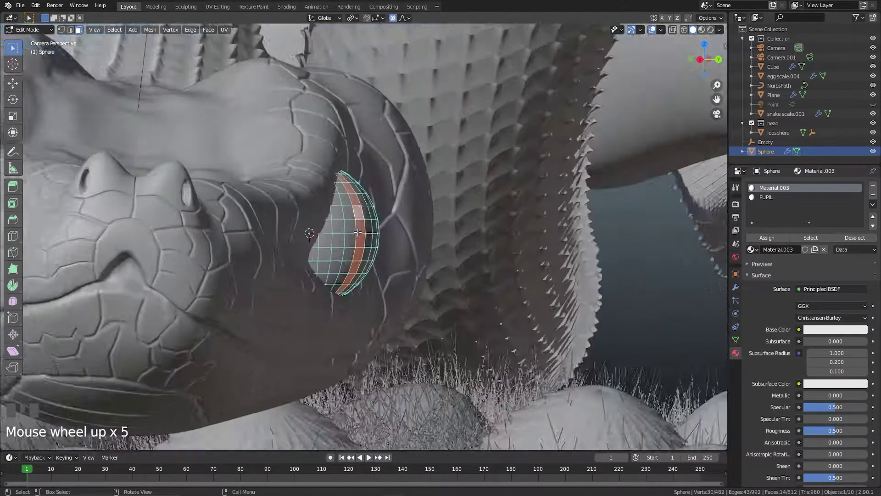
- Try neighbouring vertical face loops on the eye sphere to compare pupil positions from the camera
{"action": "scroll", "coordinate": [358, 232], "scroll_direction": "up", "scroll_amount": 3}
{"action": "left_click", "coordinate": [336, 214], "text": "alt"}
{"action": "scroll", "coordinate": [362, 234], "scroll_direction": "down", "scroll_amount": 9}
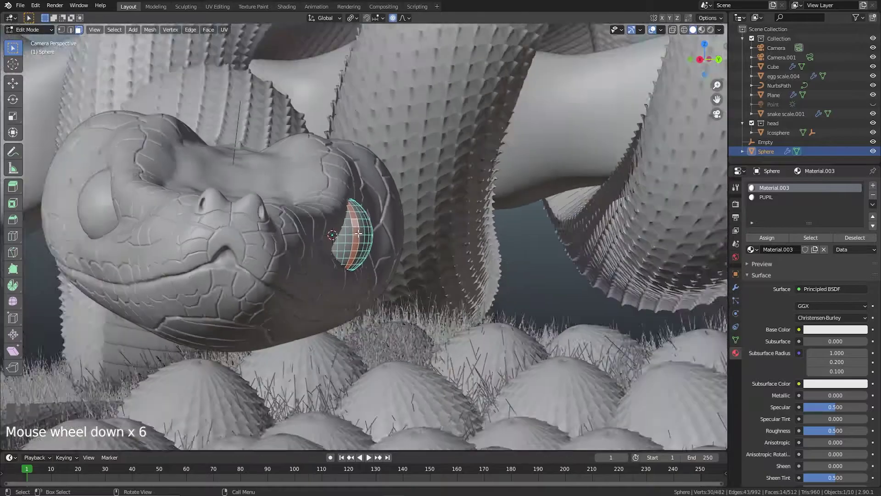
{"action": "scroll", "coordinate": [377, 252], "scroll_direction": "up", "scroll_amount": 6}
{"action": "scroll", "coordinate": [377, 252], "scroll_direction": "up", "scroll_amount": 1}
{"action": "left_click", "coordinate": [365, 234], "text": "alt"}
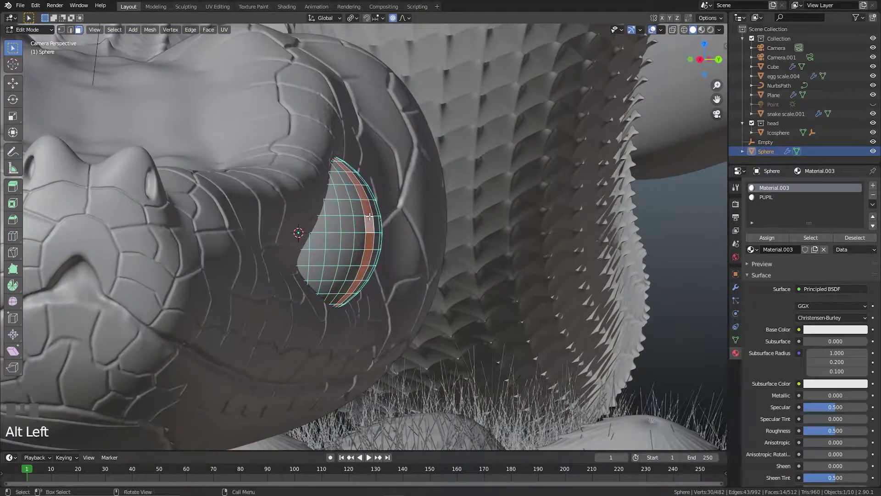
{"action": "scroll", "coordinate": [372, 241], "scroll_direction": "down", "scroll_amount": 8}
{"action": "scroll", "coordinate": [375, 244], "scroll_direction": "up", "scroll_amount": 5}
{"action": "scroll", "coordinate": [375, 243], "scroll_direction": "up", "scroll_amount": 1}
- Select the vertical face loop near the middle of the visible eye and assign the PUPIL material to it
{"action": "left_click", "coordinate": [369, 238], "text": "alt"}
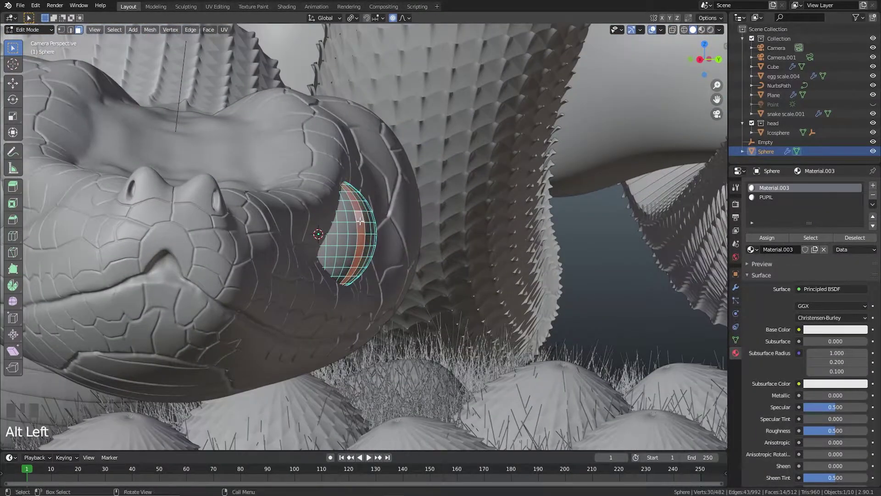
{"action": "scroll", "coordinate": [371, 239], "scroll_direction": "down", "scroll_amount": 6}
{"action": "scroll", "coordinate": [423, 241], "scroll_direction": "up", "scroll_amount": 4}
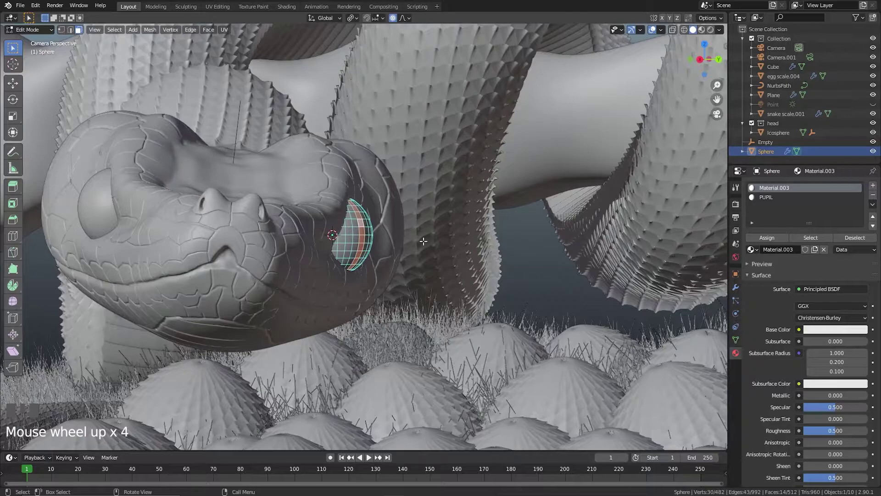
{"action": "left_click", "coordinate": [772, 196]}
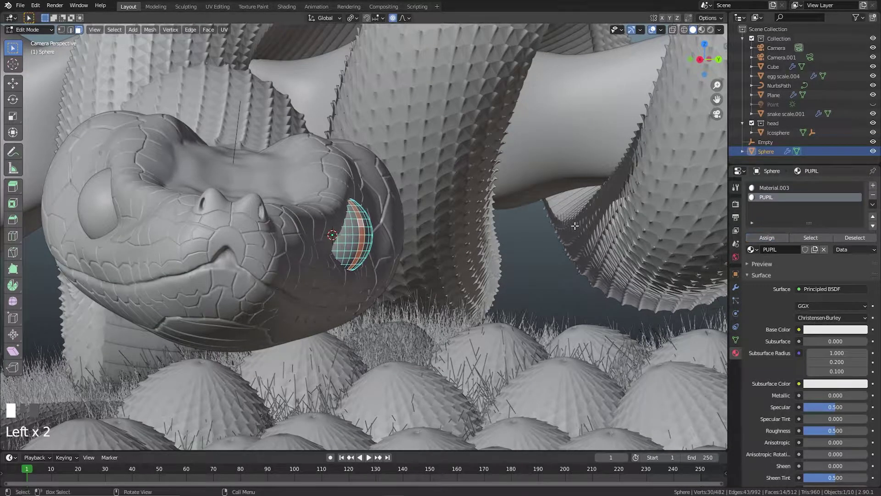
{"action": "key", "text": "Tab"}
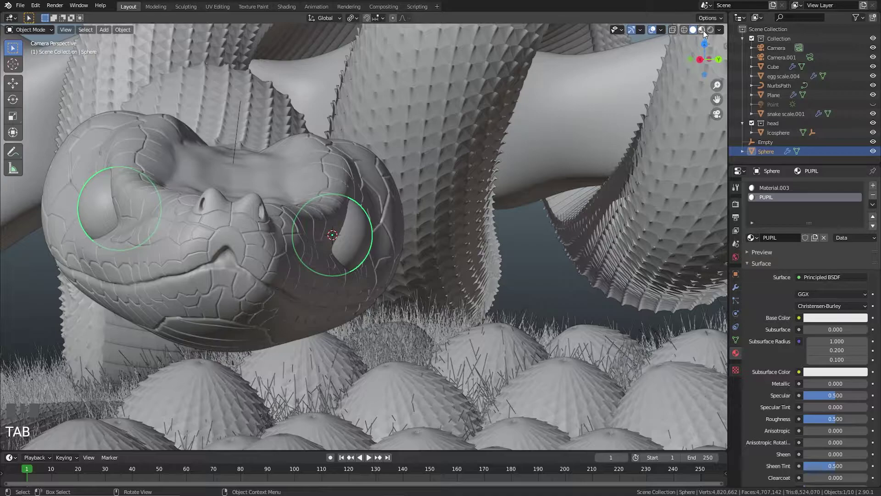
- Preview the scene with materials and set the PUPIL base colour to black with a value of 0
{"action": "left_click", "coordinate": [702, 29]}
{"action": "scroll", "coordinate": [547, 196], "scroll_direction": "down", "scroll_amount": 3}
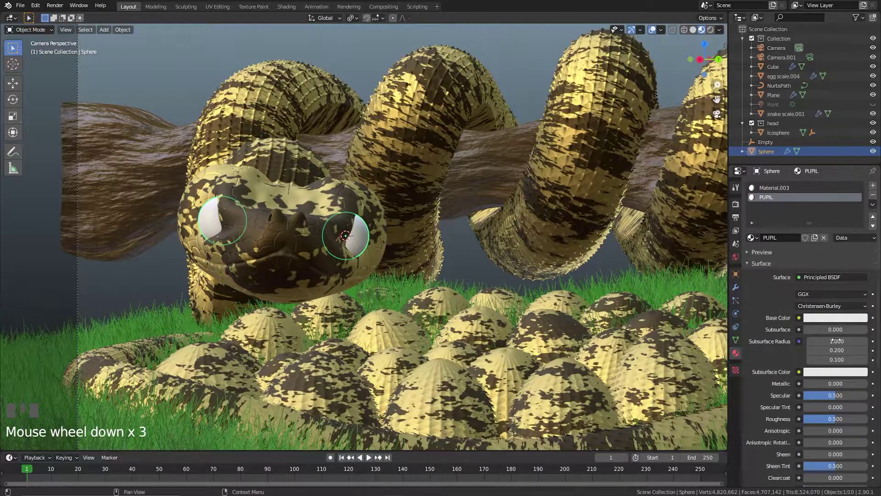
{"action": "left_click", "coordinate": [823, 318]}
{"action": "left_click_drag", "start_coordinate": [861, 229], "coordinate": [861, 250]}
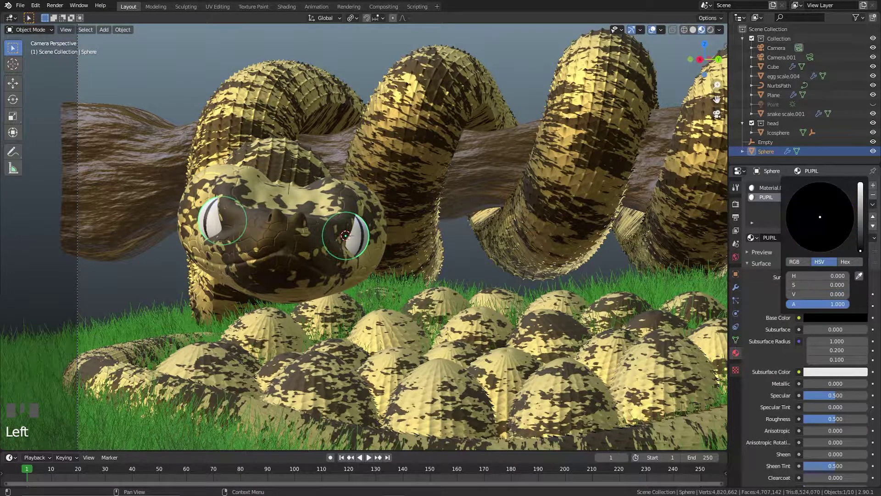
- Set the PUPIL material's Metallic to 1.000 and Roughness to 0.000, and deselect the eyes
{"action": "left_click_drag", "start_coordinate": [821, 383], "coordinate": [865, 383]}
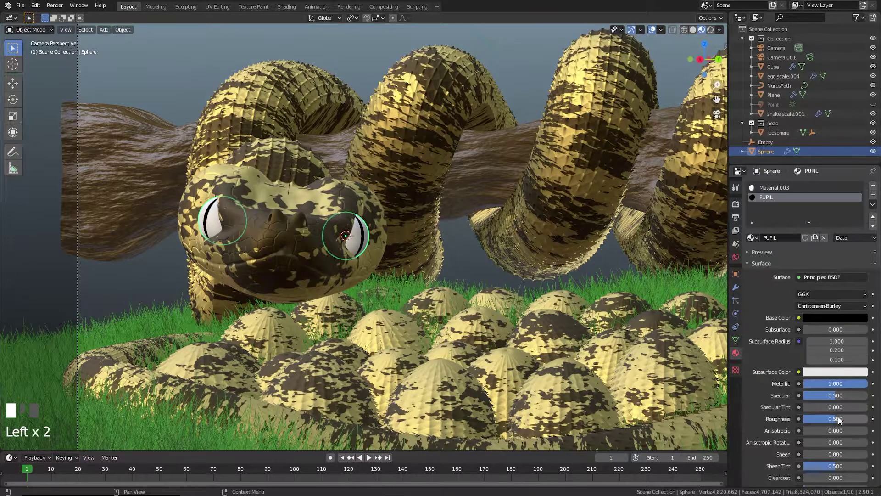
{"action": "left_click_drag", "start_coordinate": [836, 418], "coordinate": [807, 418]}
{"action": "left_click", "coordinate": [384, 249]}
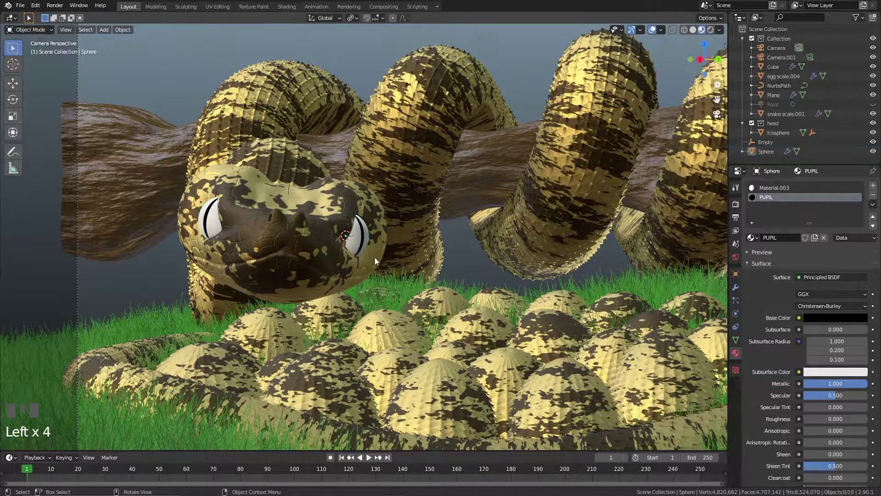
- Examine the slit pupils up close and within the whole camera framing
{"action": "scroll", "coordinate": [375, 256], "scroll_direction": "up", "scroll_amount": 3}
{"action": "scroll", "coordinate": [375, 255], "scroll_direction": "down", "scroll_amount": 8}
{"action": "scroll", "coordinate": [399, 255], "scroll_direction": "up", "scroll_amount": 3}
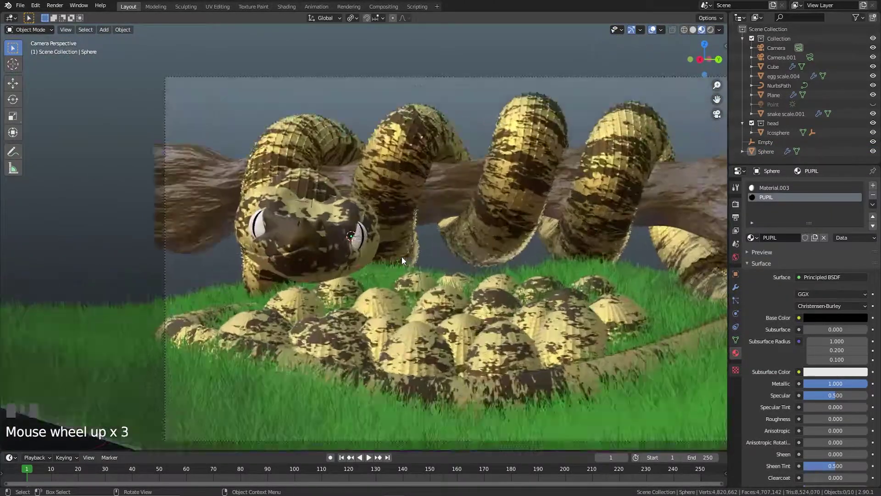
{"action": "scroll", "coordinate": [401, 257], "scroll_direction": "down", "scroll_amount": 4}
{"action": "scroll", "coordinate": [406, 255], "scroll_direction": "up", "scroll_amount": 5}
{"action": "scroll", "coordinate": [436, 254], "scroll_direction": "down", "scroll_amount": 2}
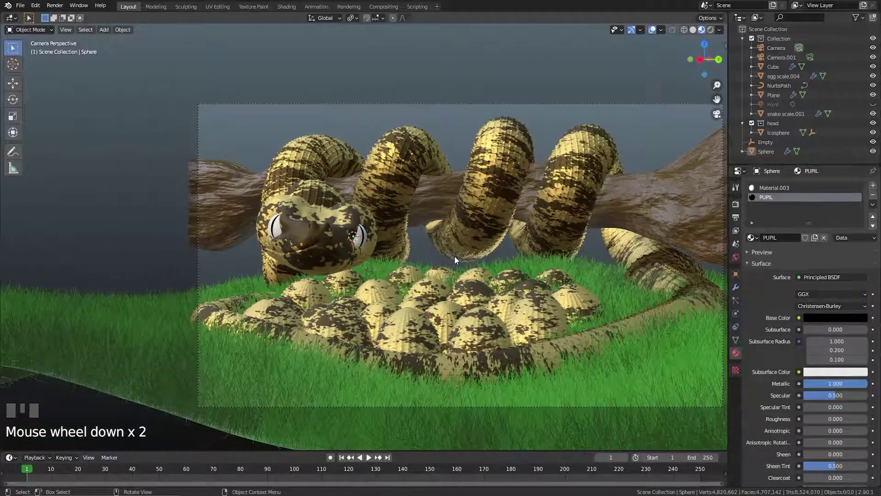
{"action": "middle_click_drag", "start_coordinate": [454, 255], "coordinate": [420, 239], "text": "shift"}
{"action": "scroll", "coordinate": [408, 245], "scroll_direction": "up", "scroll_amount": 2}
{"action": "scroll", "coordinate": [406, 245], "scroll_direction": "up", "scroll_amount": 2}
{"action": "scroll", "coordinate": [405, 245], "scroll_direction": "down", "scroll_amount": 4}
{"action": "scroll", "coordinate": [403, 246], "scroll_direction": "up", "scroll_amount": 4}
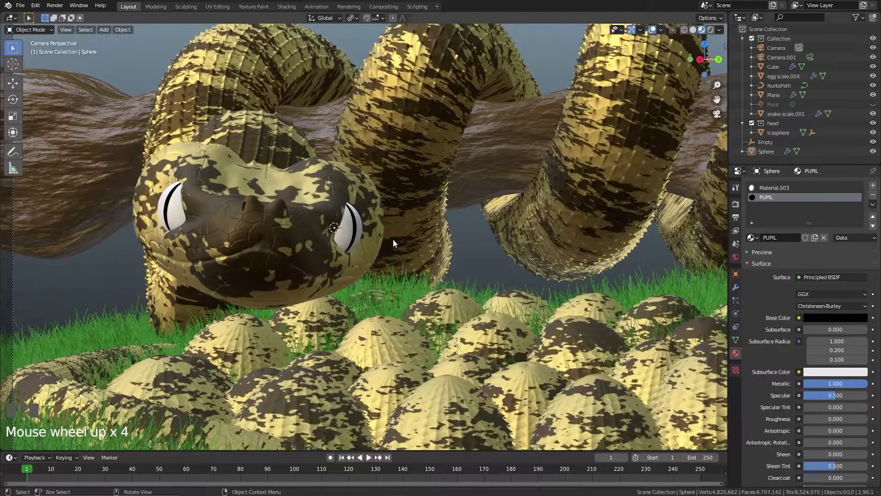
- Save the scene file and inspect the snake's head and eyes again
{"action": "left_click", "coordinate": [21, 6]}
{"action": "left_click", "coordinate": [32, 75]}
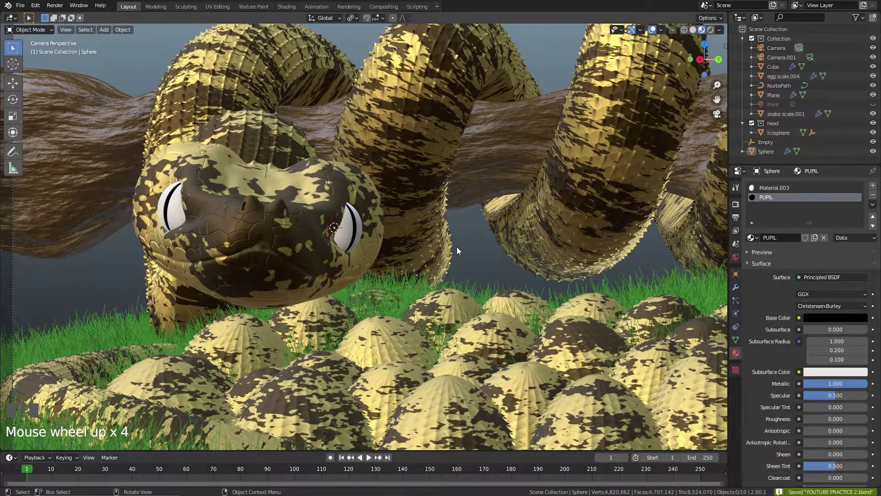
{"action": "scroll", "coordinate": [456, 246], "scroll_direction": "down", "scroll_amount": 4}
{"action": "middle_click_drag", "start_coordinate": [458, 257], "coordinate": [302, 228], "text": "shift"}
{"action": "scroll", "coordinate": [431, 250], "scroll_direction": "up", "scroll_amount": 1}
{"action": "scroll", "coordinate": [438, 241], "scroll_direction": "up", "scroll_amount": 2}
{"action": "scroll", "coordinate": [302, 227], "scroll_direction": "up", "scroll_amount": 2}
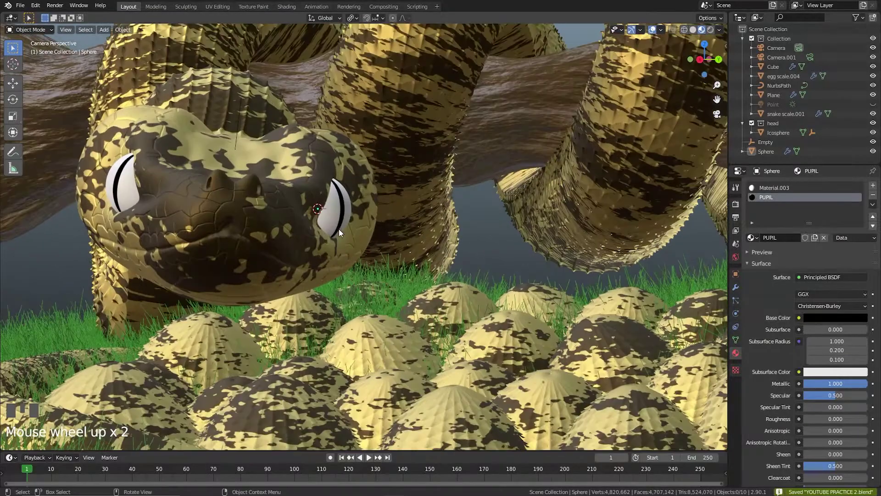
- Preview the whole camera framing with rendered shading to examine the snake, eggs and grass
{"action": "left_click", "coordinate": [342, 208]}
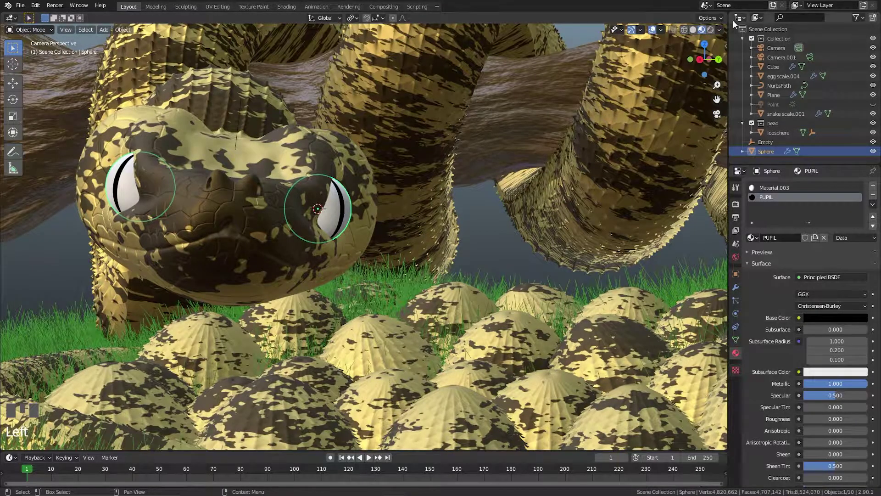
{"action": "scroll", "coordinate": [555, 221], "scroll_direction": "down", "scroll_amount": 4}
{"action": "middle_click_drag", "start_coordinate": [555, 220], "coordinate": [541, 219], "text": "shift"}
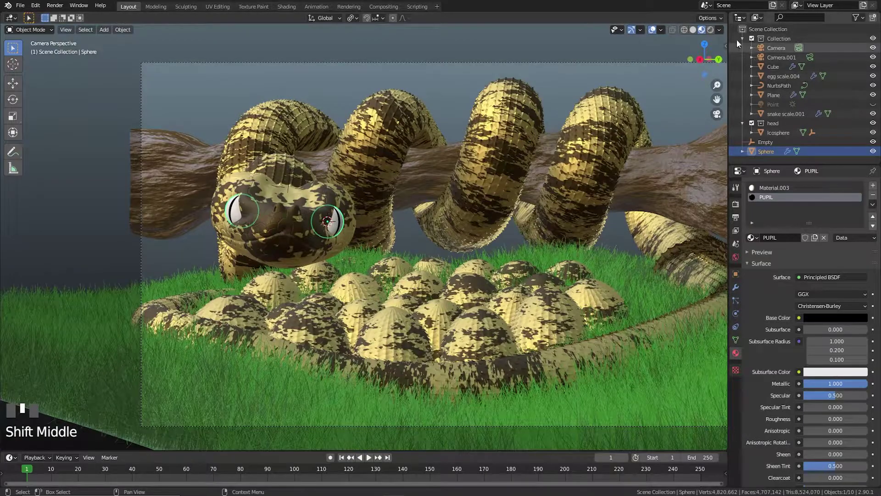
{"action": "left_click", "coordinate": [711, 28]}
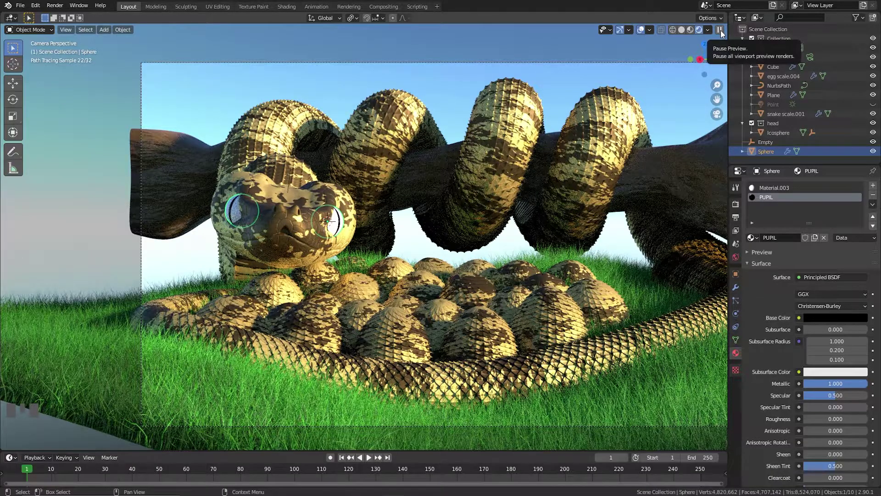
{"action": "middle_click_drag", "start_coordinate": [509, 220], "coordinate": [420, 219], "text": "shift"}
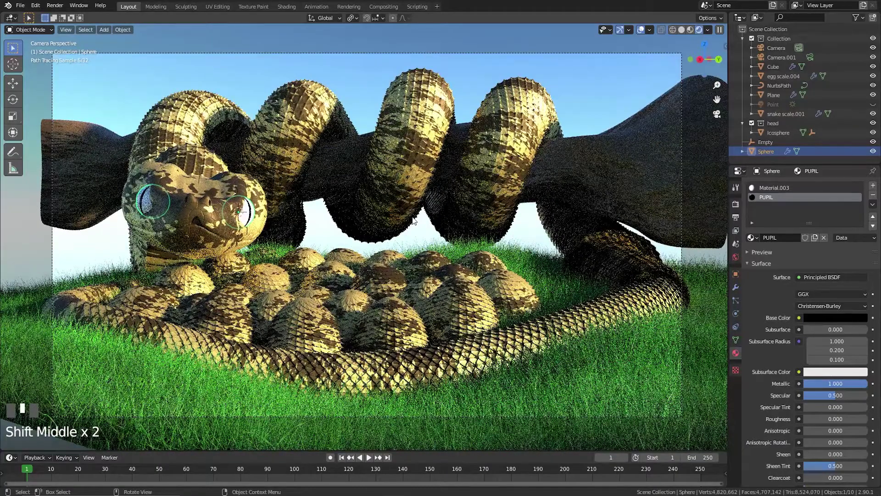
- Show the hidden Point light to compare the render with and without it, and set its Strength to 0.500
{"action": "left_click", "coordinate": [872, 107]}
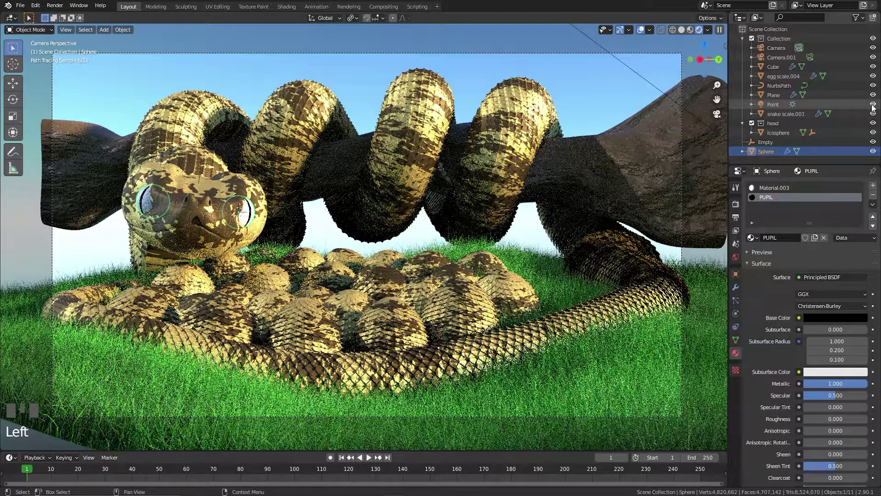
{"action": "left_click", "coordinate": [872, 106]}
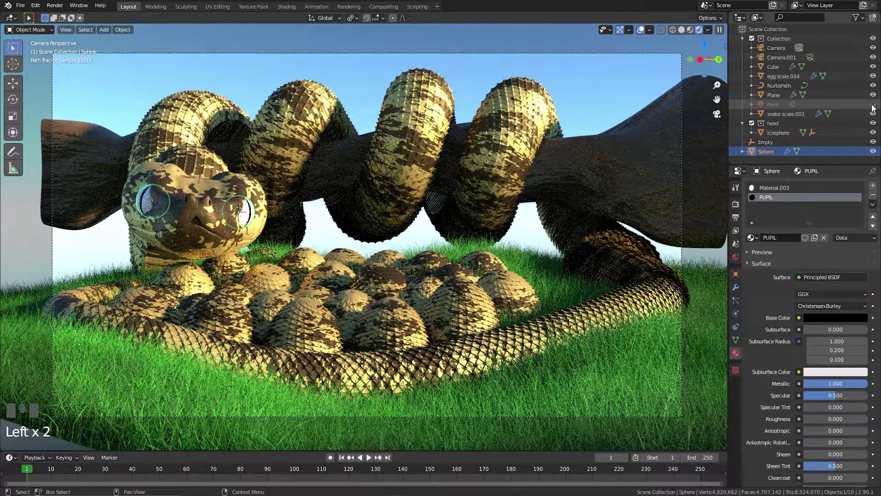
{"action": "left_click", "coordinate": [873, 106]}
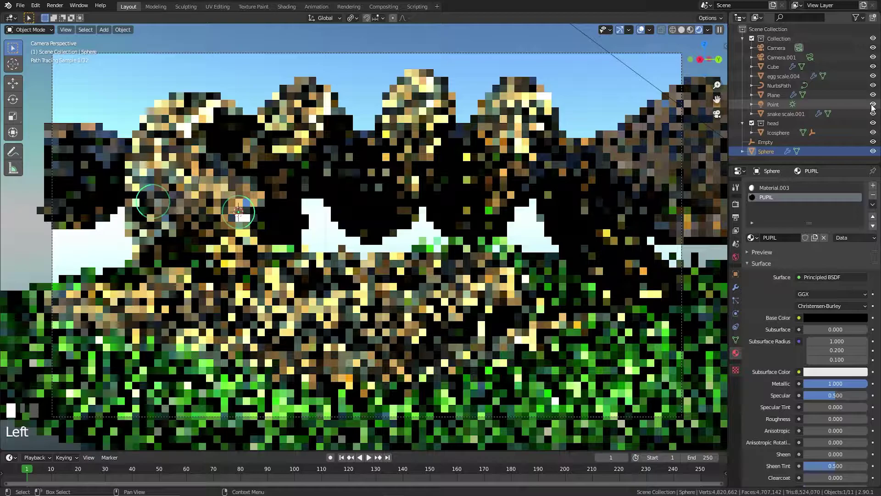
{"action": "left_click", "coordinate": [853, 105]}
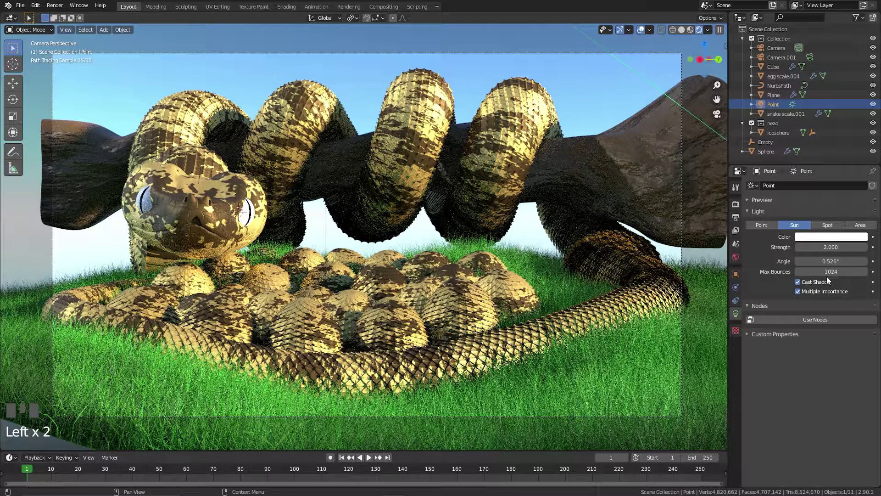
{"action": "left_click_drag", "start_coordinate": [822, 247], "coordinate": [810, 247]}
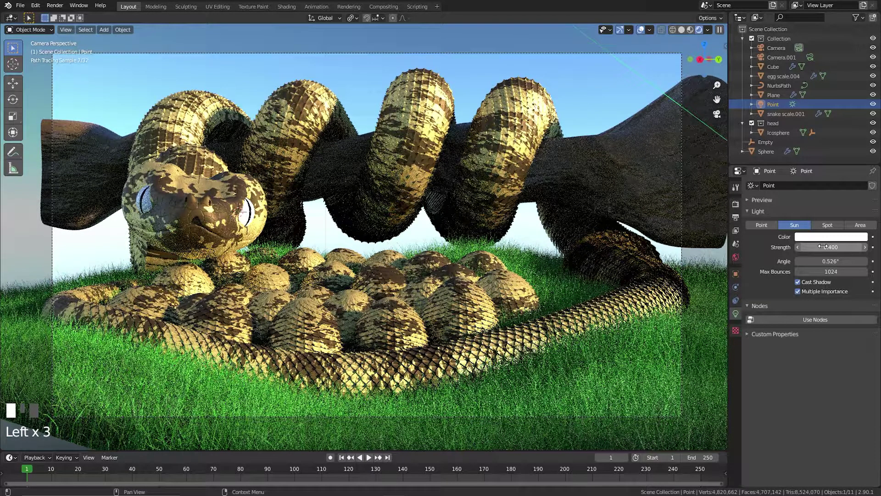
{"action": "left_click_drag", "start_coordinate": [823, 246], "coordinate": [817, 248]}
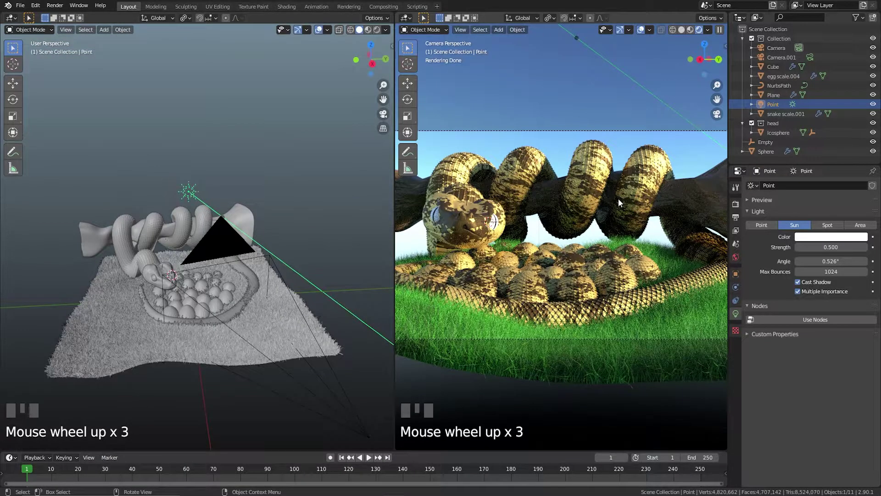
- Rotate the Point sun light about 95° around the global Z axis while checking the rendered camera view
{"action": "scroll", "coordinate": [618, 199], "scroll_direction": "down", "scroll_amount": 1}
{"action": "scroll", "coordinate": [294, 227], "scroll_direction": "up", "scroll_amount": 1}
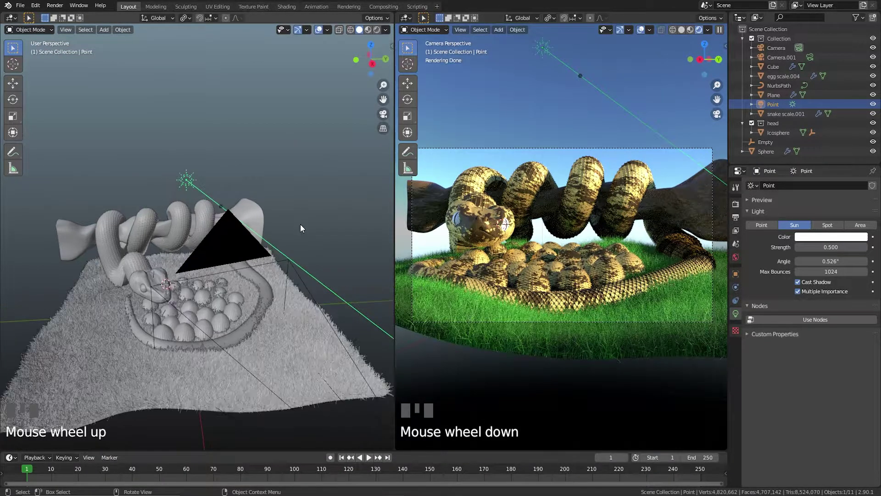
{"action": "middle_click_drag", "start_coordinate": [301, 224], "coordinate": [302, 247]}
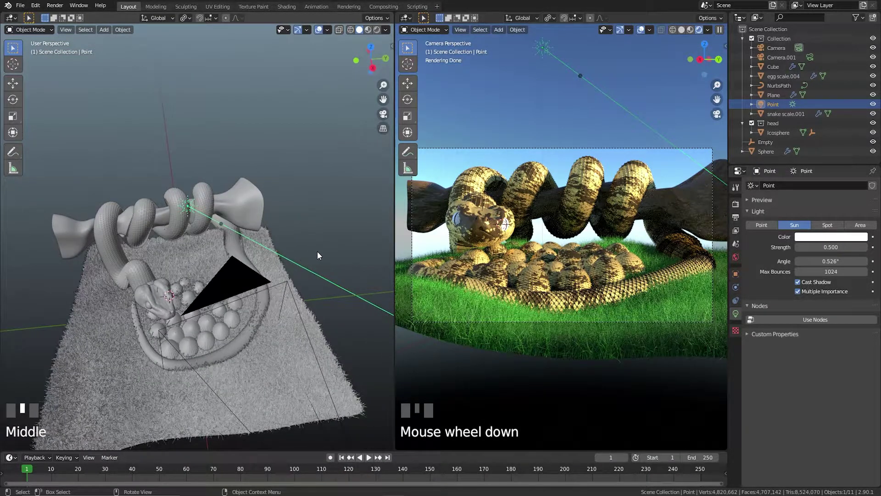
{"action": "key", "text": "r"}
{"action": "key", "text": "z"}
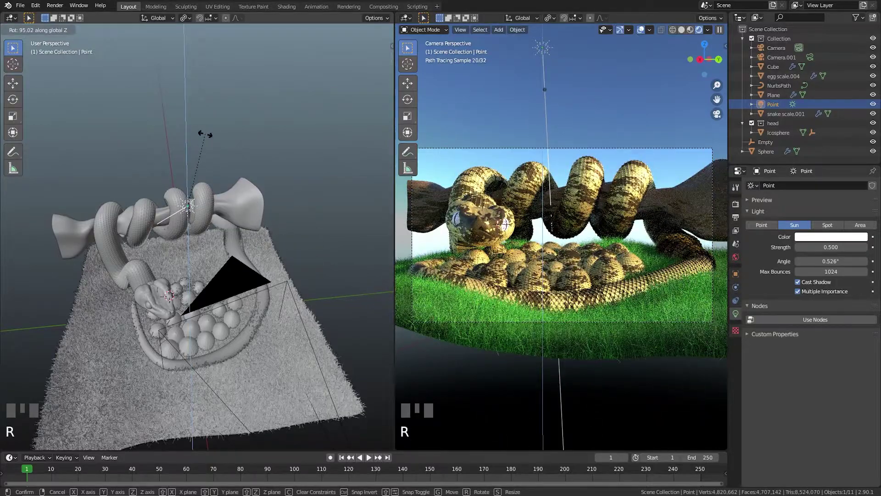
{"action": "left_click", "coordinate": [205, 135]}
{"action": "middle_click_drag", "start_coordinate": [205, 133], "coordinate": [240, 189]}
{"action": "scroll", "coordinate": [242, 189], "scroll_direction": "up", "scroll_amount": 1}
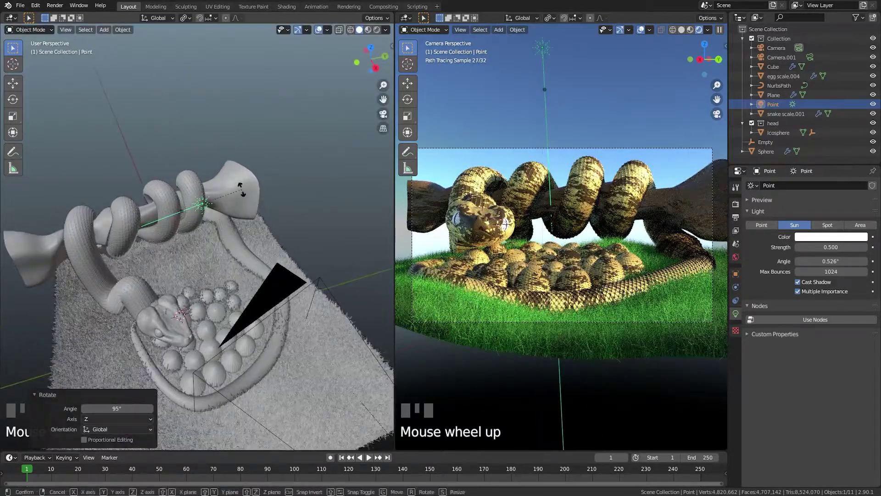
{"action": "key", "text": "r"}
{"action": "key", "text": "r"}
{"action": "key", "text": "y"}
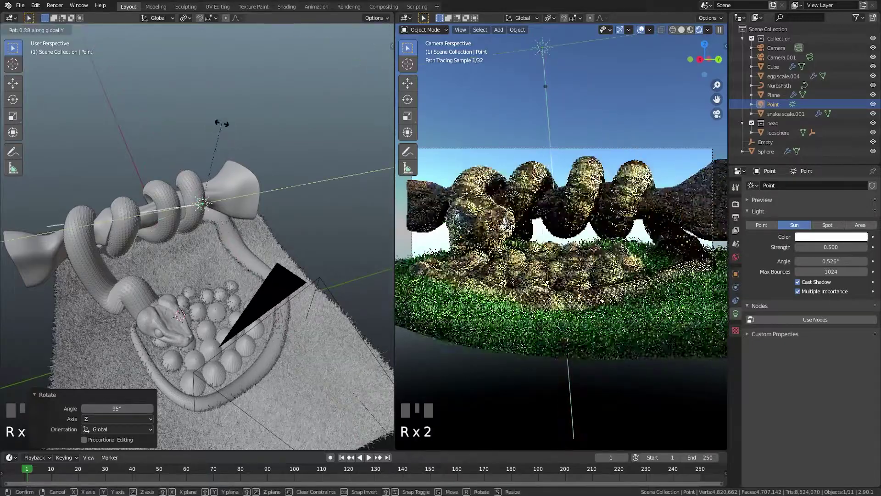
{"action": "mouse_move", "coordinate": [65, 45]}
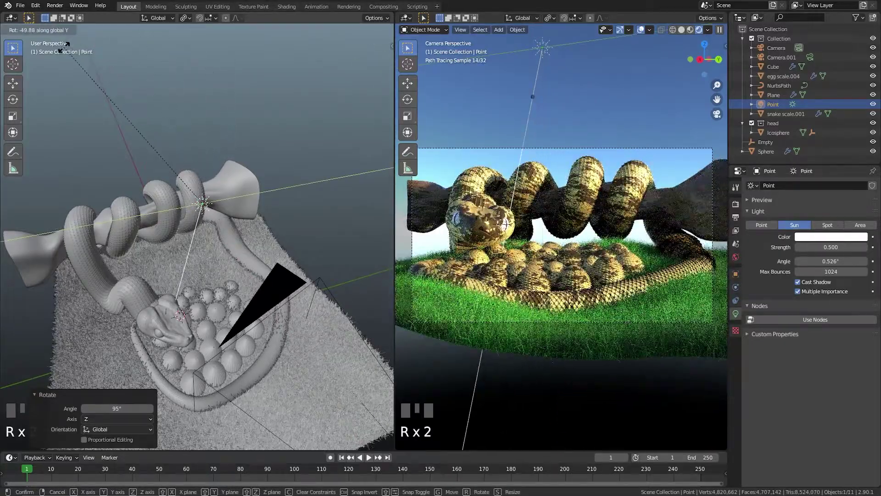
{"action": "mouse_move", "coordinate": [147, 113]}
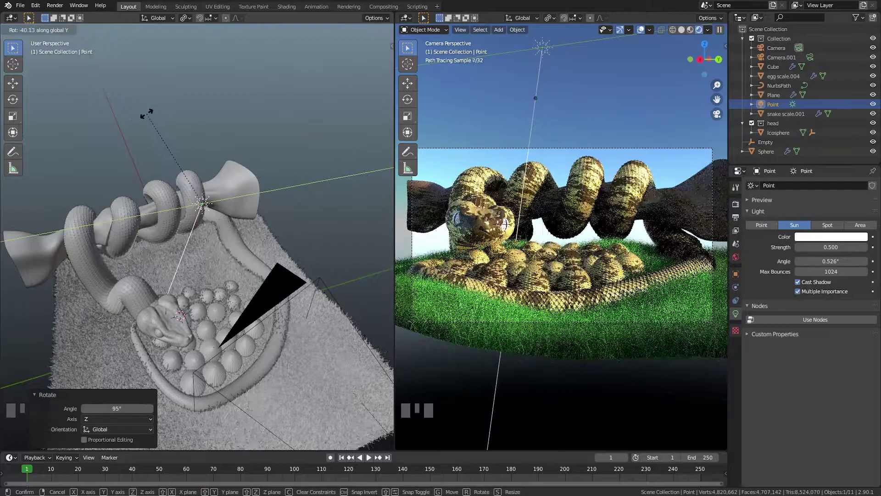
{"action": "left_click", "coordinate": [147, 114]}
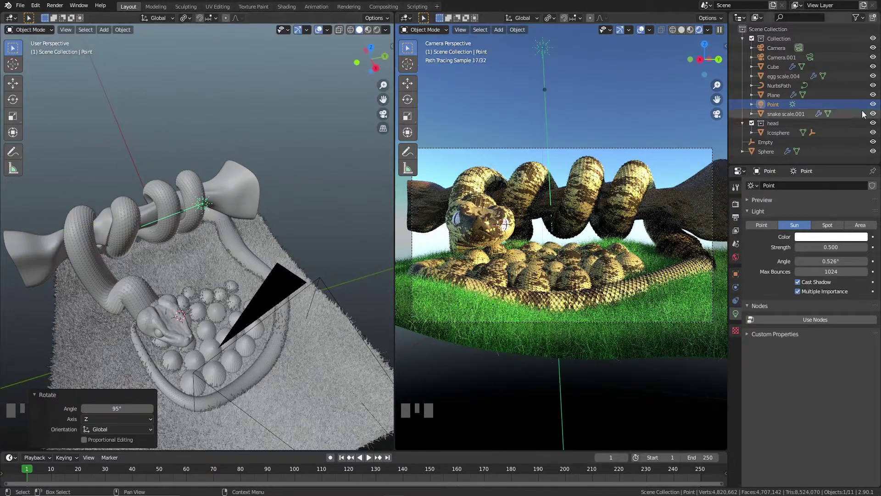
- Compare the render with the Point sun light hidden and shown, and delete that light from the scene
{"action": "left_click", "coordinate": [873, 105]}
{"action": "left_click", "coordinate": [873, 106]}
{"action": "left_click", "coordinate": [874, 105]}
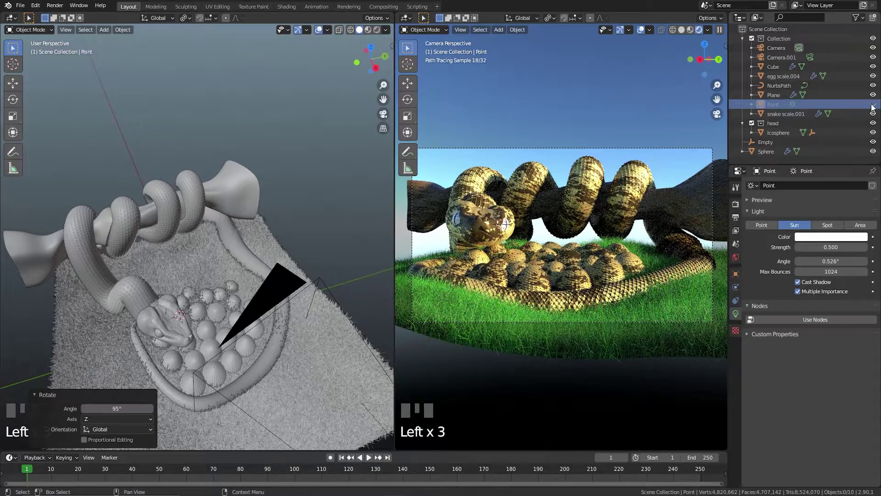
{"action": "left_click", "coordinate": [762, 104]}
{"action": "key", "text": "Delete"}
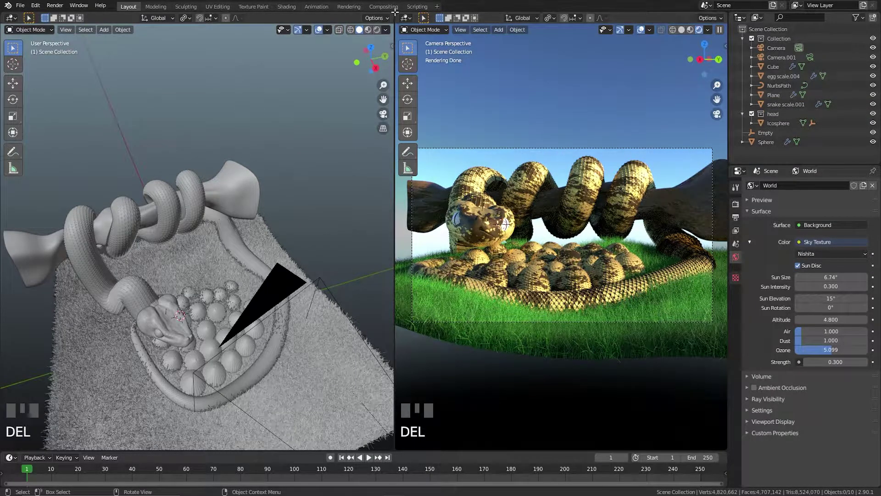
- Merge the two viewports into one and show the full camera framing in material preview
{"action": "left_click_drag", "start_coordinate": [392, 12], "coordinate": [408, 166]}
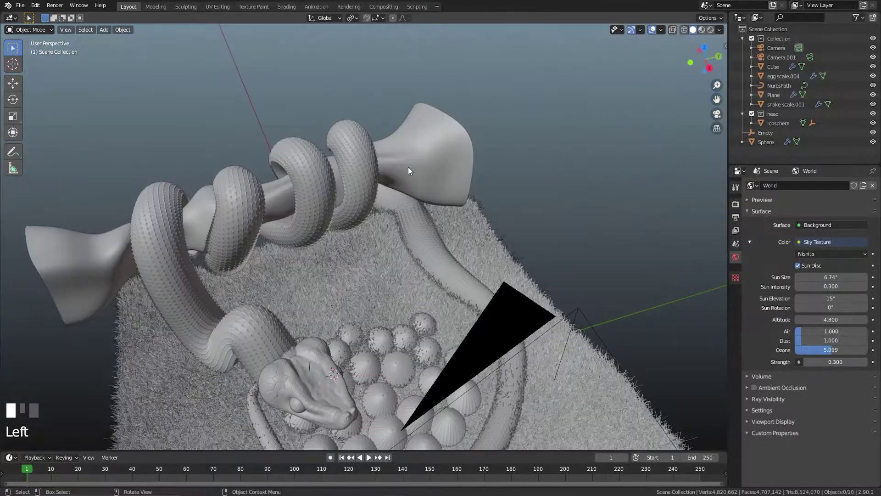
{"action": "middle_click_drag", "start_coordinate": [409, 167], "coordinate": [414, 142], "text": "shift"}
{"action": "key", "text": "KP_0"}
{"action": "scroll", "coordinate": [436, 166], "scroll_direction": "down", "scroll_amount": 4}
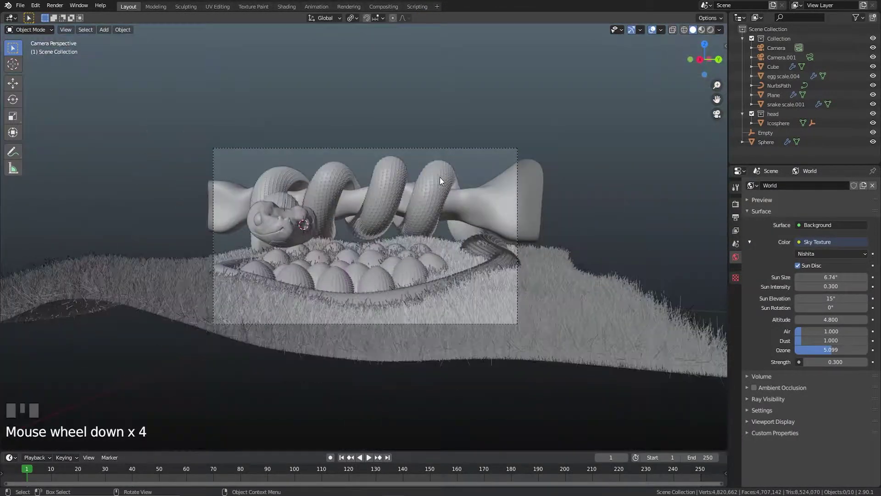
{"action": "scroll", "coordinate": [440, 173], "scroll_direction": "up", "scroll_amount": 2}
{"action": "left_click", "coordinate": [701, 29]}
{"action": "scroll", "coordinate": [434, 183], "scroll_direction": "down", "scroll_amount": 5}
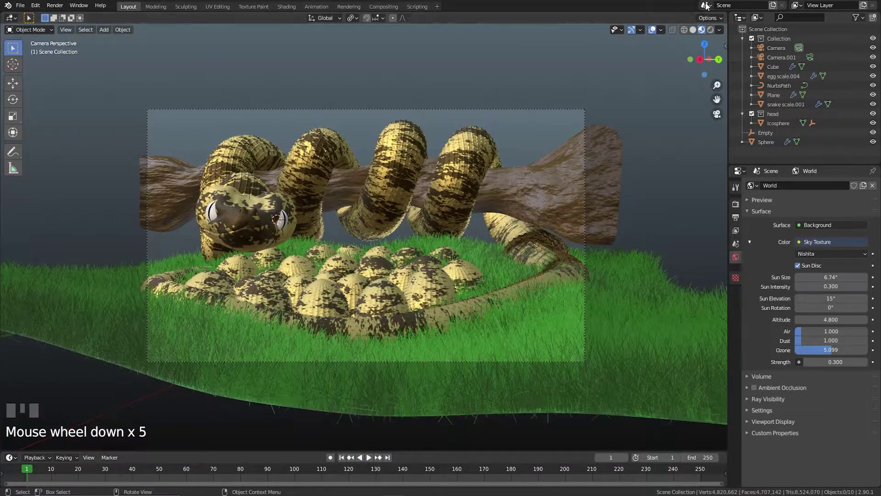
- Examine the rendered scene lit only by the sky texture, and return to material preview
{"action": "left_click", "coordinate": [711, 29]}
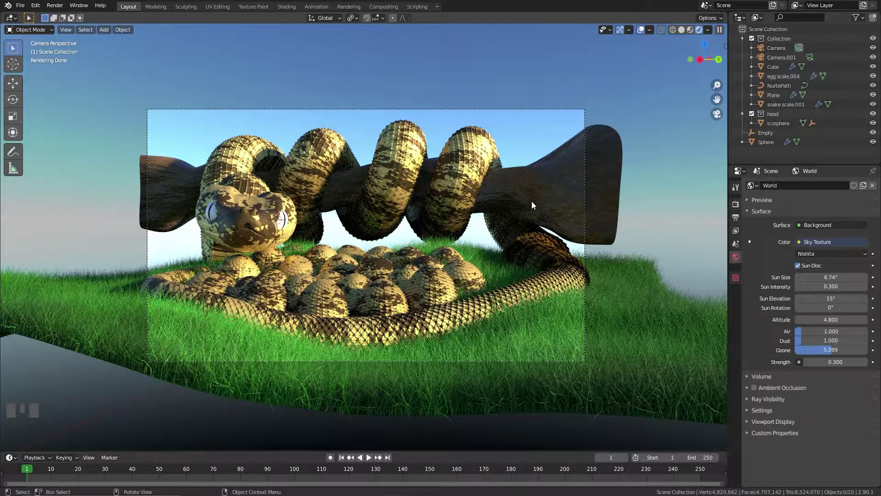
{"action": "mouse_move", "coordinate": [520, 230]}
{"action": "middle_mouse_down", "text": "shift"}
{"action": "mouse_move", "coordinate": [503, 170]}
{"action": "mouse_move", "coordinate": [505, 191]}
{"action": "middle_mouse_up", "text": "shift"}
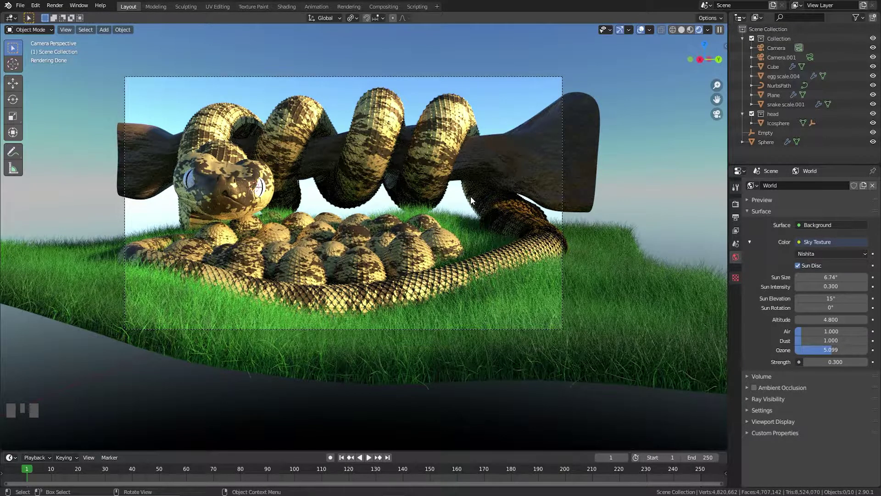
{"action": "middle_click_drag", "start_coordinate": [488, 196], "coordinate": [472, 207], "text": "shift"}
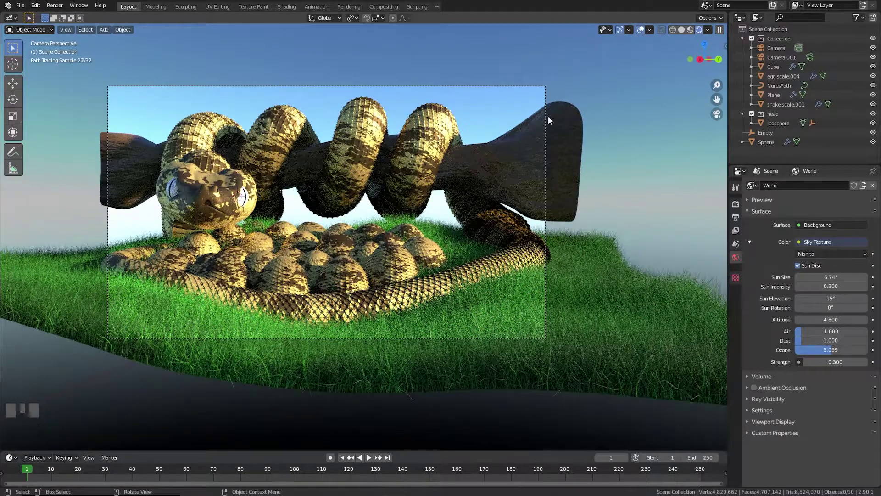
{"action": "left_click", "coordinate": [690, 30]}
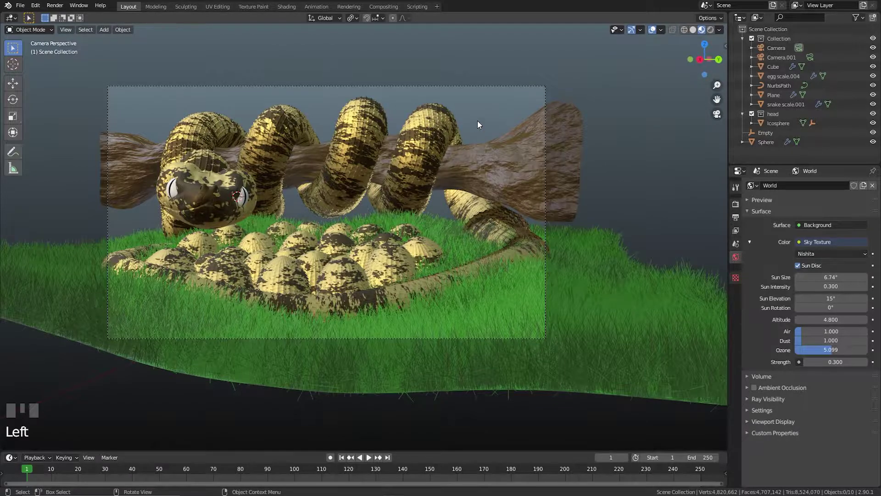
- Add a new point light, change its type to Sun and set its Strength to 0.5
{"action": "left_click", "coordinate": [312, 298]}
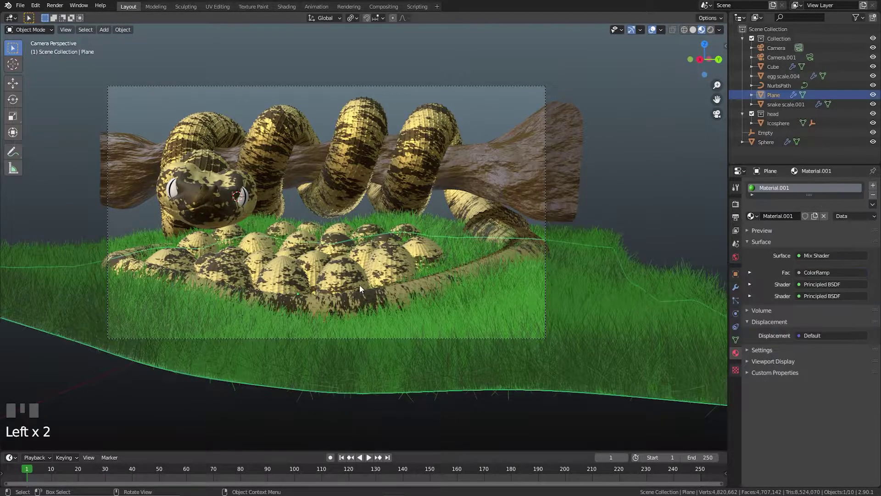
{"action": "left_click", "coordinate": [496, 130]}
{"action": "key", "text": "shift+a"}
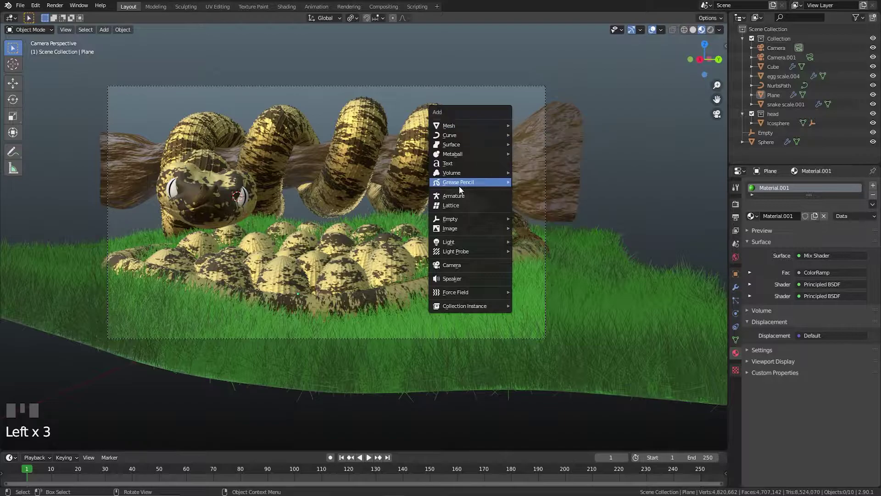
{"action": "mouse_move", "coordinate": [459, 242]}
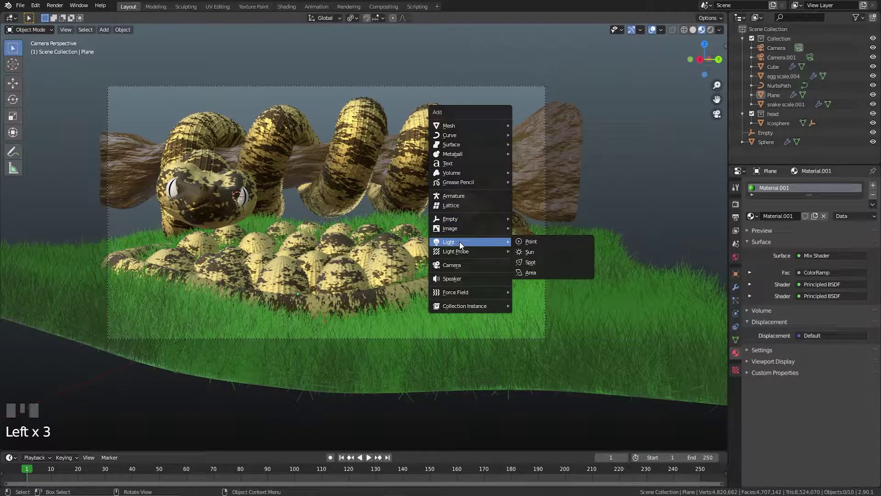
{"action": "left_click", "coordinate": [533, 242]}
{"action": "left_click", "coordinate": [799, 221]}
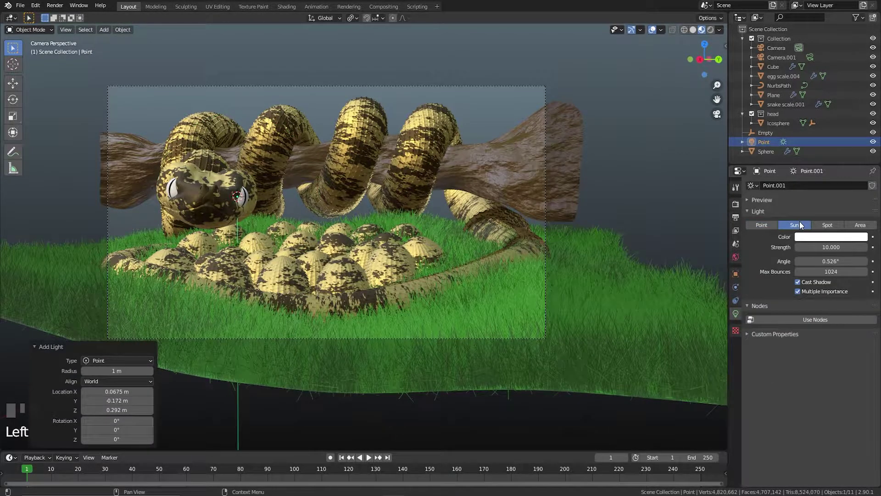
{"action": "double_click", "coordinate": [827, 248]}
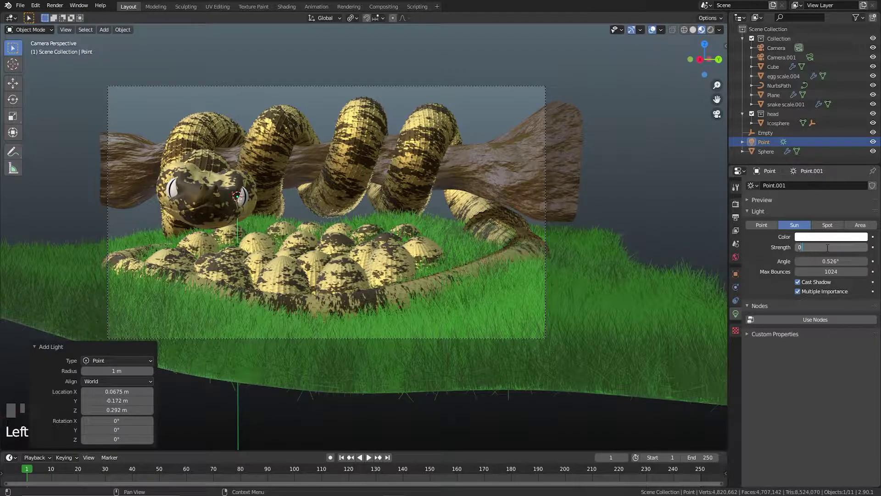
{"action": "type", "text": "0.5"}
{"action": "left_click", "coordinate": [620, 241]}
- Raise the new sun light about 0.52 m along Z and rotate it about 69° around the global Y axis
{"action": "key", "text": "g"}
{"action": "key", "text": "z"}
{"action": "left_click", "coordinate": [491, 127]}
{"action": "middle_click_drag", "start_coordinate": [492, 127], "coordinate": [448, 269]}
{"action": "key", "text": "r"}
{"action": "key", "text": "y"}
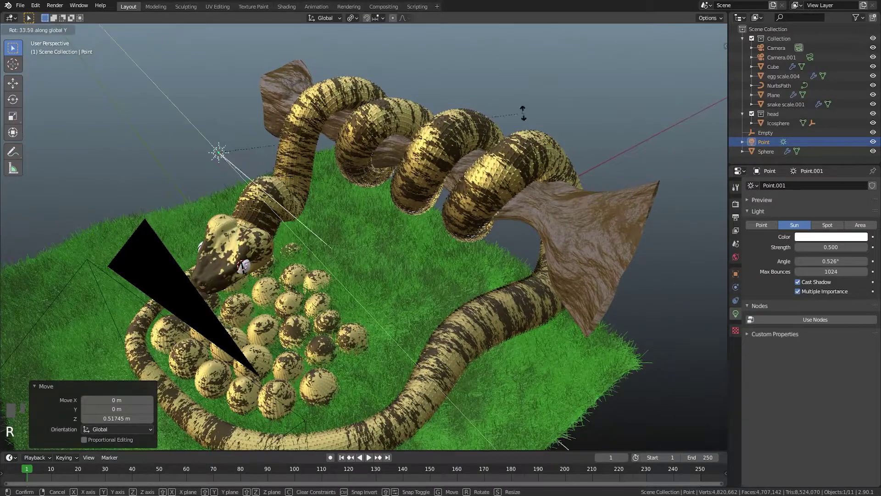
{"action": "left_click", "coordinate": [441, 370]}
- Rotate the new sun light about -34.5° around the global Z axis
{"action": "middle_click_drag", "start_coordinate": [440, 371], "coordinate": [473, 311]}
{"action": "key", "text": "r"}
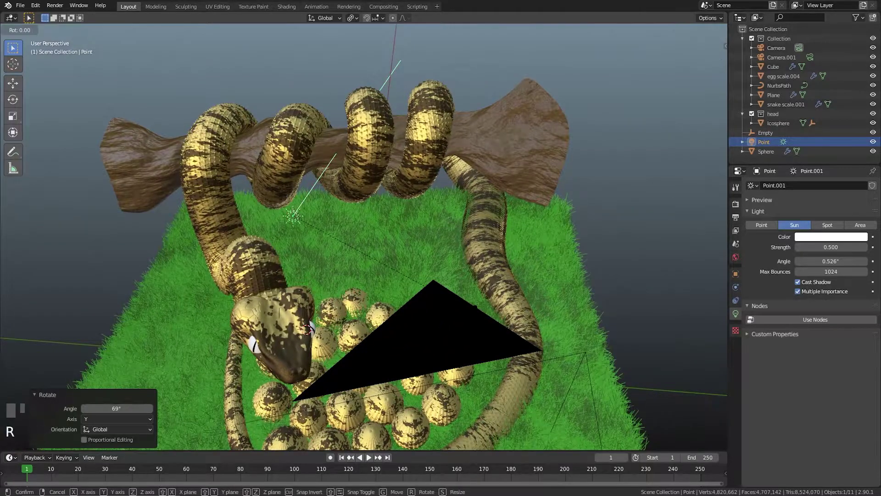
{"action": "key", "text": "z"}
{"action": "left_click", "coordinate": [396, 407]}
{"action": "middle_click_drag", "start_coordinate": [397, 408], "coordinate": [447, 267]}
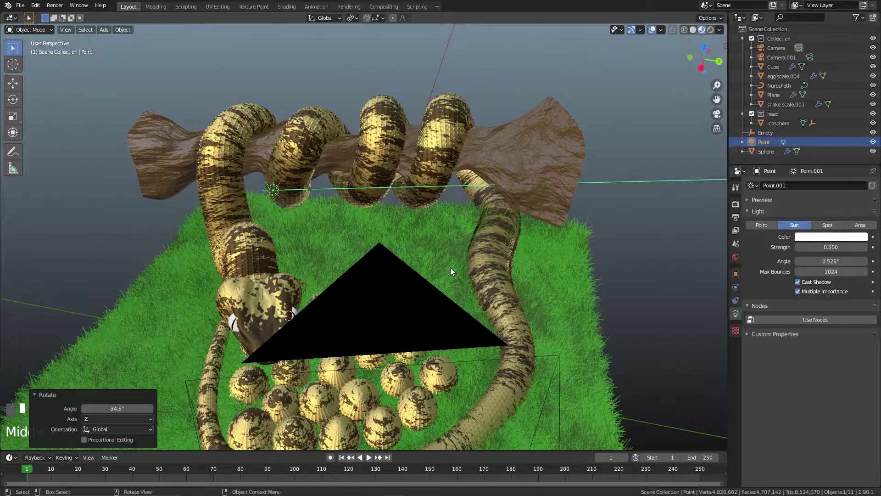
- Split the viewport in two, show the camera view rendered in one half, and examine the lighting on the wooden log
{"action": "key", "text": "KP_0"}
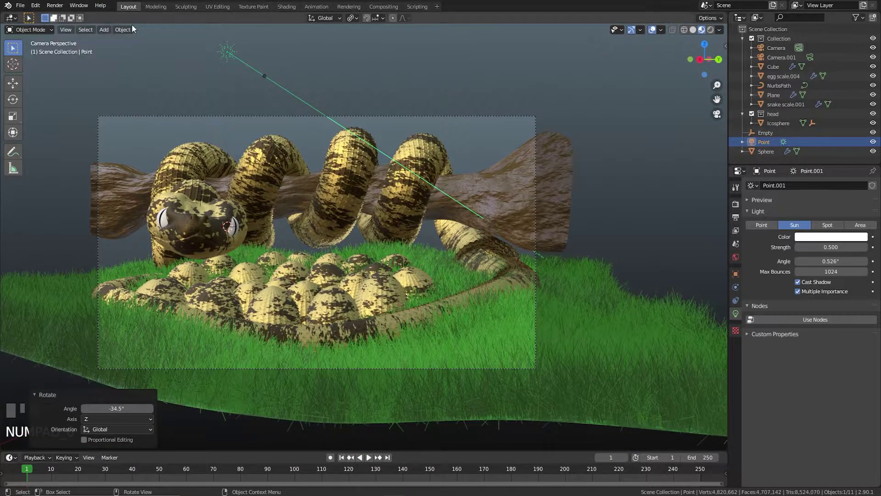
{"action": "left_click_drag", "start_coordinate": [728, 11], "coordinate": [320, 92]}
{"action": "double_click", "coordinate": [711, 29]}
{"action": "mouse_move", "coordinate": [160, 188]}
{"action": "middle_mouse_down"}
{"action": "mouse_move", "coordinate": [236, 176]}
{"action": "mouse_move", "coordinate": [255, 215]}
{"action": "mouse_move", "coordinate": [237, 221]}
{"action": "middle_mouse_up"}
{"action": "scroll", "coordinate": [254, 218], "scroll_direction": "up", "scroll_amount": 2}
{"action": "scroll", "coordinate": [235, 224], "scroll_direction": "up", "scroll_amount": 1}
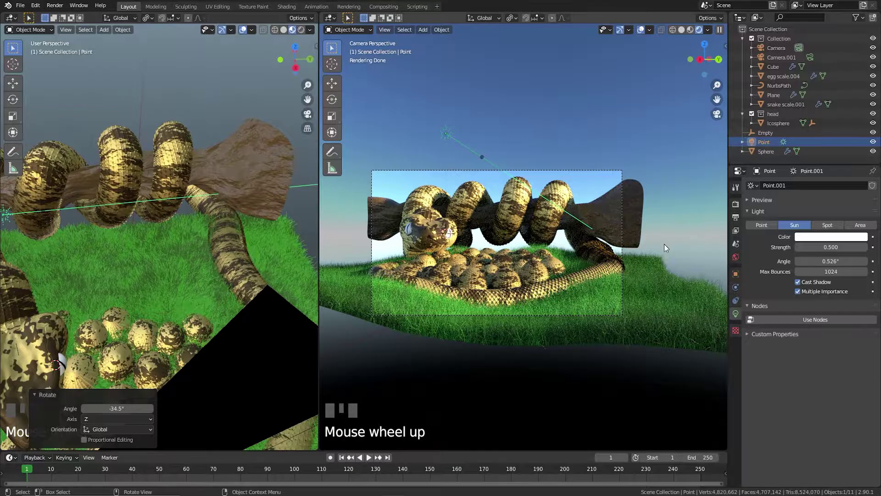
{"action": "scroll", "coordinate": [657, 243], "scroll_direction": "up", "scroll_amount": 4}
{"action": "middle_click_drag", "start_coordinate": [657, 242], "coordinate": [556, 275], "text": "shift"}
{"action": "scroll", "coordinate": [556, 276], "scroll_direction": "up", "scroll_amount": 6}
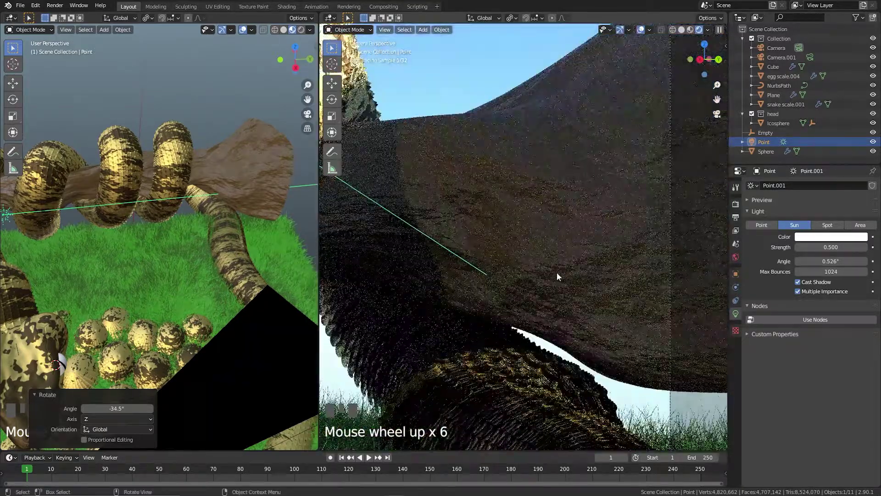
{"action": "scroll", "coordinate": [554, 231], "scroll_direction": "down", "scroll_amount": 2}
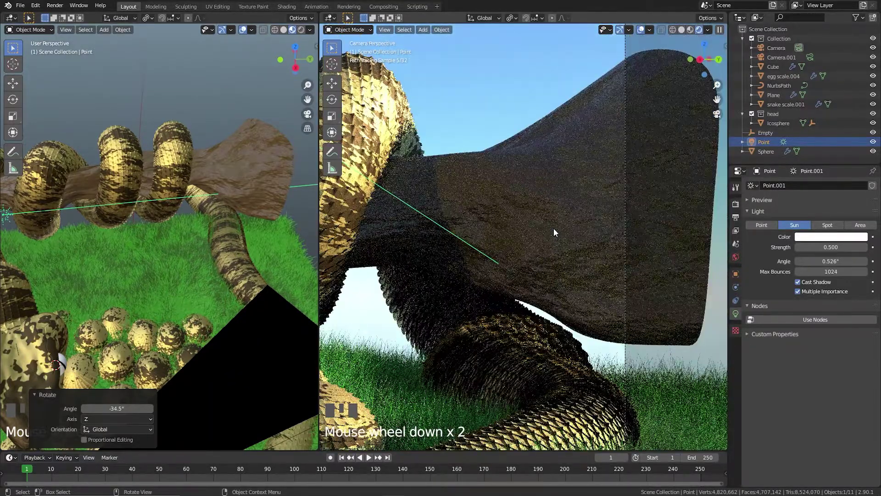
- Set the new sun light's Strength to 0.3 and check the rendered camera view
{"action": "left_click", "coordinate": [843, 249]}
{"action": "type", "text": "0.3"}
{"action": "key", "text": "Return"}
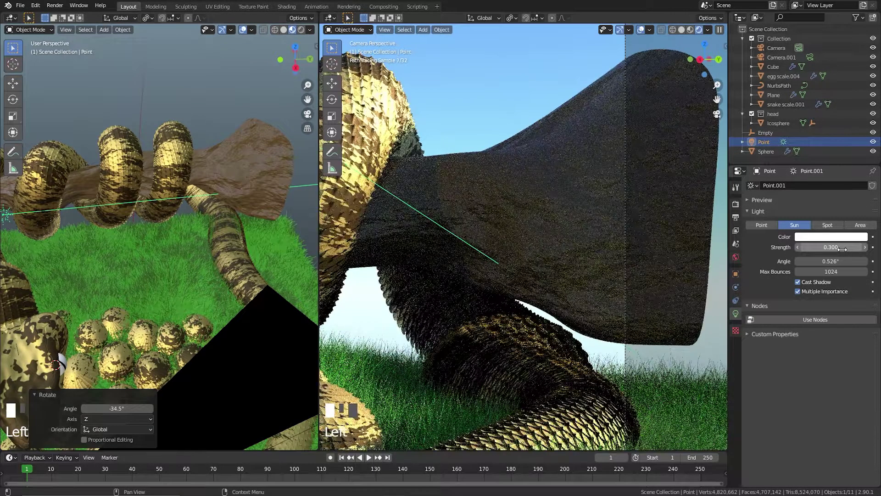
{"action": "scroll", "coordinate": [372, 209], "scroll_direction": "down", "scroll_amount": 6}
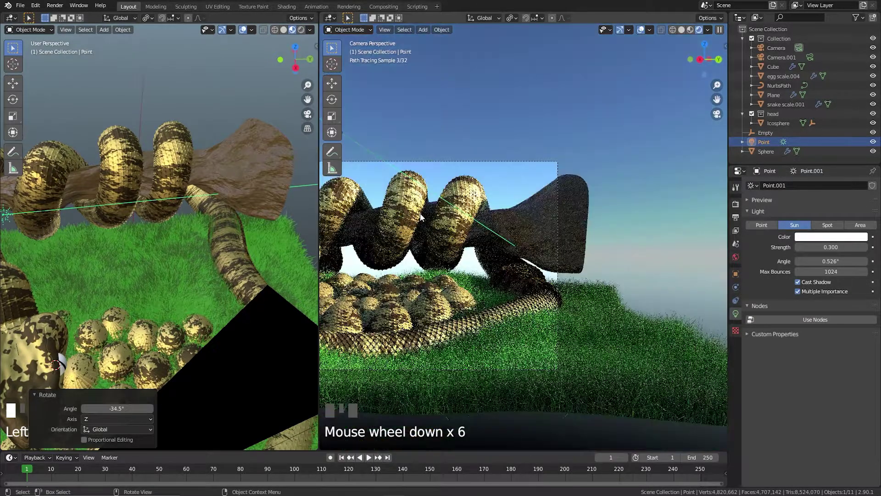
{"action": "middle_click_drag", "start_coordinate": [442, 213], "coordinate": [379, 247], "text": "shift"}
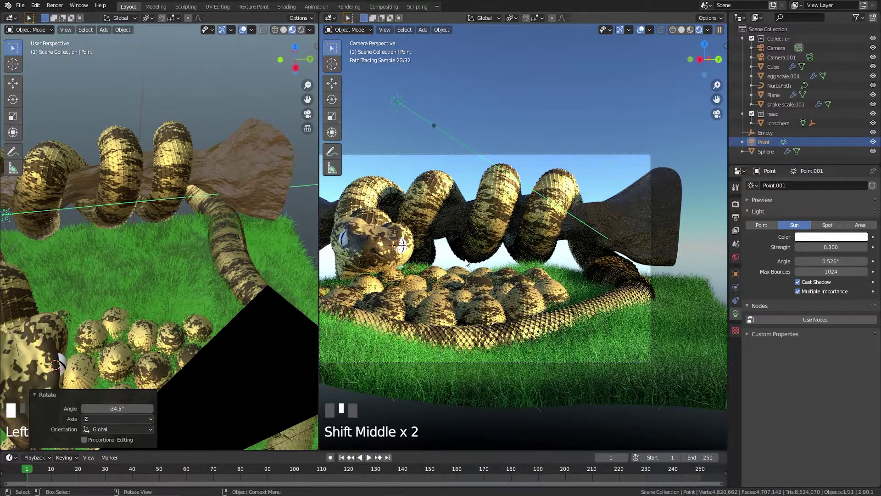
{"action": "scroll", "coordinate": [466, 262], "scroll_direction": "down", "scroll_amount": 1}
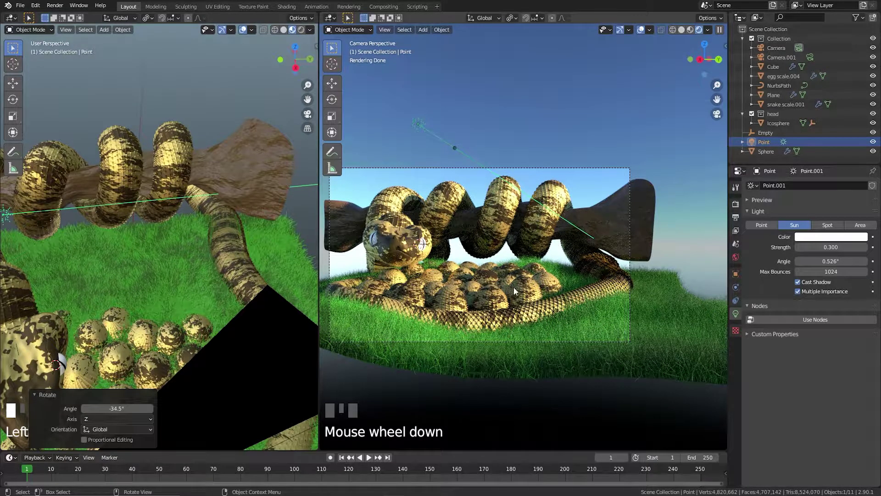
- Compare the render with the sun light hidden and shown, and merge the two viewports back into one
{"action": "left_click", "coordinate": [873, 142]}
{"action": "left_click", "coordinate": [873, 142]}
{"action": "left_click", "coordinate": [873, 142]}
{"action": "left_click", "coordinate": [873, 142]}
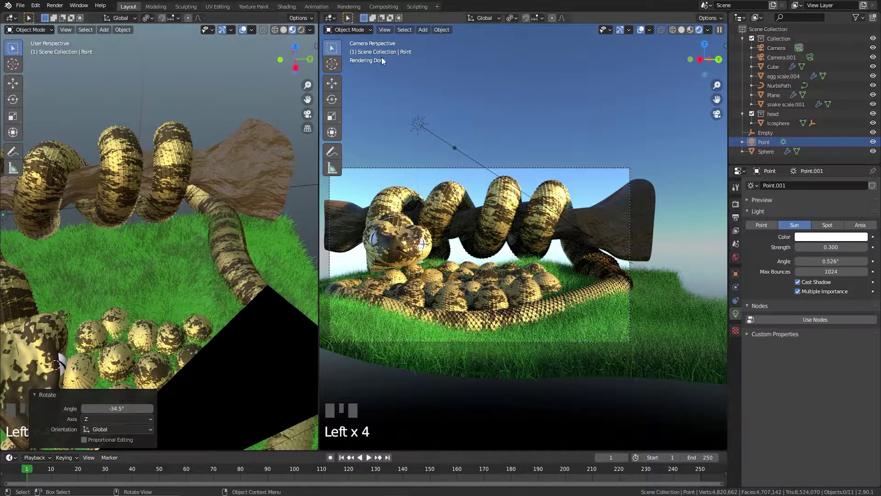
{"action": "left_click_drag", "start_coordinate": [319, 15], "coordinate": [437, 218]}
{"action": "middle_click_drag", "start_coordinate": [437, 219], "coordinate": [462, 167], "text": "shift"}
{"action": "scroll", "coordinate": [466, 145], "scroll_direction": "down", "scroll_amount": 5}
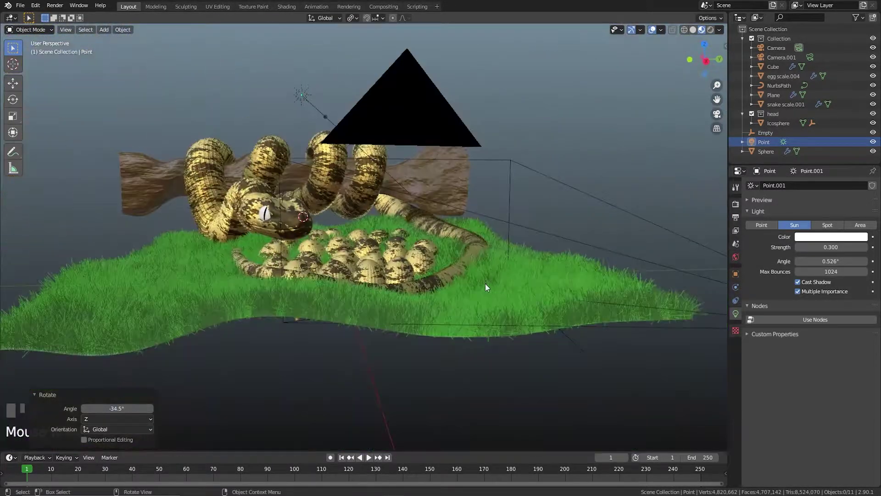
- Select the grass plane and open the Physics Forces section of its hair particle settings
{"action": "left_click", "coordinate": [497, 282]}
{"action": "left_click", "coordinate": [734, 300]}
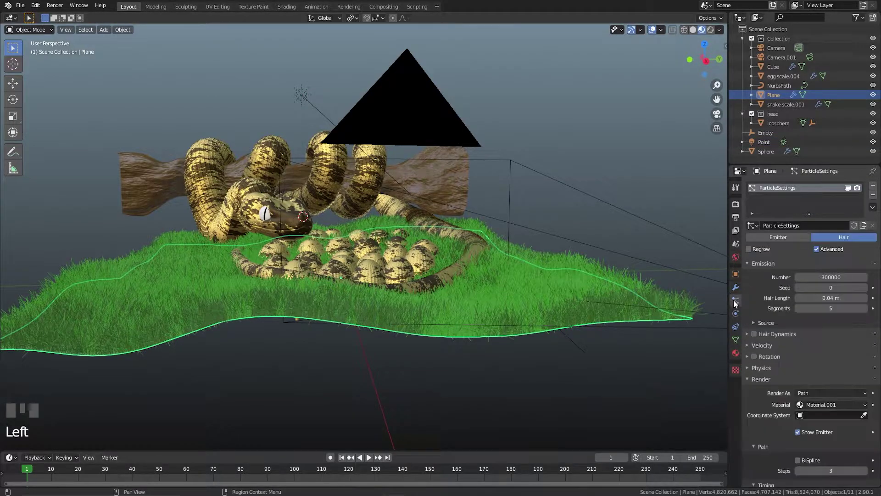
{"action": "scroll", "coordinate": [782, 289], "scroll_direction": "down", "scroll_amount": 7}
{"action": "scroll", "coordinate": [806, 301], "scroll_direction": "down", "scroll_amount": 1}
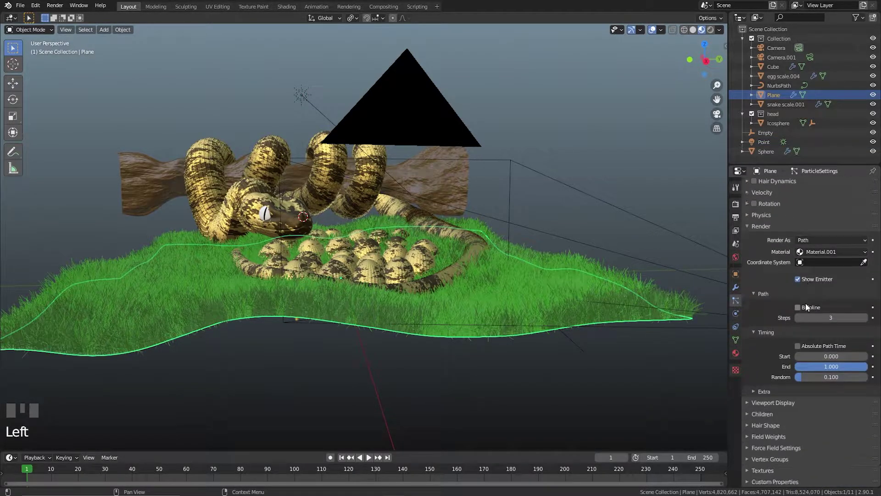
{"action": "scroll", "coordinate": [809, 309], "scroll_direction": "up", "scroll_amount": 2}
{"action": "scroll", "coordinate": [809, 309], "scroll_direction": "down", "scroll_amount": 2}
{"action": "scroll", "coordinate": [805, 279], "scroll_direction": "up", "scroll_amount": 1}
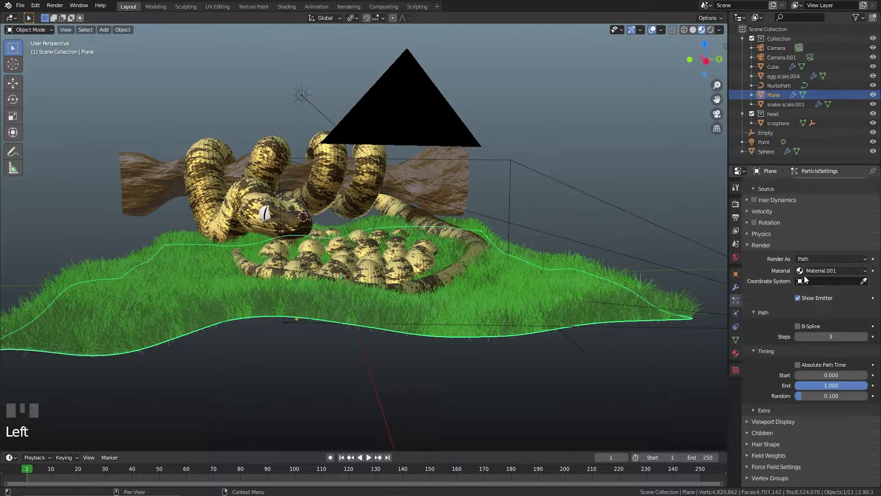
{"action": "left_click", "coordinate": [748, 235]}
{"action": "scroll", "coordinate": [800, 299], "scroll_direction": "down", "scroll_amount": 1}
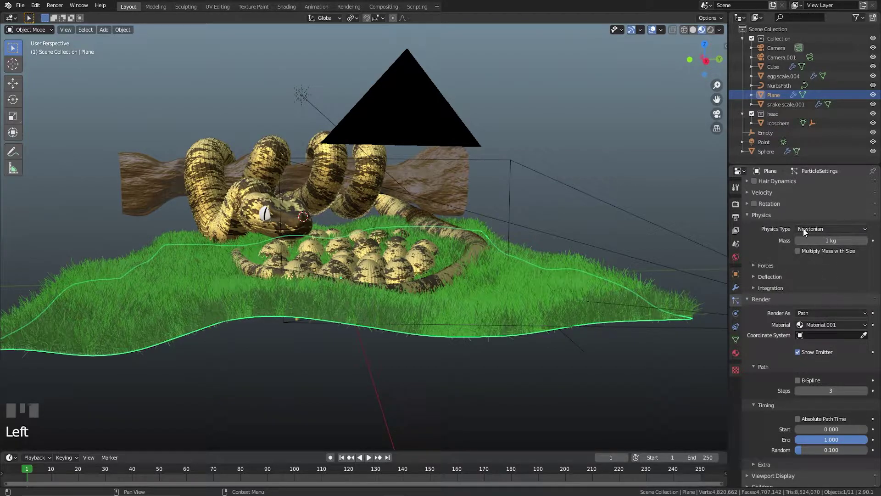
{"action": "scroll", "coordinate": [776, 231], "scroll_direction": "up", "scroll_amount": 1}
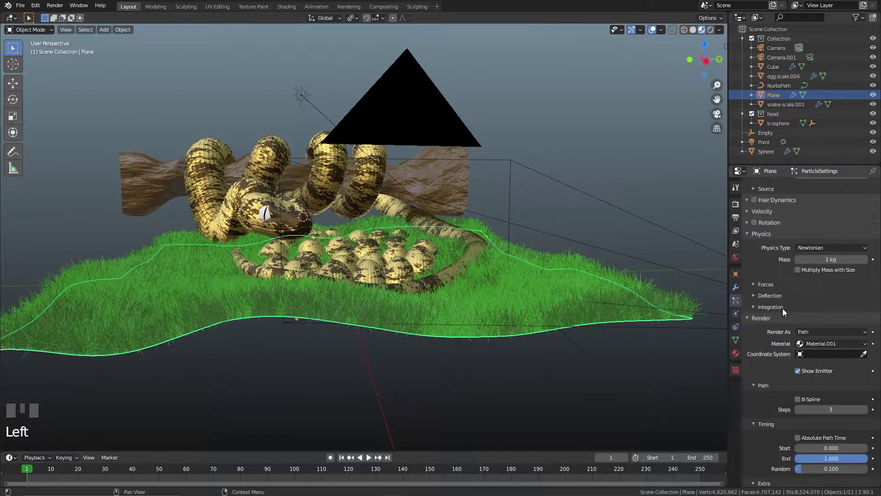
{"action": "left_click", "coordinate": [747, 234]}
{"action": "left_click", "coordinate": [747, 234]}
{"action": "left_click", "coordinate": [753, 285]}
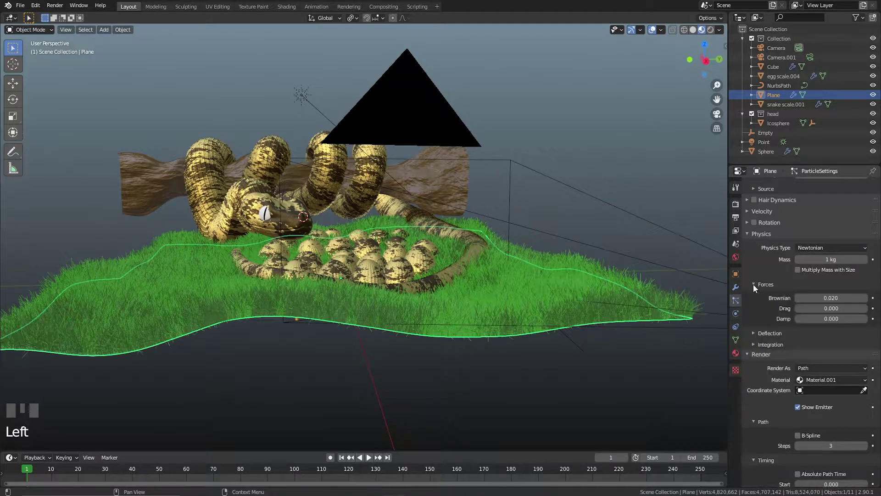
- Set the grass particles' Brownian force to 0.01 and check the grass through the camera
{"action": "left_click", "coordinate": [818, 296]}
{"action": "type", "text": "0.02"}
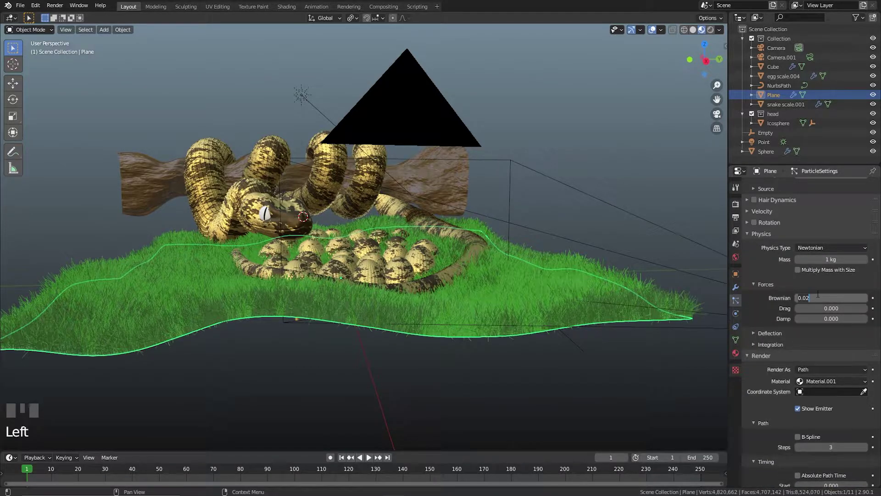
{"action": "key", "text": "BackSpace"}
{"action": "type", "text": "1"}
{"action": "key", "text": "Return"}
{"action": "middle_click_drag", "start_coordinate": [549, 301], "coordinate": [531, 295]}
{"action": "scroll", "coordinate": [535, 301], "scroll_direction": "up", "scroll_amount": 3}
{"action": "scroll", "coordinate": [532, 298], "scroll_direction": "down", "scroll_amount": 1}
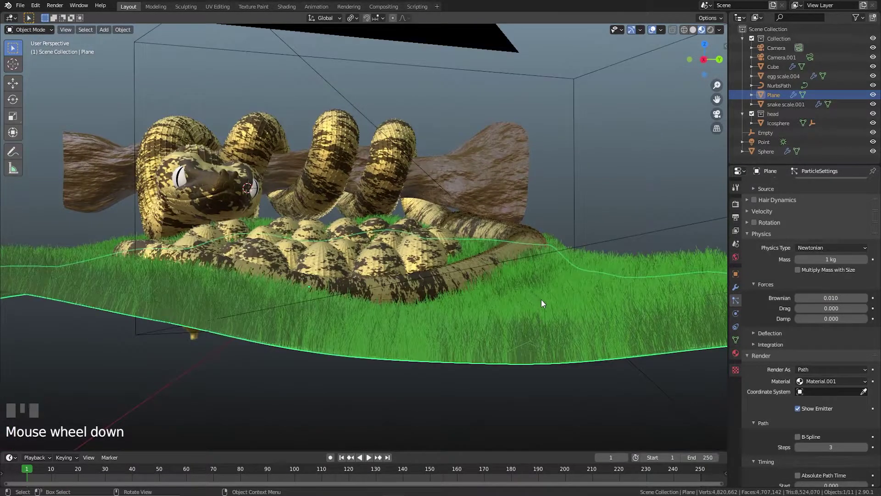
{"action": "key", "text": "KP_0"}
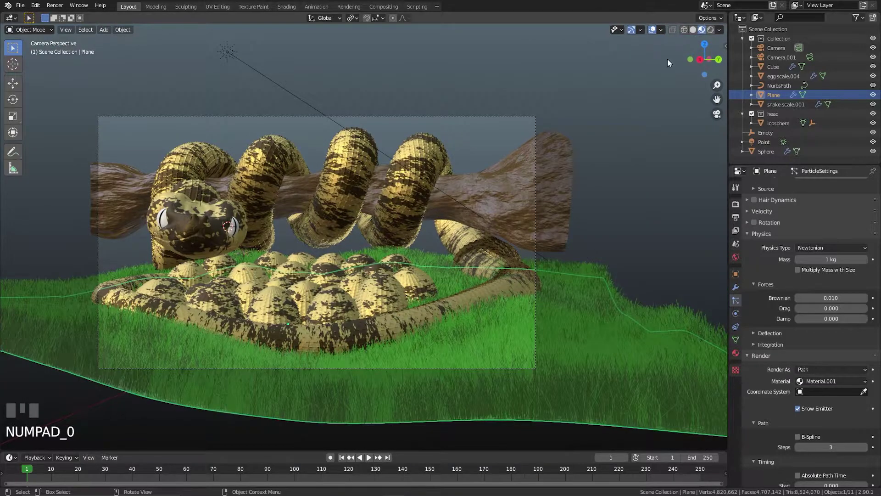
- Set the grass particles' Hair Length to 0.05 m and deselect the plane
{"action": "left_click", "coordinate": [736, 205]}
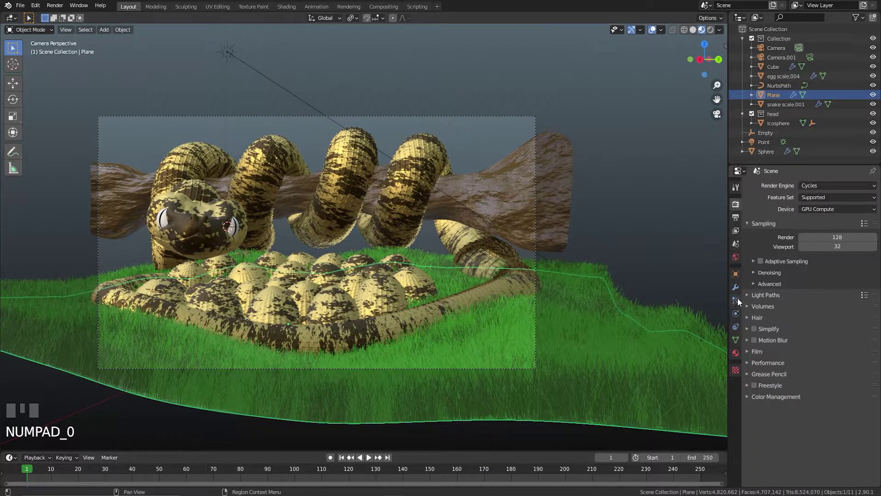
{"action": "left_click", "coordinate": [736, 300]}
{"action": "scroll", "coordinate": [820, 251], "scroll_direction": "up", "scroll_amount": 7}
{"action": "left_click", "coordinate": [829, 298]}
{"action": "type", "text": "0"}
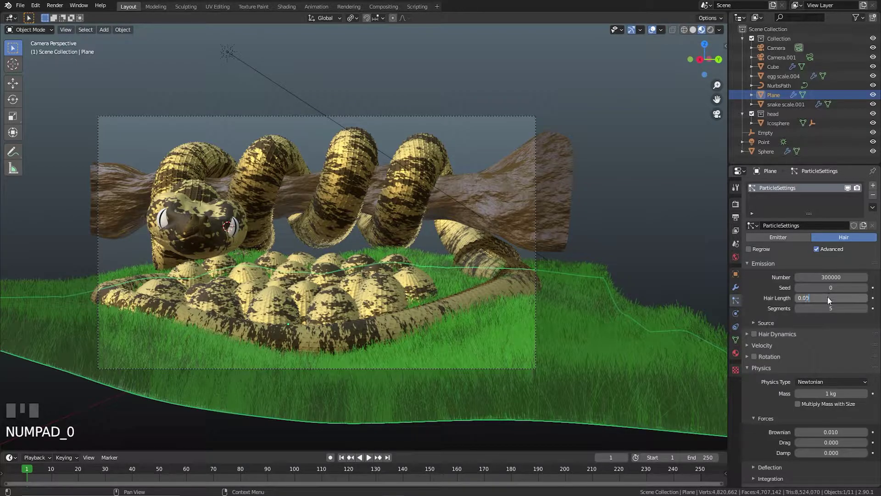
{"action": "type", "text": ".05"}
{"action": "key", "text": "Return"}
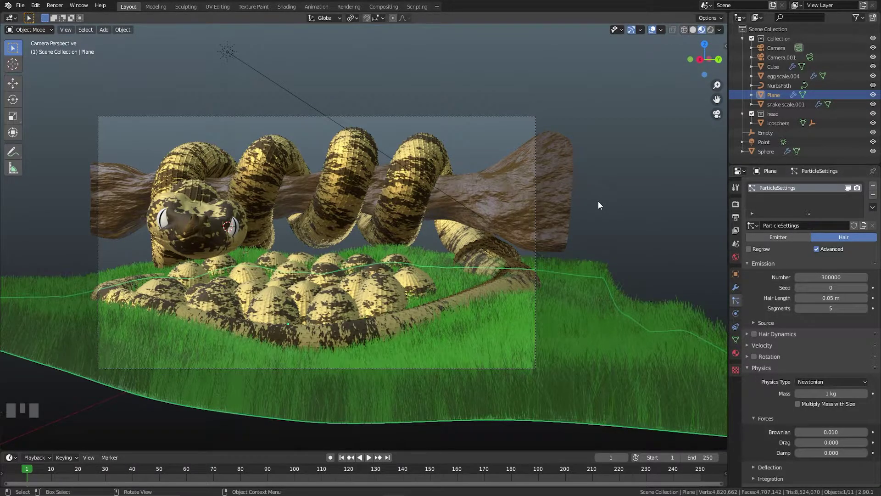
{"action": "left_click", "coordinate": [619, 208]}
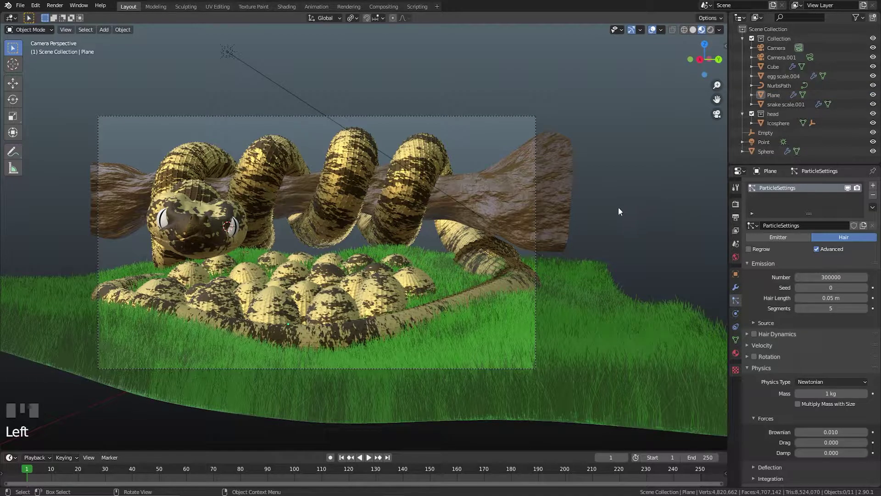
- Examine the grass in the rendered camera view, and return to material preview
{"action": "left_click", "coordinate": [711, 30]}
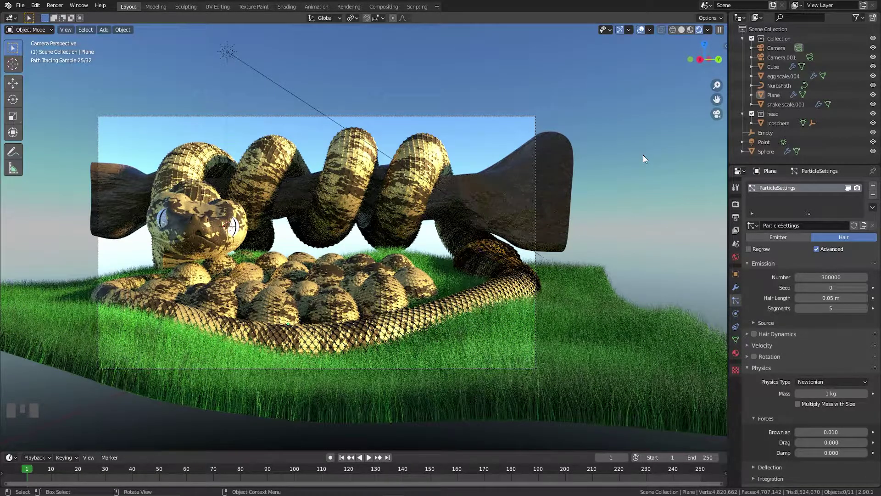
{"action": "scroll", "coordinate": [508, 276], "scroll_direction": "up", "scroll_amount": 3}
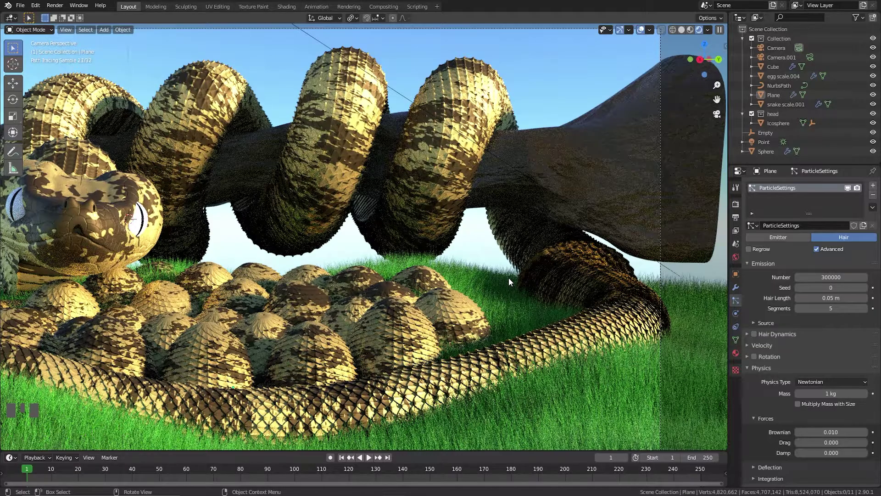
{"action": "scroll", "coordinate": [508, 278], "scroll_direction": "up", "scroll_amount": 1}
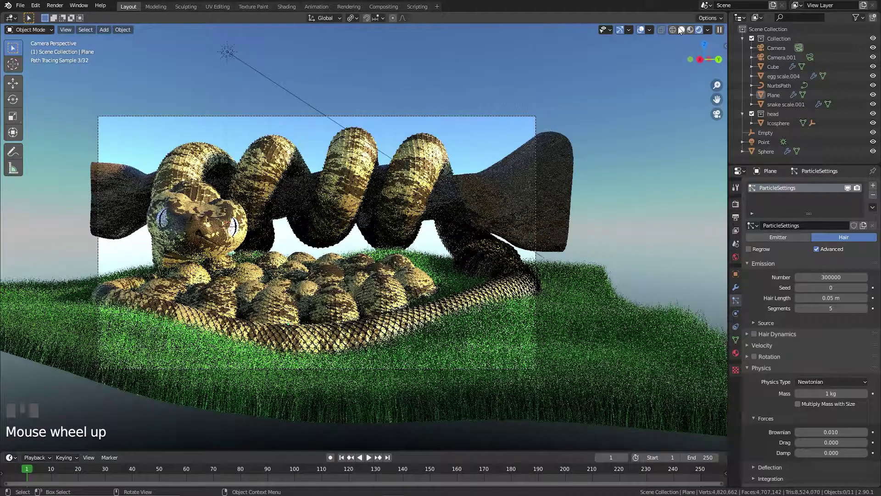
{"action": "left_click", "coordinate": [690, 30]}
- Set the grass particles' Brownian force to 0.015
{"action": "scroll", "coordinate": [787, 328], "scroll_direction": "down", "scroll_amount": 4}
{"action": "left_click", "coordinate": [814, 357]}
{"action": "left_click", "coordinate": [827, 355]}
{"action": "key", "text": "BackSpace"}
{"action": "key", "text": "BackSpace"}
{"action": "key", "text": "BackSpace"}
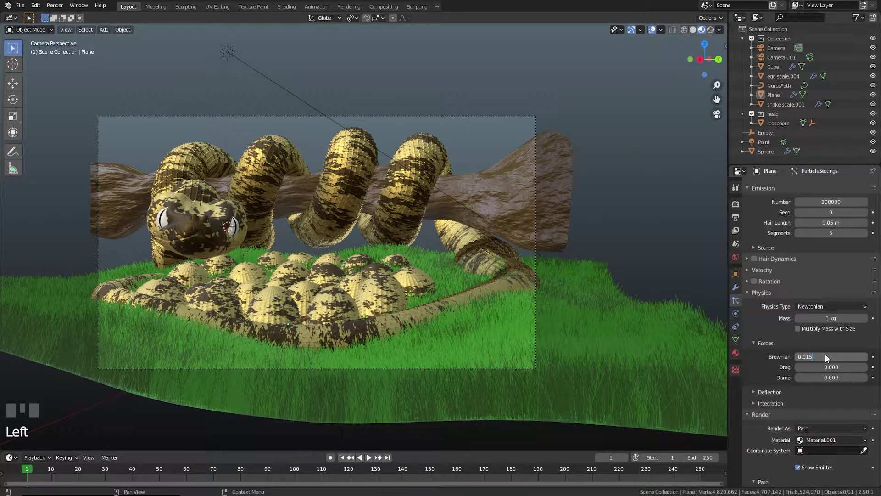
{"action": "type", "text": ".015"}
{"action": "key", "text": "Return"}
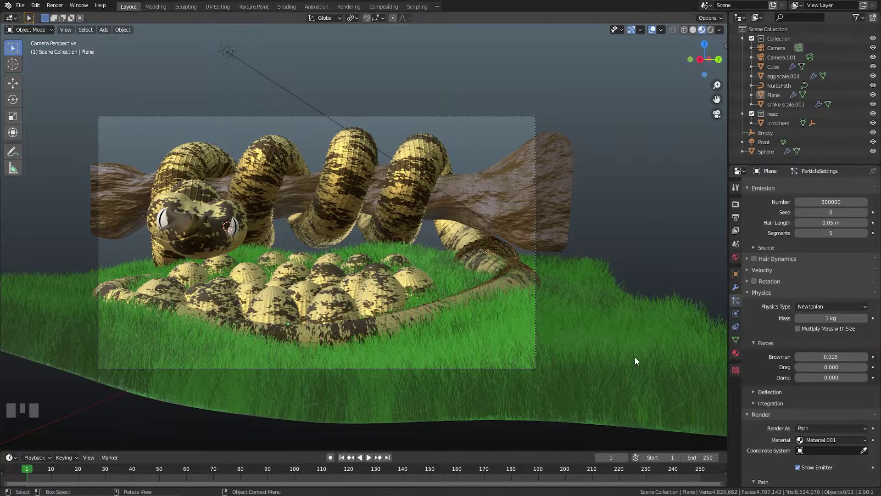
- Set the grass particles' Hair Length to 0.045 m and check the grass in the camera view
{"action": "scroll", "coordinate": [825, 356], "scroll_direction": "up", "scroll_amount": 4}
{"action": "left_click", "coordinate": [823, 299]}
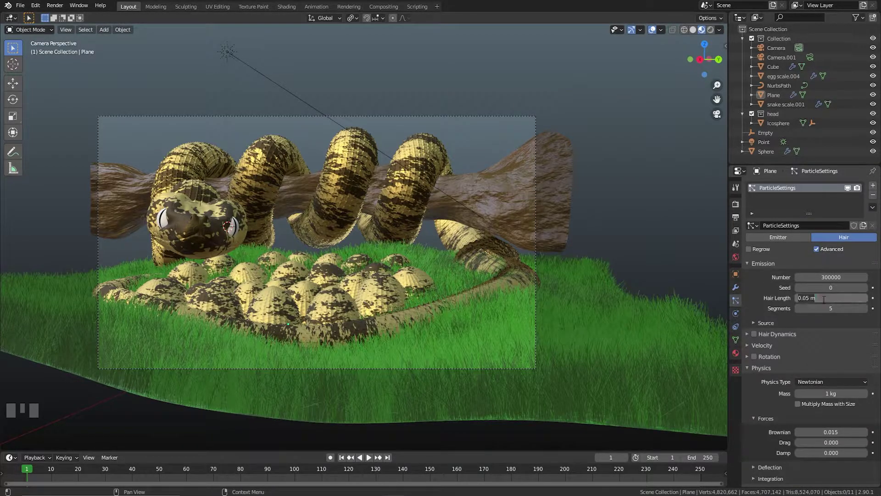
{"action": "type", "text": "0.0"}
{"action": "key", "text": "Return"}
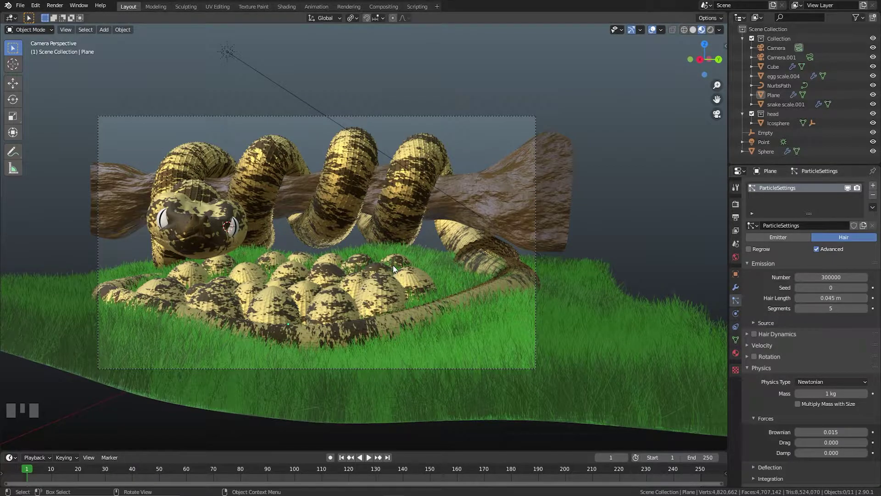
{"action": "middle_click_drag", "start_coordinate": [494, 257], "coordinate": [497, 243], "text": "shift"}
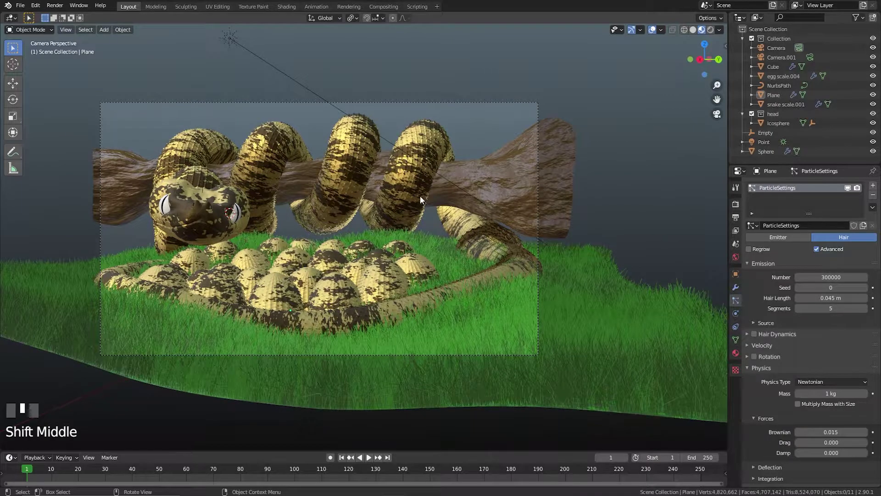
{"action": "scroll", "coordinate": [478, 211], "scroll_direction": "up", "scroll_amount": 1}
{"action": "scroll", "coordinate": [484, 213], "scroll_direction": "down", "scroll_amount": 1}
{"action": "scroll", "coordinate": [464, 276], "scroll_direction": "up", "scroll_amount": 1}
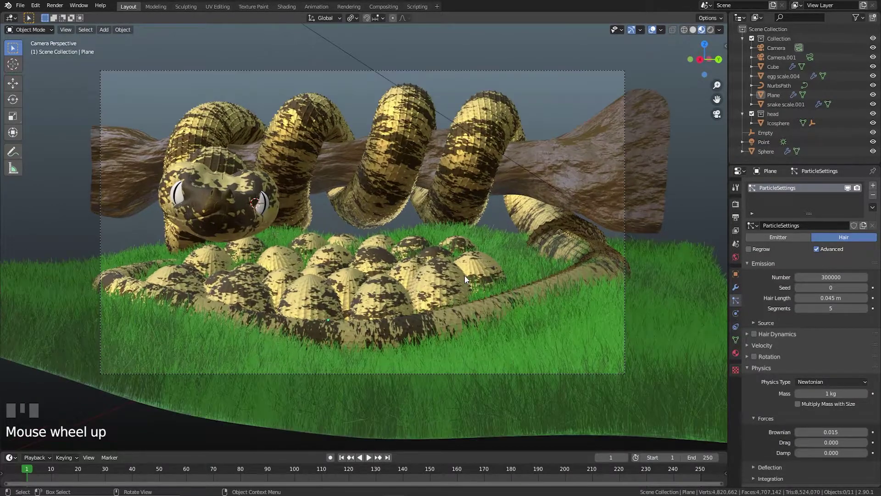
{"action": "scroll", "coordinate": [488, 266], "scroll_direction": "down", "scroll_amount": 1}
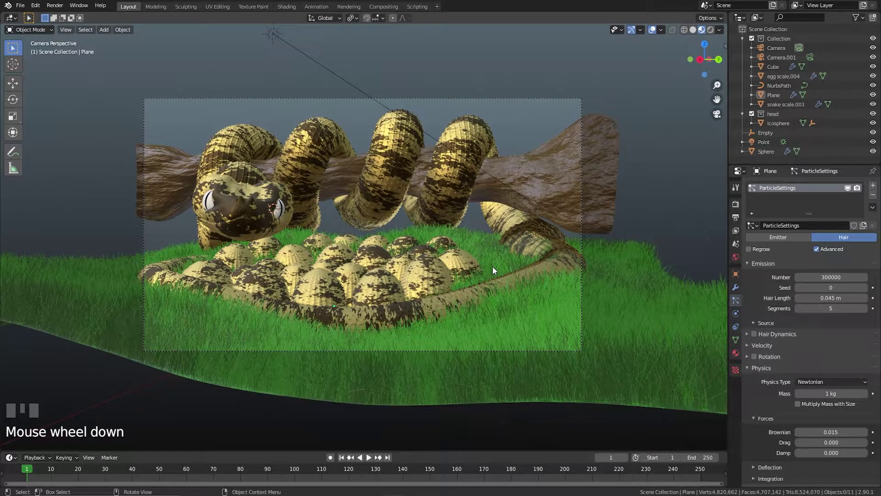
- Set the Solidify modifier's thickness on the egg scales to 0.03 m
{"action": "left_click", "coordinate": [492, 267]}
{"action": "scroll", "coordinate": [426, 282], "scroll_direction": "up", "scroll_amount": 3}
{"action": "mouse_move", "coordinate": [429, 285]}
{"action": "middle_mouse_down", "text": "shift"}
{"action": "mouse_move", "coordinate": [431, 256]}
{"action": "mouse_move", "coordinate": [419, 252]}
{"action": "mouse_move", "coordinate": [420, 296]}
{"action": "middle_mouse_up", "text": "shift"}
{"action": "scroll", "coordinate": [421, 295], "scroll_direction": "up", "scroll_amount": 4}
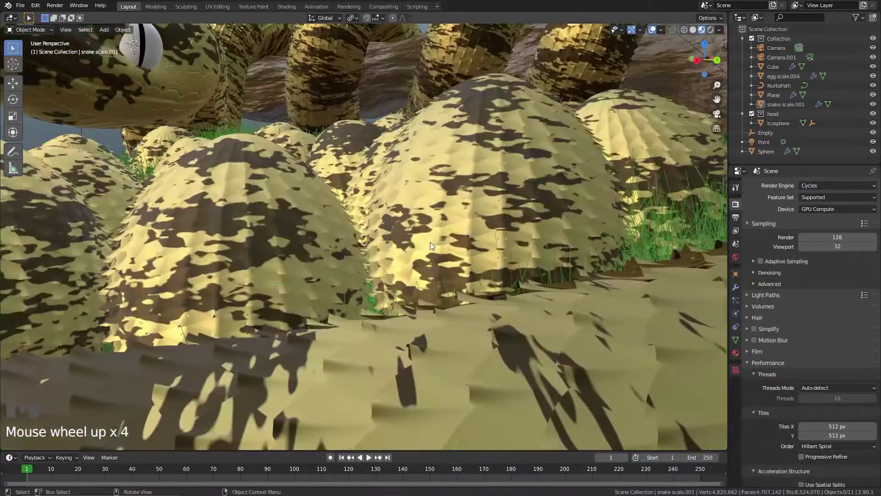
{"action": "middle_click_drag", "start_coordinate": [431, 241], "coordinate": [422, 255], "text": "shift"}
{"action": "left_click", "coordinate": [436, 238]}
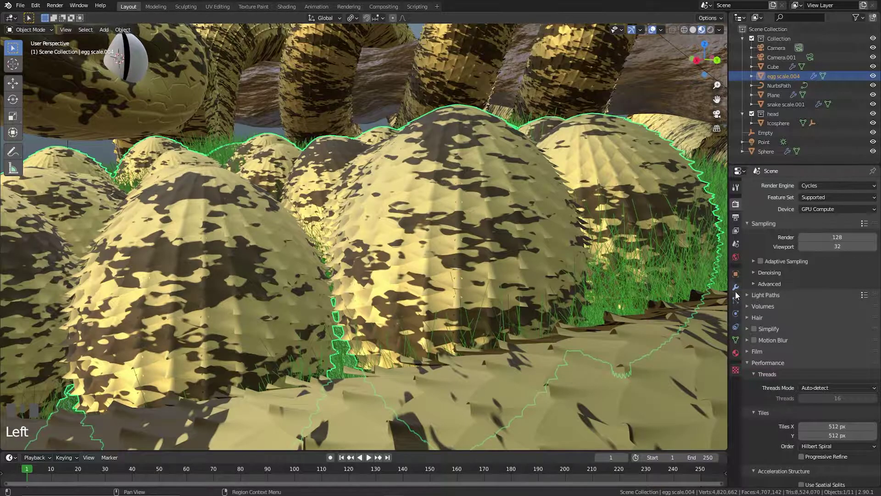
{"action": "left_click", "coordinate": [736, 288]}
{"action": "left_click", "coordinate": [749, 202]}
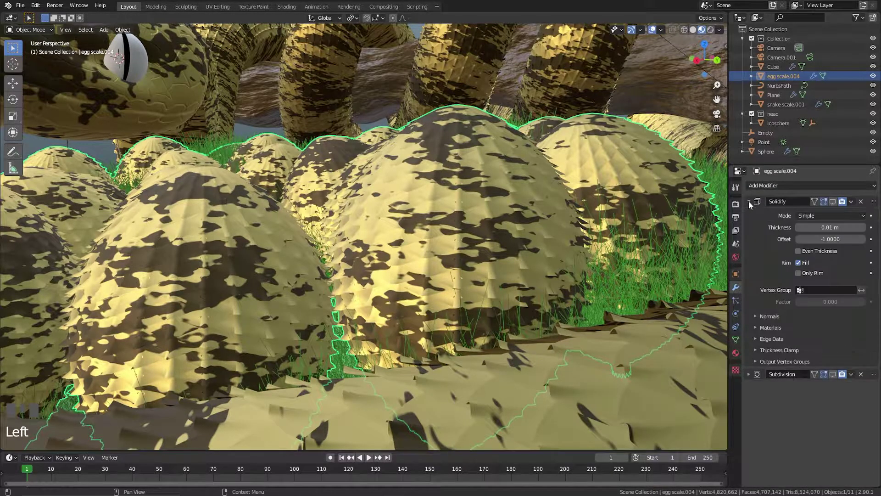
{"action": "left_click", "coordinate": [826, 228]}
{"action": "type", "text": "0"}
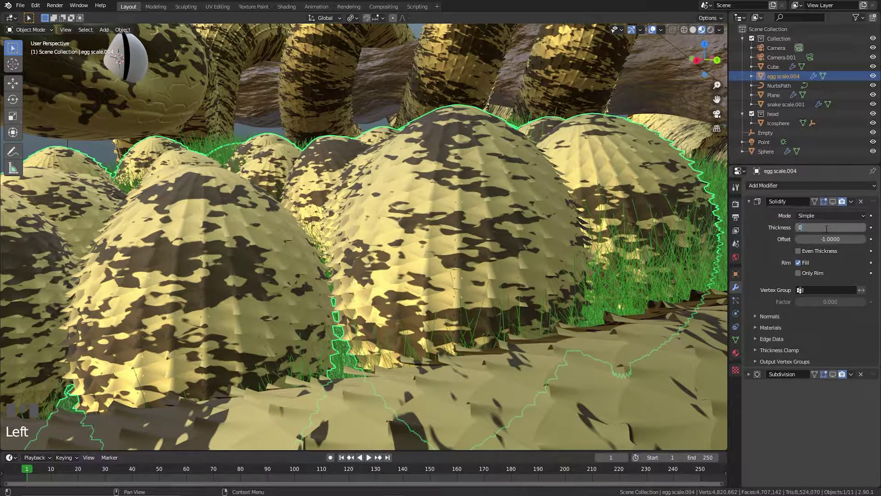
{"action": "type", "text": ".03"}
{"action": "key", "text": "Return"}
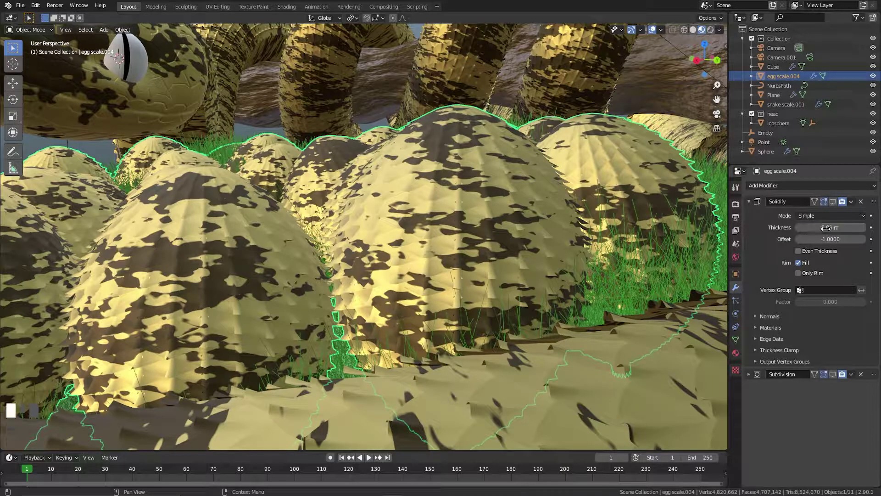
- Examine the thickened egg scales and toggle the Solidify modifier's viewport display for comparison
{"action": "scroll", "coordinate": [502, 222], "scroll_direction": "down", "scroll_amount": 4}
{"action": "scroll", "coordinate": [501, 225], "scroll_direction": "up", "scroll_amount": 4}
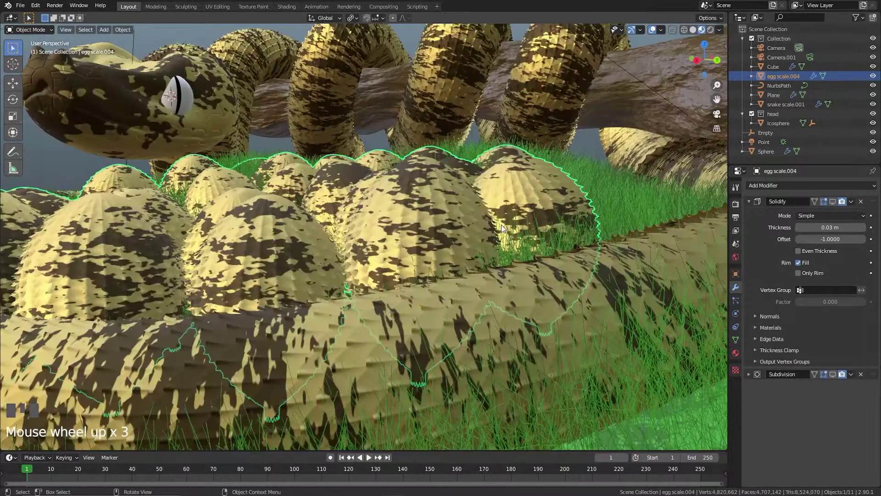
{"action": "scroll", "coordinate": [501, 225], "scroll_direction": "down", "scroll_amount": 1}
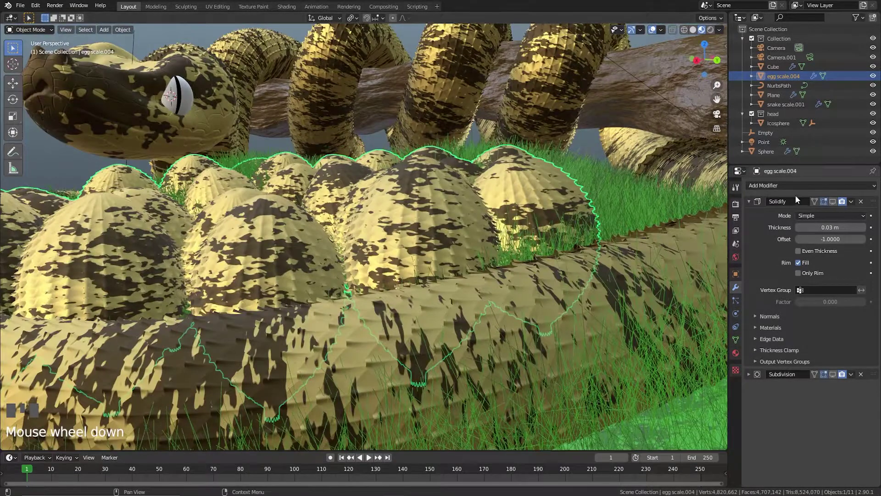
{"action": "left_click", "coordinate": [832, 202]}
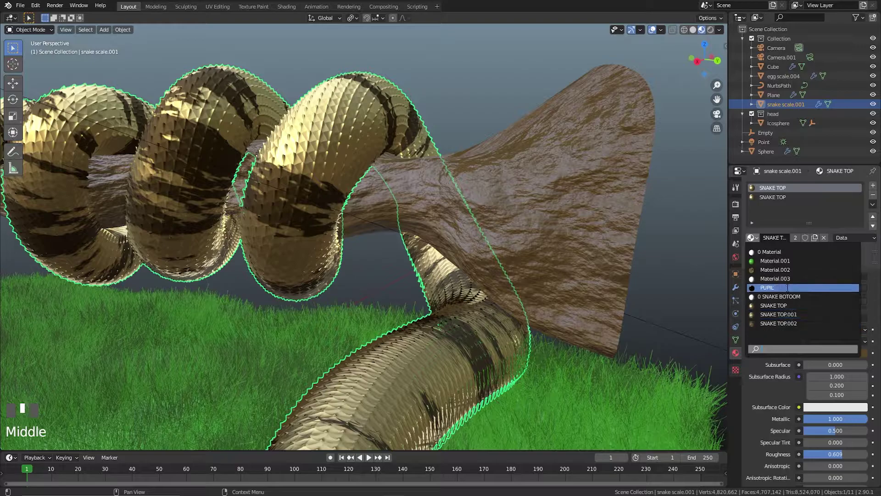
- Try to remove the snake body's second SNAKE TOP material slot while in Edit Mode
{"action": "double_click", "coordinate": [452, 167]}
{"action": "middle_click_drag", "start_coordinate": [452, 166], "coordinate": [412, 166], "text": "shift"}
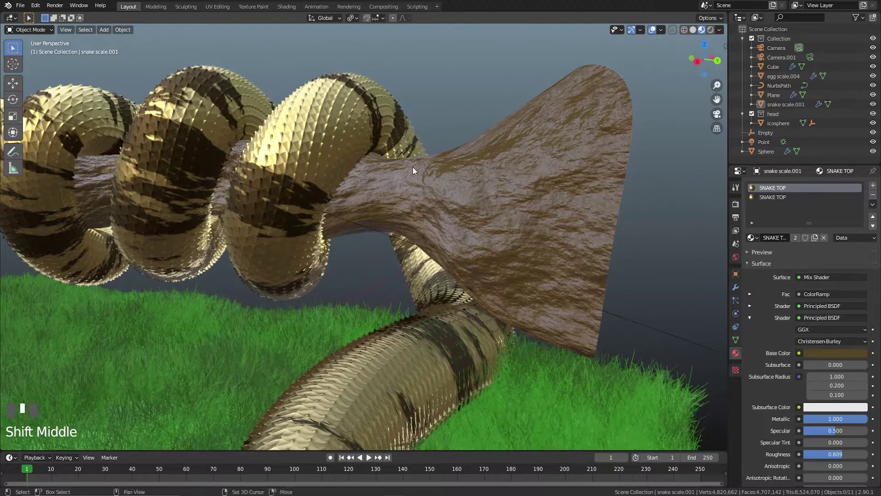
{"action": "left_click", "coordinate": [430, 318]}
{"action": "key", "text": "Tab"}
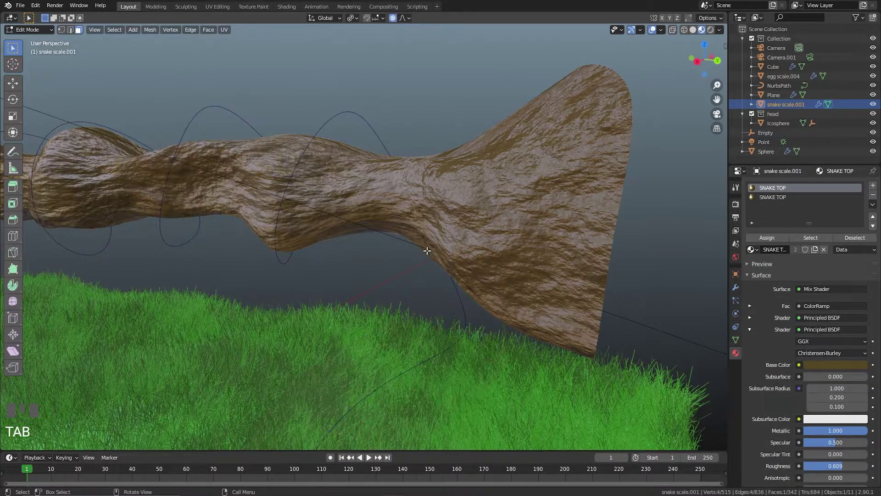
{"action": "key", "text": "KP_Decimal"}
{"action": "middle_click_drag", "start_coordinate": [428, 251], "coordinate": [551, 239]}
{"action": "scroll", "coordinate": [421, 221], "scroll_direction": "down", "scroll_amount": 3}
{"action": "scroll", "coordinate": [422, 221], "scroll_direction": "down", "scroll_amount": 5}
{"action": "scroll", "coordinate": [550, 239], "scroll_direction": "up", "scroll_amount": 2}
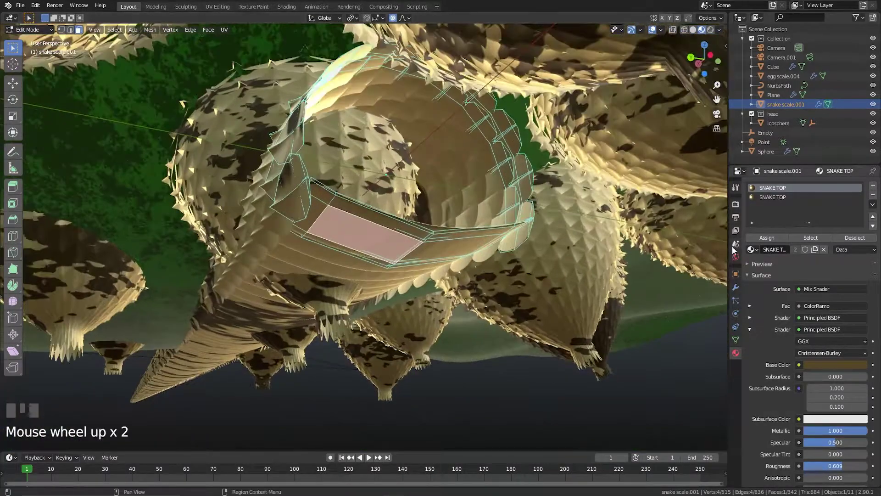
{"action": "left_click", "coordinate": [811, 197]}
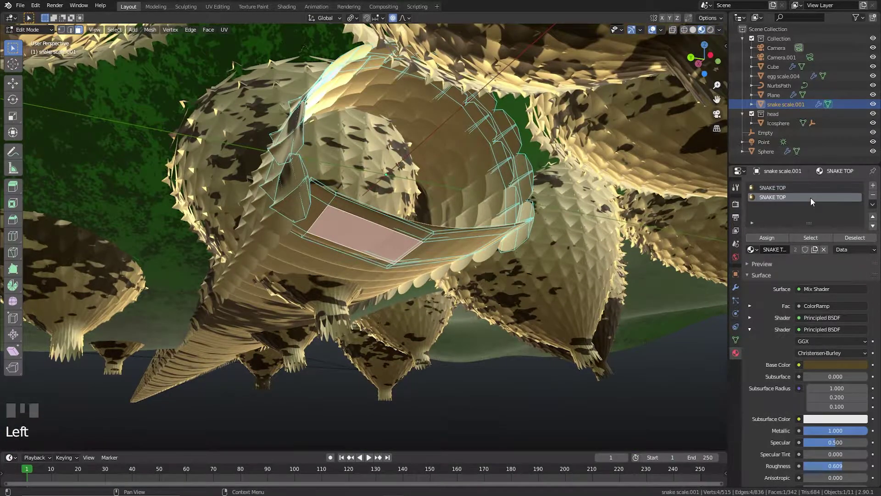
{"action": "left_click", "coordinate": [873, 195]}
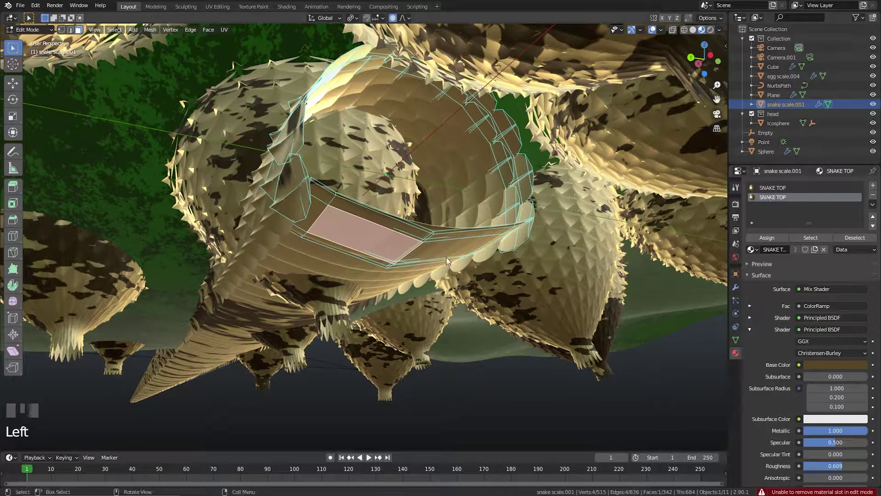
- Return to Object Mode and remove the second SNAKE TOP material slot from the snake body
{"action": "key", "text": "Tab"}
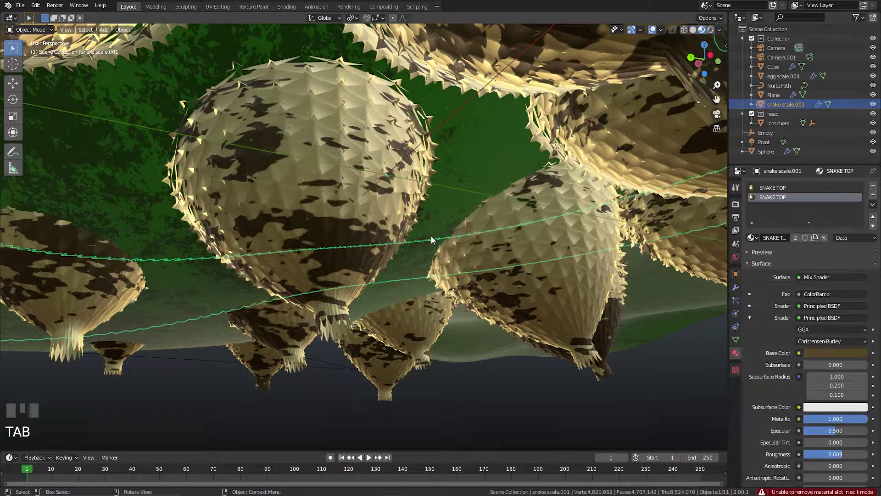
{"action": "scroll", "coordinate": [452, 252], "scroll_direction": "down", "scroll_amount": 5}
{"action": "middle_click_drag", "start_coordinate": [472, 268], "coordinate": [505, 326]}
{"action": "scroll", "coordinate": [409, 232], "scroll_direction": "down", "scroll_amount": 4}
{"action": "middle_click_drag", "start_coordinate": [409, 232], "coordinate": [442, 264]}
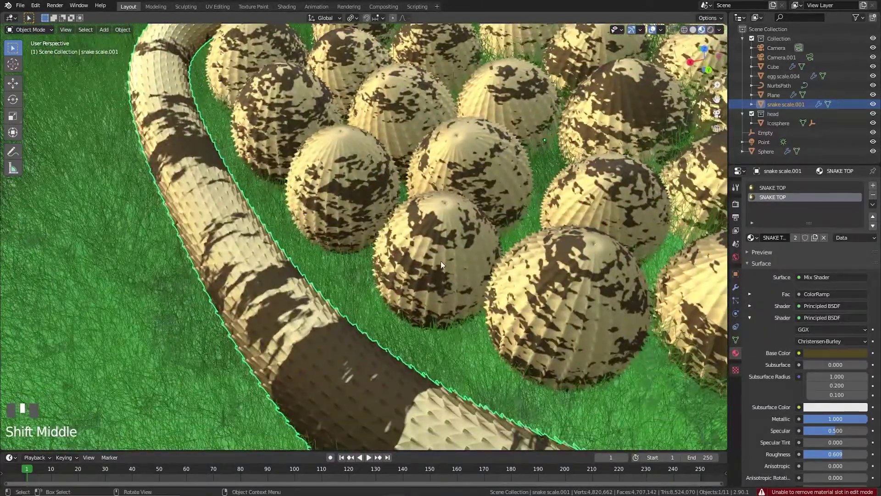
{"action": "left_click", "coordinate": [874, 195]}
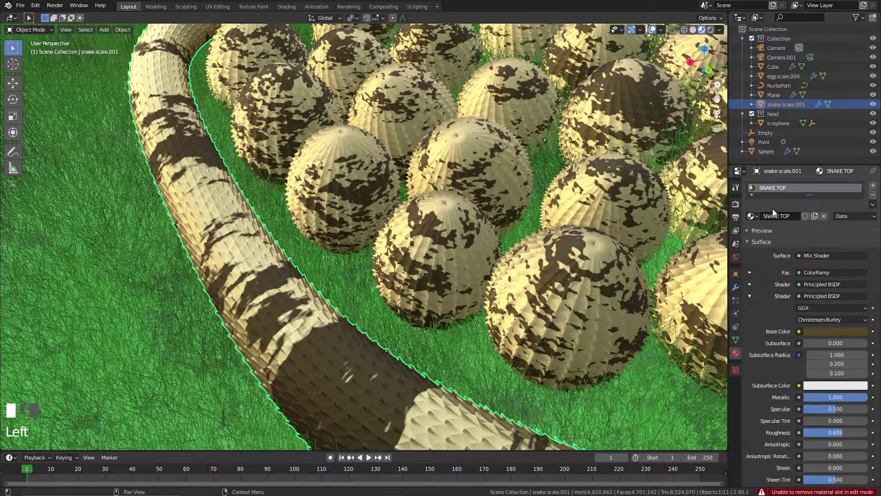
- Isolate the snake scale mesh in local view and select all linked faces of its belly scale in Edit Mode
{"action": "middle_click_drag", "start_coordinate": [404, 212], "coordinate": [285, 210]}
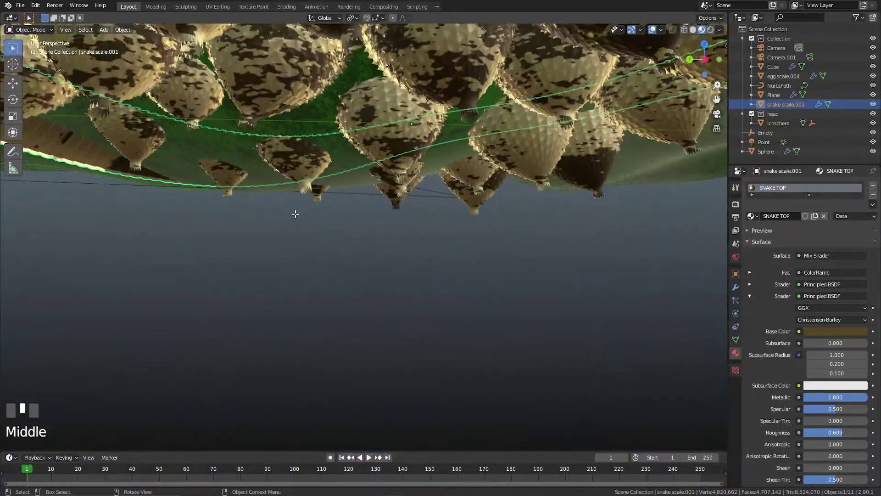
{"action": "key", "text": "Tab"}
{"action": "key", "text": "KP_Divide"}
{"action": "scroll", "coordinate": [423, 277], "scroll_direction": "up", "scroll_amount": 4}
{"action": "middle_click_drag", "start_coordinate": [423, 277], "coordinate": [367, 294]}
{"action": "key", "text": "KP_0"}
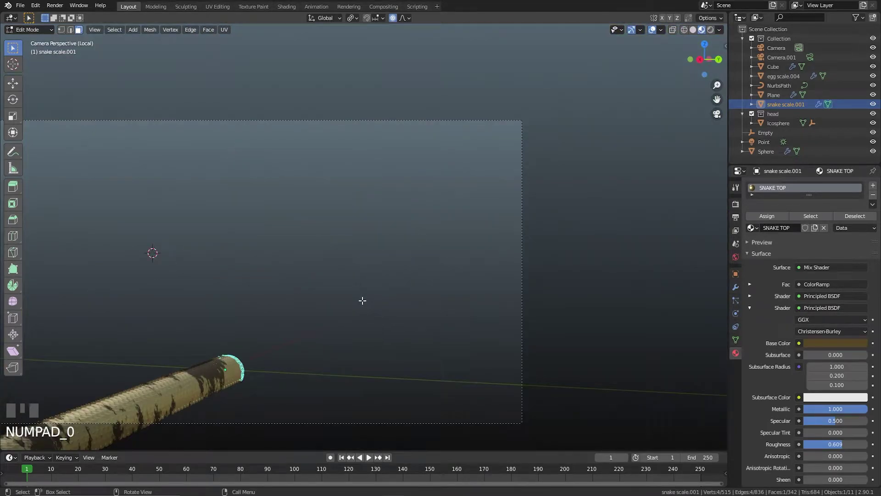
{"action": "key", "text": "KP_Decimal"}
{"action": "middle_click_drag", "start_coordinate": [370, 294], "coordinate": [389, 254]}
{"action": "scroll", "coordinate": [389, 253], "scroll_direction": "down", "scroll_amount": 3}
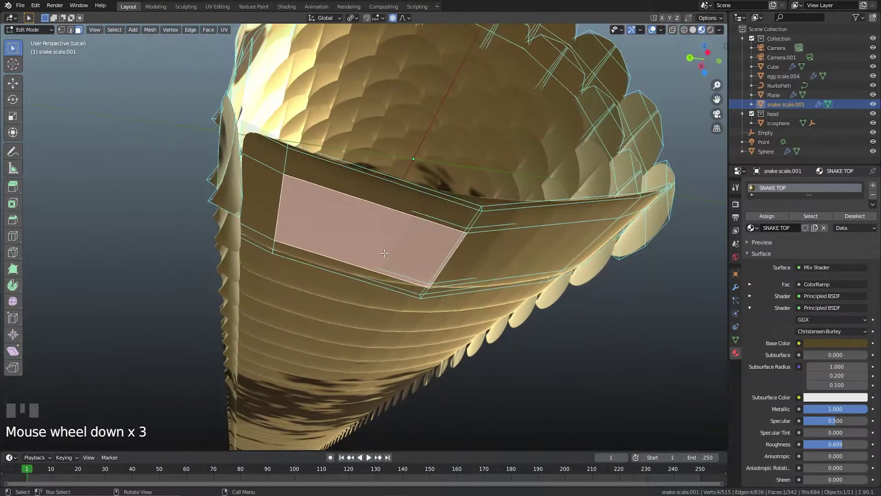
{"action": "key", "text": "l"}
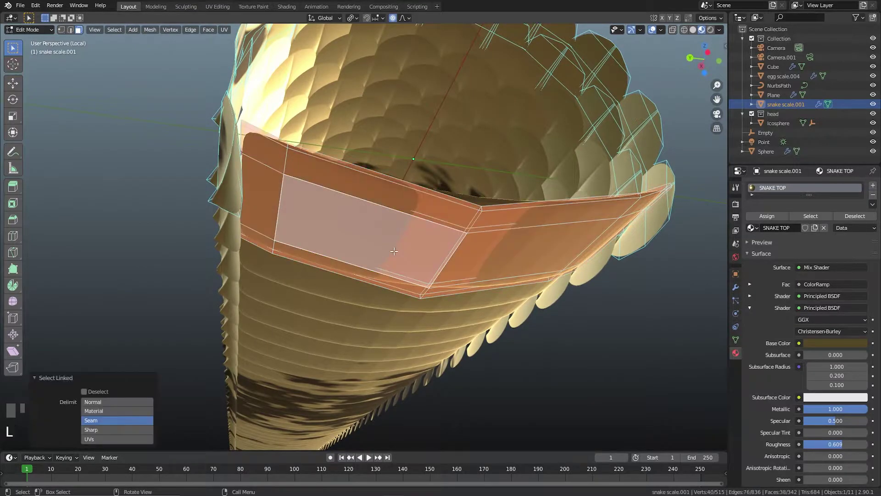
- Add a second material slot with SNAKE BOTOOM, assign it to the selected belly scale, and return to Object Mode
{"action": "left_click", "coordinate": [873, 185]}
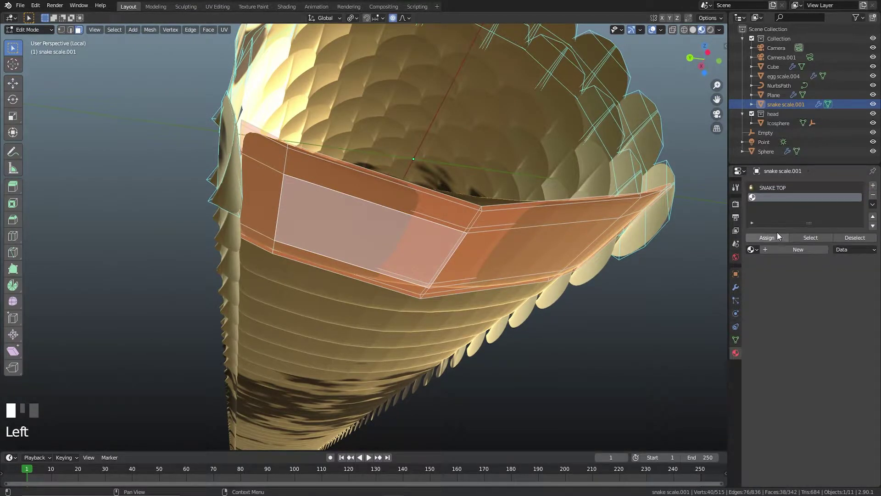
{"action": "left_click", "coordinate": [753, 249]}
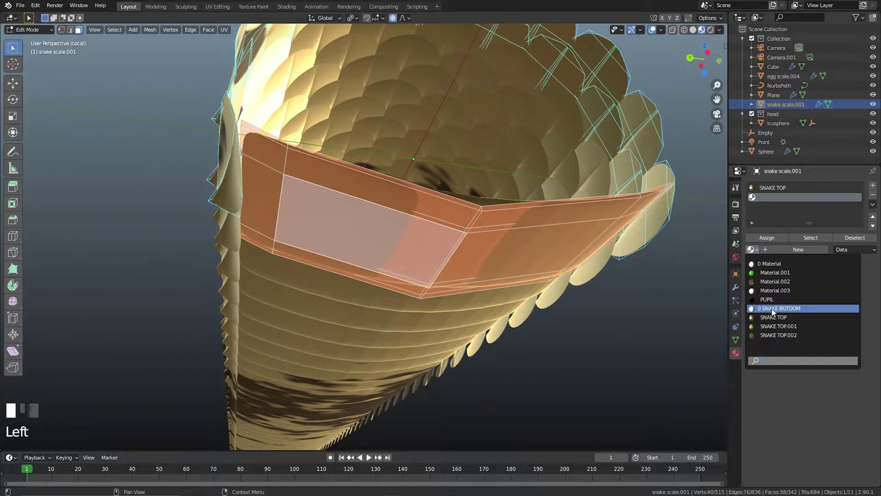
{"action": "left_click", "coordinate": [772, 309]}
{"action": "left_click", "coordinate": [780, 237]}
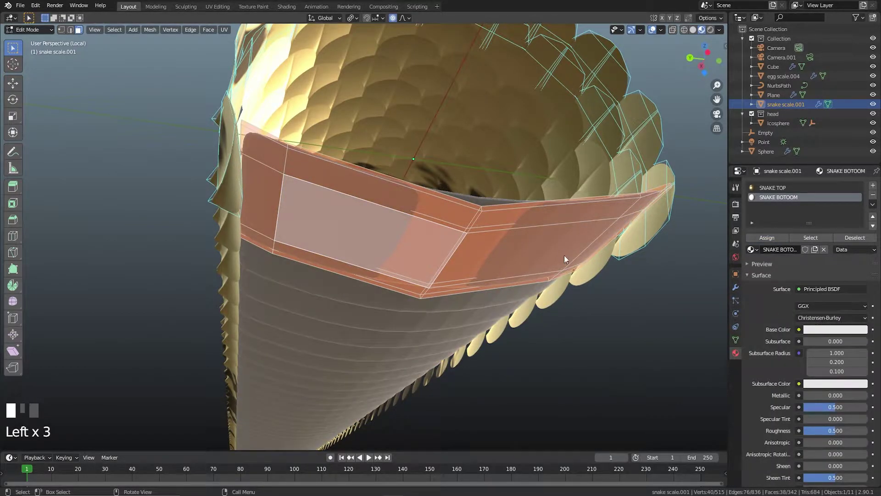
{"action": "key", "text": "Tab"}
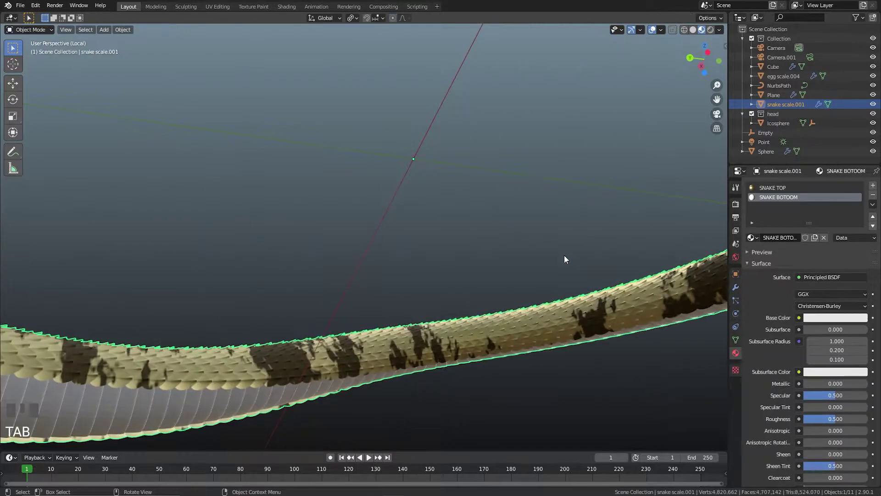
- Check the snake's belly material in the camera view, both isolated and with the full scene restored from local view
{"action": "scroll", "coordinate": [563, 257], "scroll_direction": "down", "scroll_amount": 17}
{"action": "key", "text": "KP_0"}
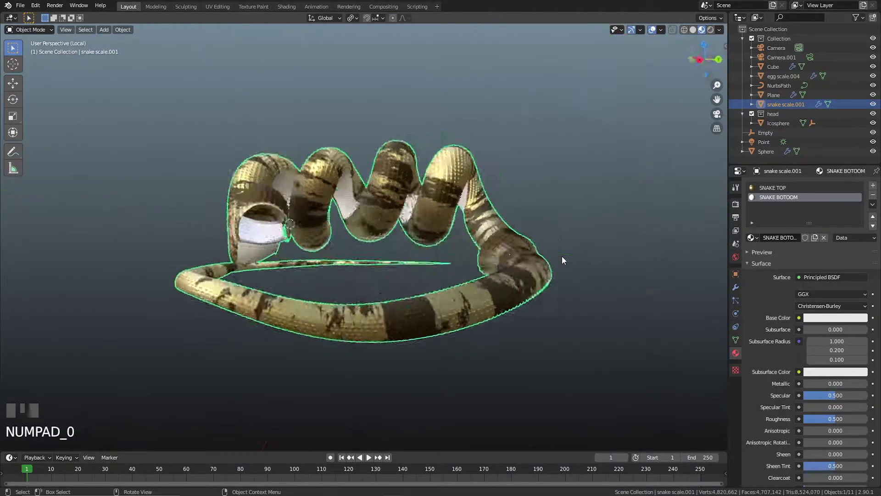
{"action": "middle_click_drag", "start_coordinate": [556, 253], "coordinate": [469, 241], "text": "shift"}
{"action": "scroll", "coordinate": [480, 248], "scroll_direction": "up", "scroll_amount": 1}
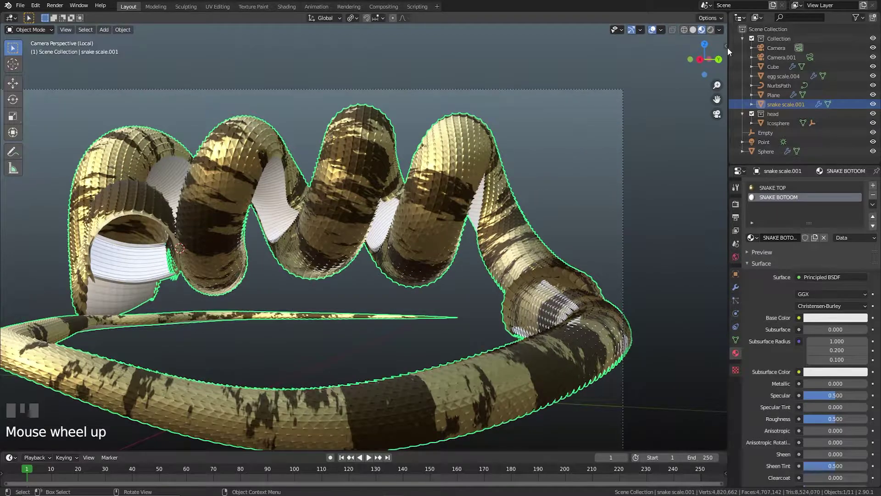
{"action": "key", "text": "KP_Divide"}
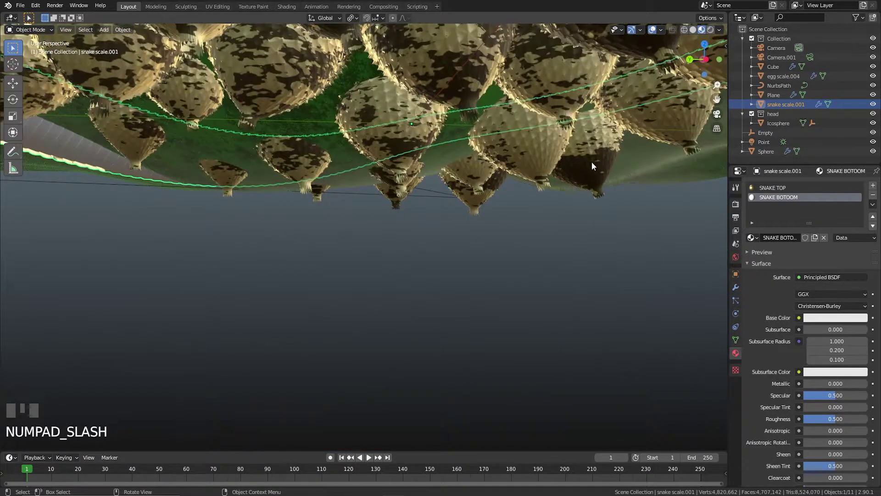
{"action": "key", "text": "KP_0"}
{"action": "scroll", "coordinate": [482, 209], "scroll_direction": "up", "scroll_amount": 1}
{"action": "middle_click_drag", "start_coordinate": [458, 206], "coordinate": [497, 208], "text": "shift"}
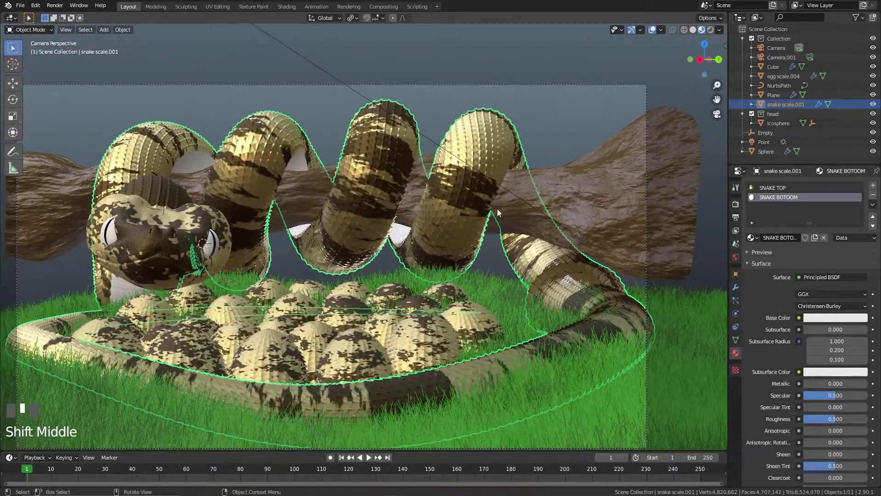
- Set the SNAKE BOTOOM material's base color value to 0.907, Metallic to 1.000 and Roughness to 0.273
{"action": "left_click", "coordinate": [850, 318]}
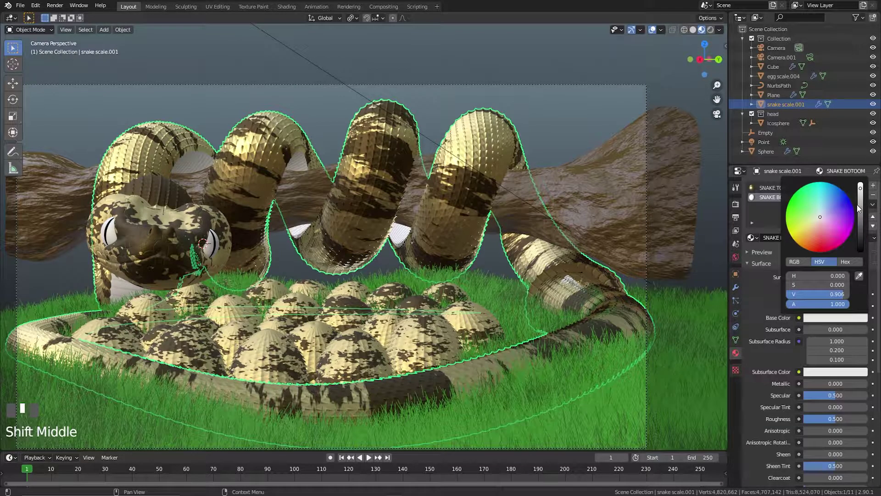
{"action": "mouse_move", "coordinate": [859, 209]}
{"action": "left_mouse_down"}
{"action": "mouse_move", "coordinate": [860, 231]}
{"action": "mouse_move", "coordinate": [861, 202]}
{"action": "left_mouse_up"}
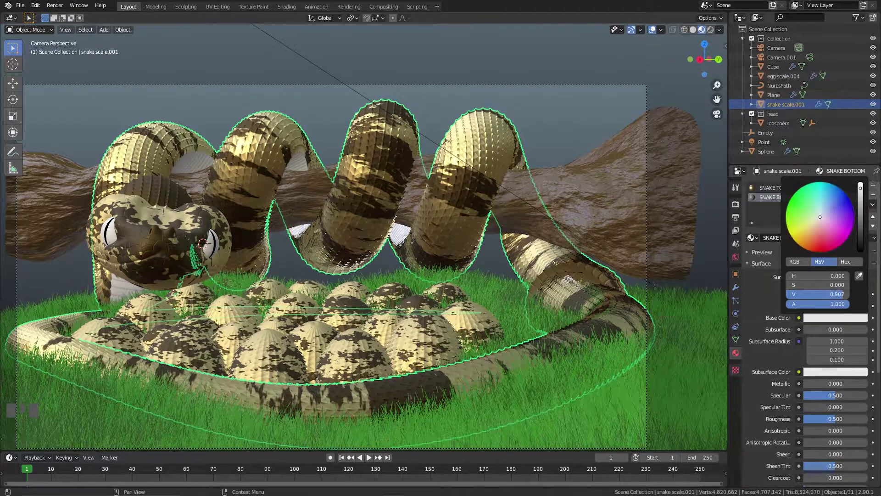
{"action": "left_click_drag", "start_coordinate": [820, 383], "coordinate": [863, 384]}
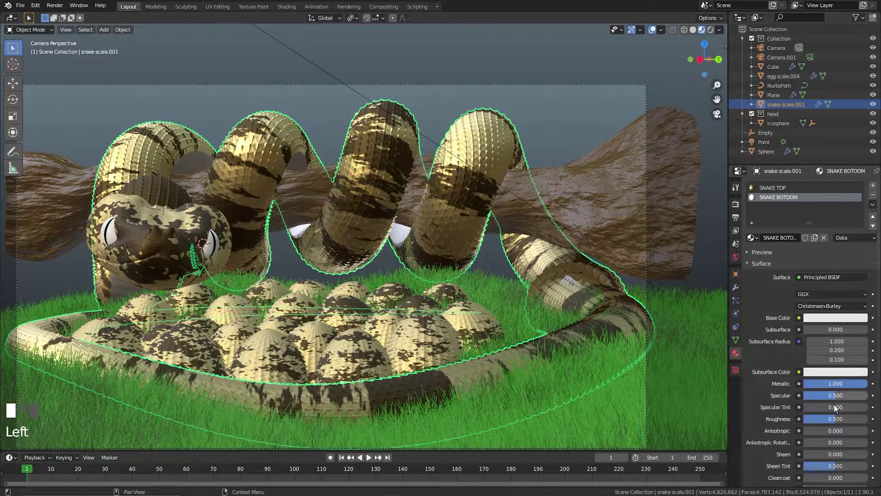
{"action": "left_click_drag", "start_coordinate": [834, 418], "coordinate": [821, 418]}
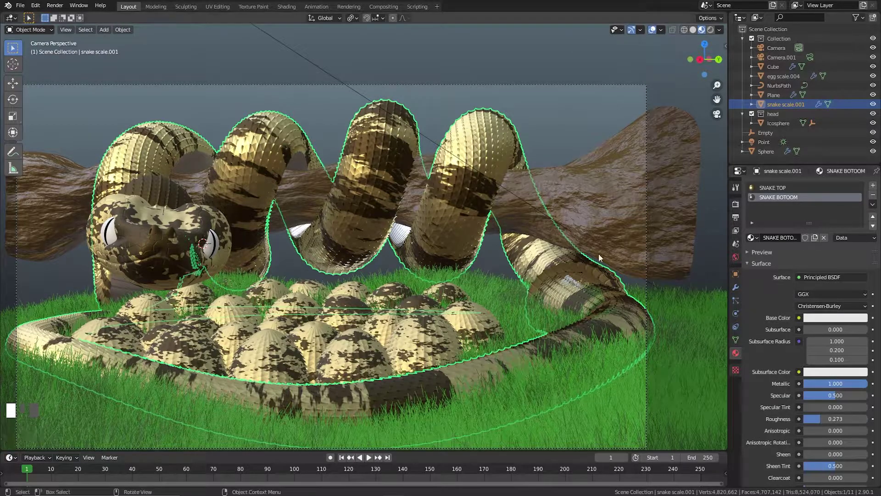
- Switch the camera view to rendered shading and examine the snake's metallic belly scales
{"action": "scroll", "coordinate": [629, 218], "scroll_direction": "up", "scroll_amount": 4}
{"action": "scroll", "coordinate": [388, 229], "scroll_direction": "down", "scroll_amount": 5}
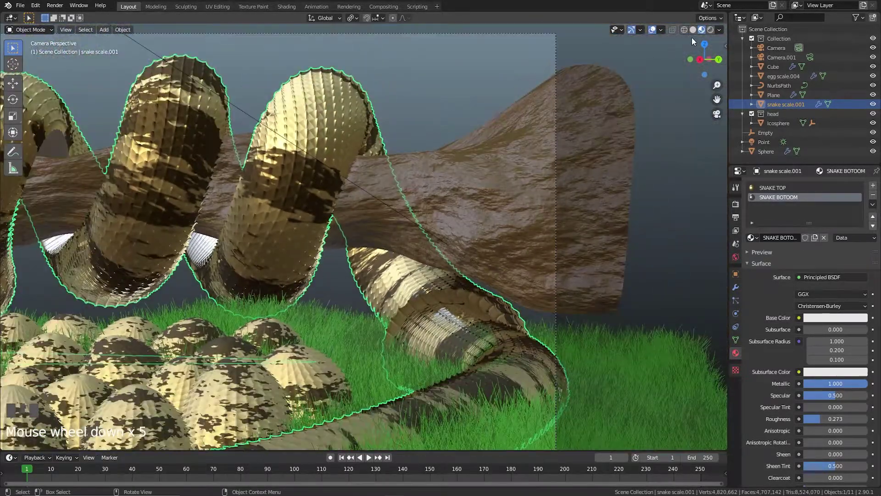
{"action": "left_click", "coordinate": [710, 30]}
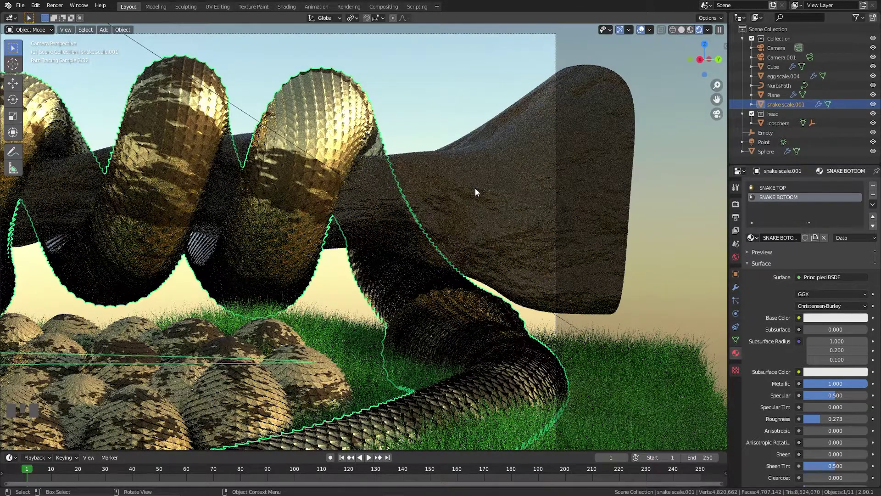
{"action": "scroll", "coordinate": [475, 189], "scroll_direction": "down", "scroll_amount": 2}
{"action": "middle_click_drag", "start_coordinate": [321, 213], "coordinate": [407, 205], "text": "shift"}
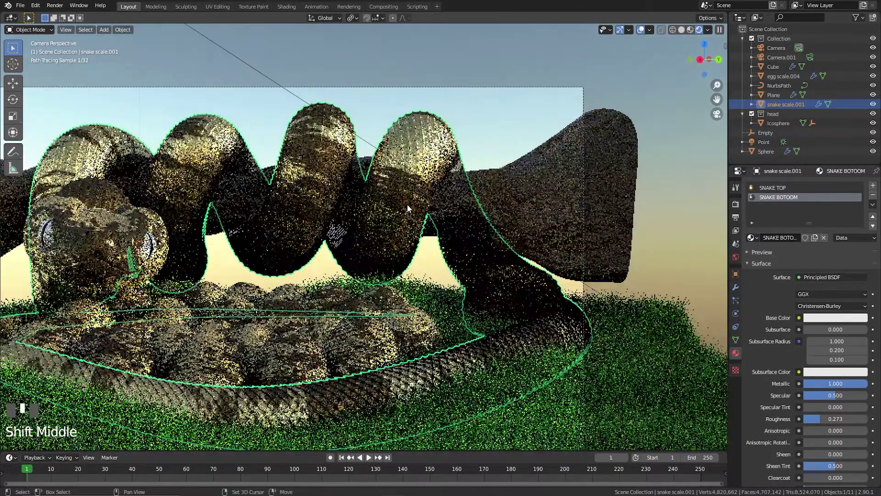
- Set the SNAKE BOTOOM material's Roughness to 0.677, deselect the snake and inspect its scales up close
{"action": "scroll", "coordinate": [389, 227], "scroll_direction": "up", "scroll_amount": 1}
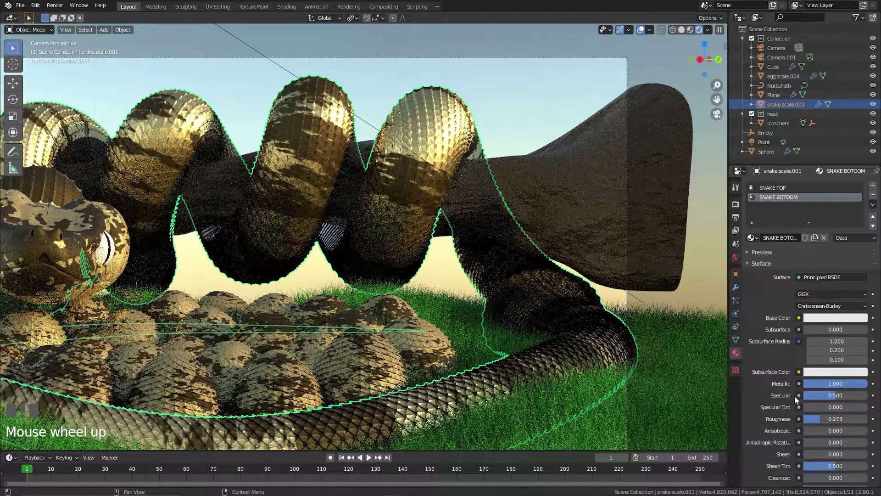
{"action": "left_click_drag", "start_coordinate": [822, 419], "coordinate": [848, 418]}
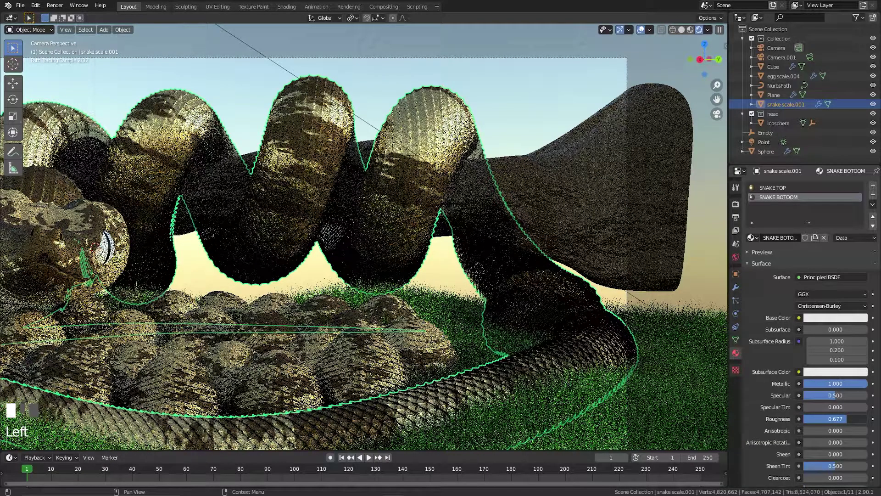
{"action": "left_click", "coordinate": [489, 167]}
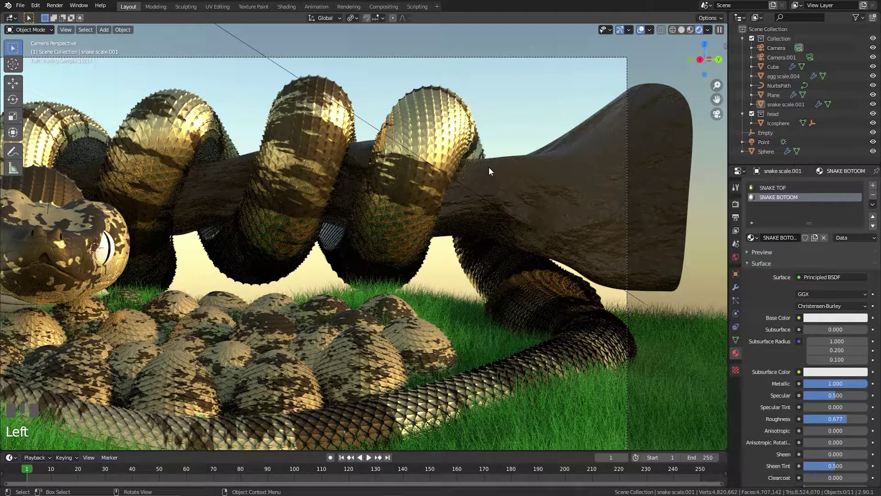
{"action": "scroll", "coordinate": [327, 246], "scroll_direction": "up", "scroll_amount": 3}
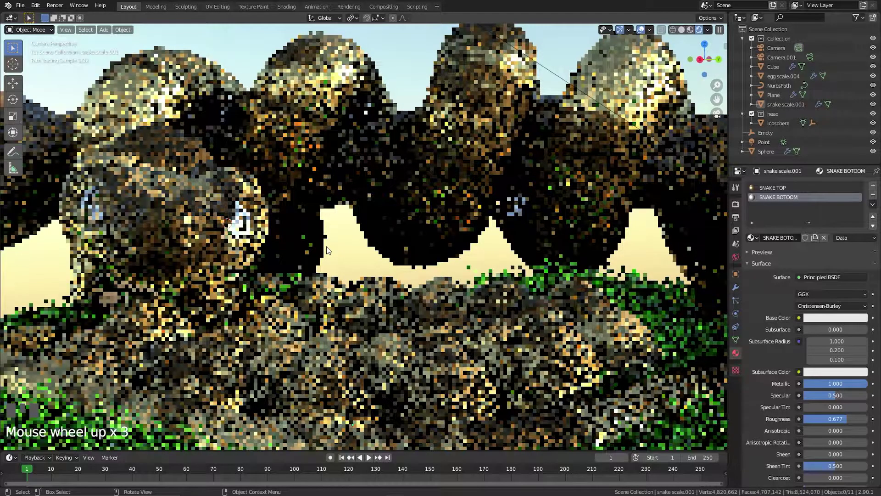
- Make the eye sphere's Material.003 glassy with Roughness 0.000 and Transmission 1.000, and preview it in rendered shading
{"action": "left_click", "coordinate": [690, 30]}
{"action": "left_click", "coordinate": [237, 228]}
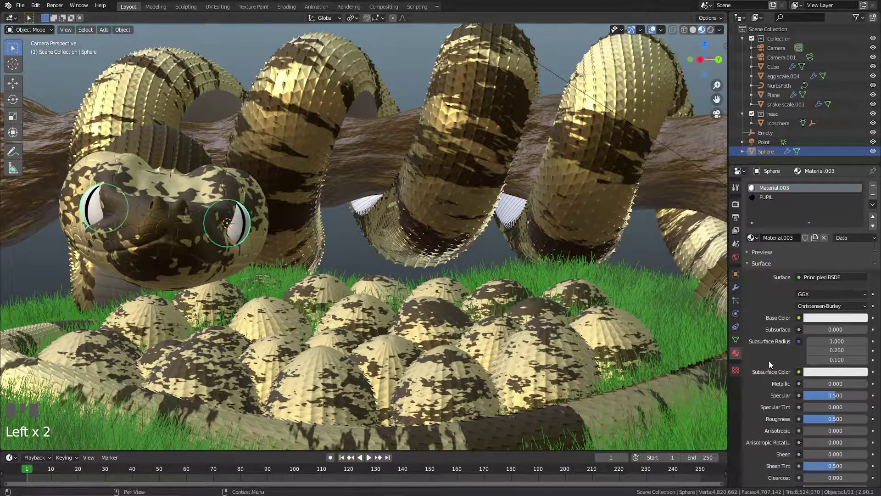
{"action": "scroll", "coordinate": [780, 361], "scroll_direction": "down", "scroll_amount": 4}
{"action": "left_click_drag", "start_coordinate": [830, 342], "coordinate": [801, 343]}
{"action": "left_click_drag", "start_coordinate": [836, 437], "coordinate": [869, 441]}
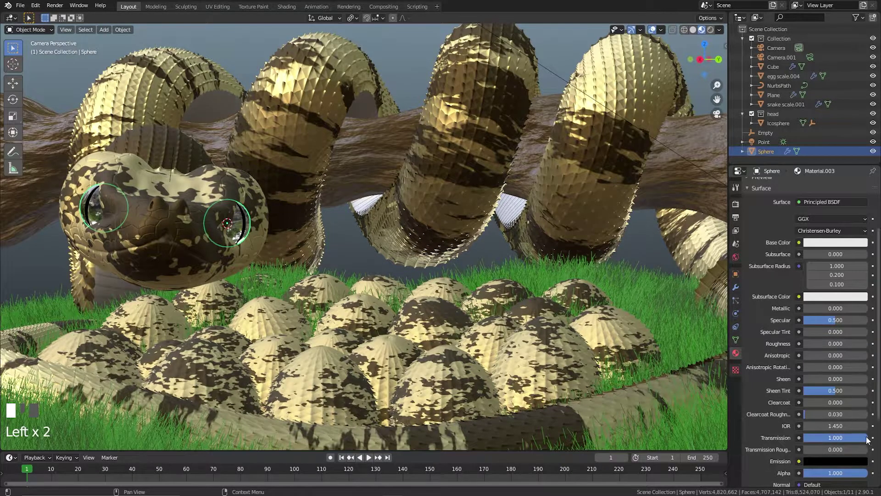
{"action": "left_click", "coordinate": [711, 30]}
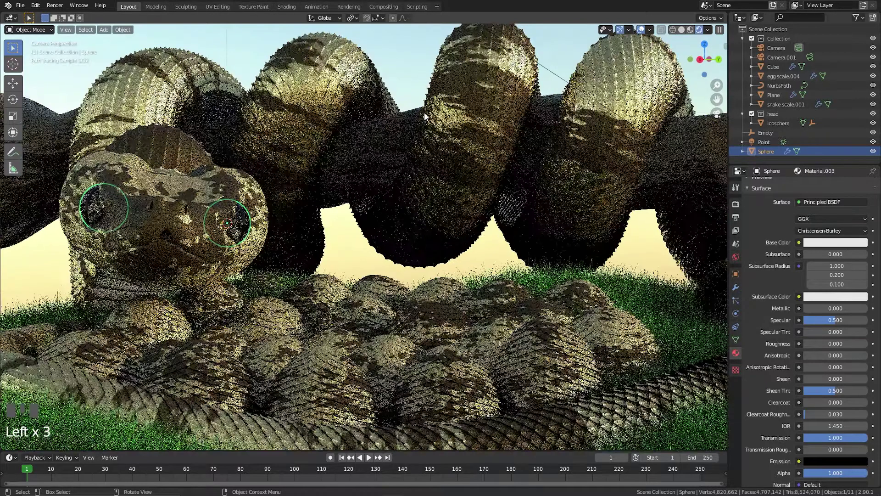
{"action": "left_click", "coordinate": [404, 71]}
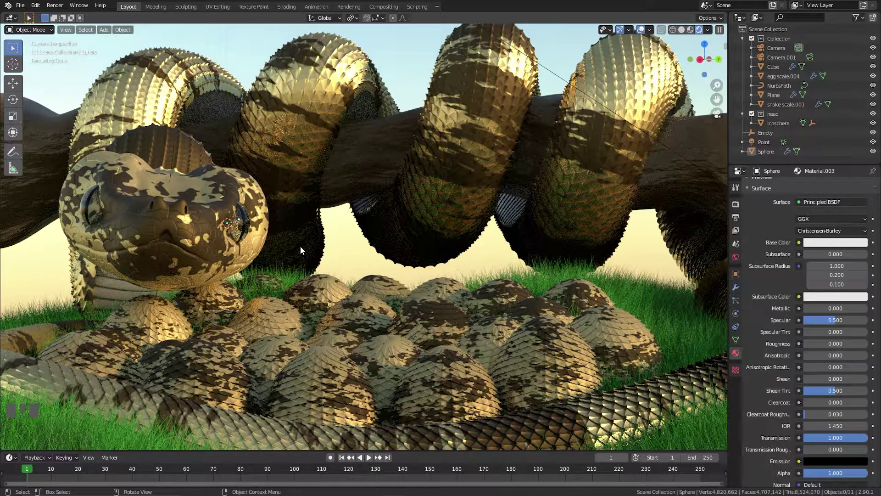
- Examine the snake's glassy eyes up close and the whole composition within the camera frame in rendered shading
{"action": "scroll", "coordinate": [300, 246], "scroll_direction": "down", "scroll_amount": 2}
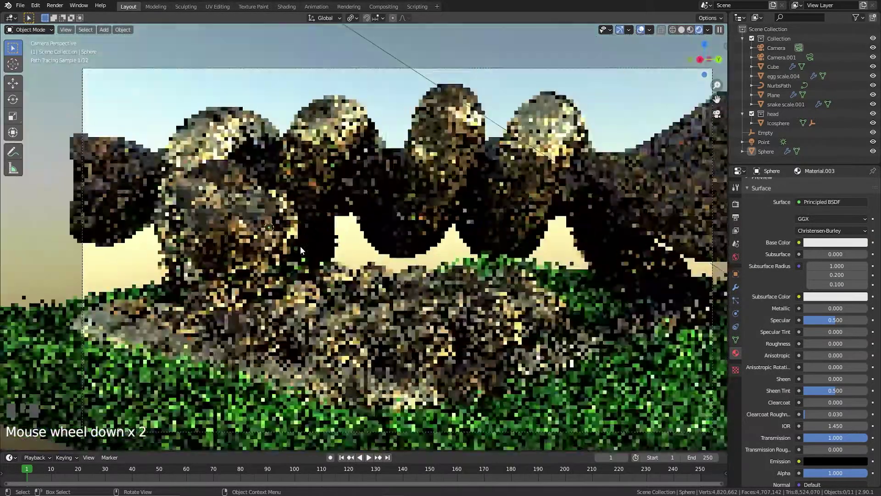
{"action": "scroll", "coordinate": [301, 246], "scroll_direction": "up", "scroll_amount": 3}
{"action": "scroll", "coordinate": [299, 246], "scroll_direction": "up", "scroll_amount": 1}
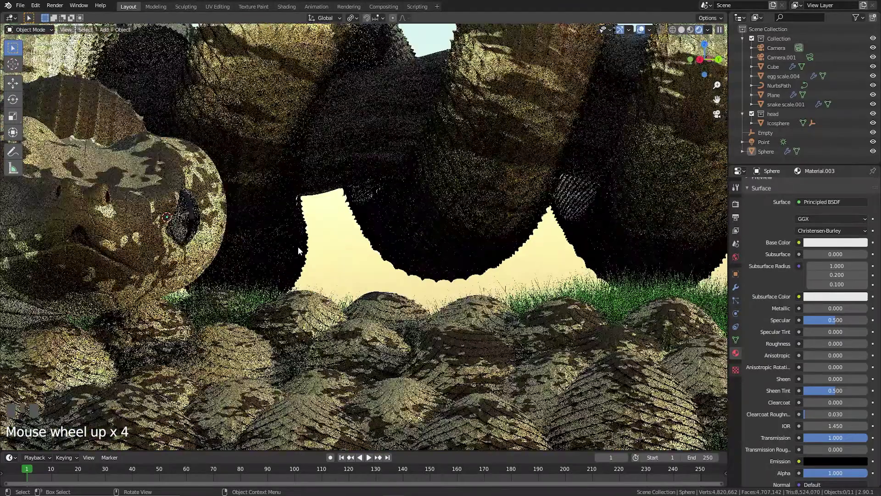
{"action": "scroll", "coordinate": [276, 244], "scroll_direction": "down", "scroll_amount": 1}
{"action": "scroll", "coordinate": [275, 244], "scroll_direction": "down", "scroll_amount": 2}
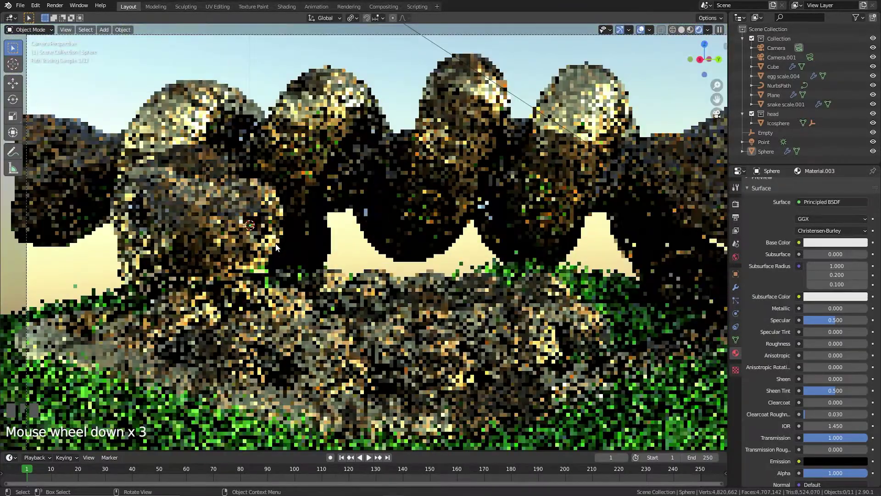
{"action": "middle_click_drag", "start_coordinate": [293, 237], "coordinate": [433, 206], "text": "shift"}
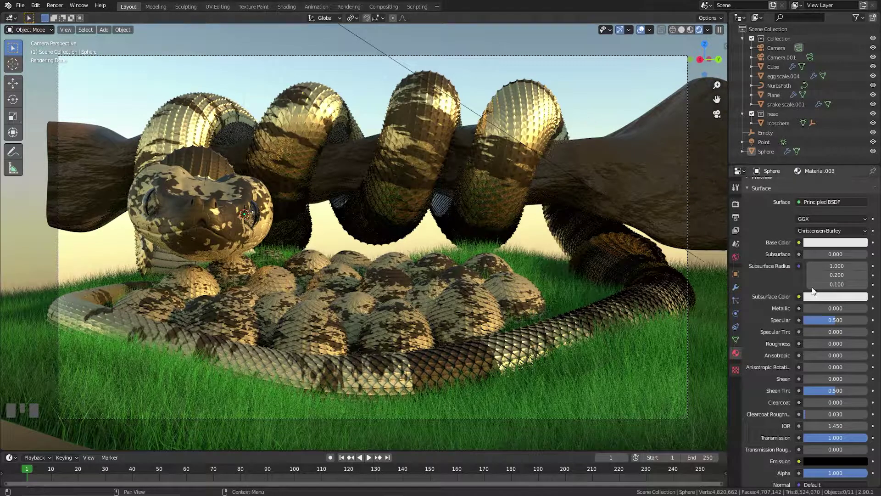
{"action": "key", "text": "KP_0"}
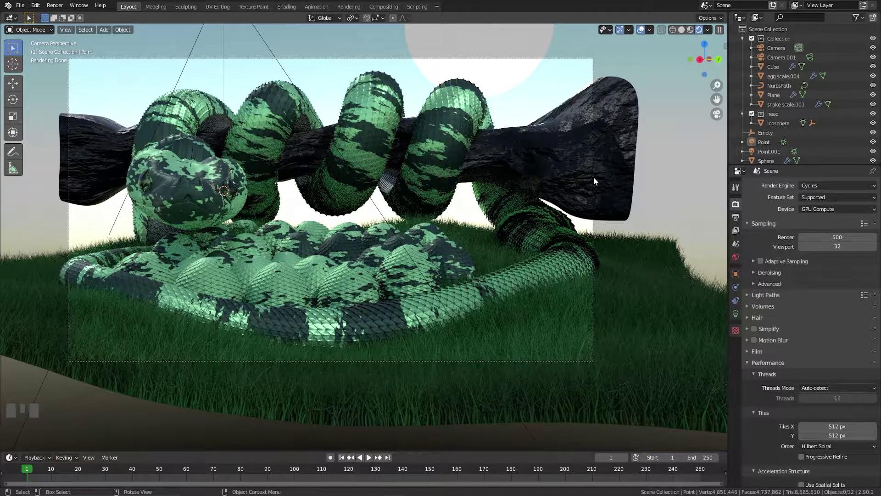
{"action": "left_click", "coordinate": [489, 228]}
{"action": "left_click", "coordinate": [587, 314]}
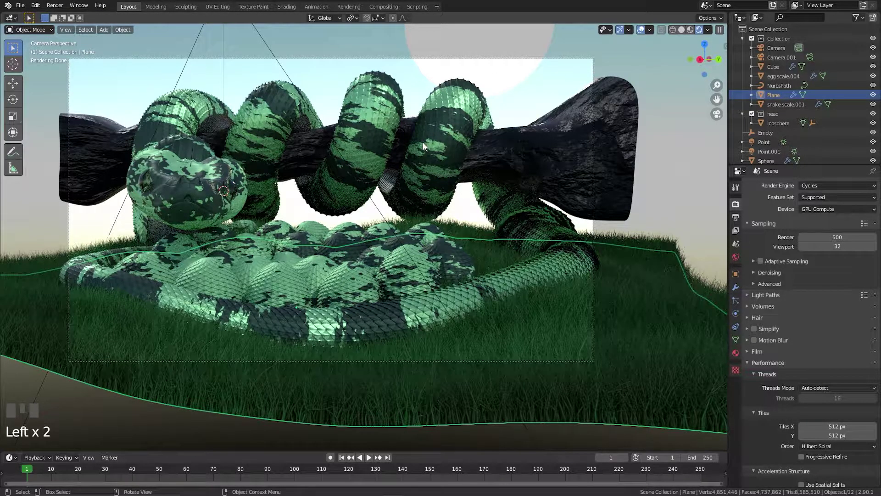
{"action": "left_click", "coordinate": [374, 106]}
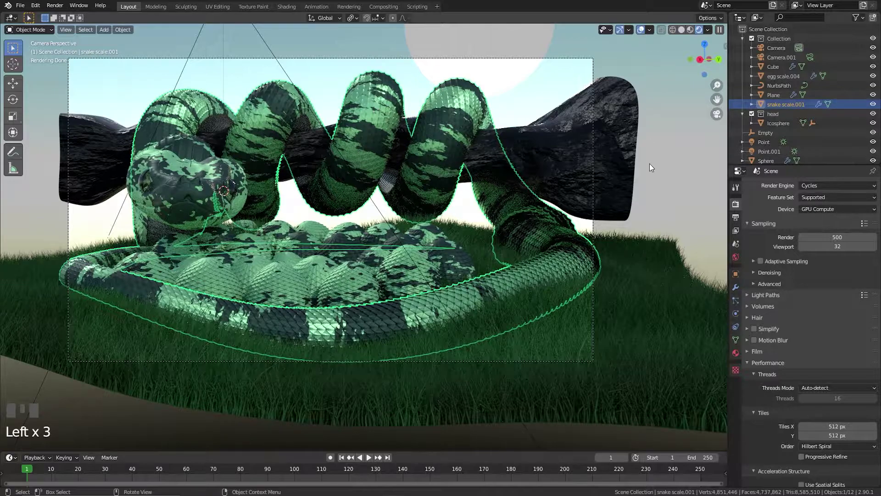
{"action": "left_click", "coordinate": [373, 108]}
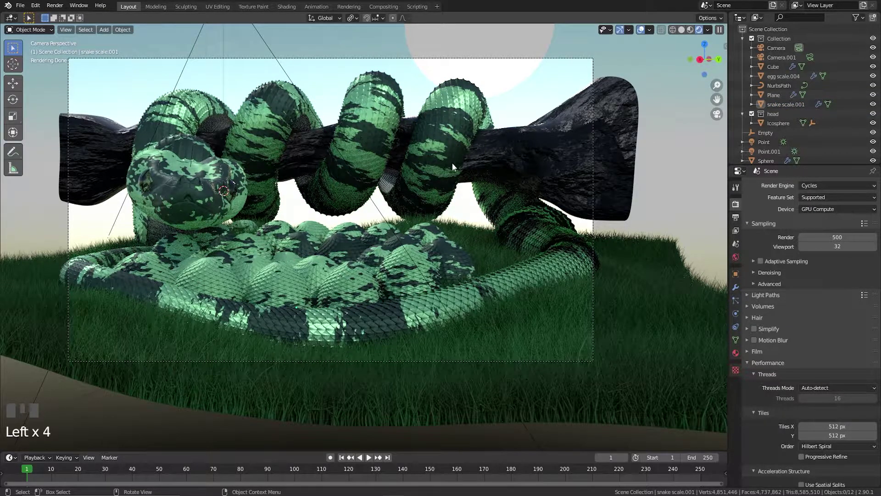
{"action": "left_click", "coordinate": [668, 161]}
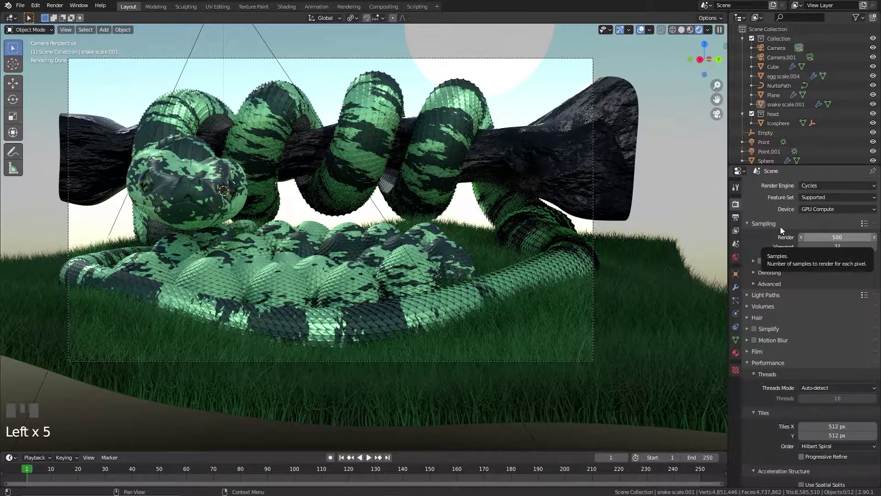
- Check the output dimensions, try to render the current frame from the camera, and close the render window
{"action": "left_click", "coordinate": [736, 218]}
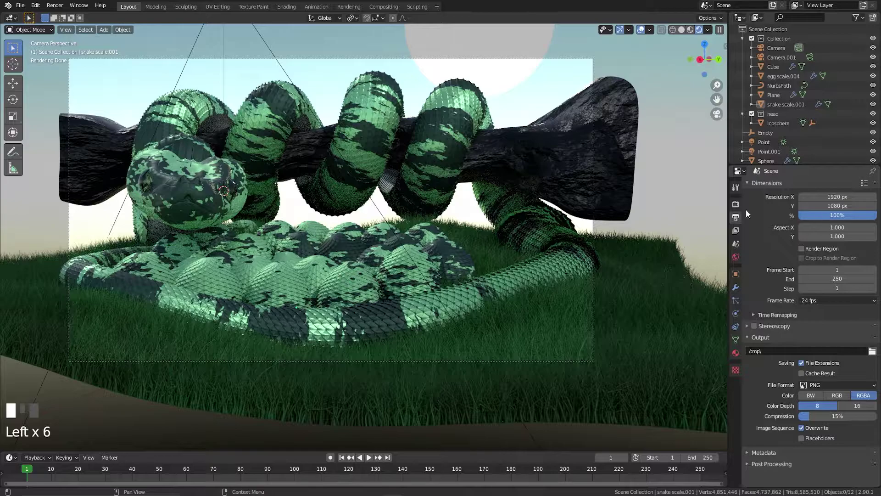
{"action": "left_click", "coordinate": [564, 56]}
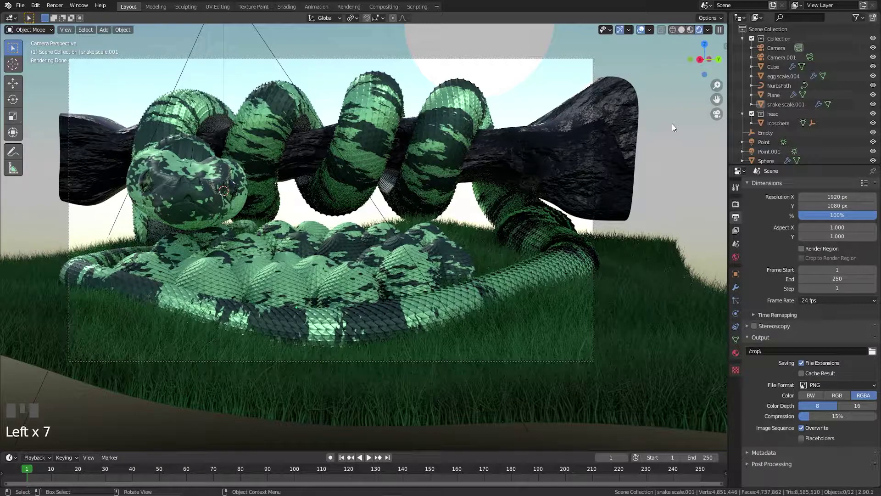
{"action": "key", "text": "F12"}
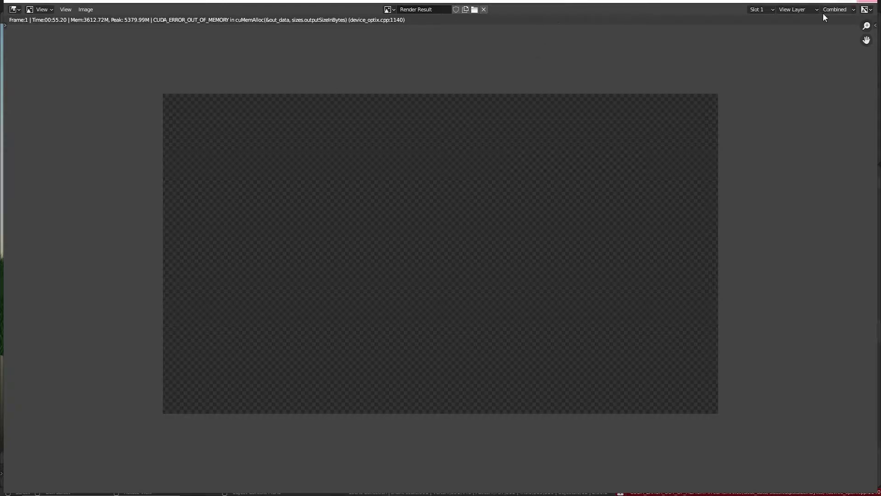
{"action": "left_click", "coordinate": [868, 1]}
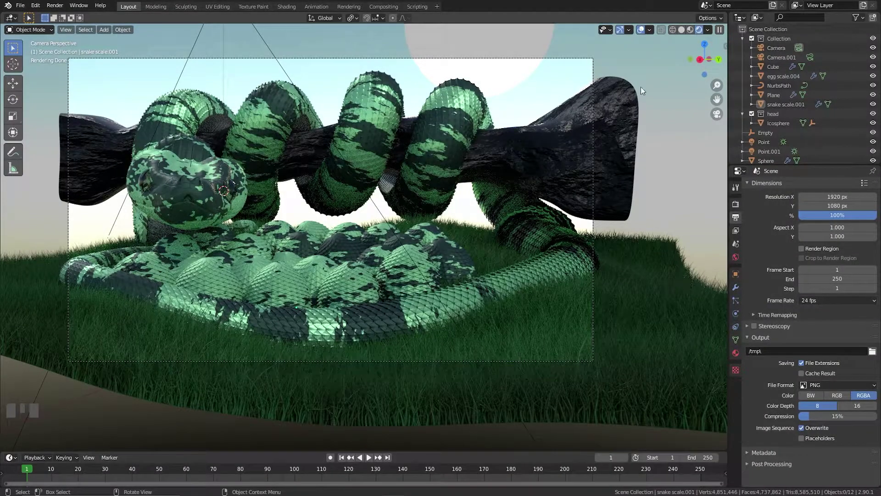
- Use Material Preview shading and compare the CUDA and OptiX Cycles render devices in the preferences, leaving OptiX selected
{"action": "left_click", "coordinate": [690, 30]}
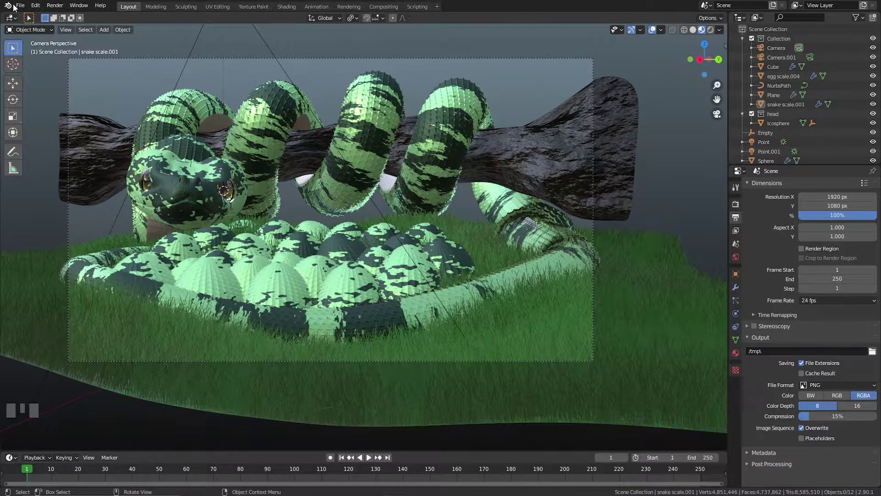
{"action": "left_click", "coordinate": [36, 5]}
{"action": "left_click", "coordinate": [63, 141]}
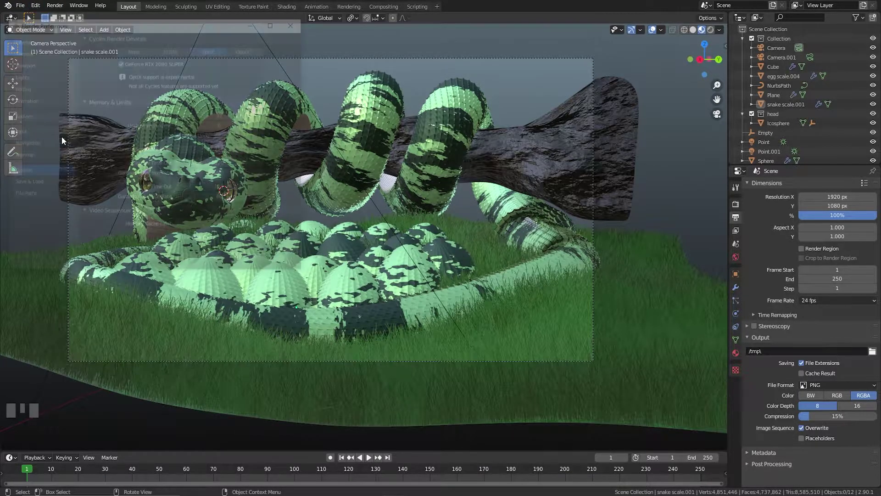
{"action": "left_click", "coordinate": [175, 48]}
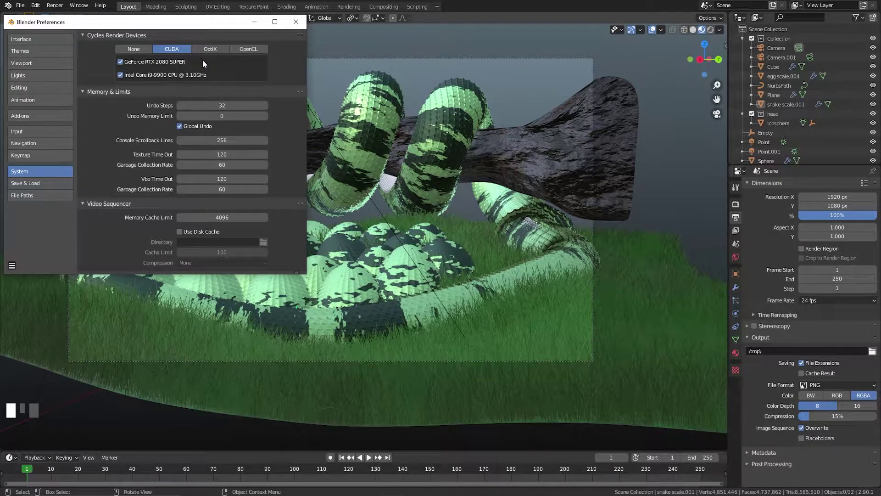
{"action": "left_click", "coordinate": [212, 50]}
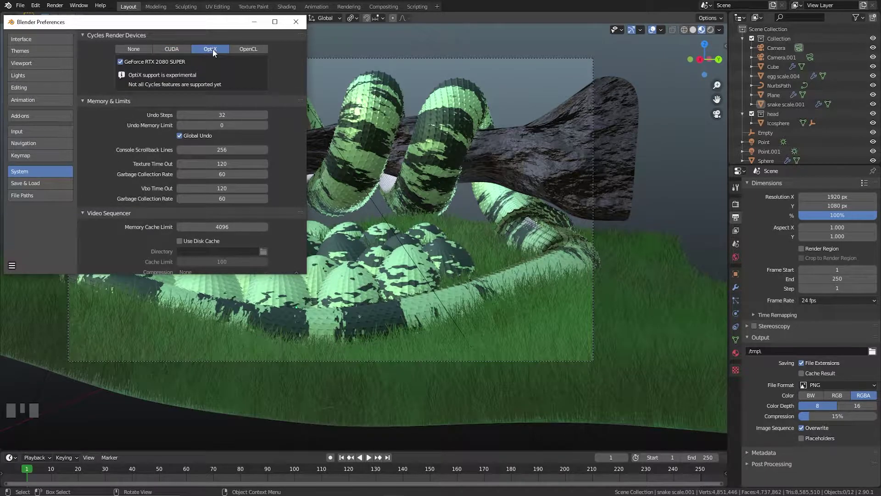
{"action": "left_click", "coordinate": [288, 24]}
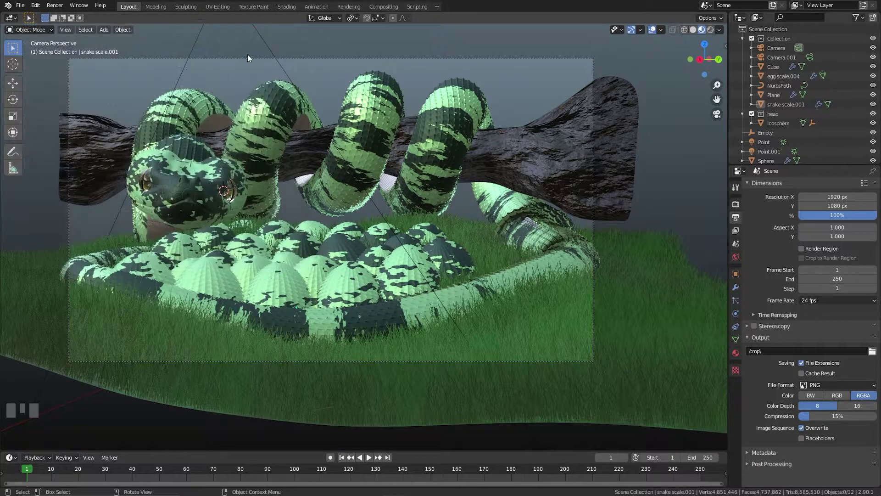
- Set the output resolution percentage to 200%
{"action": "left_click", "coordinate": [736, 204]}
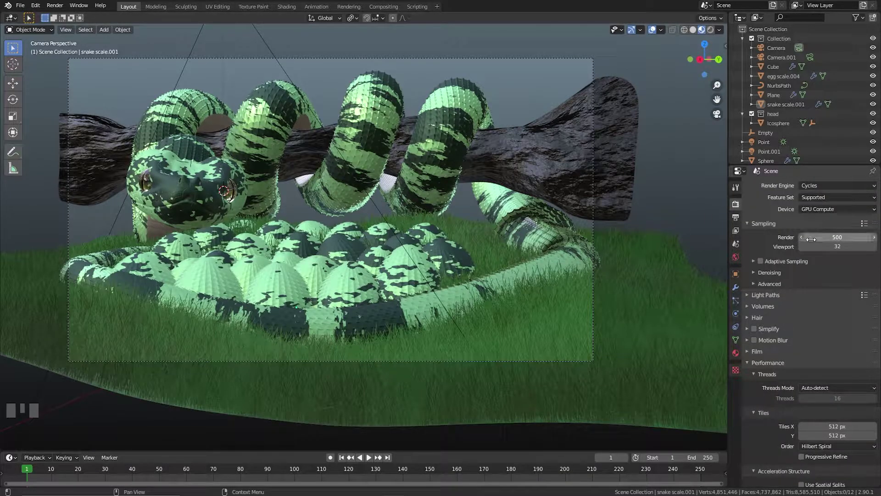
{"action": "left_click", "coordinate": [736, 217]}
{"action": "left_click", "coordinate": [839, 216]}
{"action": "type", "text": "200"}
{"action": "key", "text": "Return"}
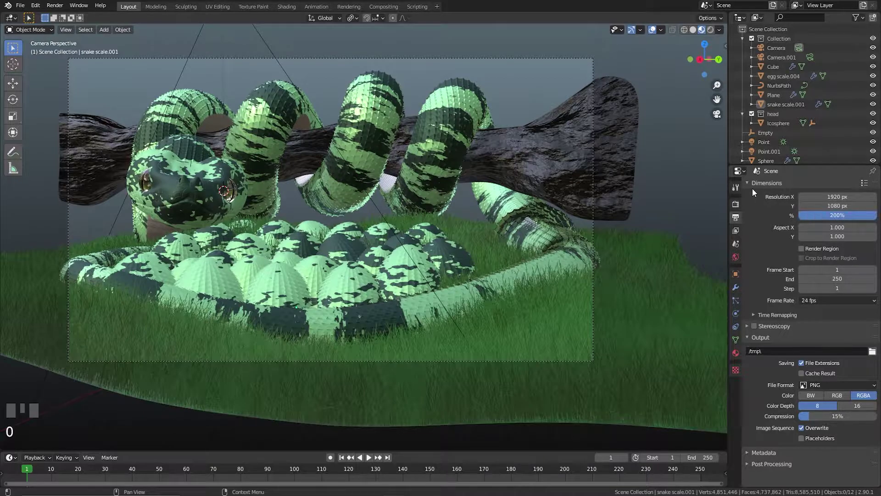
- Check that the render samples are set to 500 and review the output dimensions
{"action": "left_click", "coordinate": [736, 203]}
{"action": "left_click", "coordinate": [841, 237]}
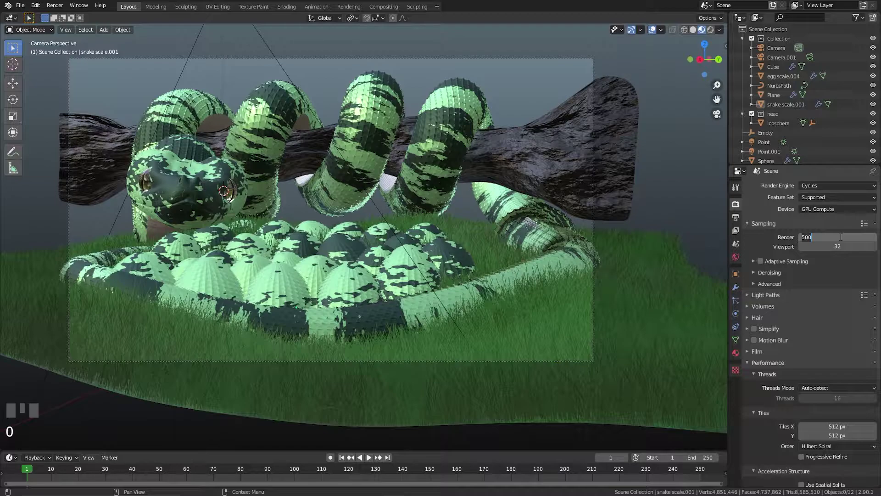
{"action": "key", "text": "Return"}
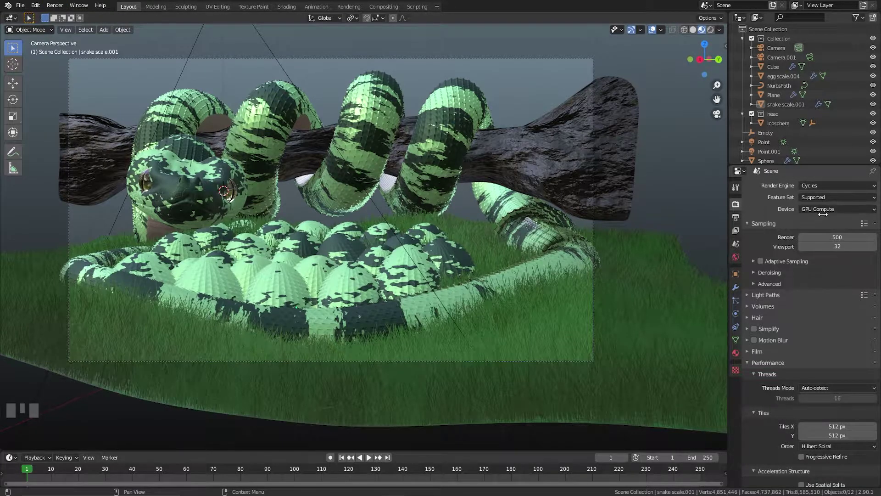
{"action": "left_click", "coordinate": [736, 218]}
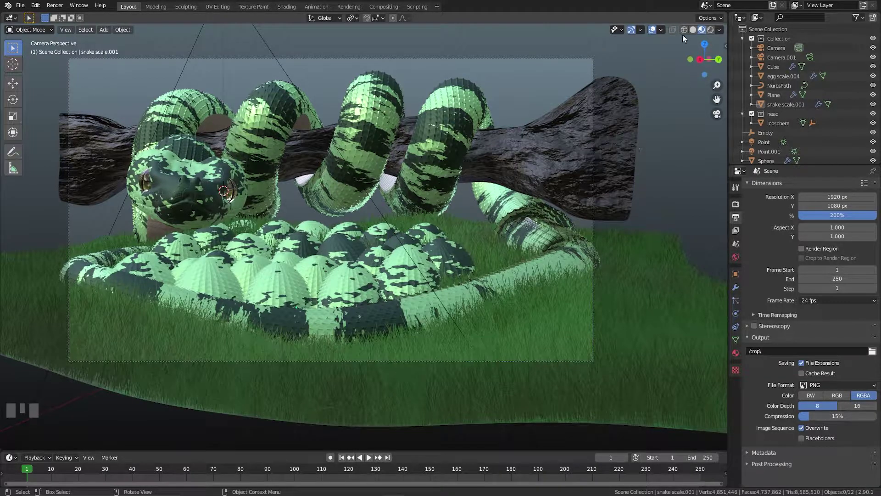
- Preview the camera view once more in rendered shading, and leave the viewport in solid shading
{"action": "left_click", "coordinate": [693, 30]}
{"action": "left_click", "coordinate": [710, 29]}
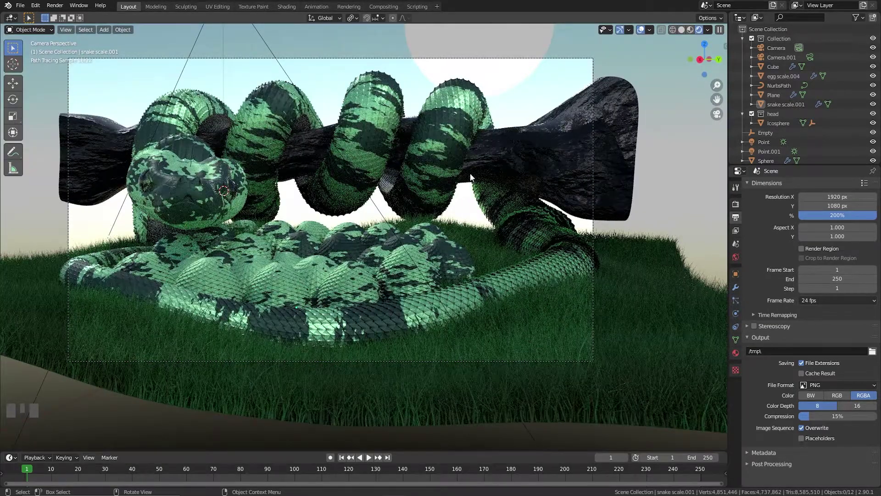
{"action": "left_click", "coordinate": [681, 32]}
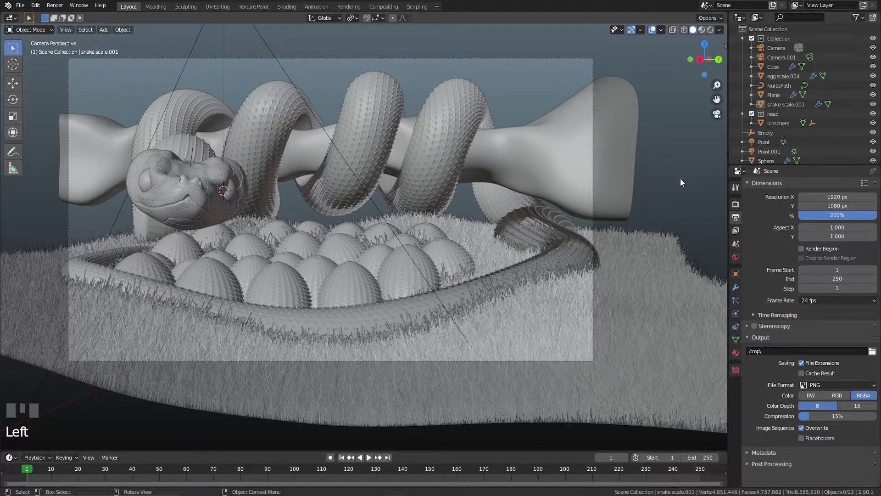
{"action": "left_click", "coordinate": [735, 203]}
{"action": "left_click", "coordinate": [736, 218]}
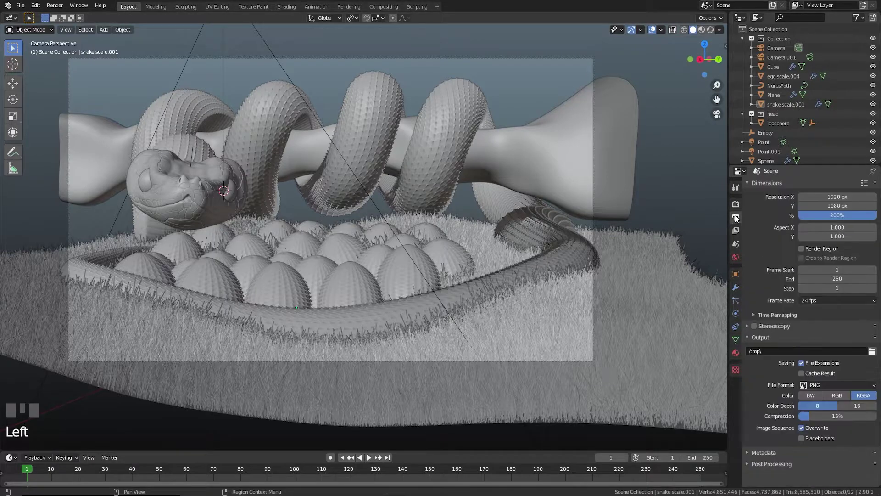
{"action": "left_click", "coordinate": [736, 203]}
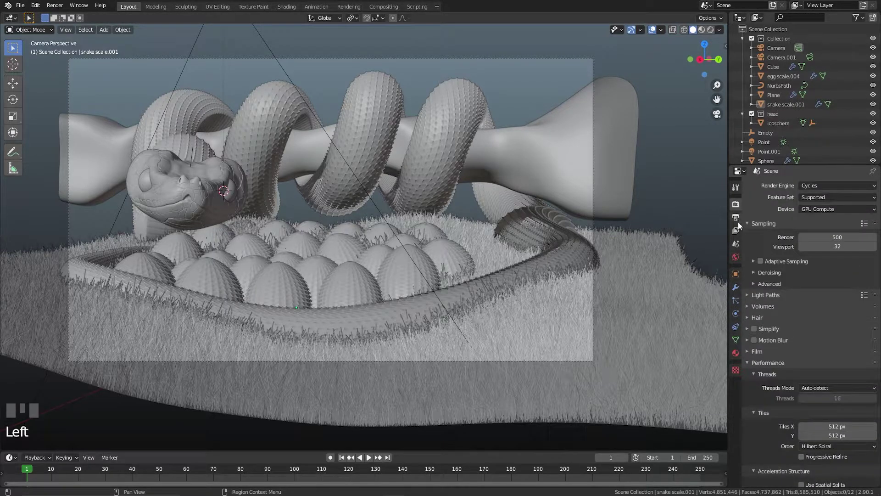
- Compare the output dimensions with the render sampling settings, and select the snake's scale body
{"action": "left_click", "coordinate": [735, 217]}
{"action": "left_click", "coordinate": [735, 203]}
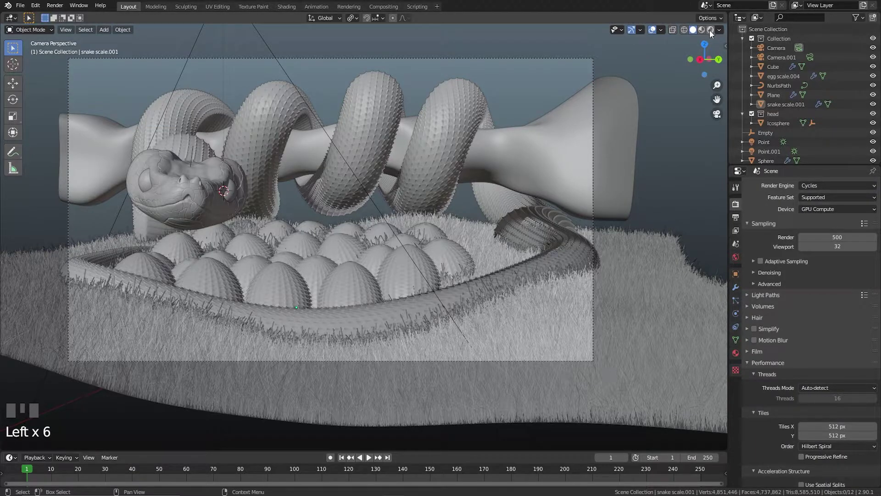
{"action": "left_click", "coordinate": [460, 112]}
{"action": "left_click", "coordinate": [736, 218]}
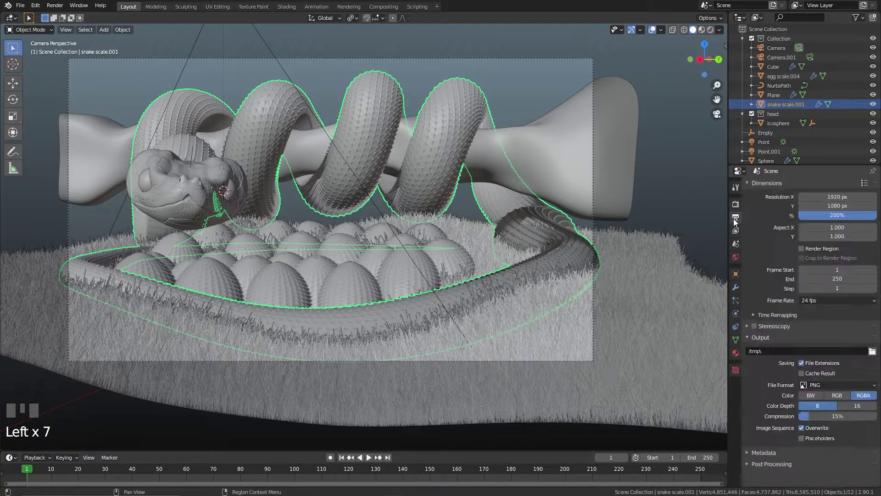
{"action": "left_click", "coordinate": [736, 203]}
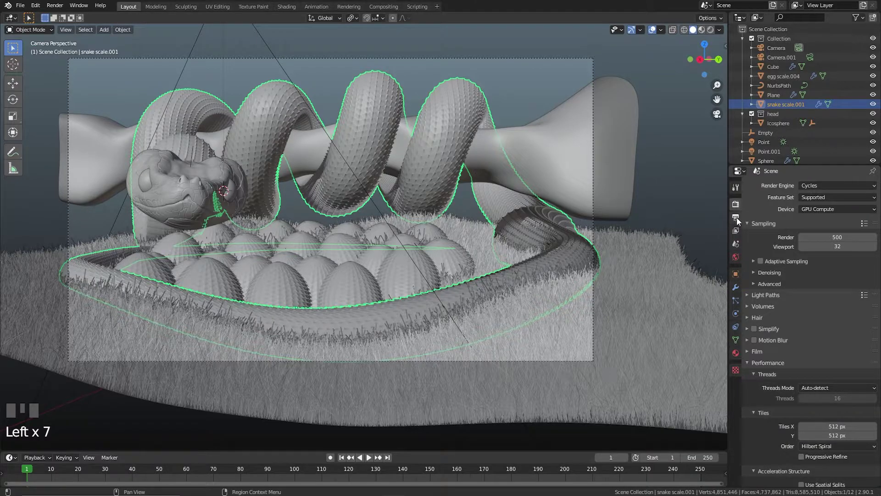
- Review the snake body's modifier stack with Solidify collapsed, check its base mesh in Edit Mode, and deselect it
{"action": "left_click", "coordinate": [736, 286]}
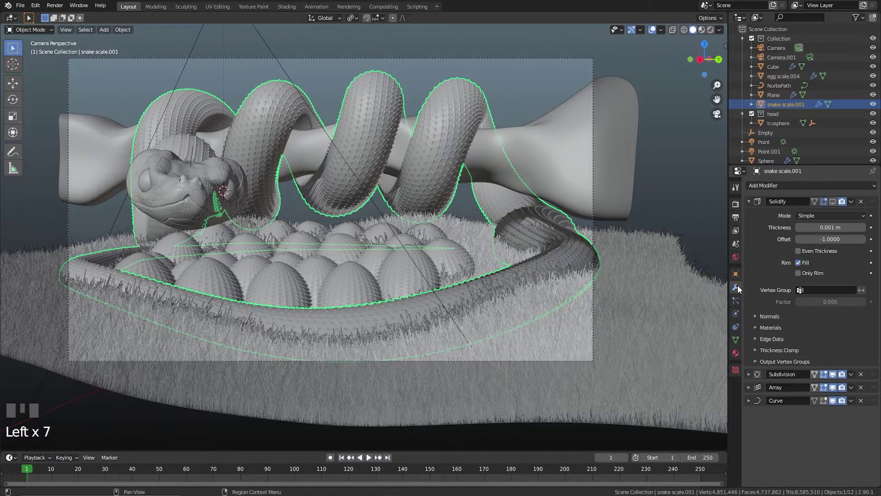
{"action": "left_click", "coordinate": [749, 201]}
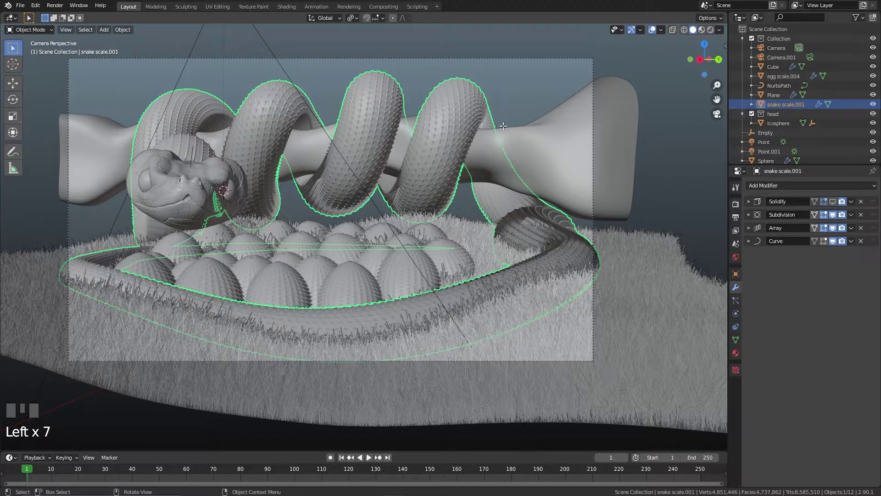
{"action": "key", "text": "Tab"}
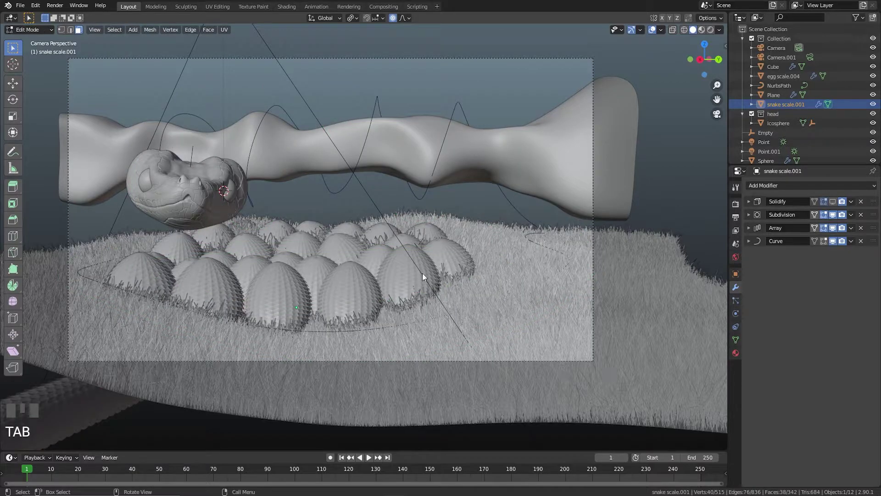
{"action": "key", "text": "Tab"}
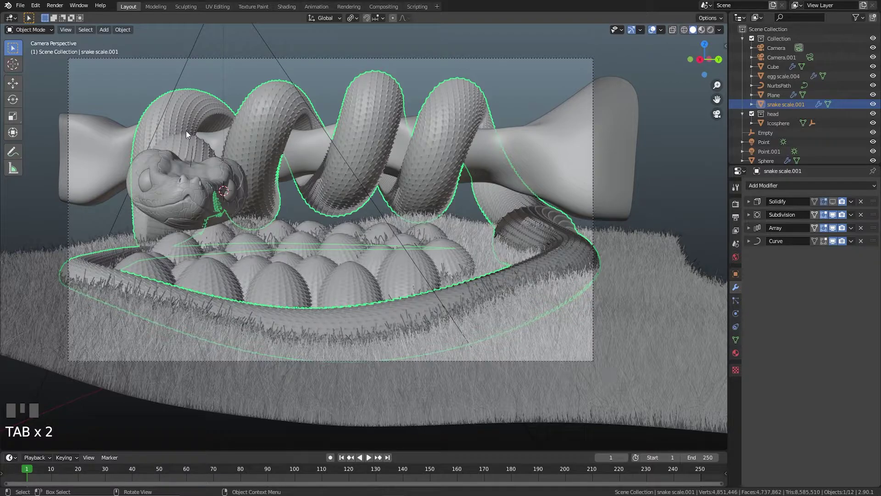
{"action": "left_click", "coordinate": [515, 100]}
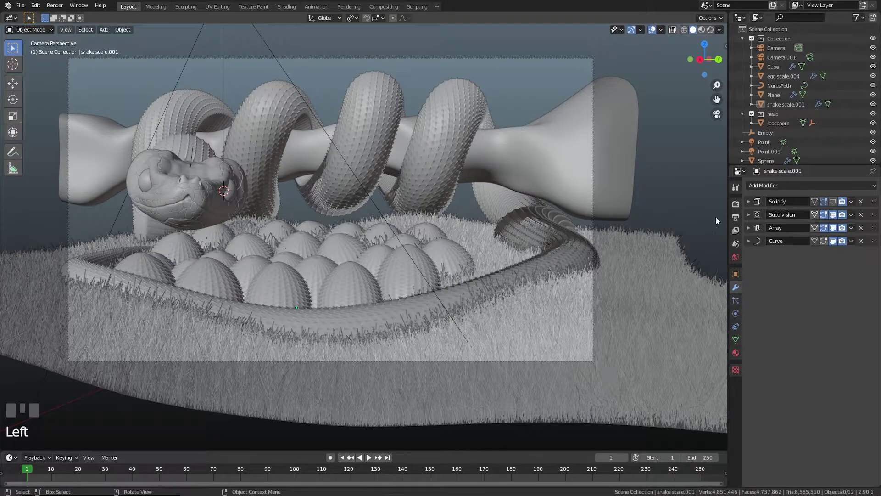
- Review the render sampling settings, and preview the camera view in rendered shading, examining the snake's head up close
{"action": "left_click", "coordinate": [735, 203]}
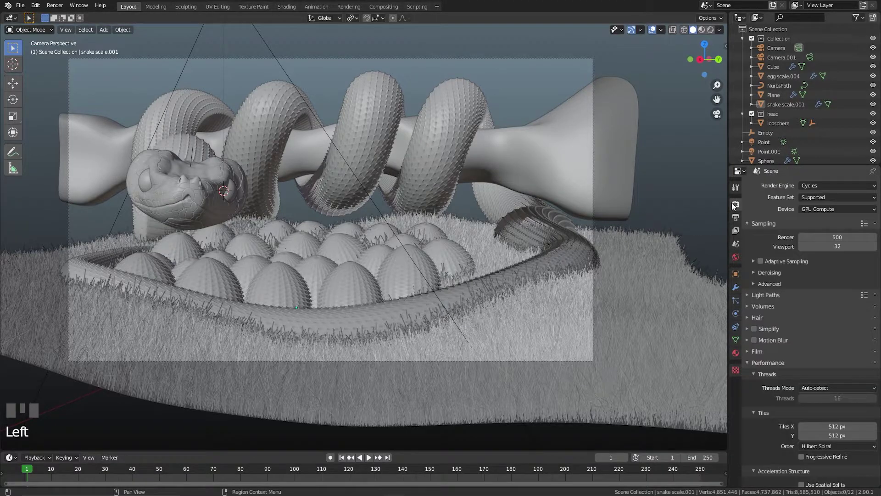
{"action": "left_click", "coordinate": [838, 235]}
{"action": "left_click", "coordinate": [513, 77]}
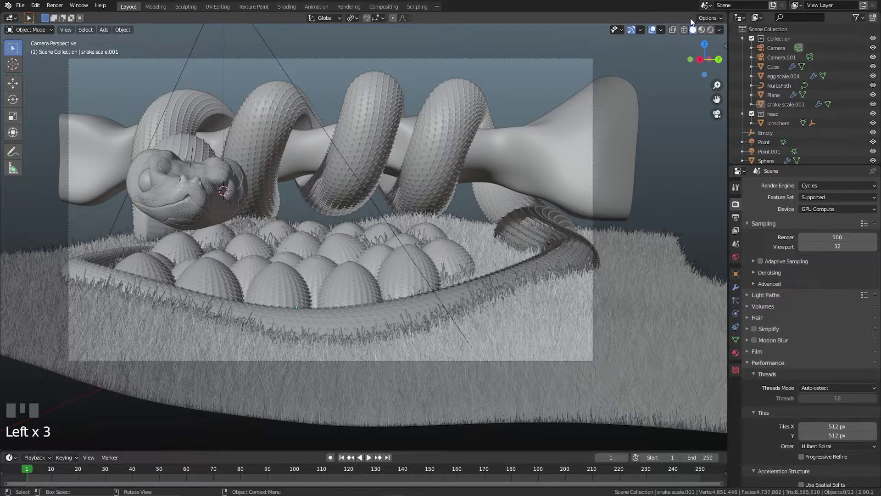
{"action": "left_click", "coordinate": [711, 30]}
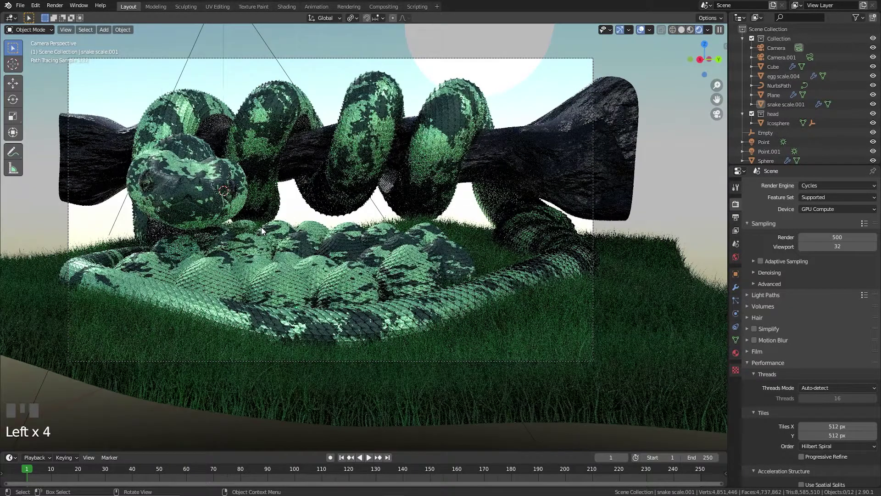
{"action": "scroll", "coordinate": [261, 226], "scroll_direction": "up", "scroll_amount": 3}
{"action": "middle_click_drag", "start_coordinate": [187, 182], "coordinate": [285, 213], "text": "shift"}
{"action": "scroll", "coordinate": [172, 146], "scroll_direction": "up", "scroll_amount": 3}
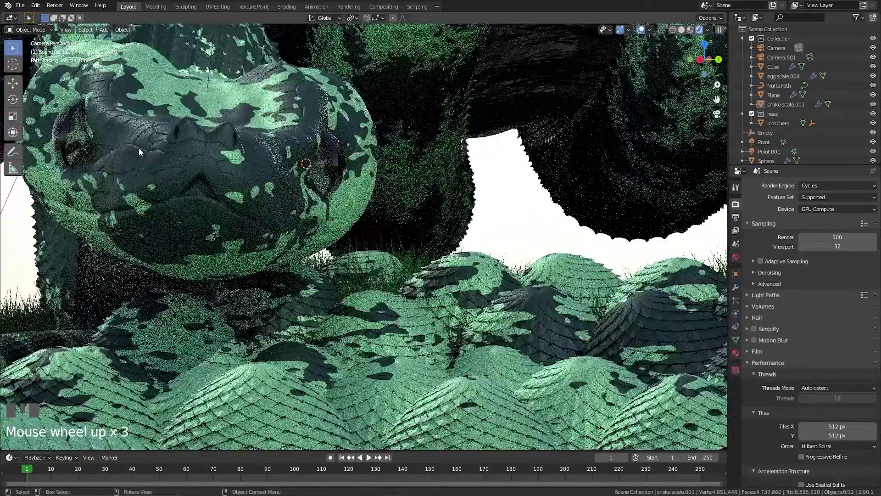
{"action": "scroll", "coordinate": [360, 212], "scroll_direction": "down", "scroll_amount": 3}
{"action": "middle_click_drag", "start_coordinate": [360, 212], "coordinate": [318, 219], "text": "shift"}
{"action": "scroll", "coordinate": [340, 218], "scroll_direction": "down", "scroll_amount": 1}
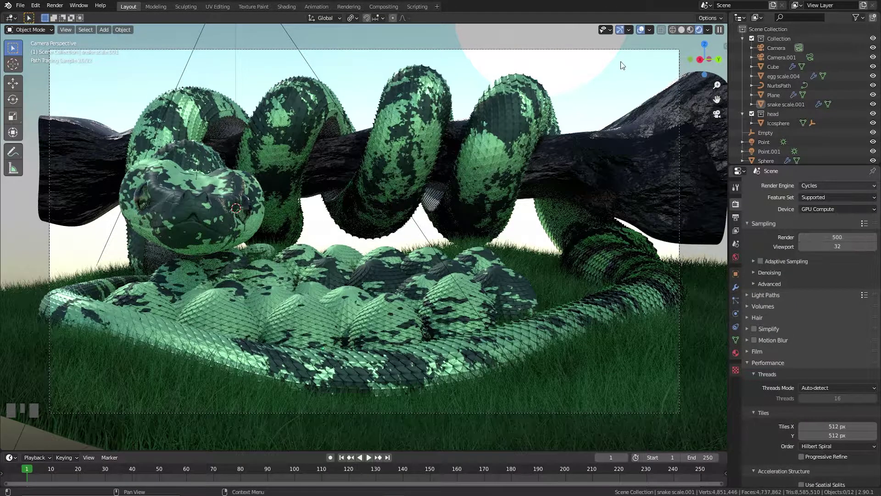
- Set the render samples to 2500 and review the output dimensions
{"action": "left_click", "coordinate": [838, 237]}
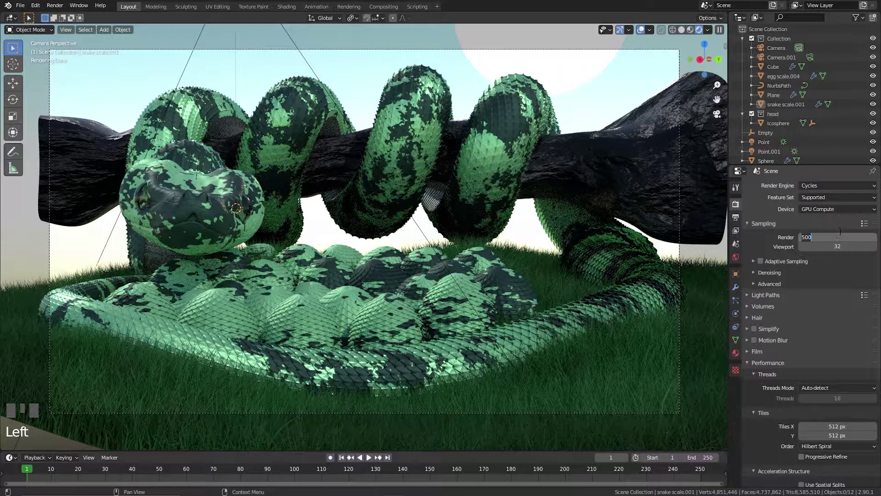
{"action": "type", "text": "2500"}
{"action": "key", "text": "Return"}
{"action": "left_click", "coordinate": [736, 217]}
{"action": "left_click", "coordinate": [591, 95]}
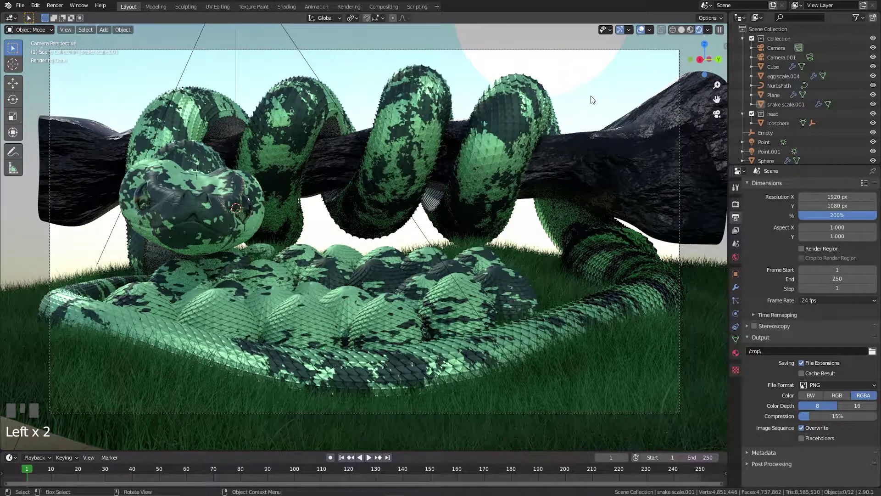
- Recheck the output dimensions and set the render samples to 500
{"action": "left_click", "coordinate": [736, 204]}
{"action": "left_click", "coordinate": [736, 218]}
{"action": "left_click", "coordinate": [736, 203]}
{"action": "left_click", "coordinate": [811, 237]}
{"action": "type", "text": "500"}
{"action": "key", "text": "Return"}
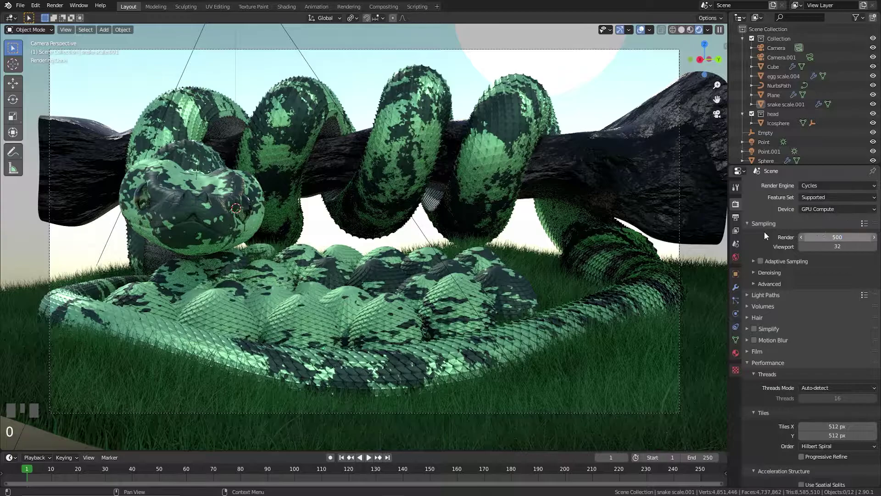
- Enable nodes in the Compositing workspace and move the Composite node further away from Render Layers
{"action": "left_click", "coordinate": [384, 6]}
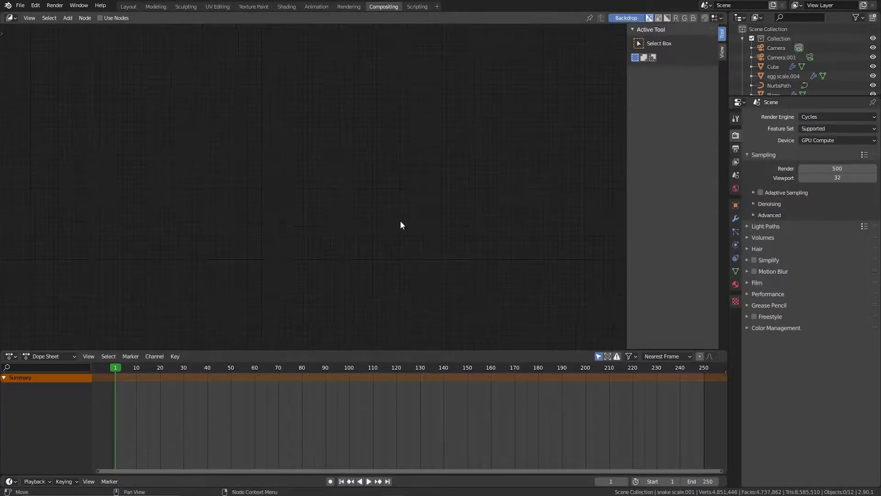
{"action": "left_click", "coordinate": [101, 18]}
{"action": "scroll", "coordinate": [400, 178], "scroll_direction": "up", "scroll_amount": 1}
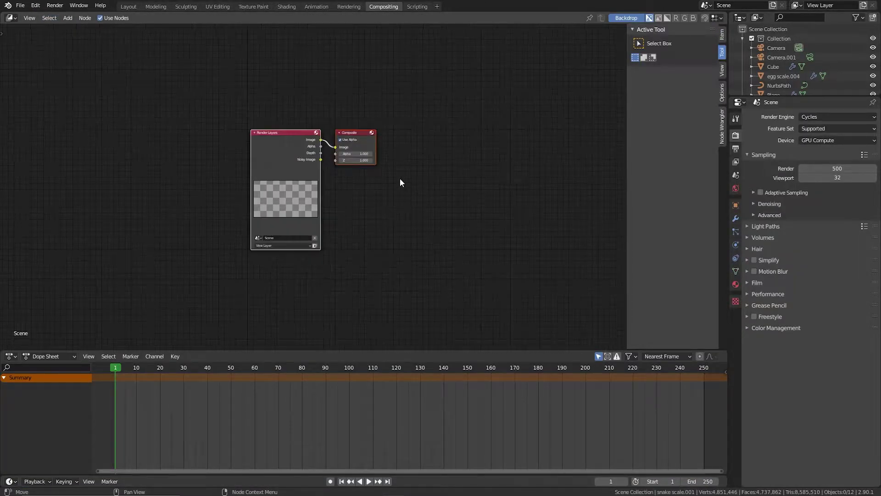
{"action": "left_click_drag", "start_coordinate": [357, 133], "coordinate": [462, 129]}
{"action": "scroll", "coordinate": [473, 179], "scroll_direction": "up", "scroll_amount": 2}
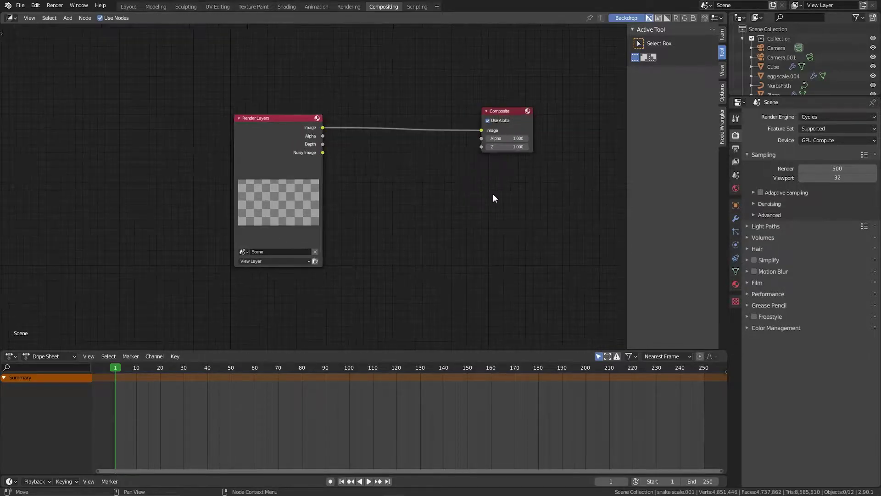
- Add a Viewer node below the Composite node and connect the Render Layers Image output to it
{"action": "key", "text": "shift+a"}
{"action": "left_click", "coordinate": [447, 224]}
{"action": "type", "text": "Vi"}
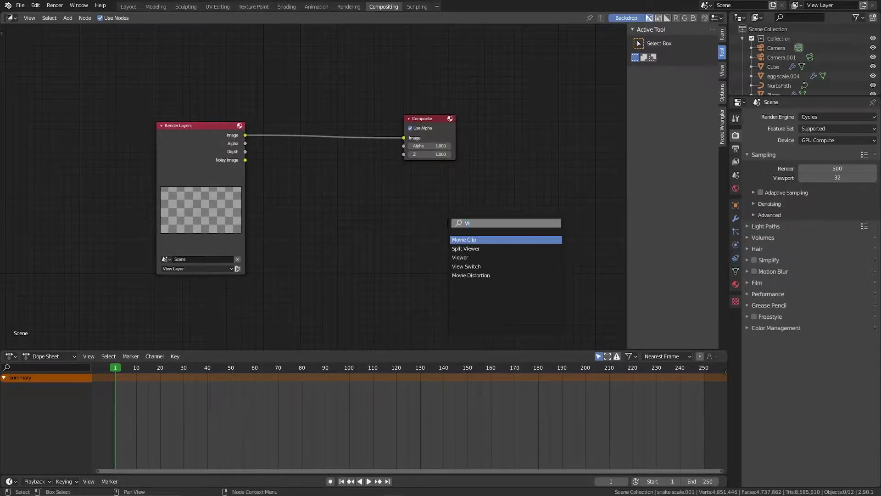
{"action": "type", "text": "E"}
{"action": "left_click", "coordinate": [460, 257]}
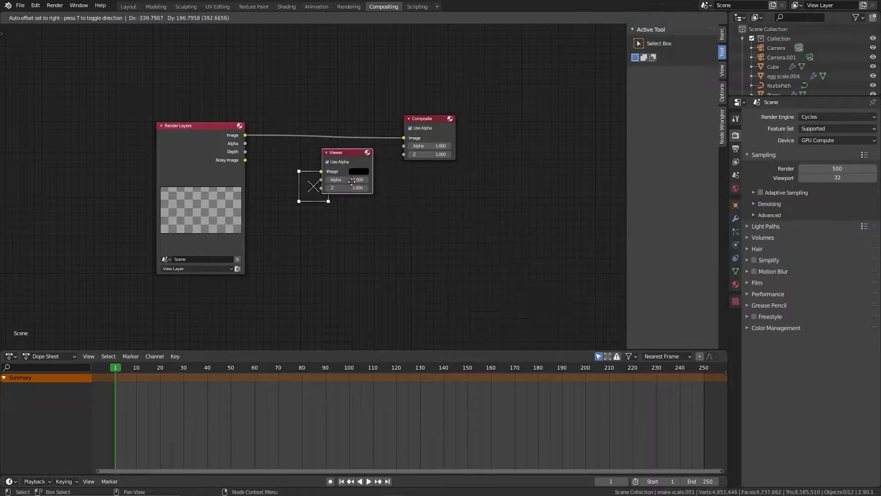
{"action": "left_click", "coordinate": [404, 215]}
{"action": "left_click_drag", "start_coordinate": [245, 135], "coordinate": [387, 228]}
{"action": "scroll", "coordinate": [342, 182], "scroll_direction": "down", "scroll_amount": 1}
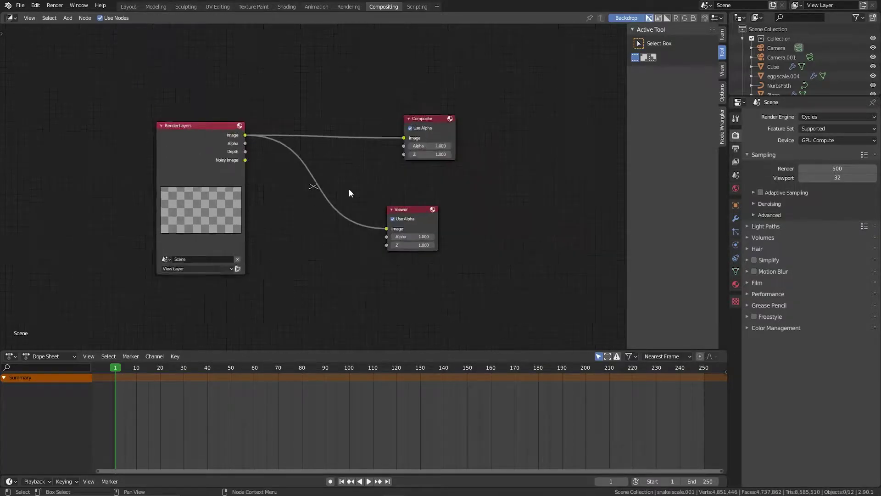
{"action": "scroll", "coordinate": [358, 190], "scroll_direction": "up", "scroll_amount": 4}
{"action": "scroll", "coordinate": [367, 191], "scroll_direction": "down", "scroll_amount": 3}
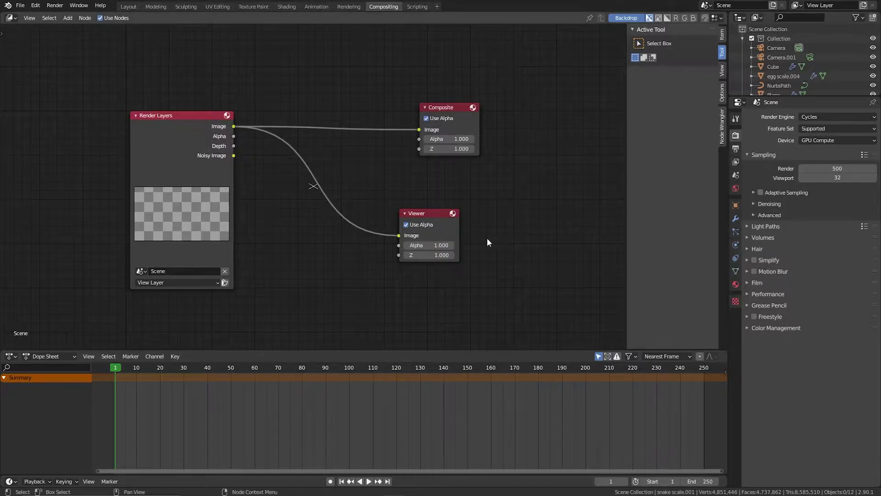
{"action": "scroll", "coordinate": [488, 187], "scroll_direction": "up", "scroll_amount": 1}
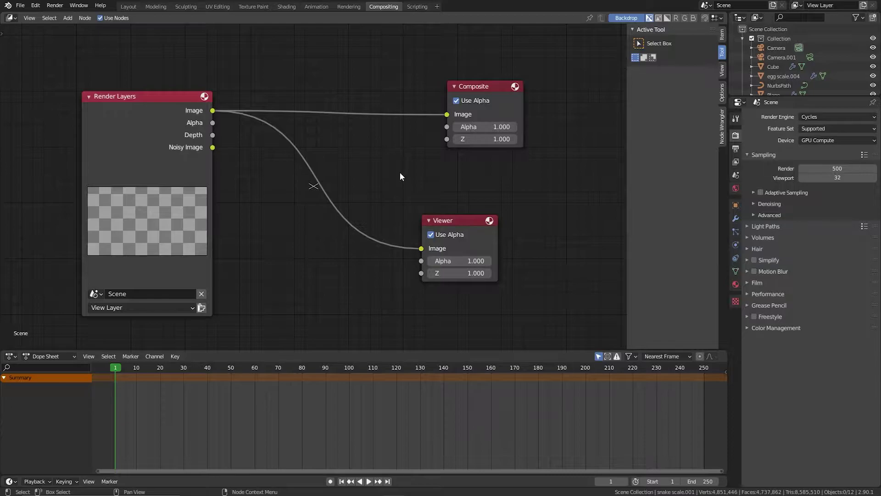
{"action": "scroll", "coordinate": [399, 172], "scroll_direction": "down", "scroll_amount": 1}
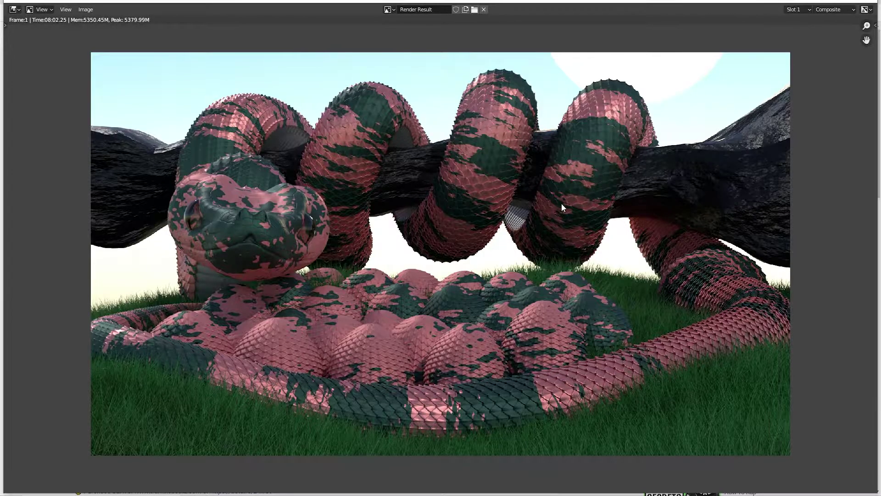
- Examine the finished render, close it, and zoom out the backdrop image in the Compositing workspace
{"action": "scroll", "coordinate": [561, 203], "scroll_direction": "up", "scroll_amount": 1}
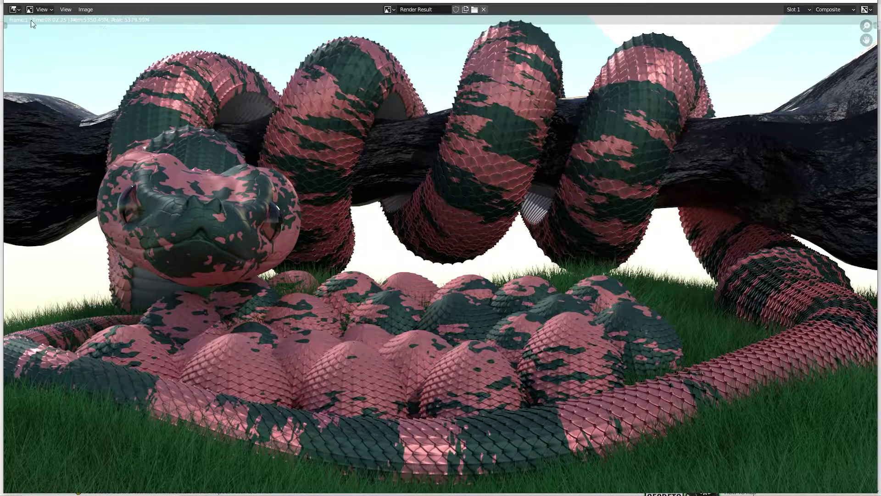
{"action": "left_click", "coordinate": [875, 2]}
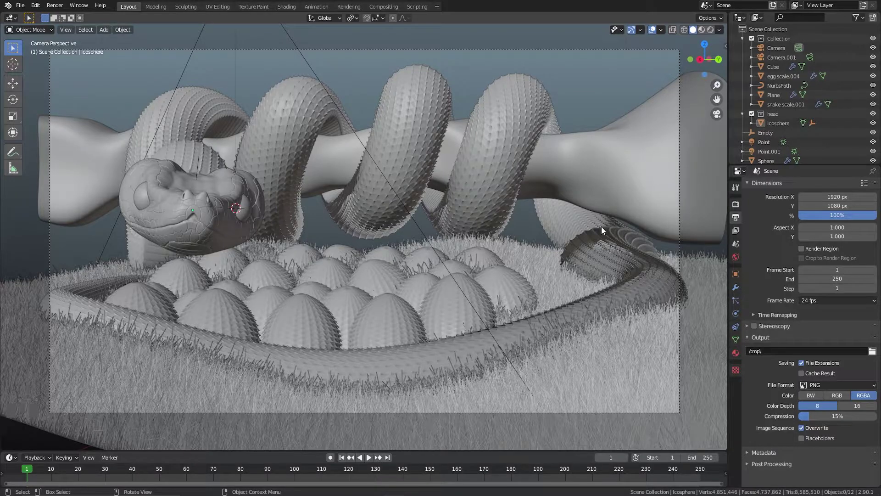
{"action": "left_click", "coordinate": [384, 7]}
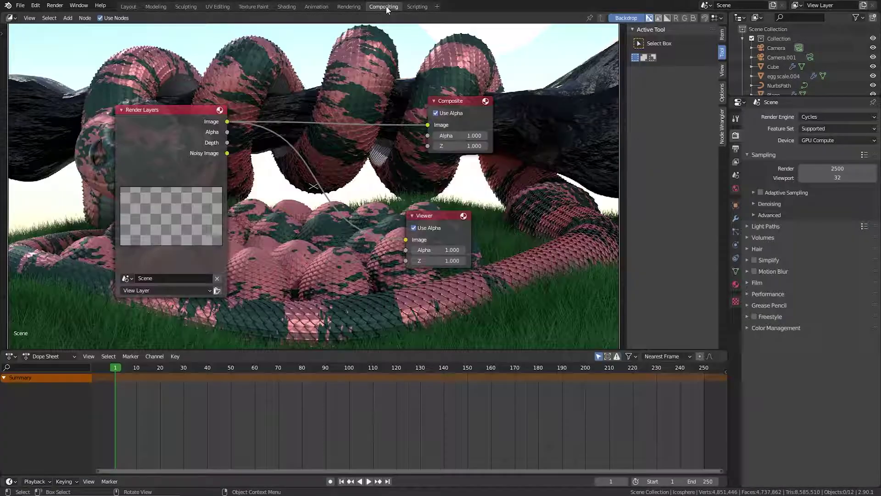
{"action": "key", "text": "v"}
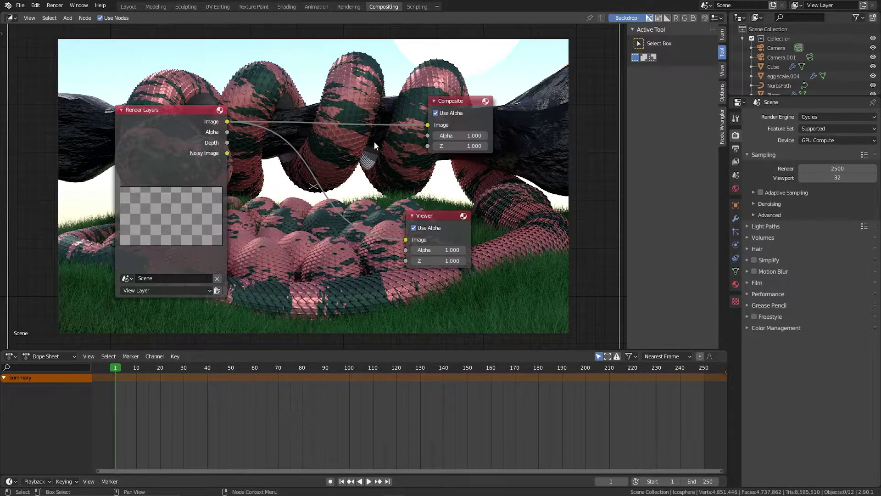
- Insert a Denoise node between Render Layers and Viewer, and a duplicate of it between Render Layers and Composite
{"action": "scroll", "coordinate": [345, 87], "scroll_direction": "up", "scroll_amount": 2}
{"action": "key", "text": "shift+a"}
{"action": "type", "text": "DEN"}
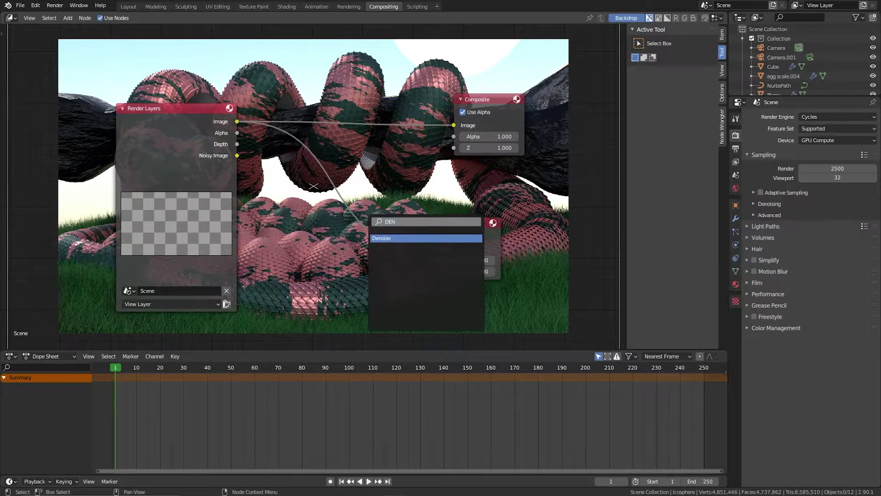
{"action": "left_click", "coordinate": [397, 237]}
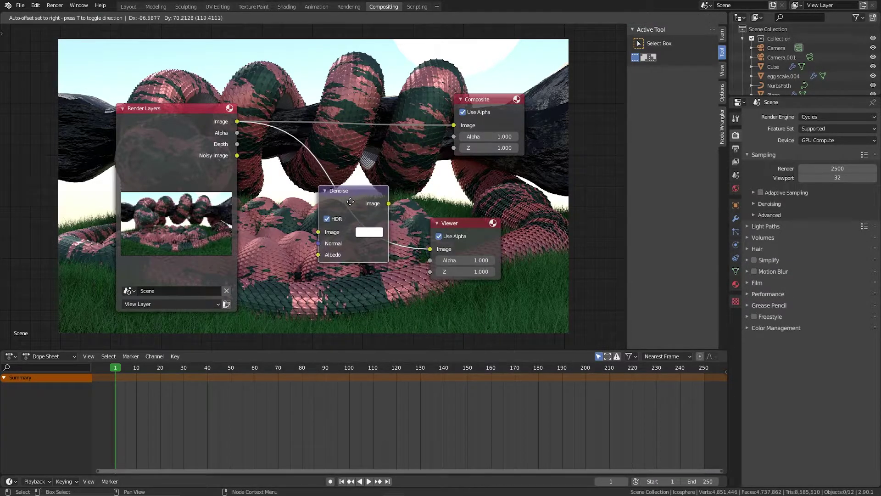
{"action": "left_click", "coordinate": [351, 202]}
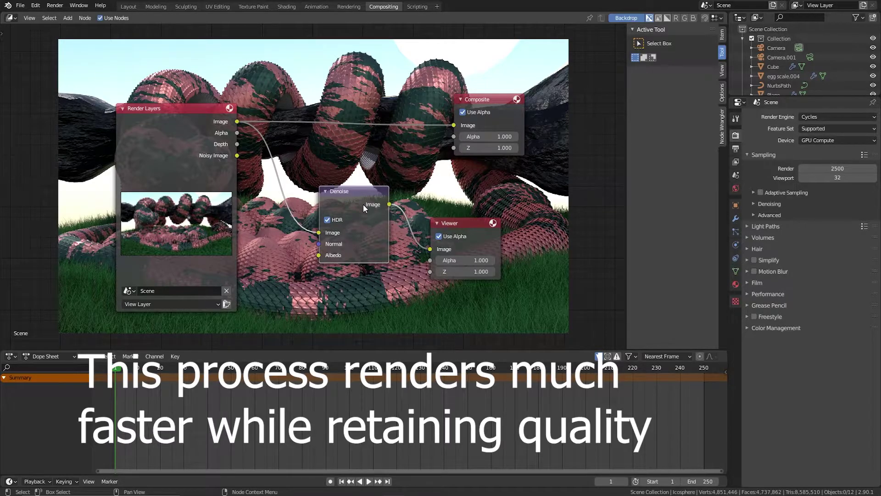
{"action": "key", "text": "shift+d"}
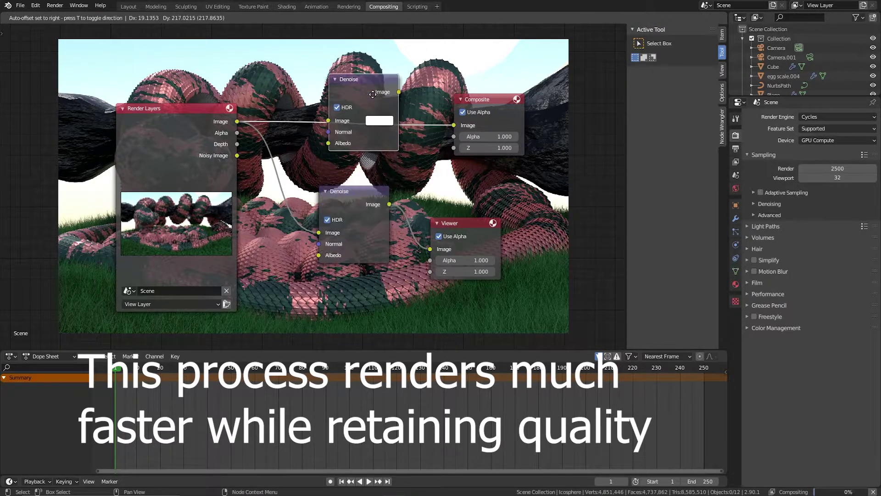
{"action": "left_click", "coordinate": [371, 104]}
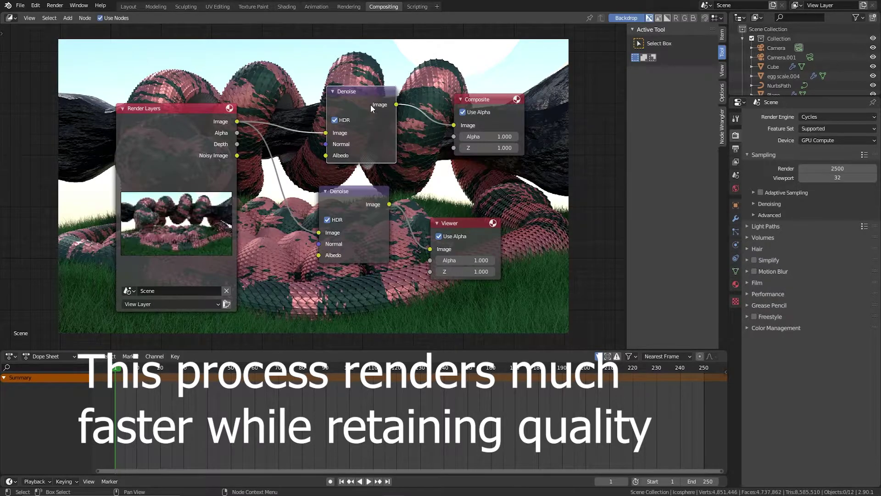
- Return to the Layout workspace, set the render samples to 500, and start the render
{"action": "left_click", "coordinate": [128, 6]}
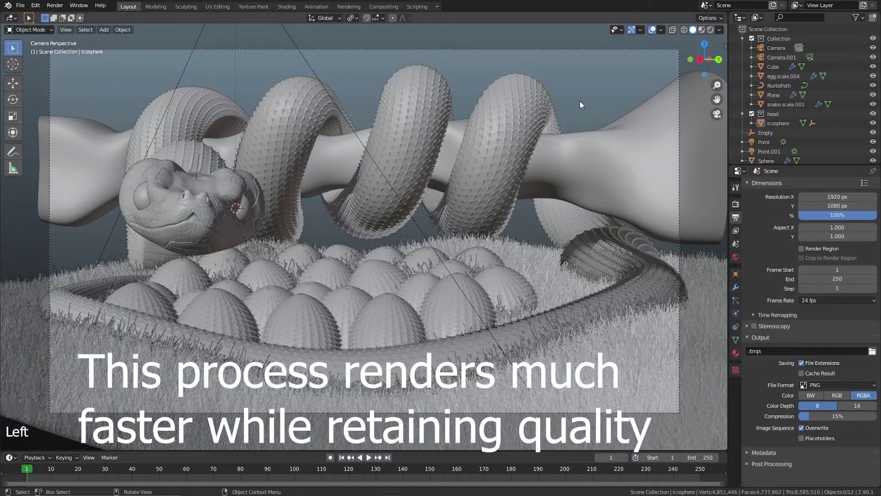
{"action": "left_click", "coordinate": [737, 204]}
{"action": "double_click", "coordinate": [832, 237]}
{"action": "type", "text": "2500"}
{"action": "key", "text": "ctrl+a"}
{"action": "type", "text": "500"}
{"action": "key", "text": "Return"}
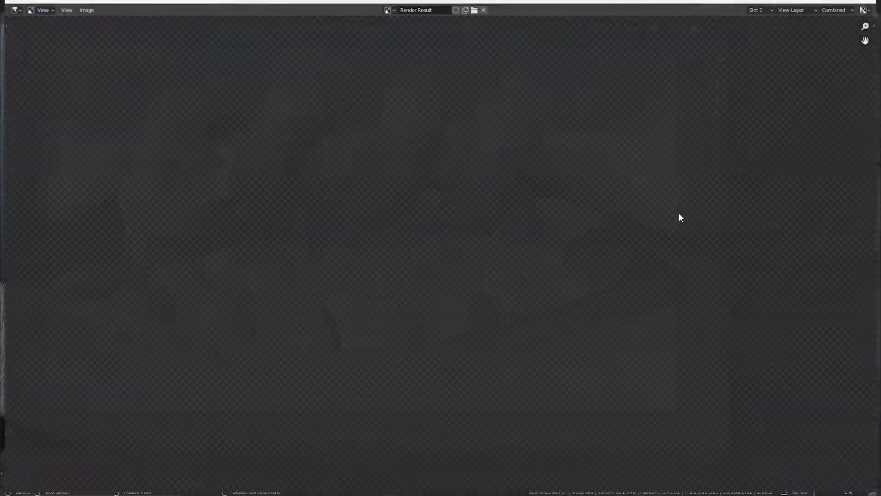
- Look over the snake and eggs from the camera in the rendered viewport
{"action": "scroll", "coordinate": [514, 276], "scroll_direction": "up", "scroll_amount": 2}
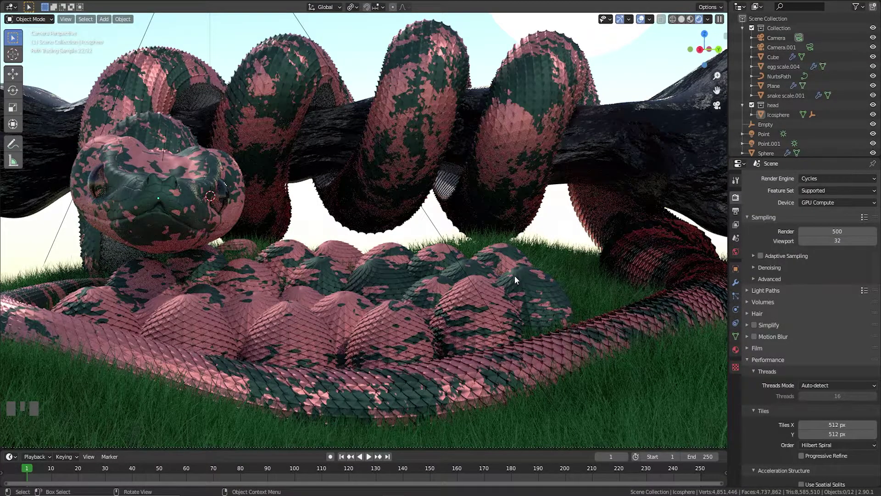
{"action": "scroll", "coordinate": [514, 275], "scroll_direction": "down", "scroll_amount": 2}
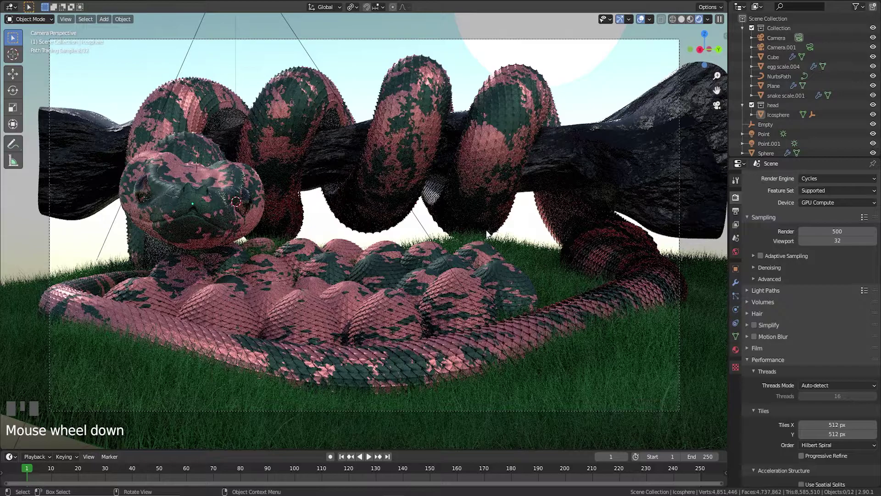